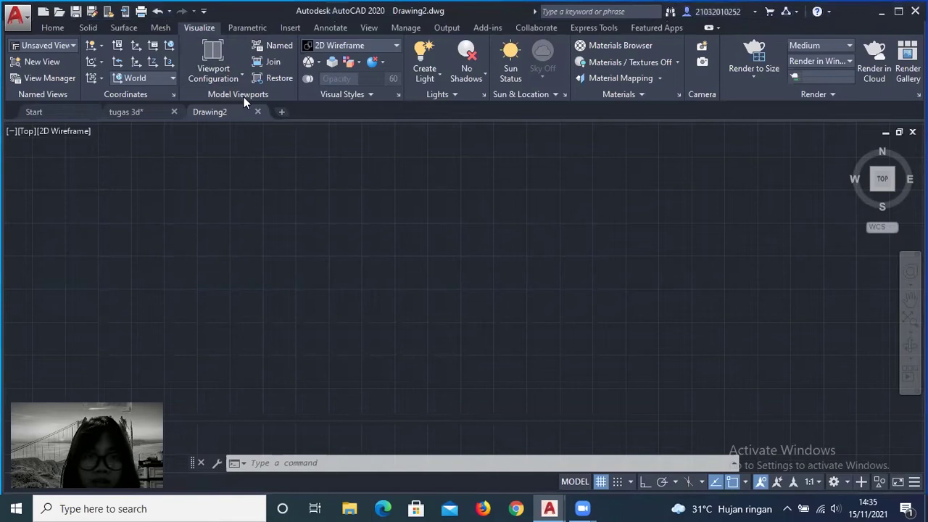
- Split the drawing area into two vertical viewports, shading the right one Conceptual
left_click(226, 78)
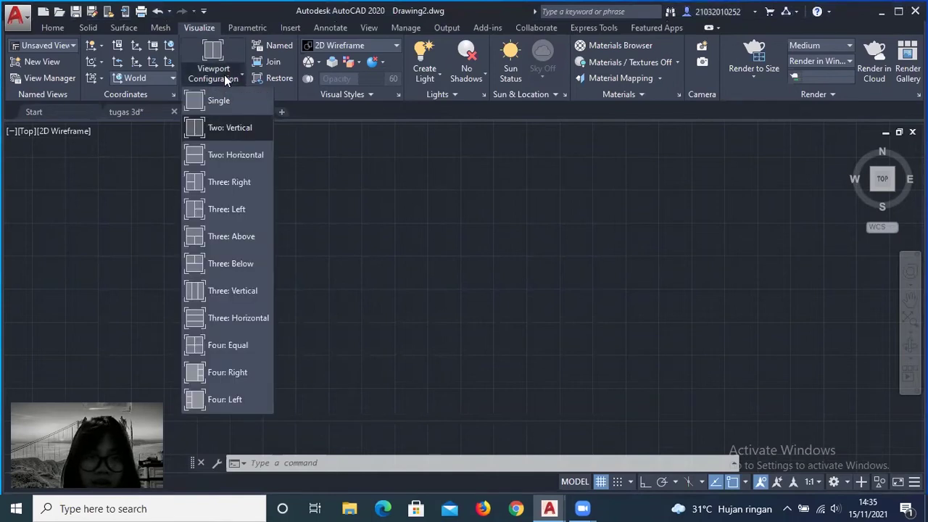
left_click(231, 127)
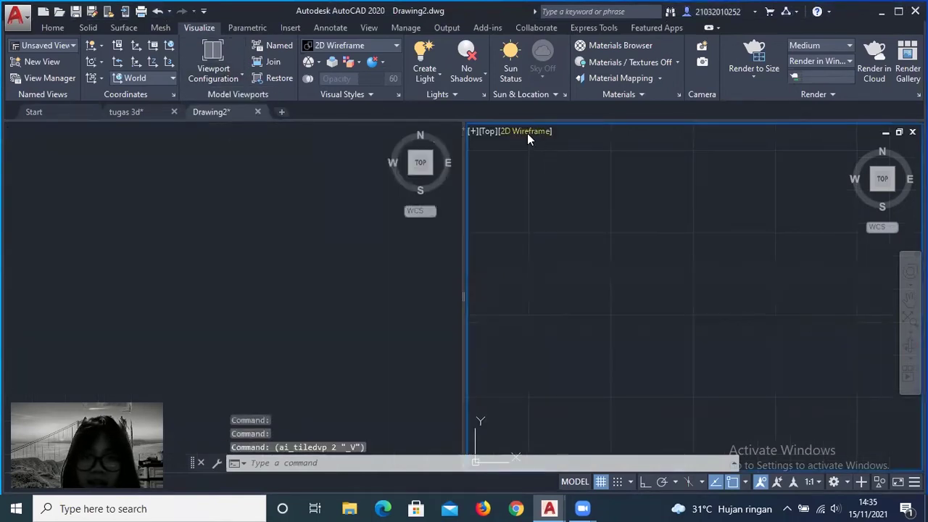
left_click(527, 133)
left_click(551, 180)
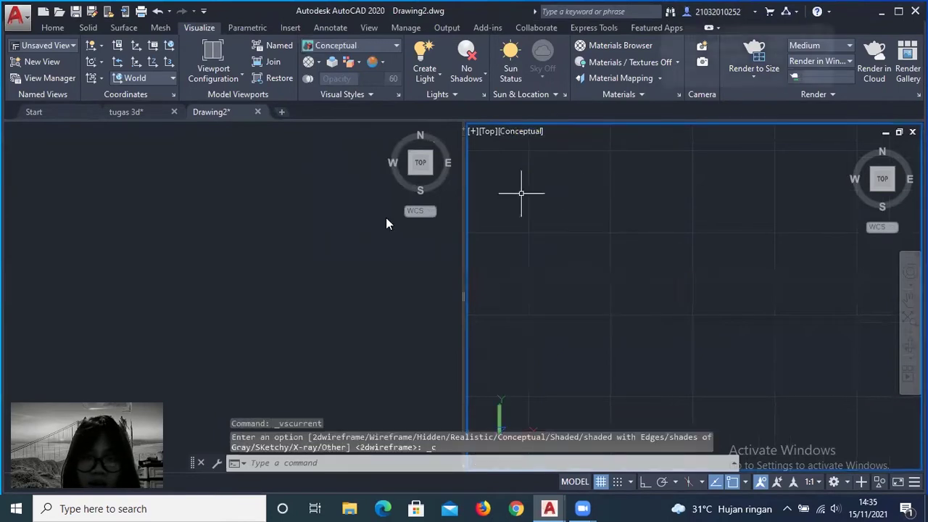
left_click(380, 226)
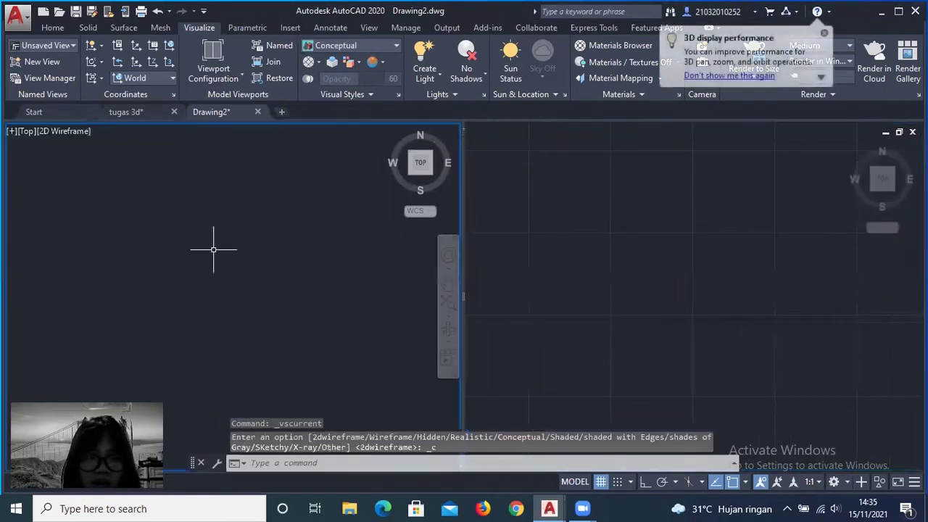
- Turn on grid and ortho in the left viewport
left_click(600, 482)
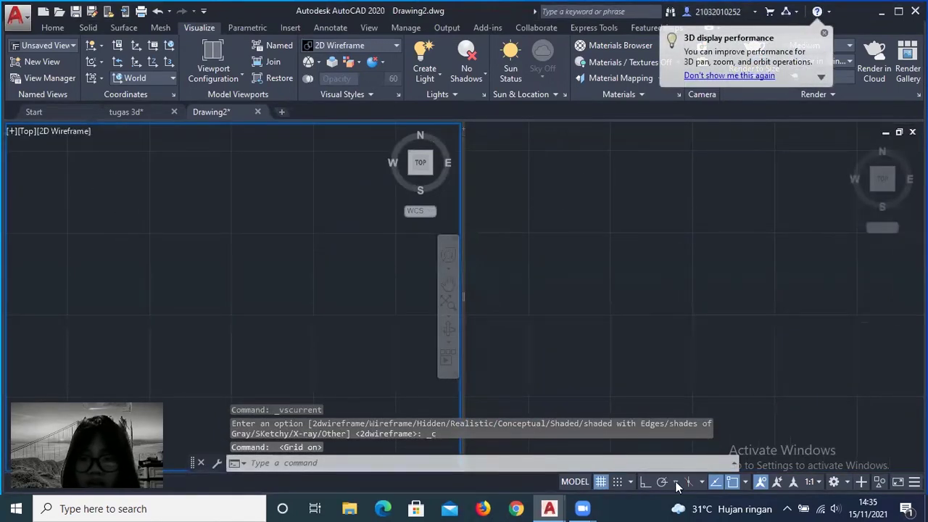
left_click(645, 482)
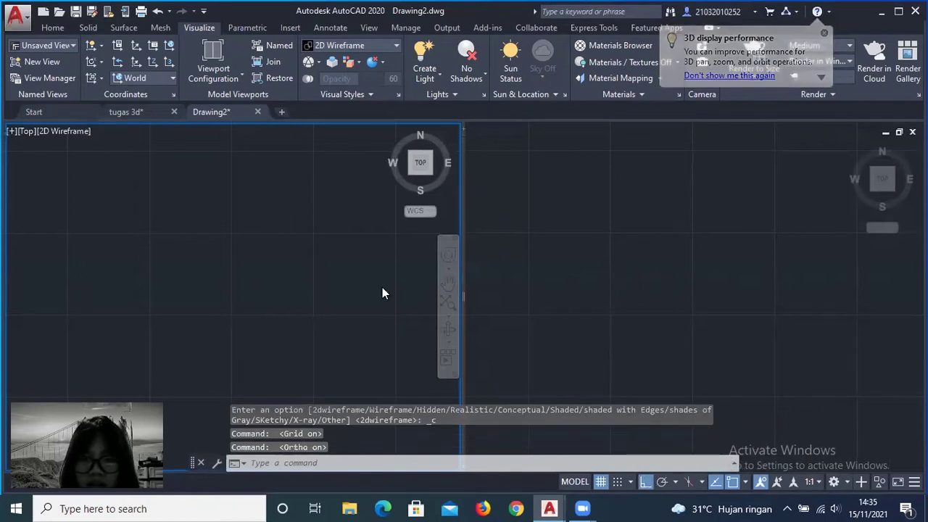
scroll(241, 232, "down", 1)
scroll(274, 212, "up", 2)
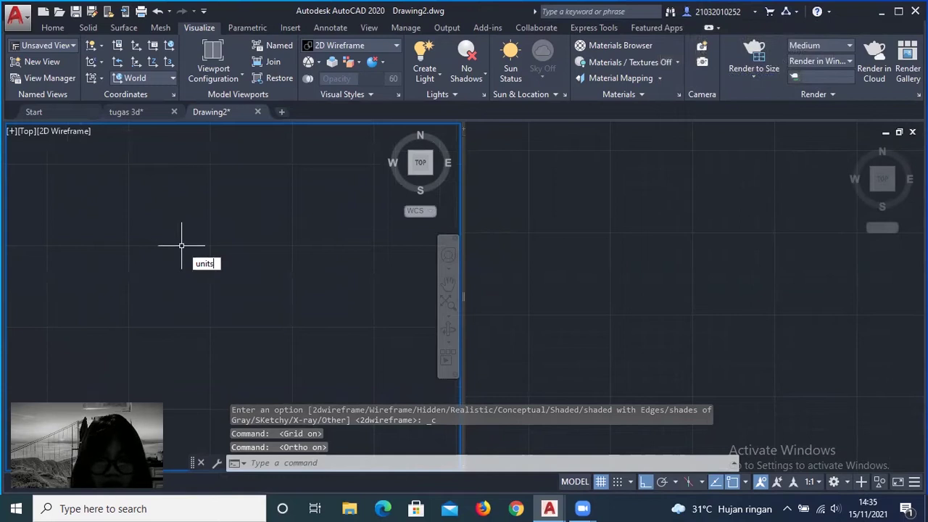
- Set the drawing's length precision to 0.00
key("Return")
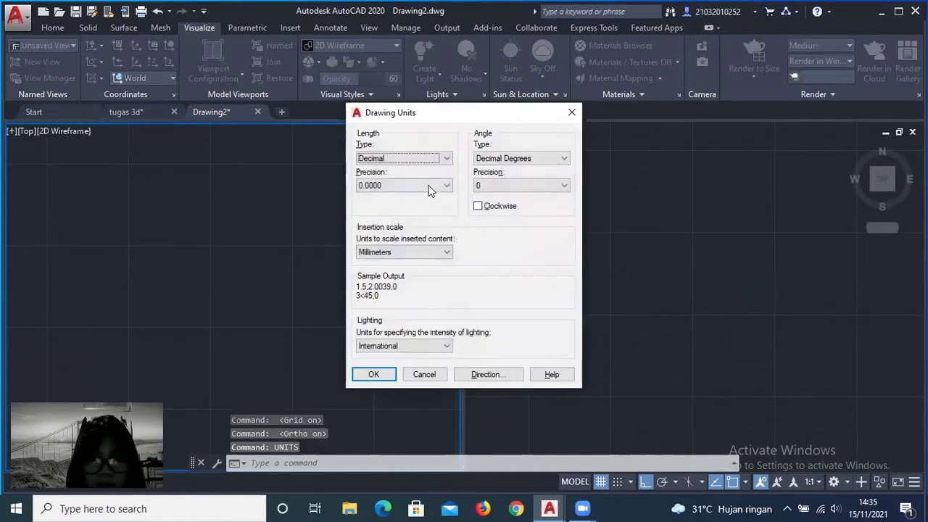
left_click(427, 186)
left_click(431, 211)
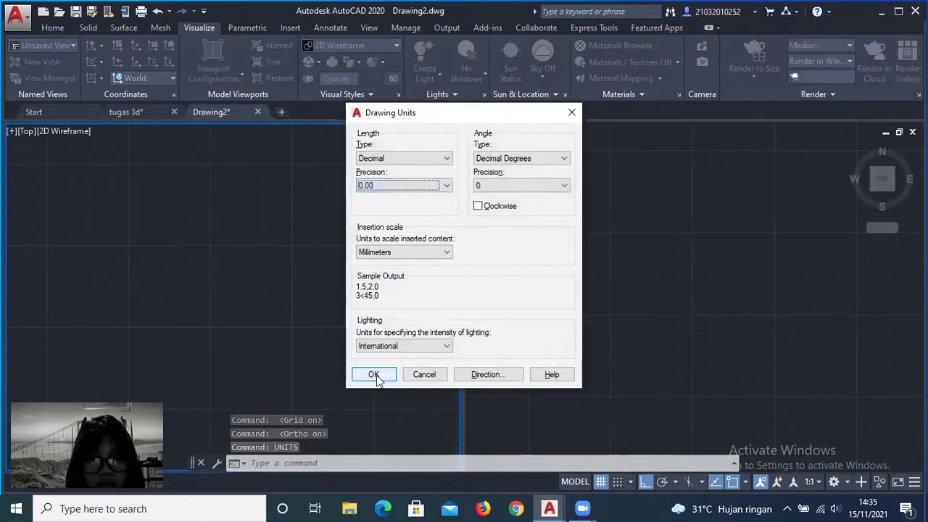
left_click(375, 377)
left_click(52, 29)
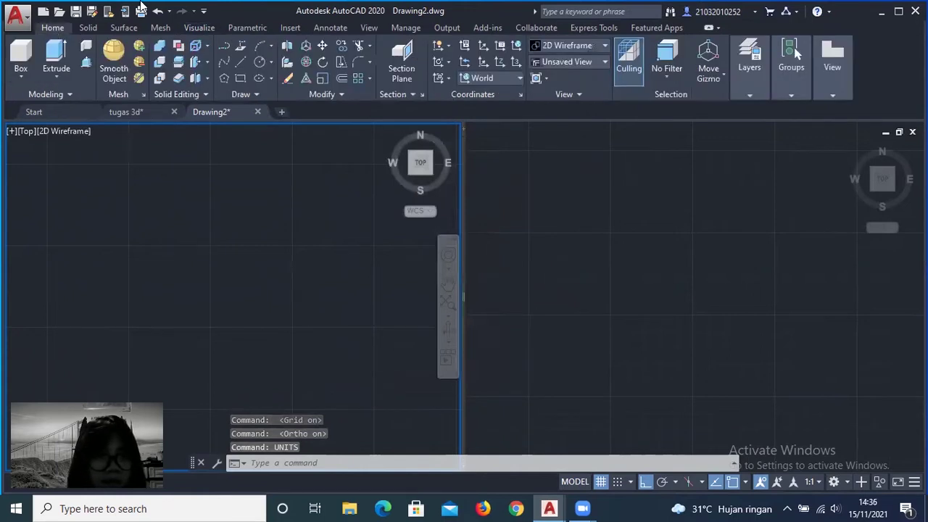
- Orbit the left view and create a 300×50×30 box
left_click_drag(421, 170, 325, 307)
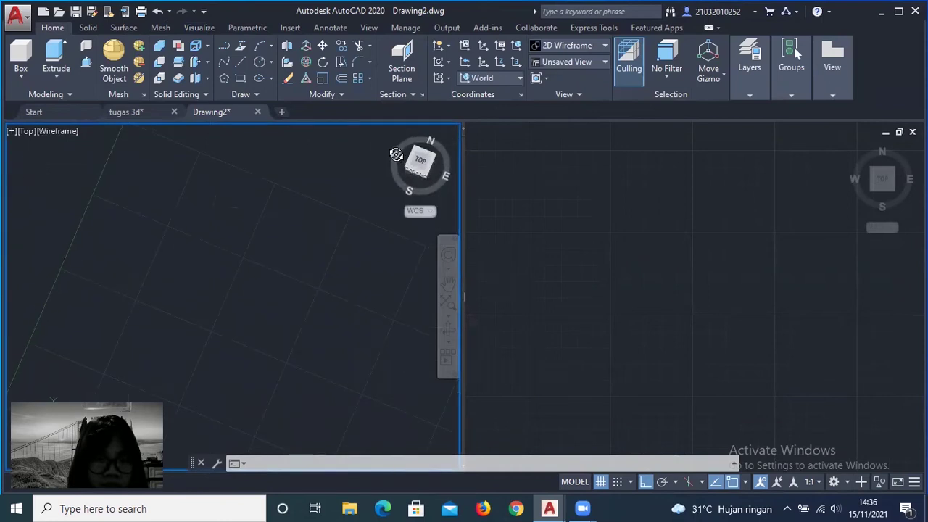
left_click(166, 255)
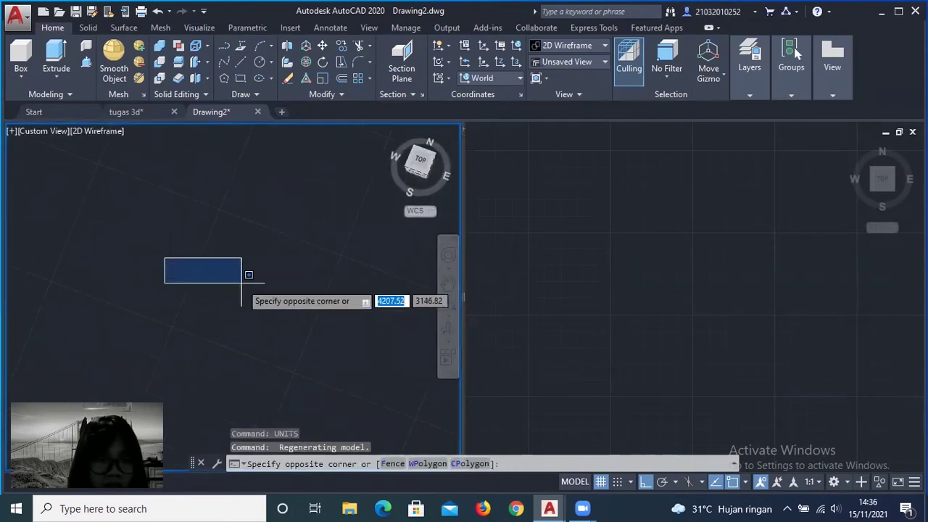
key("Escape")
left_click(20, 57)
left_click(123, 251)
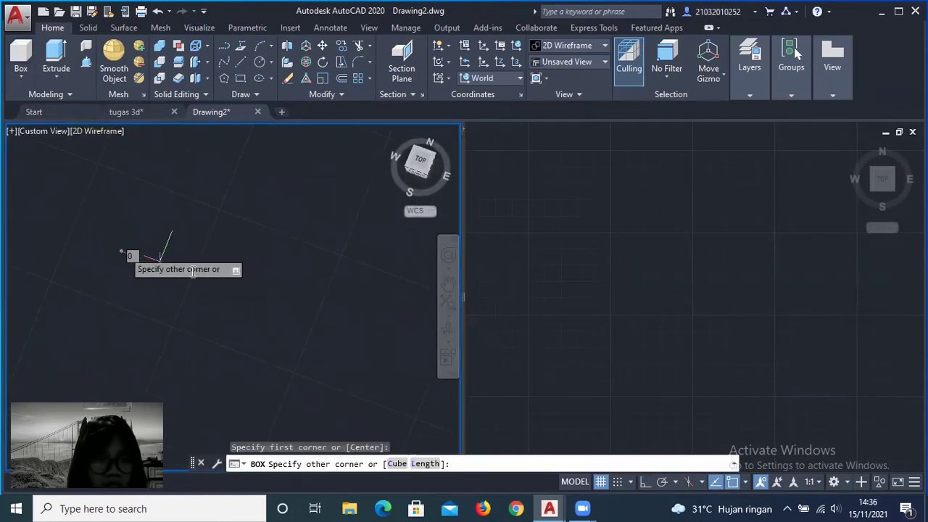
type("300")
key("Tab")
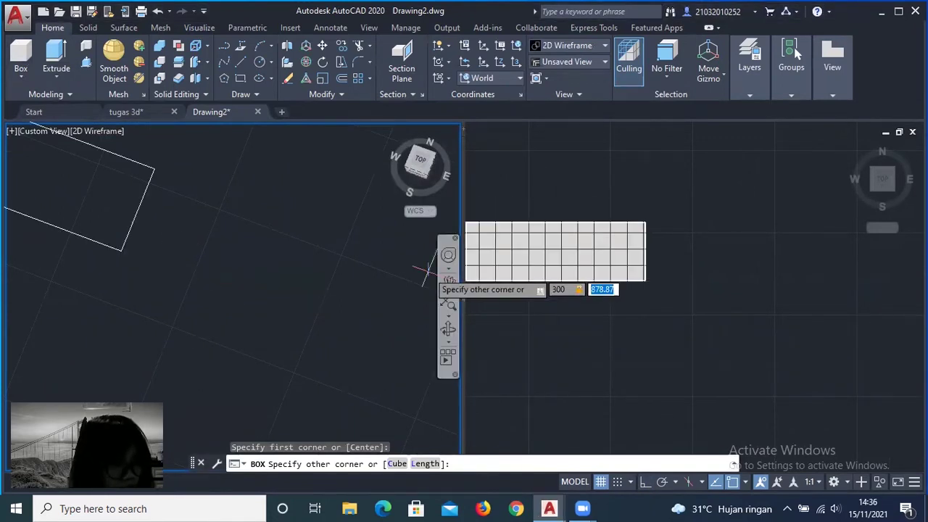
key("Tab")
type("3")
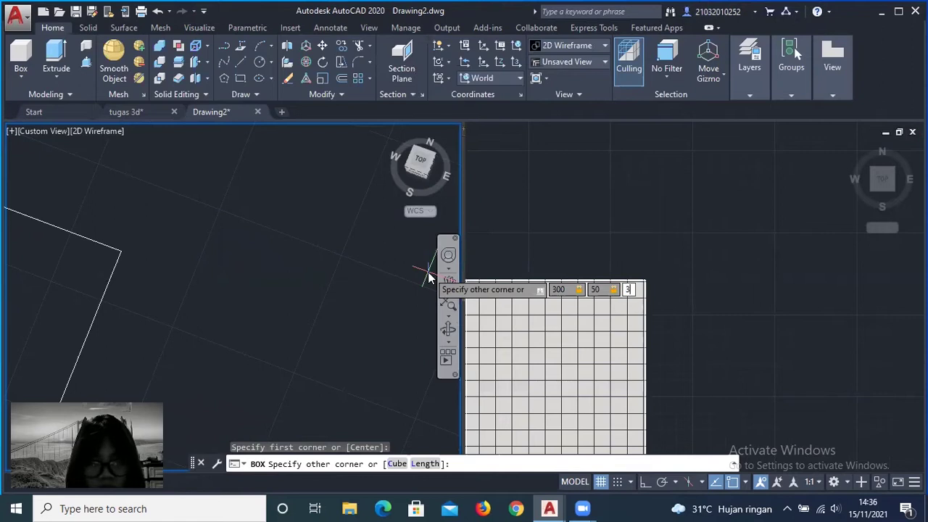
key("Return")
- Copy the 300×50×30 box to a spot alongside the original
middle_click_drag(120, 281, 311, 259)
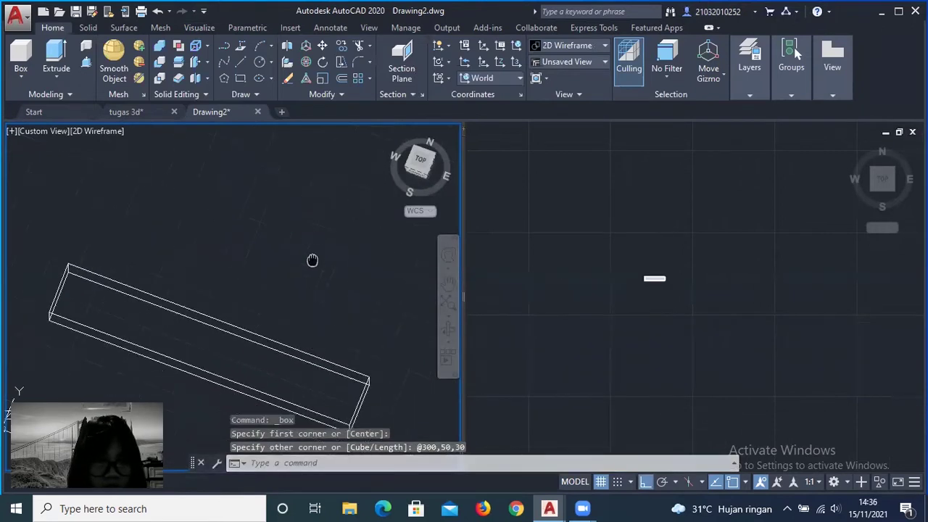
mouse_move(430, 170)
middle_mouse_down("shift")
mouse_move(386, 161)
mouse_move(207, 237)
middle_mouse_up("shift")
scroll(259, 187, "down", 2)
middle_click_drag(259, 186, 166, 196)
left_click(154, 174)
left_click_drag(102, 214, 101, 214)
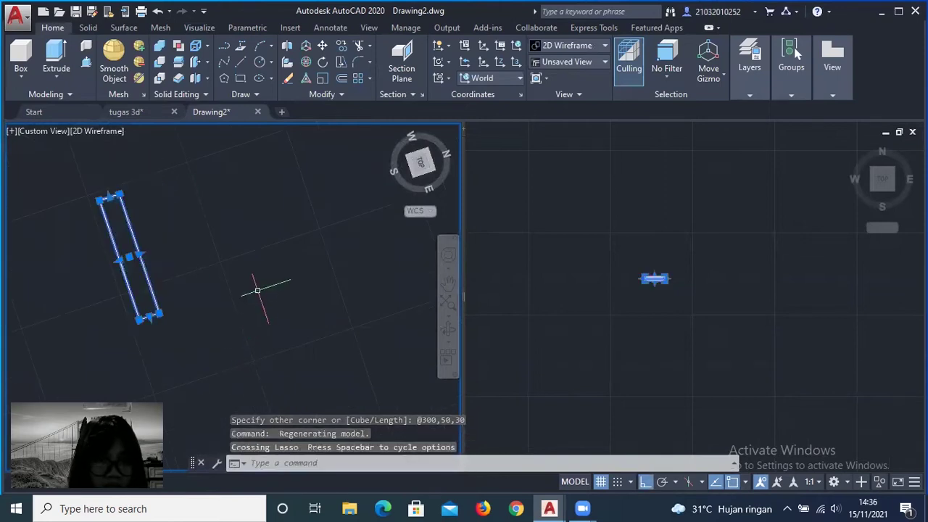
type("copy")
key("Return")
left_click(157, 313)
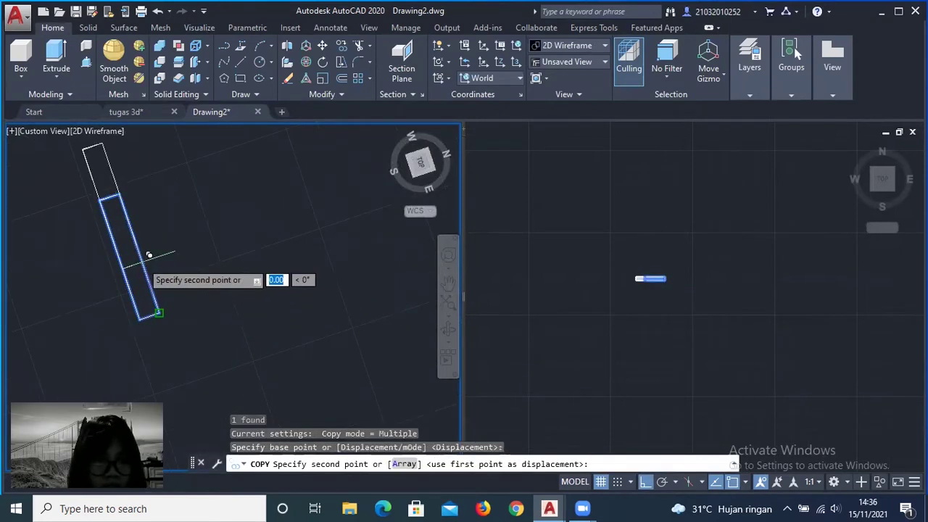
left_click(319, 255)
key("Escape")
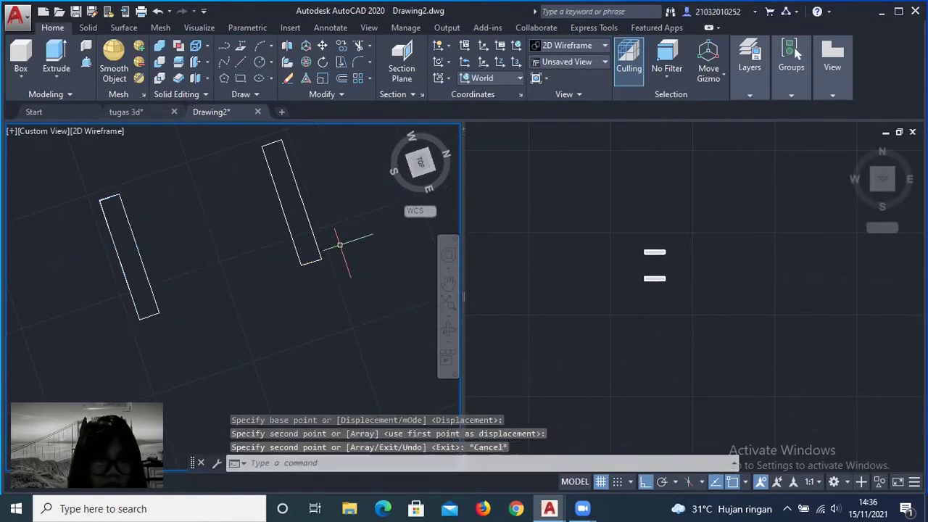
- Create a 350×50×30 box between the two long boxes
left_click(20, 55)
left_click(194, 178)
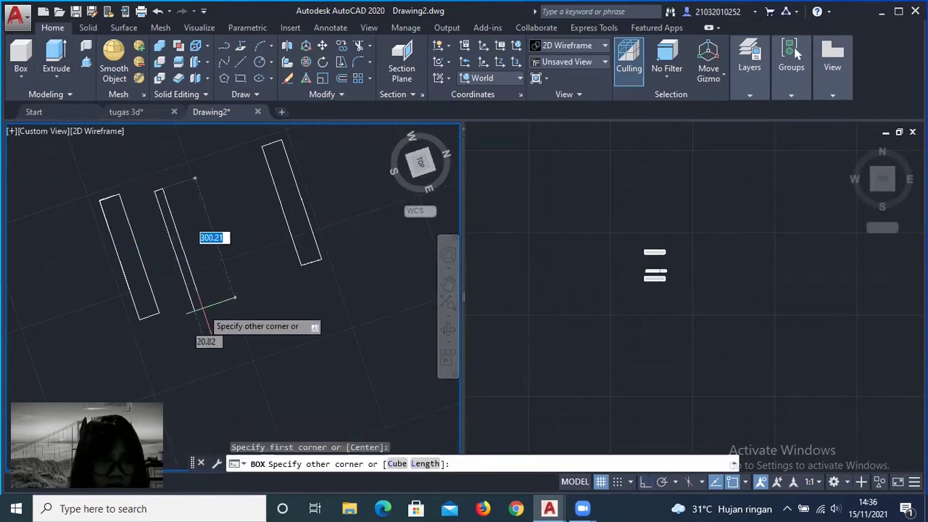
key("Tab")
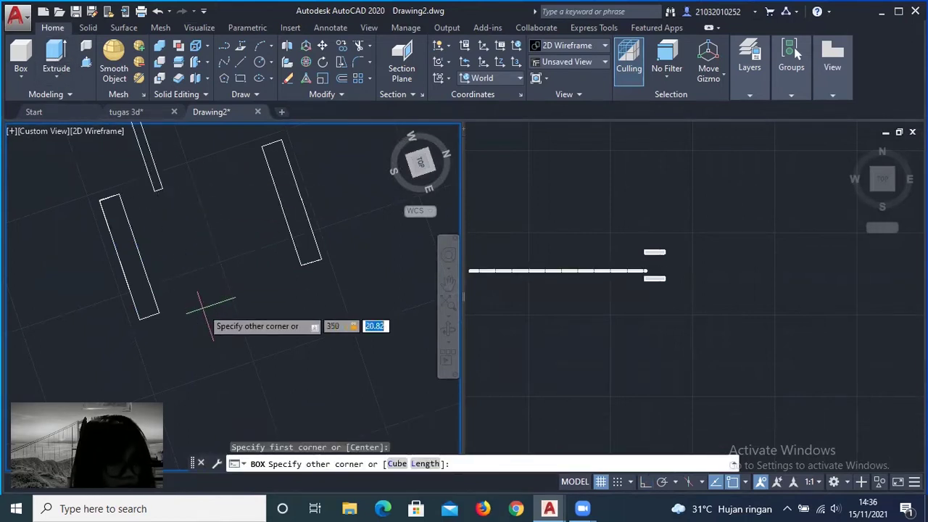
type("50")
key("Tab")
type("30")
key("Return")
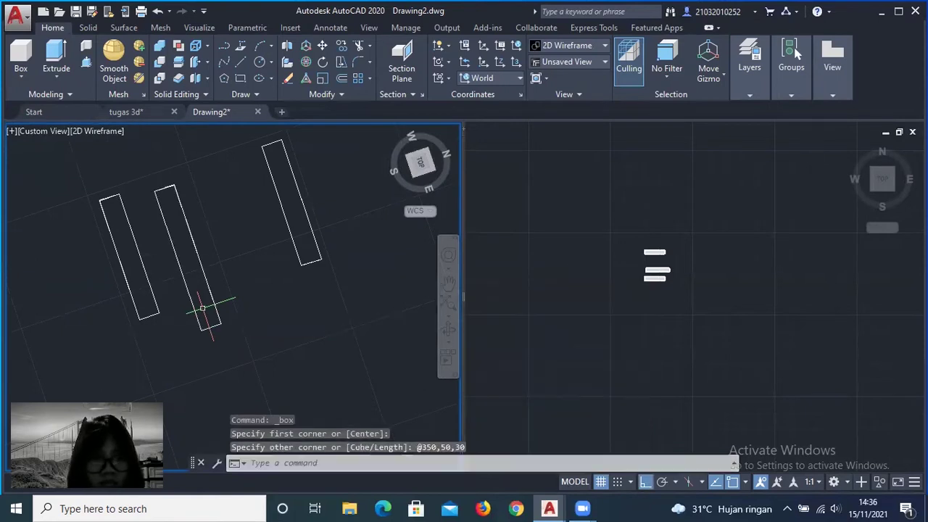
left_click(196, 256)
left_click(322, 61)
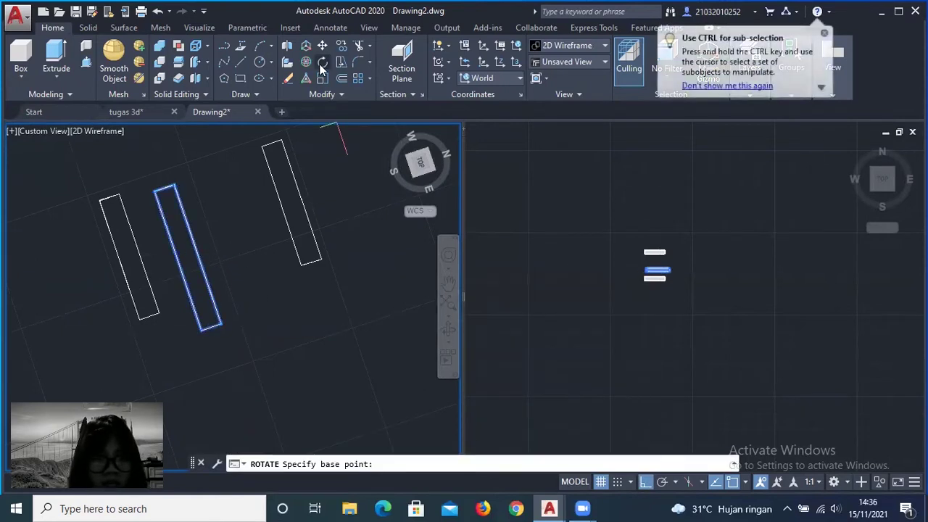
- Rotate the 350×50×30 box 90° in 3D so it lies crosswise
key("Escape")
left_click(190, 258)
left_click(306, 61)
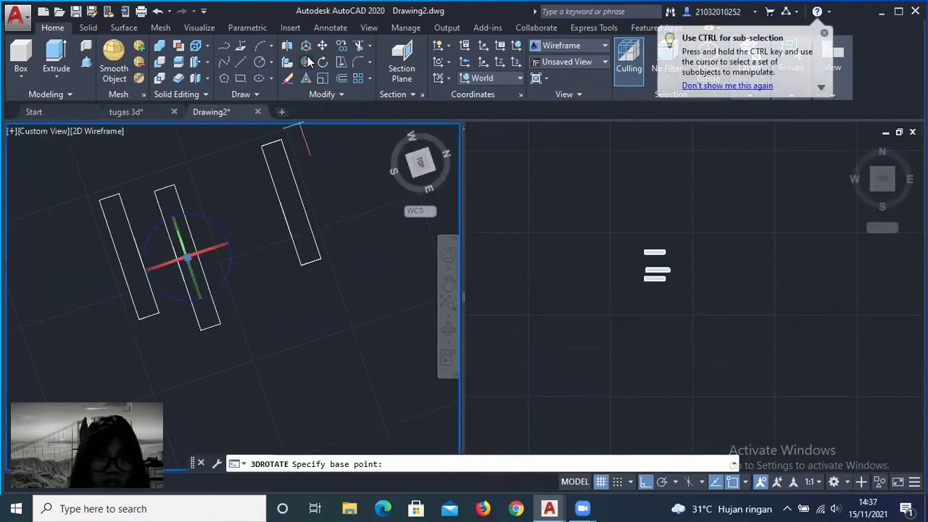
left_click(188, 255)
left_click(149, 214)
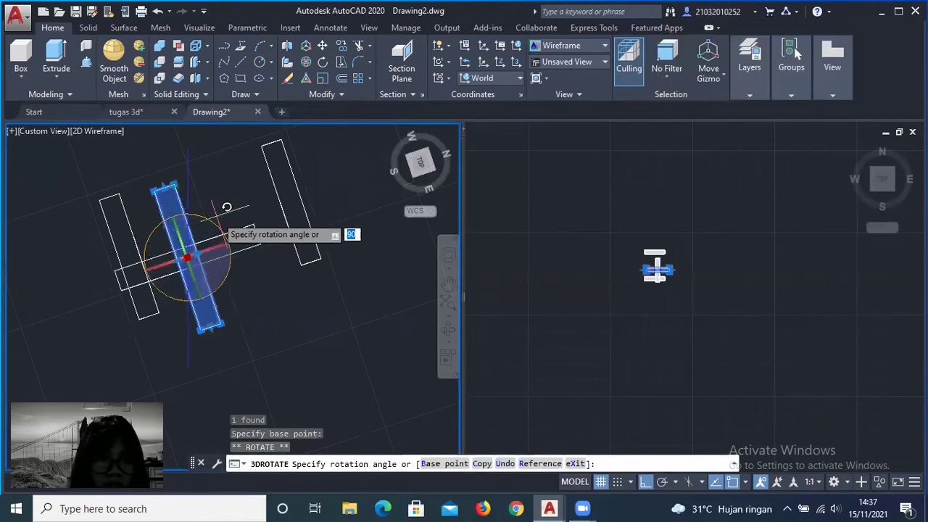
left_click(217, 217)
- Switch to top view and move the crosswise box up between the long boxes' top ends
left_click(417, 171)
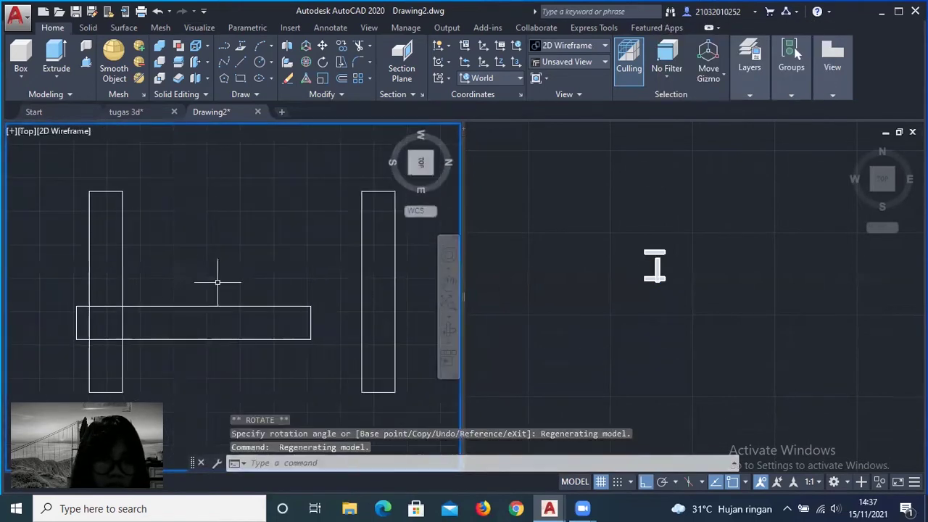
left_click(218, 323)
left_click(322, 45)
left_click(76, 306)
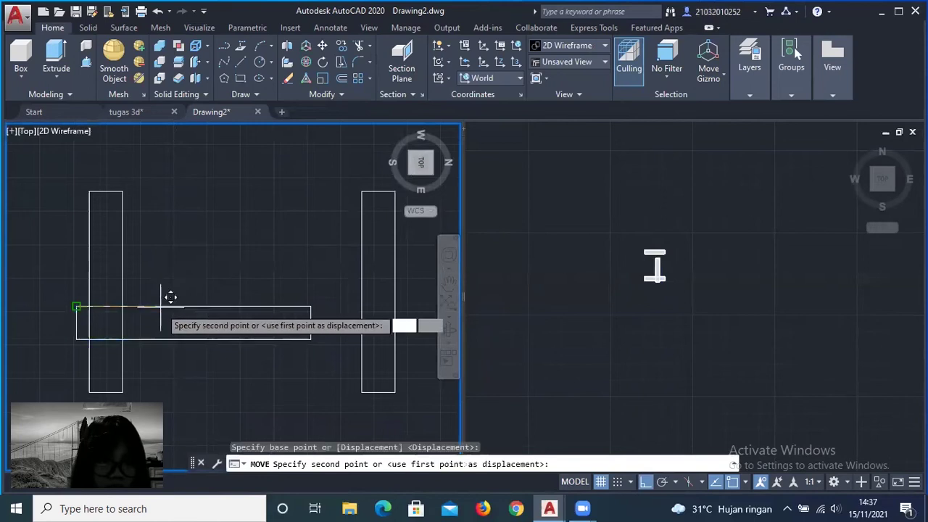
left_click(171, 196)
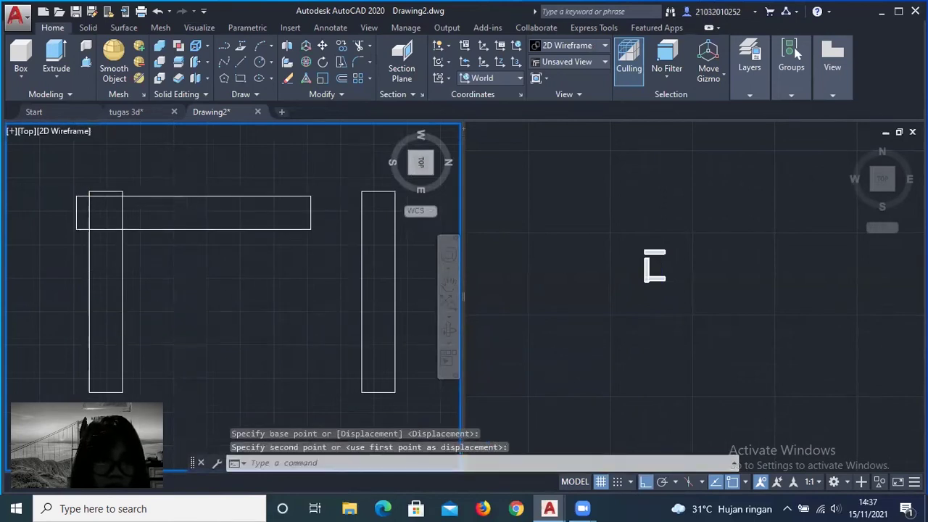
left_click(161, 195)
mouse_move(150, 196)
left_mouse_down()
mouse_move(185, 203)
mouse_move(210, 286)
left_mouse_up()
- Add a 125 linear dimension from the base rectangle's top-right corner
type("men")
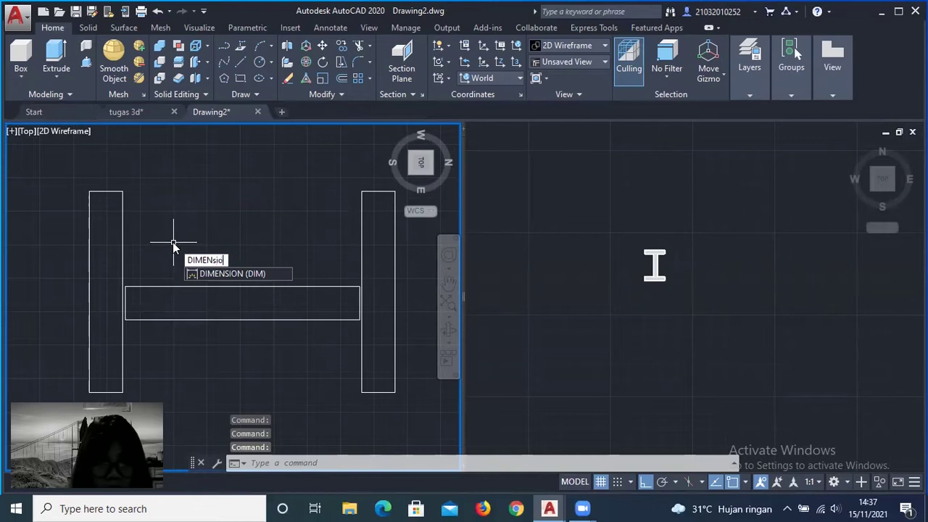
type("n")
key("Return")
scroll(188, 247, "up", 3)
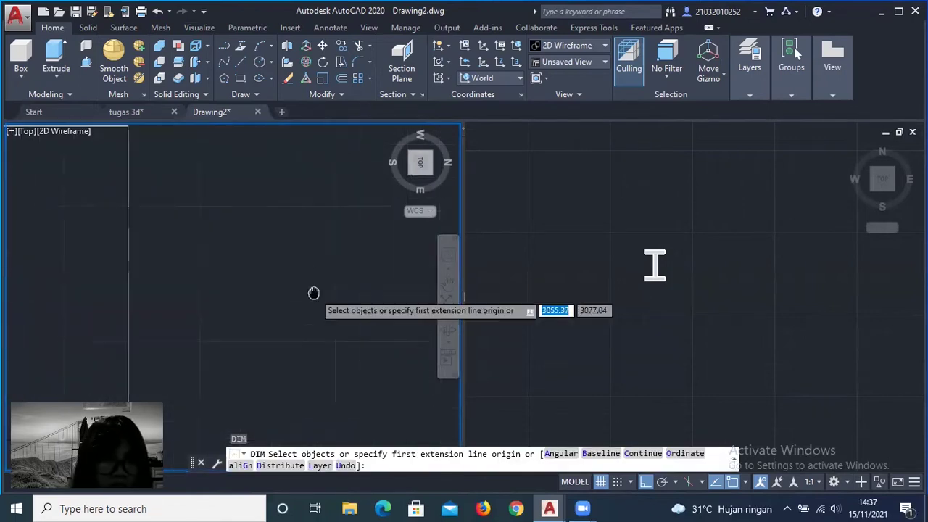
left_click(198, 189)
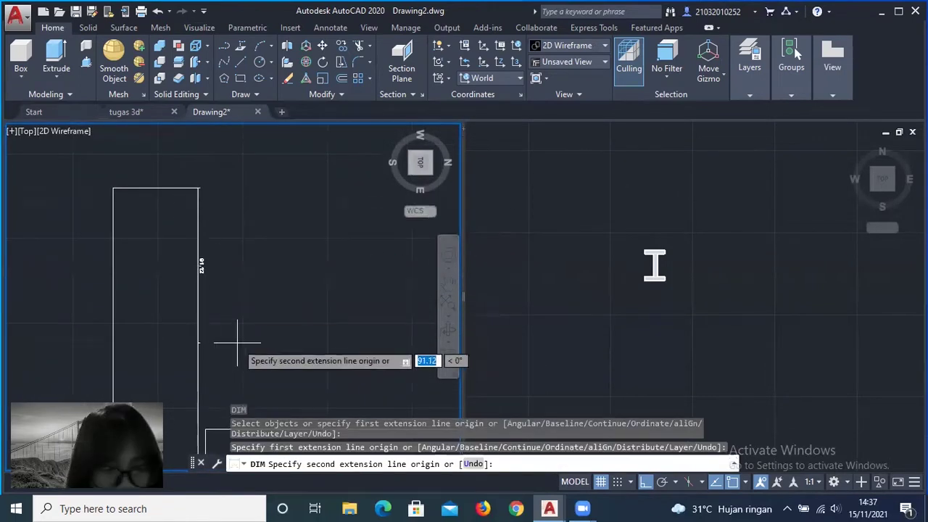
type("25")
key("Return")
scroll(276, 290, "up", 2)
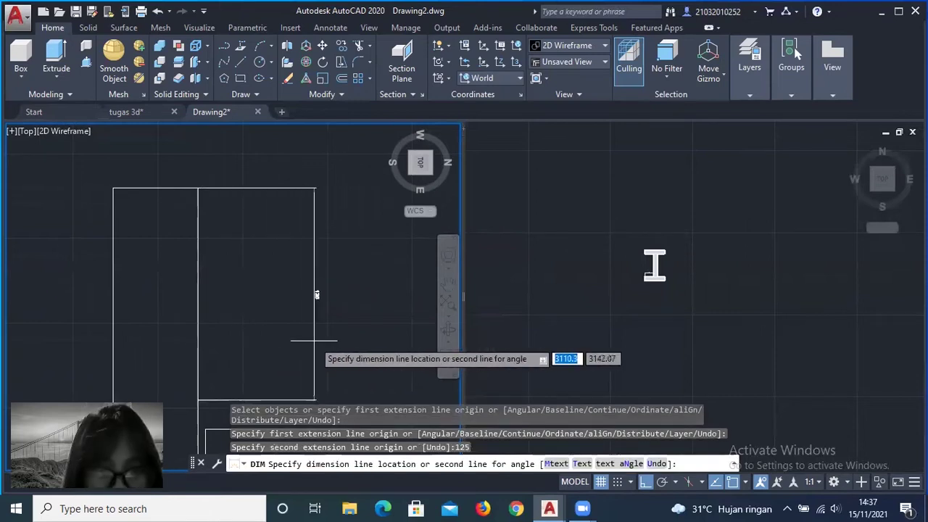
left_click(315, 294)
scroll(294, 341, "up", 2)
scroll(293, 341, "down", 2)
scroll(269, 248, "up", 1)
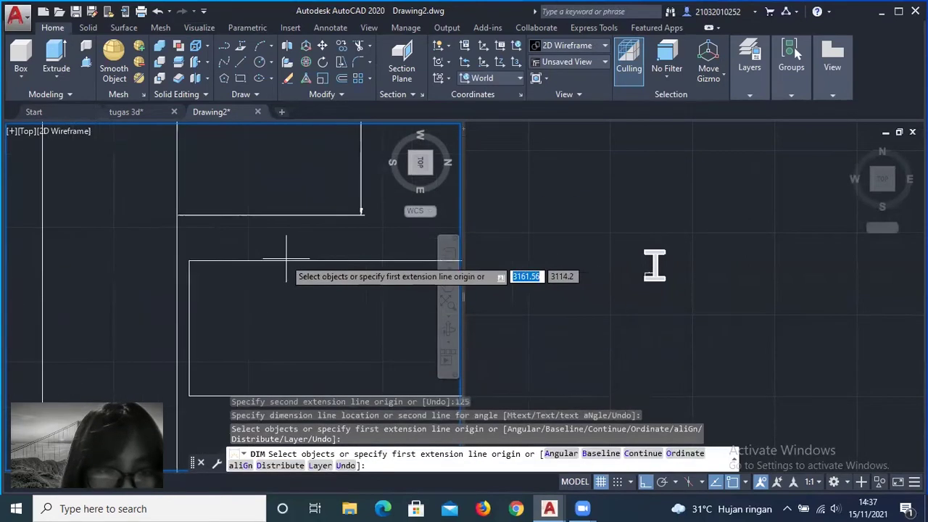
- Reposition the base rectangle and pan the view up and left
key("Return")
left_click(262, 262)
key("Escape")
left_click(227, 263)
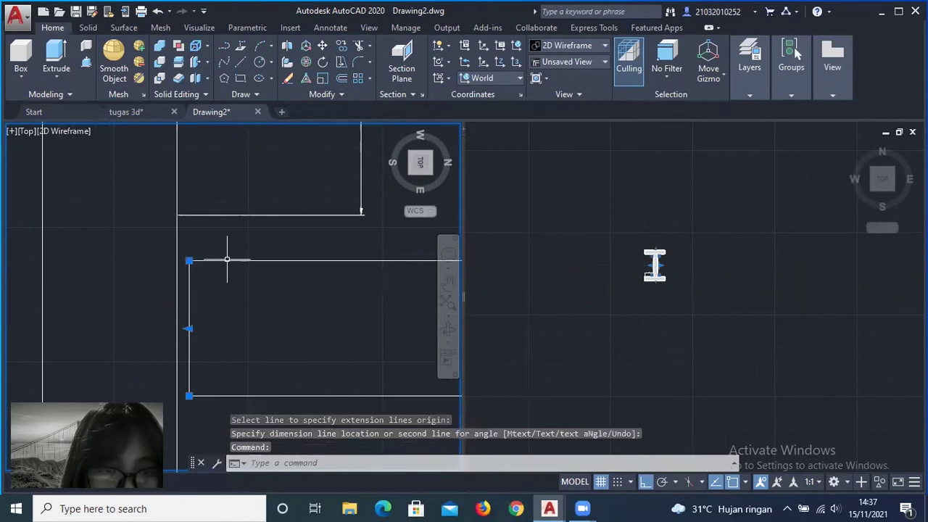
key("Escape")
left_click(227, 262)
left_click_drag(227, 262, 214, 220)
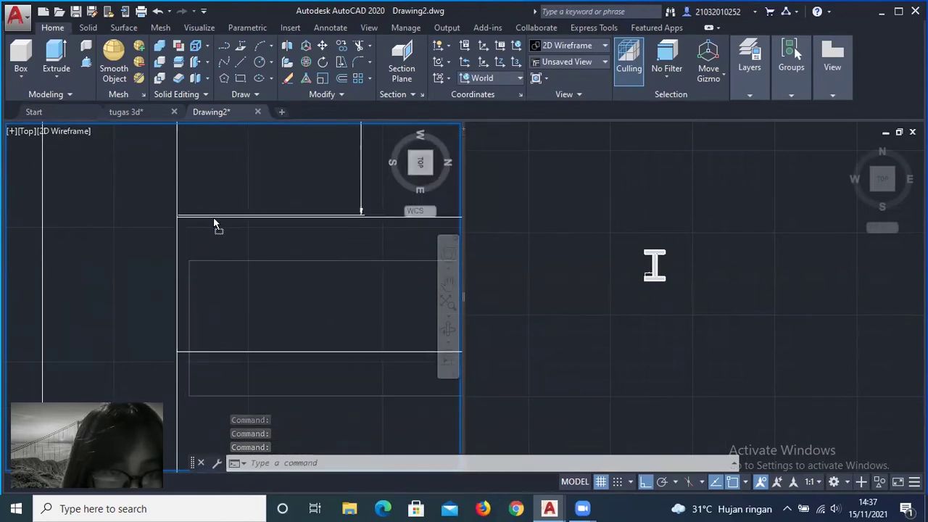
middle_click_drag(213, 216, 164, 192)
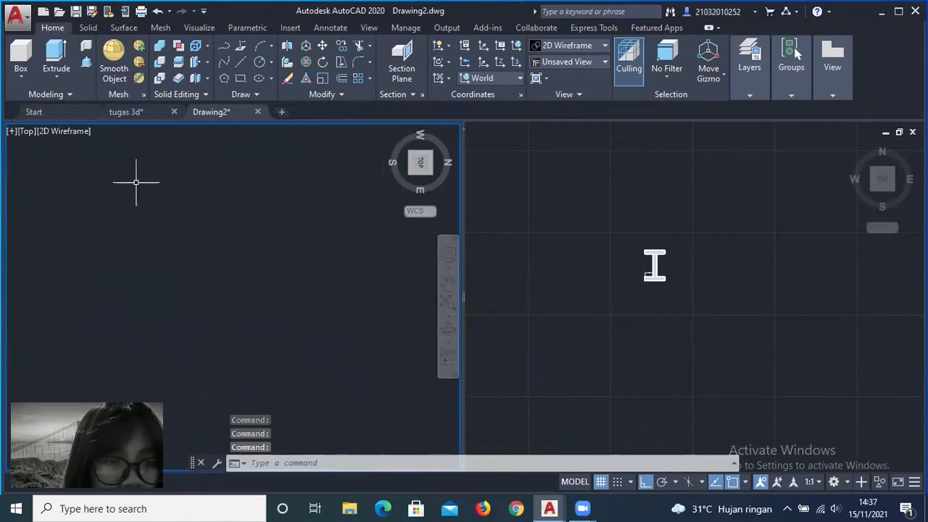
- Erase the stray line segments near the left flange
mouse_move(237, 261)
middle_mouse_down()
mouse_move(6, 268)
mouse_move(203, 257)
mouse_move(296, 265)
mouse_move(203, 215)
mouse_move(202, 228)
middle_mouse_up()
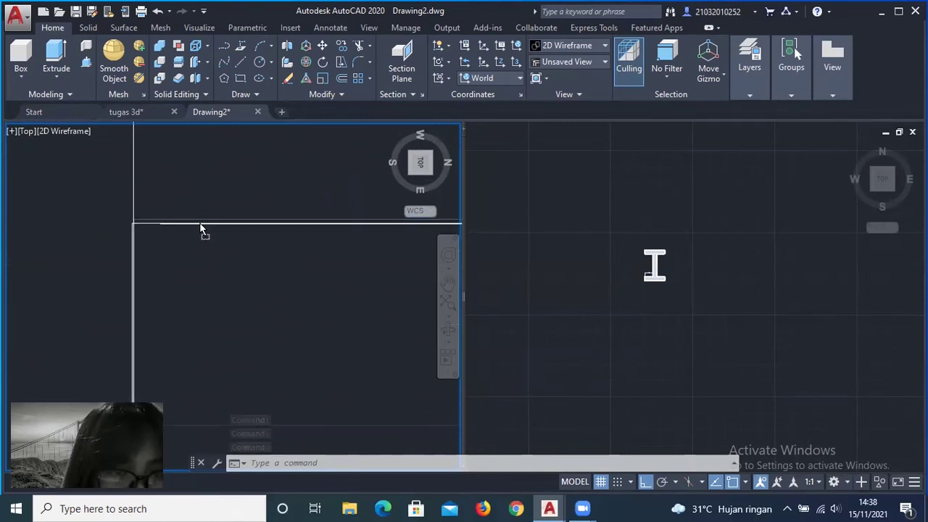
middle_click_drag(203, 227, 202, 228)
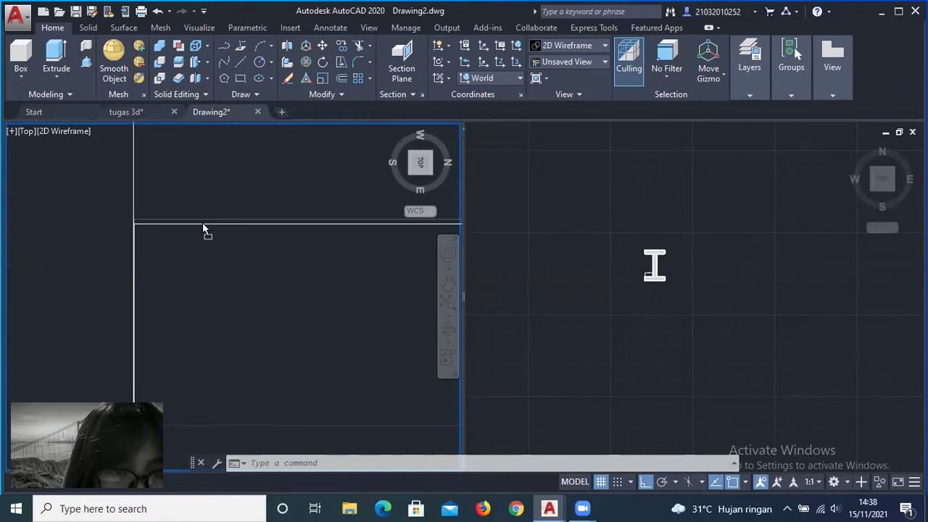
scroll(145, 251, "up", 5)
scroll(145, 257, "down", 2)
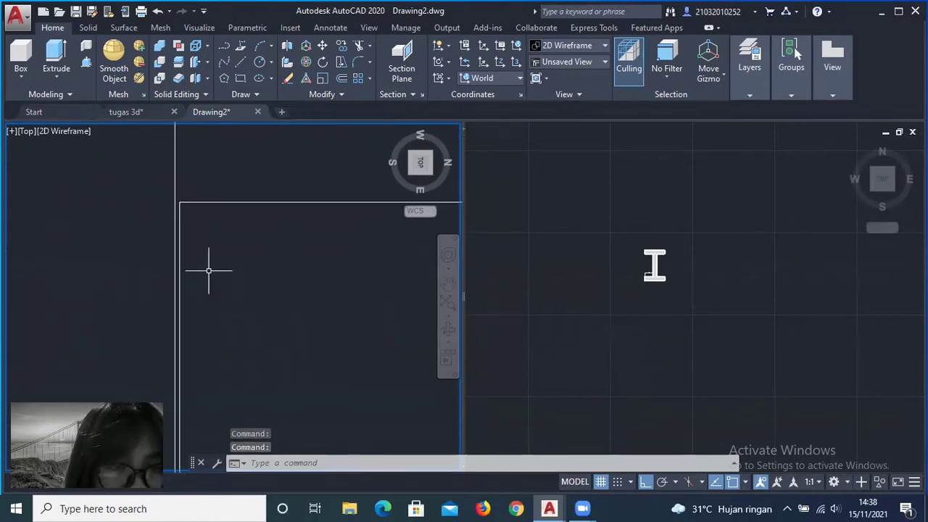
scroll(174, 258, "up", 1)
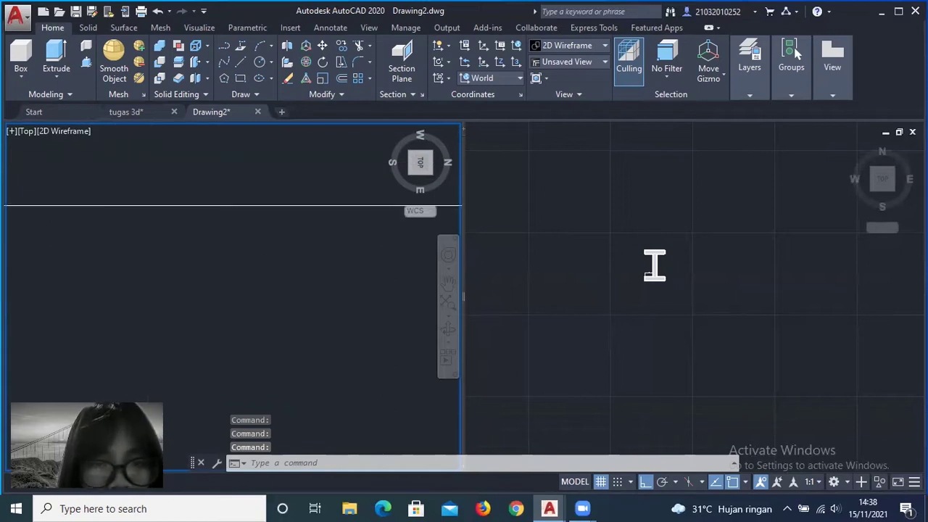
scroll(149, 253, "down", 3)
scroll(166, 273, "up", 4)
left_click(113, 207)
left_click(109, 196)
type("e")
key("Return")
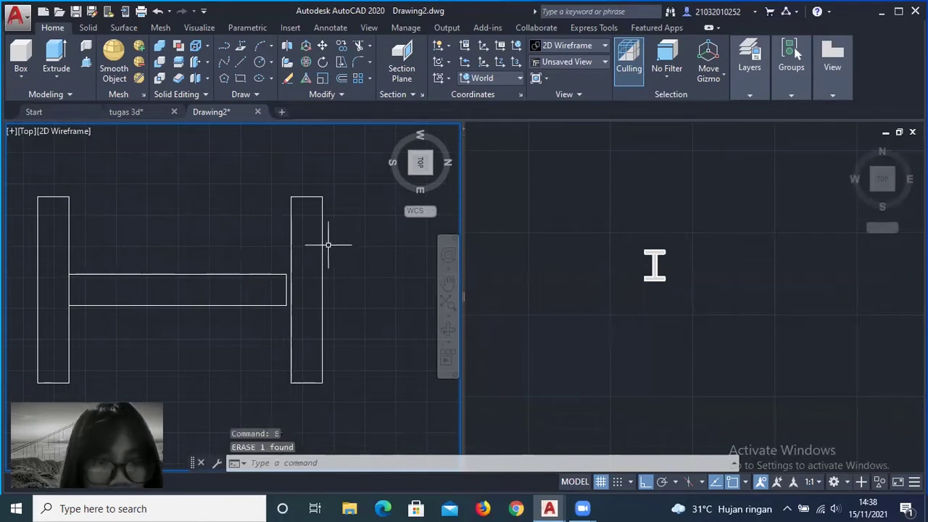
- Shift the vertical lines at the web end to the left
scroll(328, 245, "up", 4)
scroll(311, 261, "up", 2)
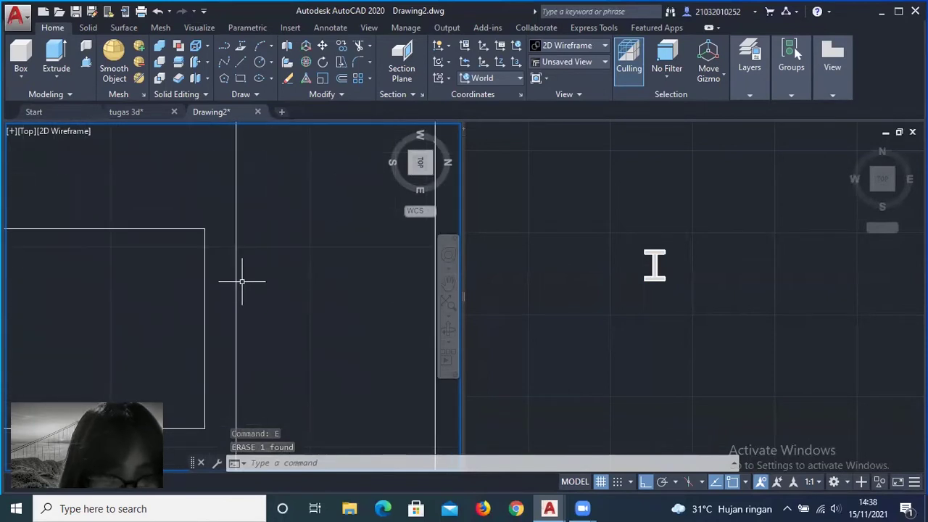
left_click(235, 275)
left_click(326, 45)
left_click(239, 291)
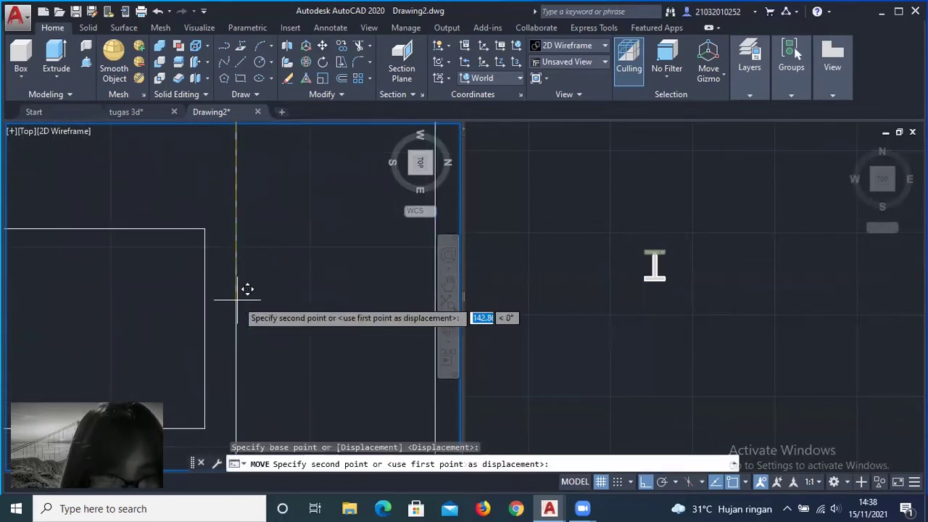
key("Escape")
mouse_move(234, 296)
left_mouse_down()
mouse_move(203, 300)
mouse_move(203, 290)
left_mouse_up()
- Orbit the left view to see the base in 3D and shade the right view Conceptual
scroll(239, 275, "down", 2)
scroll(271, 294, "up", 2)
scroll(279, 276, "down", 2)
scroll(288, 271, "down", 2)
mouse_move(420, 161)
left_mouse_down()
mouse_move(232, 283)
mouse_move(284, 348)
left_mouse_up()
scroll(304, 305, "down", 2)
scroll(368, 363, "up", 3)
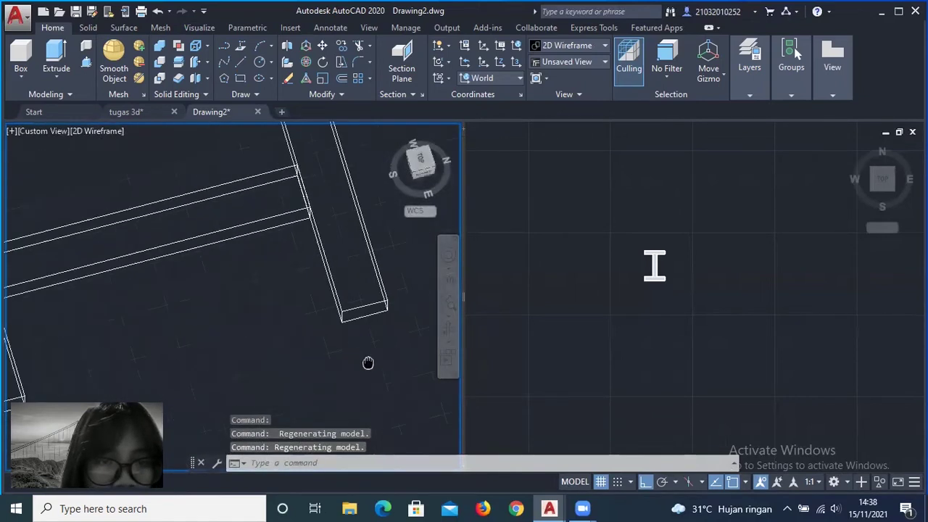
scroll(391, 276, "down", 2)
left_click_drag(413, 180, 392, 203)
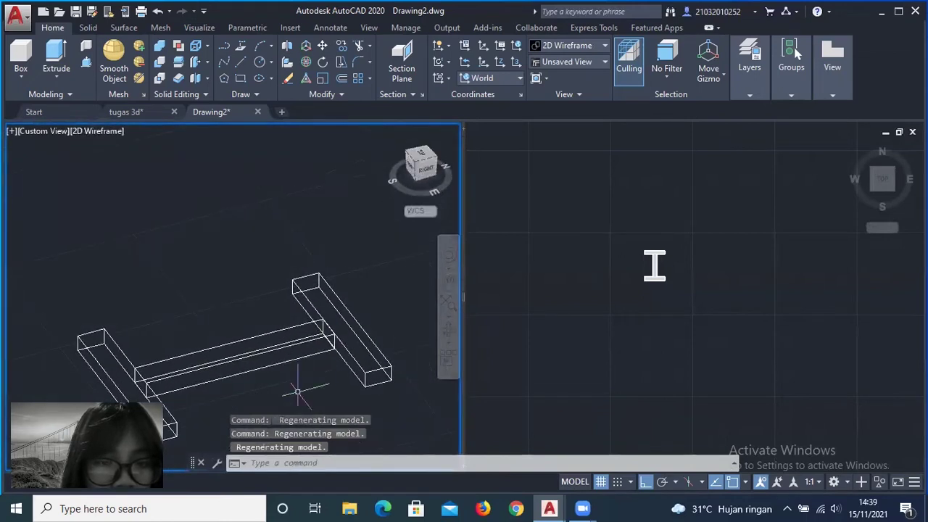
scroll(270, 307, "down", 2)
left_click(740, 263)
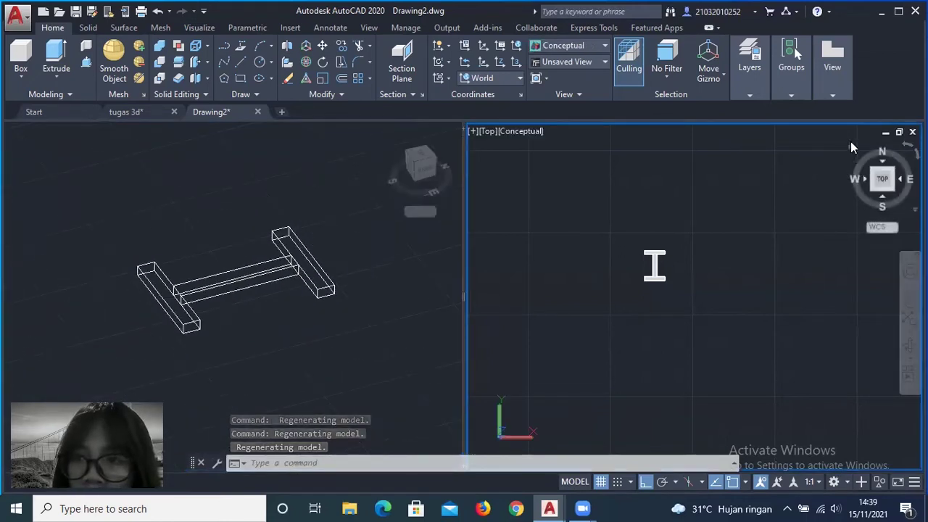
- Set the right view to southwest isometric and orbit the left wireframe to an angled view
left_click(873, 187)
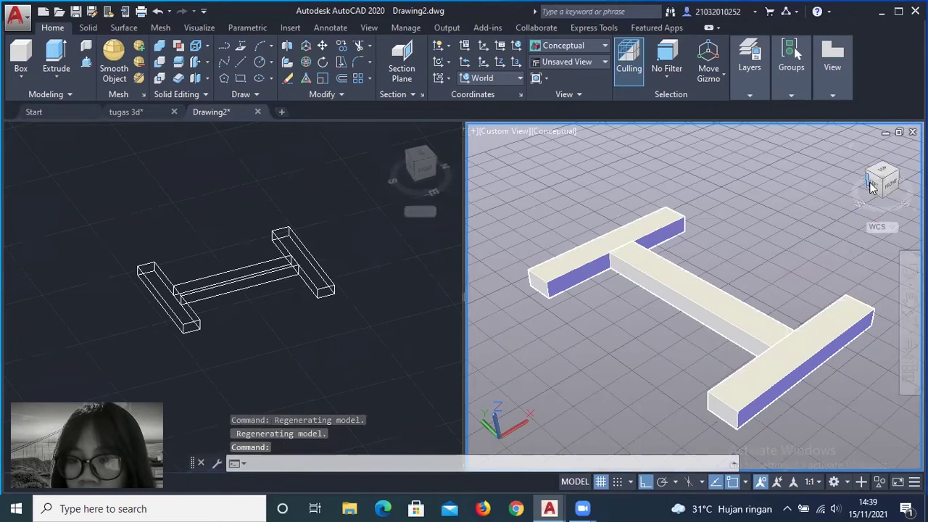
left_click_drag(872, 187, 841, 182)
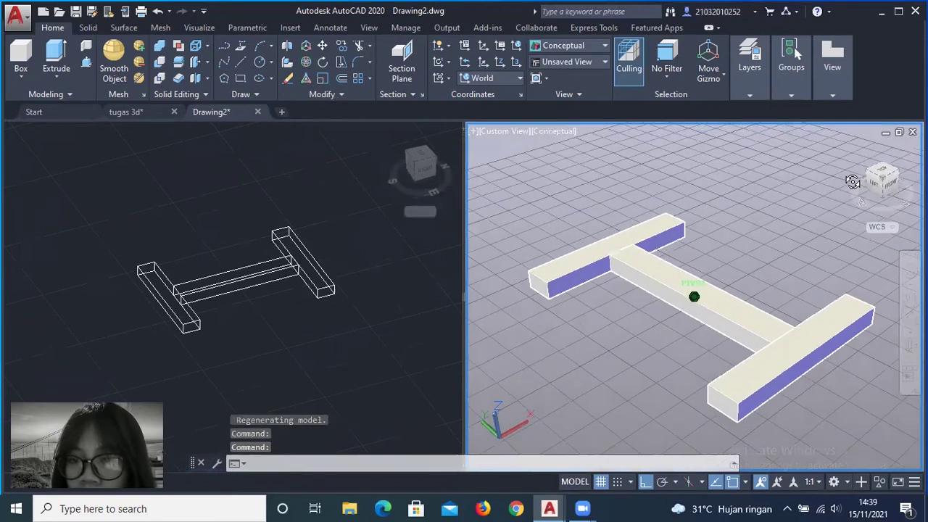
left_click(282, 317)
scroll(282, 317, "up", 2)
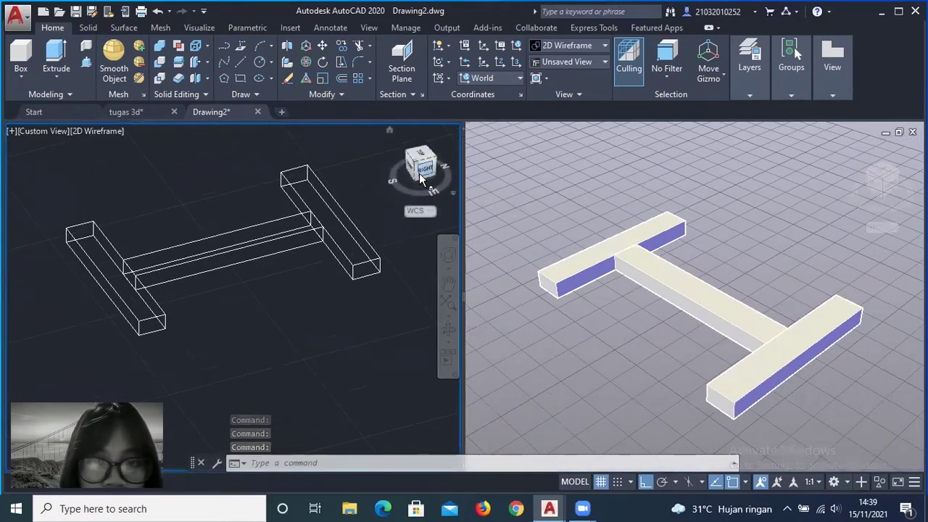
left_click_drag(422, 178, 416, 170)
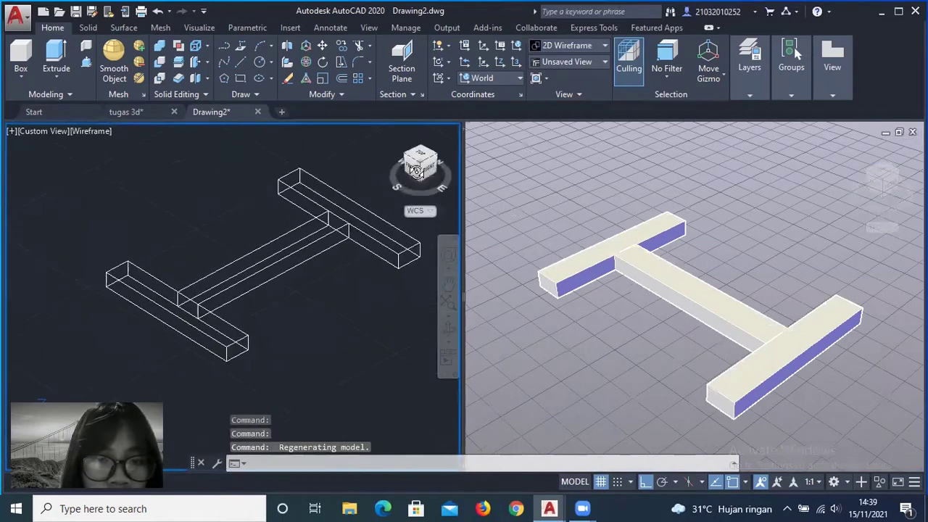
middle_click_drag(332, 327, 228, 294)
left_click(20, 58)
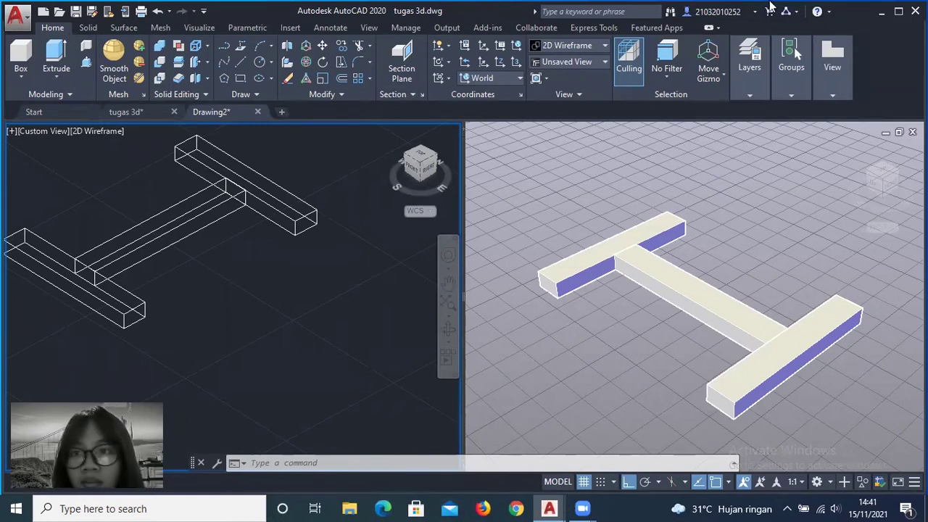
- Create a 380×50×30 box below the base
left_click(221, 309)
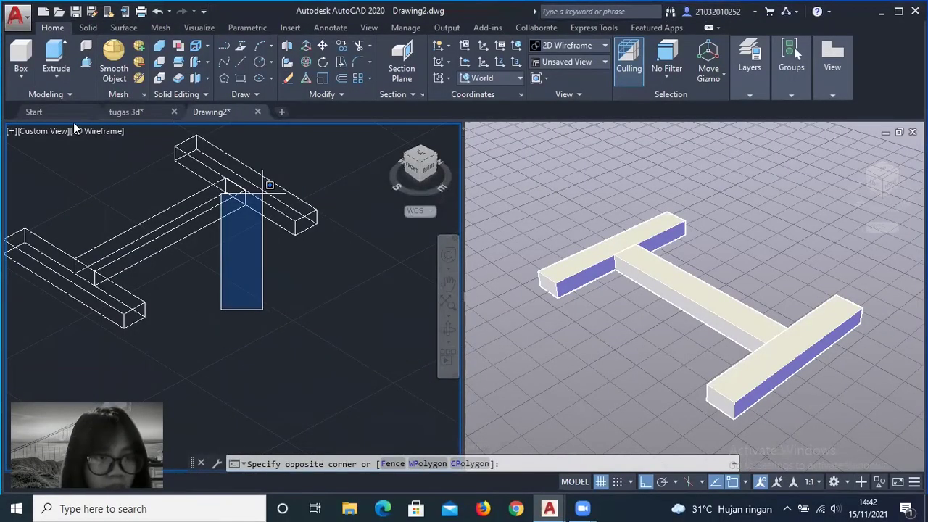
key("Escape")
key("Return")
left_click(163, 346)
type("380")
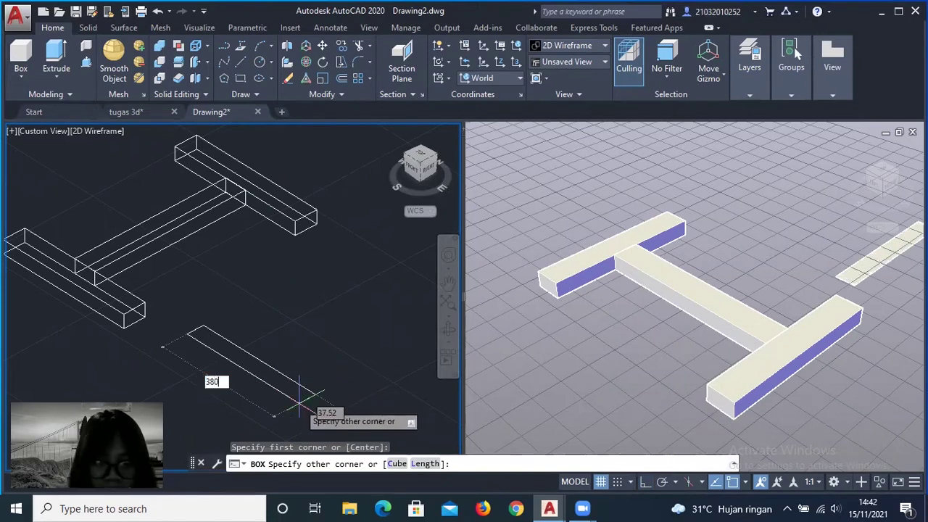
key("Tab")
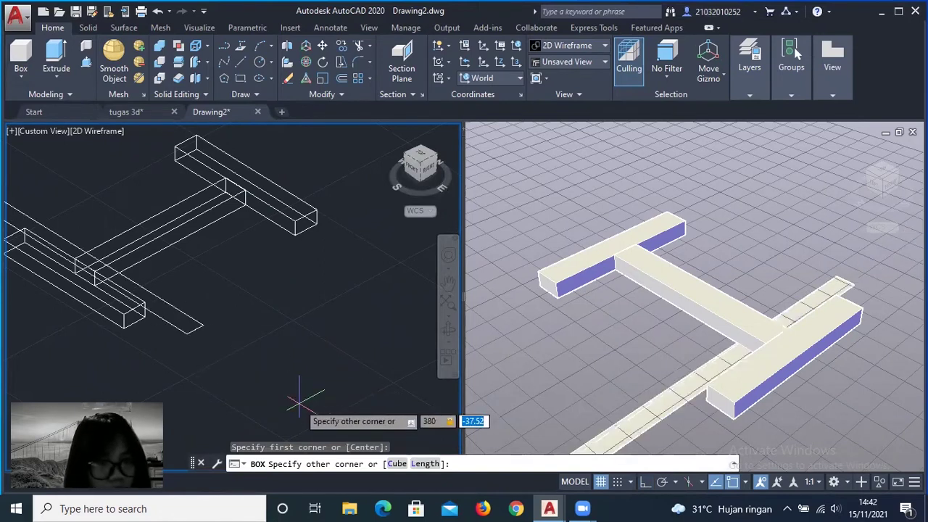
key("Tab")
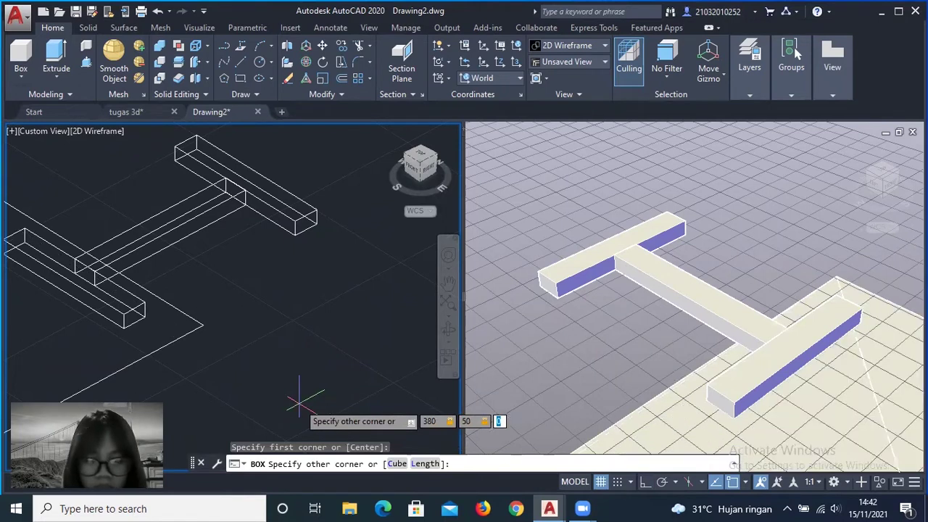
key("Return")
- Move the 380×50×30 box alongside the base's crossbar
left_click(301, 384)
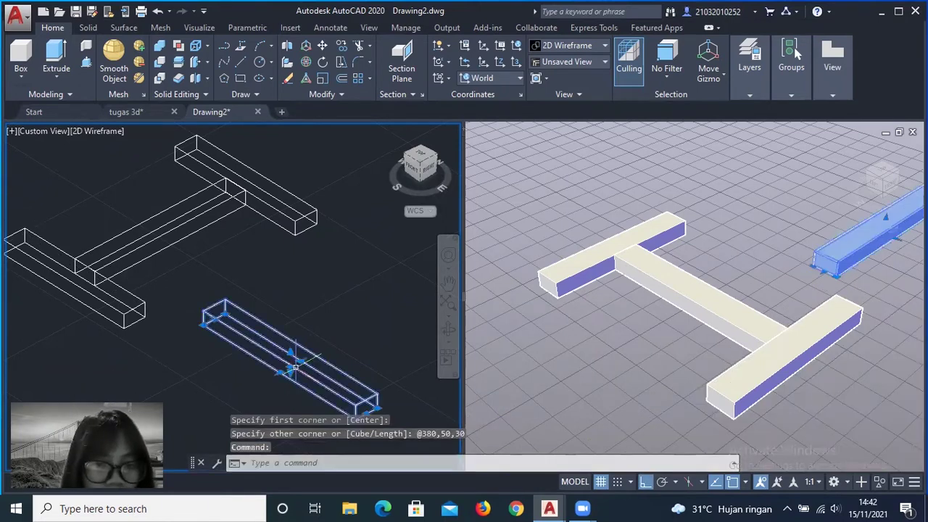
left_click_drag(300, 384, 255, 298)
left_click(255, 297)
- Switch the viewport to a top-down plan view of the H base
scroll(210, 308, "up", 3)
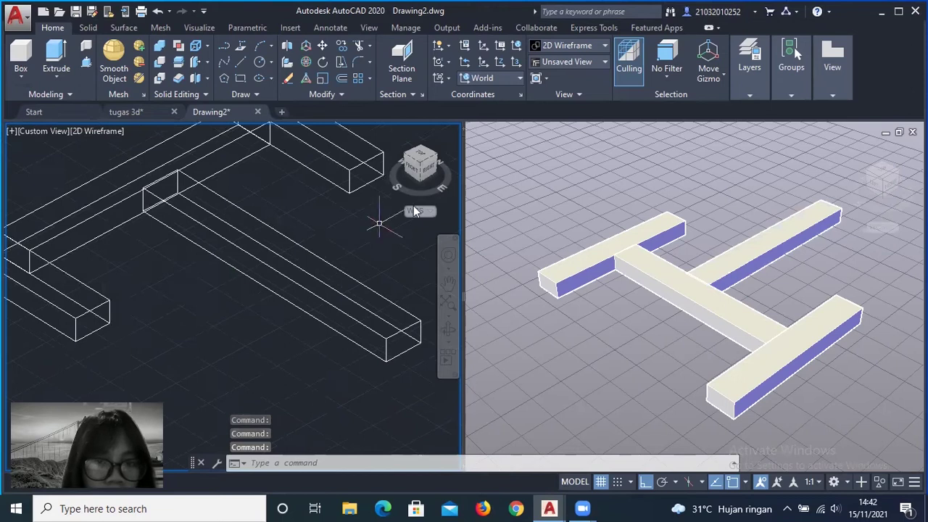
left_click(427, 174)
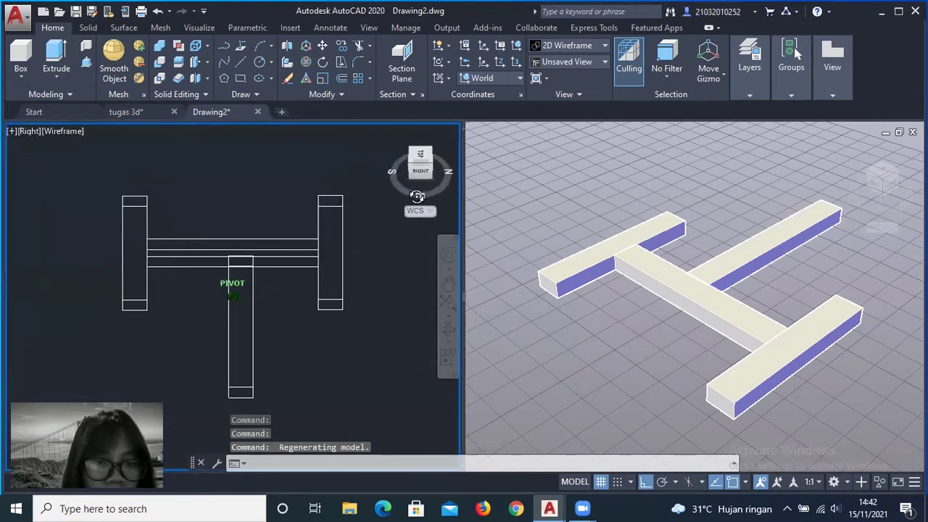
scroll(261, 275, "up", 2)
scroll(262, 275, "down", 2)
scroll(300, 266, "up", 2)
middle_click_drag(395, 208, 422, 222, "shift")
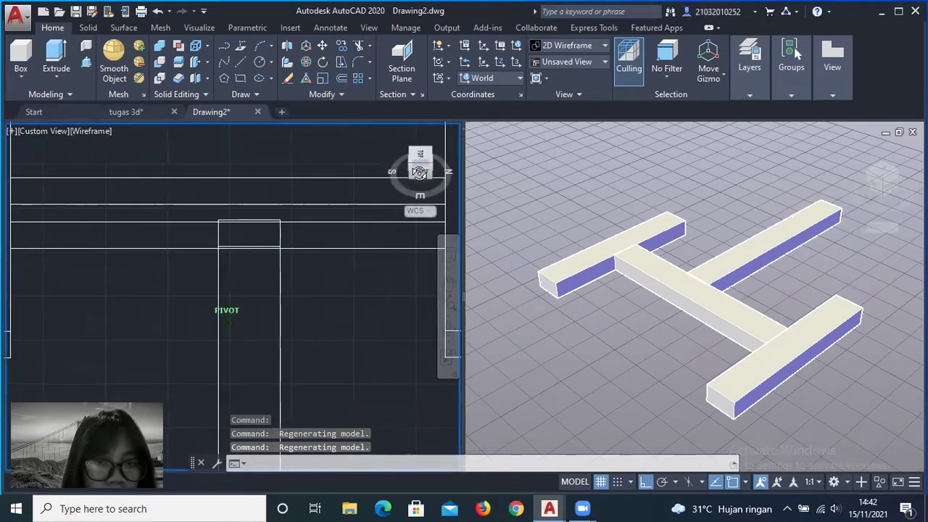
left_click(420, 162)
scroll(246, 201, "up", 2)
scroll(248, 206, "down", 1)
scroll(248, 206, "up", 2)
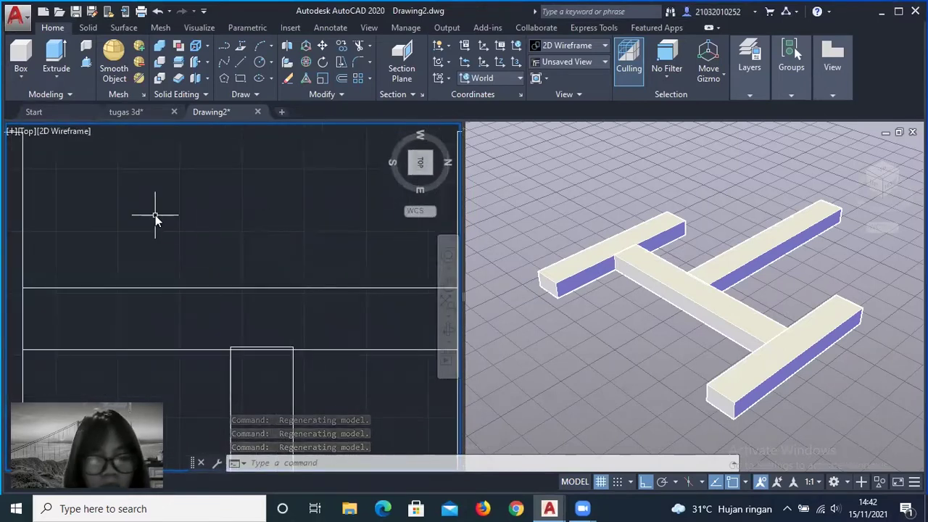
- Dimension the crossbar line end to end with a 350 dimension placed above it
type("dim")
key("Return")
scroll(166, 251, "down", 1)
scroll(161, 248, "down", 1)
scroll(161, 248, "down", 1)
scroll(72, 240, "up", 1)
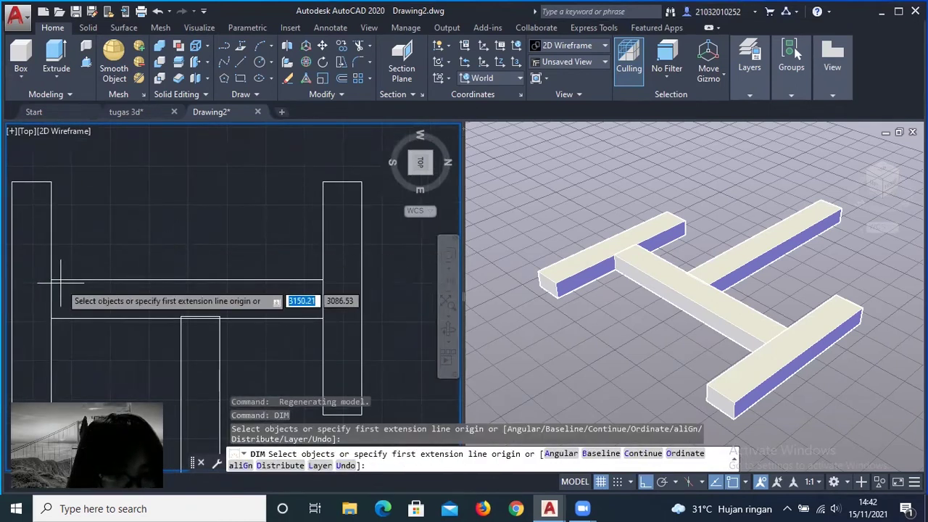
left_click(50, 279)
left_click(323, 279)
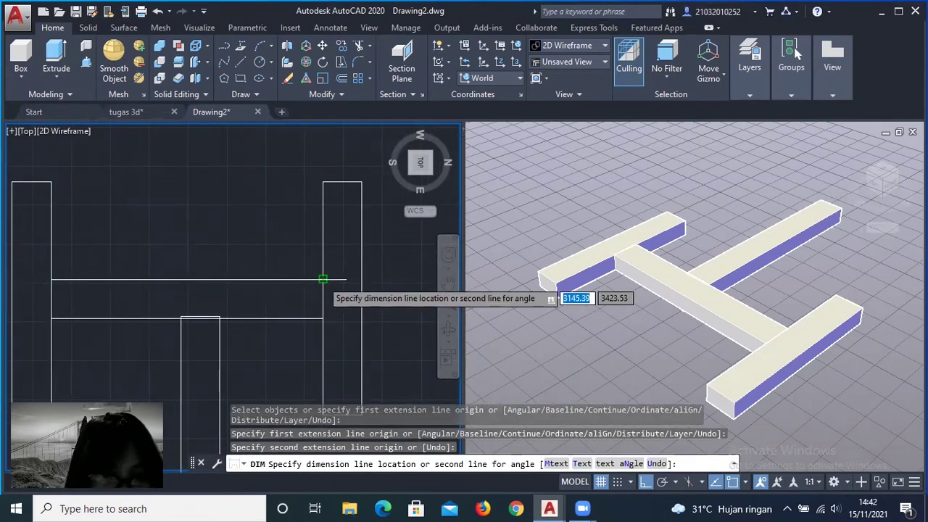
left_click(323, 256)
scroll(179, 254, "up", 2)
scroll(197, 257, "down", 5)
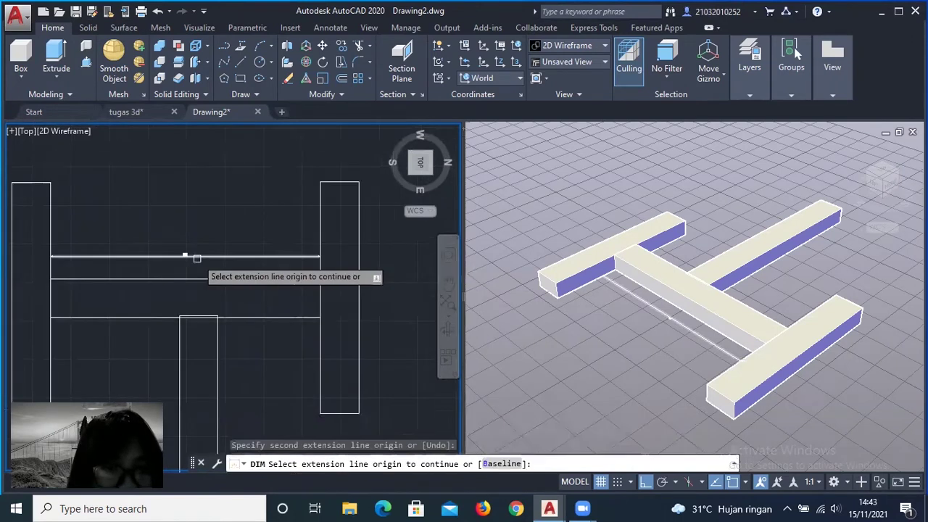
scroll(196, 257, "up", 3)
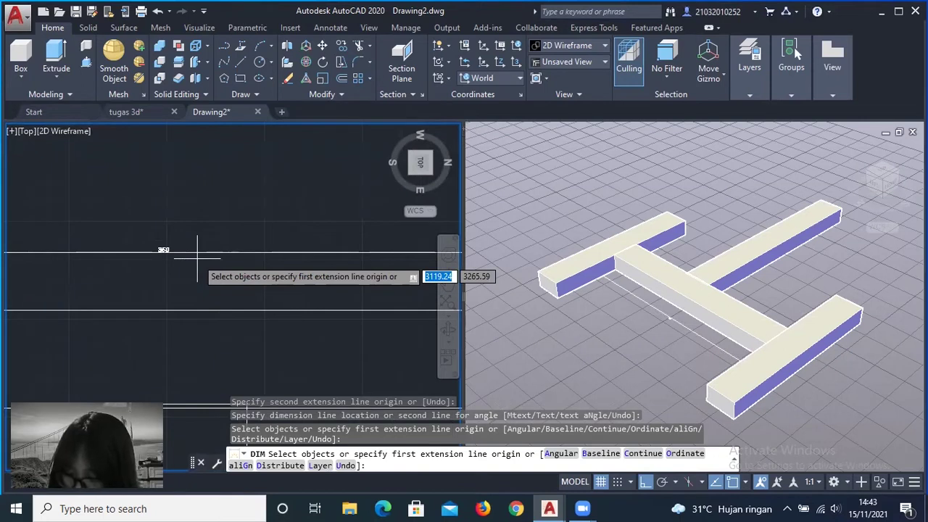
scroll(196, 257, "up", 3)
type("di")
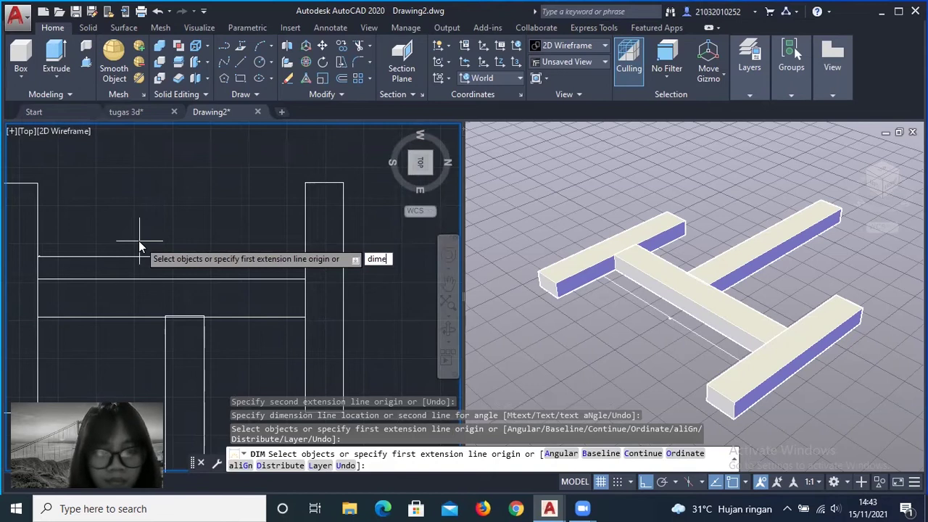
- Add a 172.5 dimension from the crossbar's left endpoint
key("Return")
scroll(318, 297, "up", 2)
scroll(318, 297, "up", 2)
left_click(29, 297)
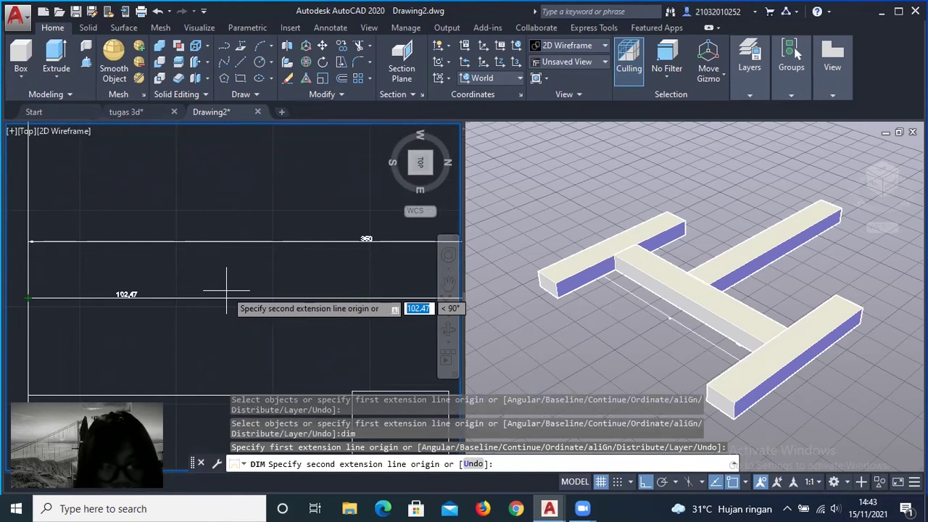
type("72")
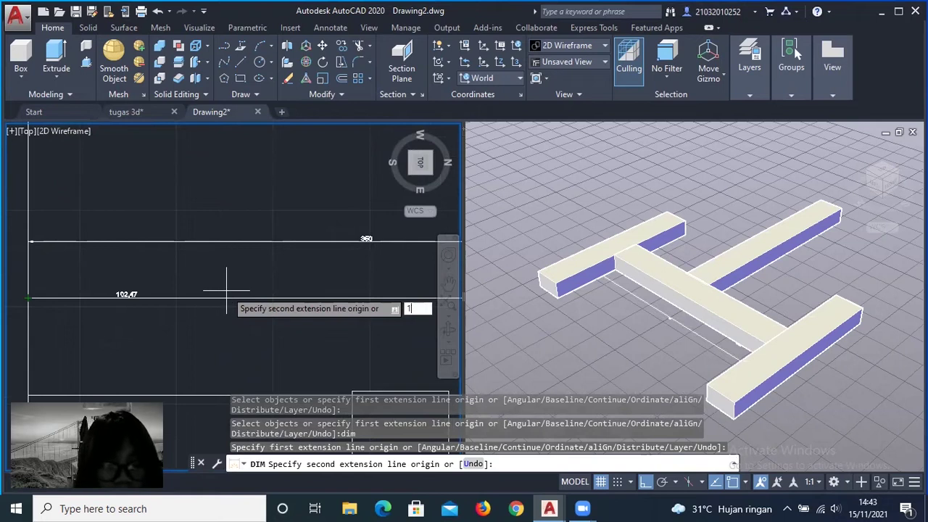
key("Return")
left_click(282, 283)
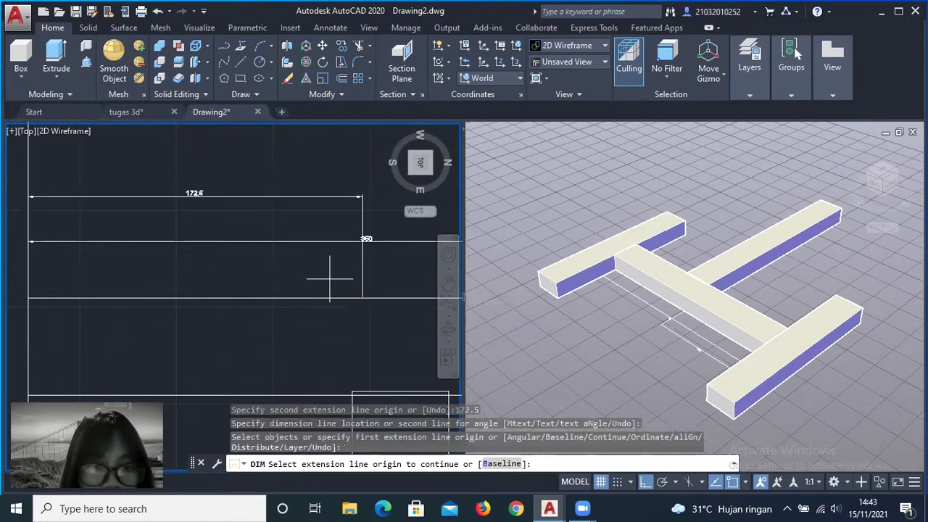
scroll(207, 279, "up", 2)
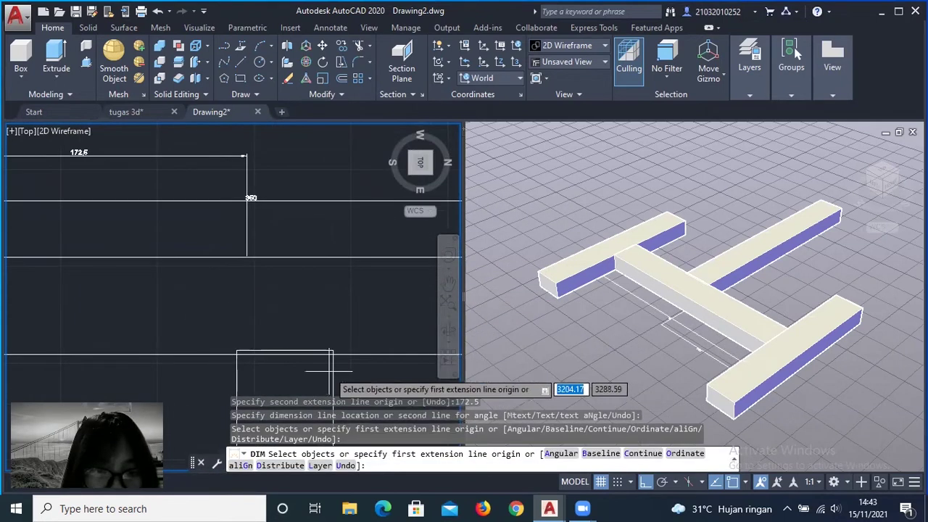
key("Return")
scroll(327, 372, "up", 2)
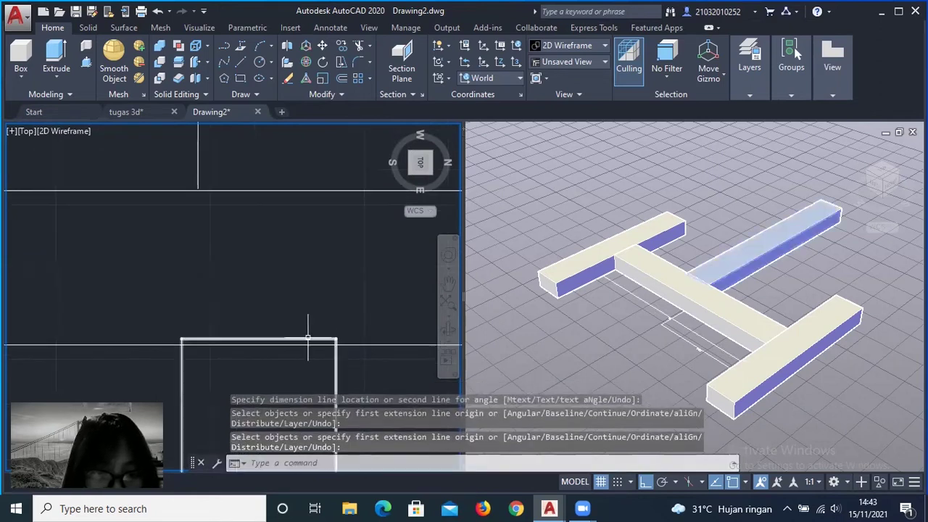
left_click(313, 337)
- Reposition the back arm beam and erase the selected dimension with E
key("ctrl+z")
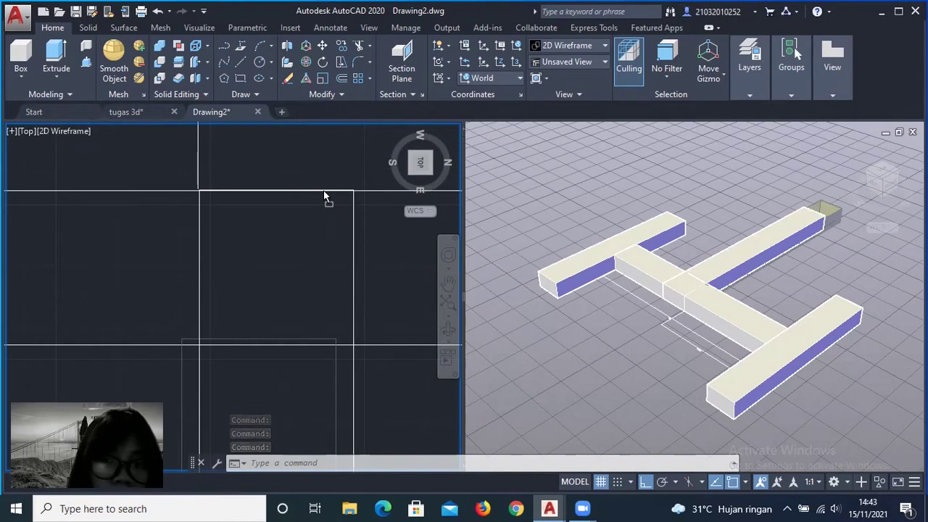
scroll(323, 210, "down", 5)
scroll(338, 269, "up", 2)
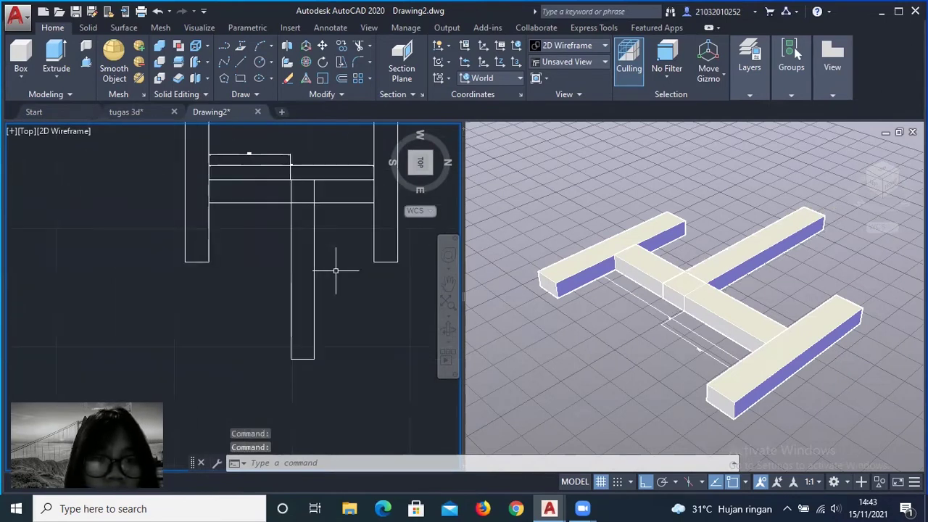
scroll(341, 316, "up", 1)
type("e")
key("Return")
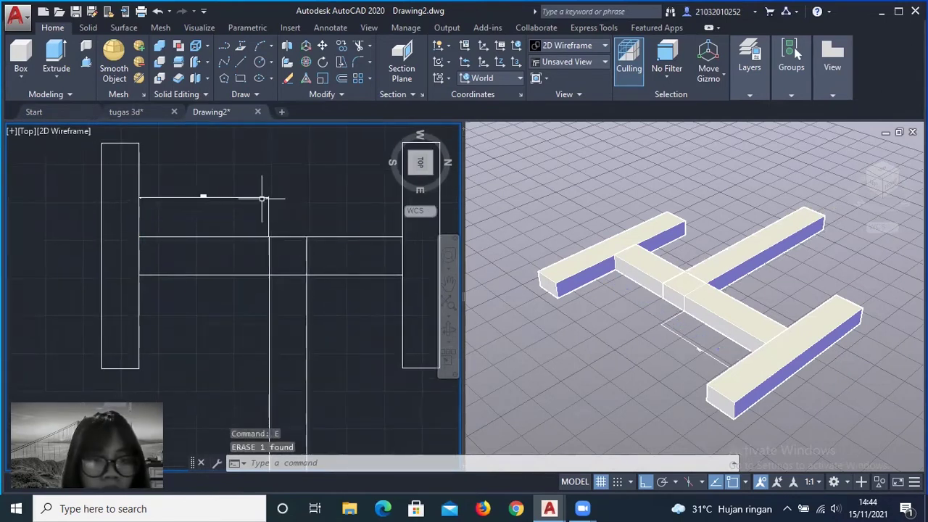
key("Return")
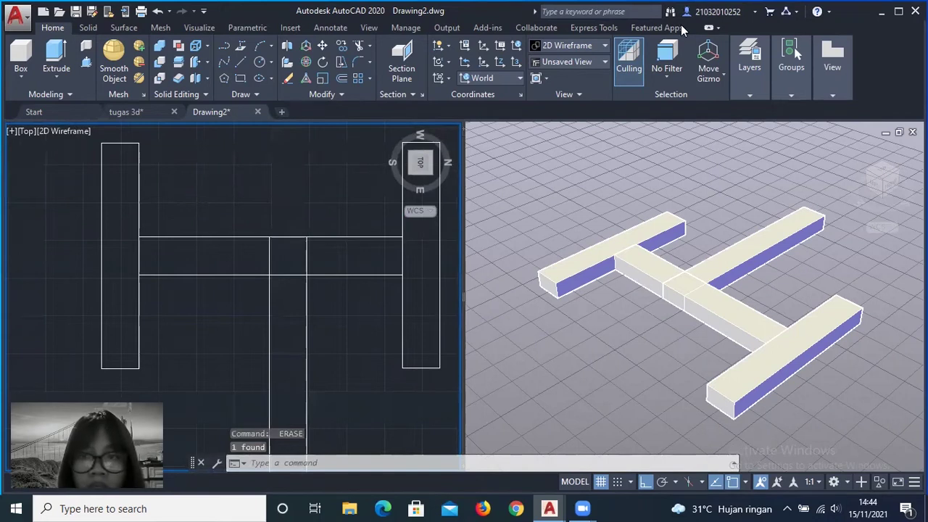
- Select the back arm beam, then clear the selection
left_click(295, 252)
scroll(328, 213, "up", 2)
scroll(315, 209, "down", 2)
left_click(311, 206)
scroll(310, 202, "up", 2)
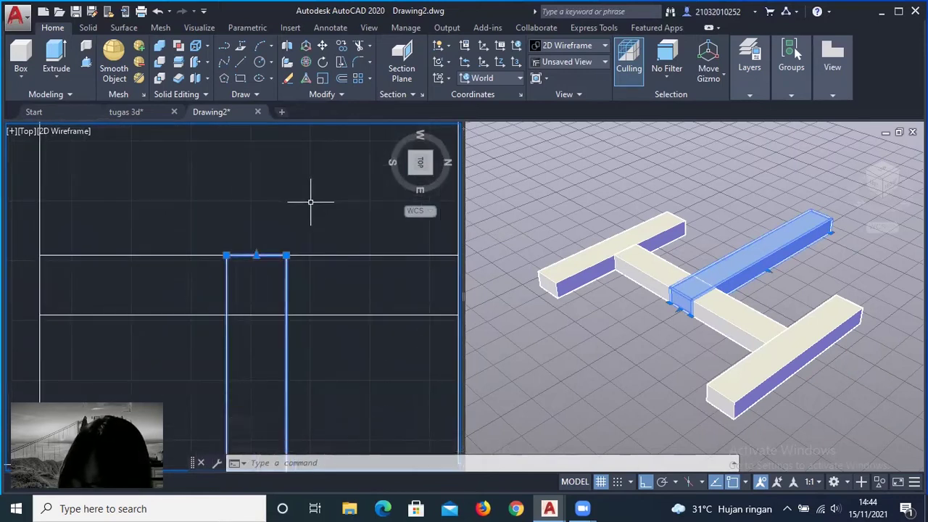
scroll(261, 269, "down", 2)
scroll(261, 156, "up", 2)
- Add two 170 dimensions along the back arm beam
key("Return")
left_click(21, 327)
type("170")
key("Return")
left_click(121, 262)
key("Return")
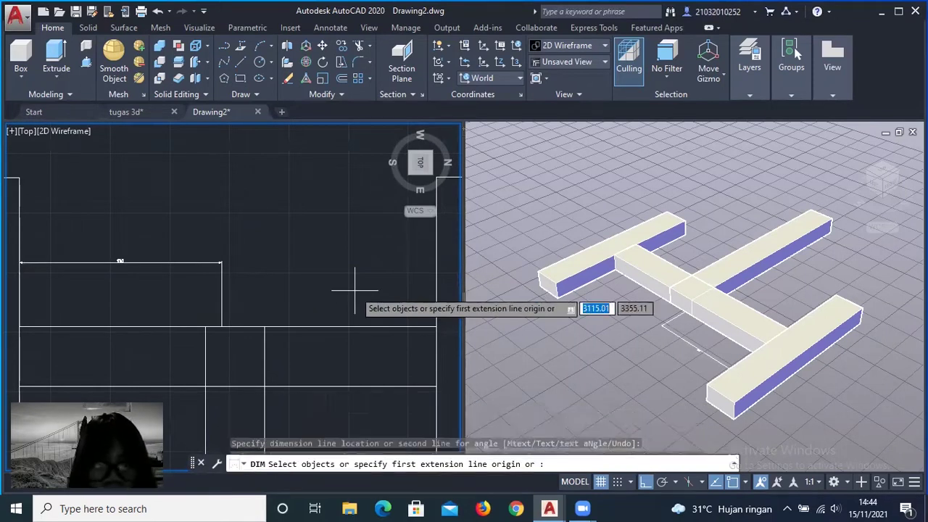
left_click(437, 327)
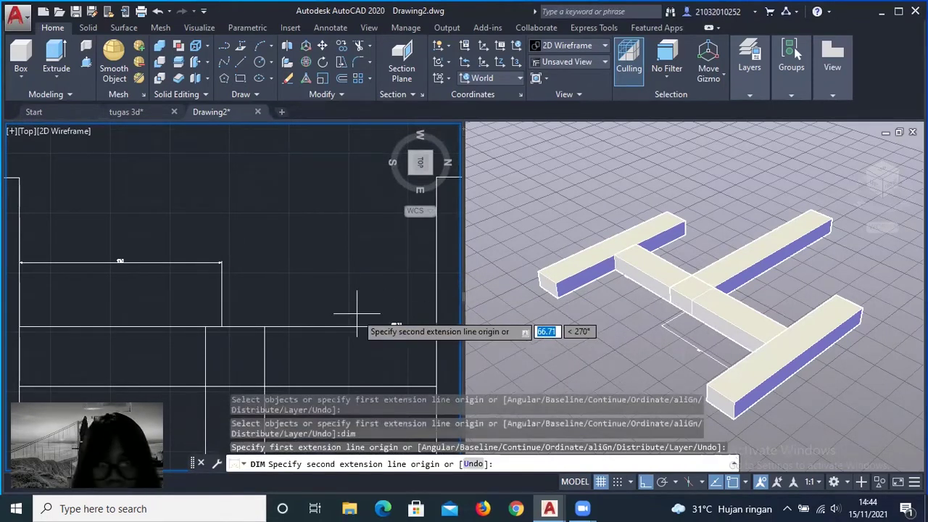
type("170")
key("Return")
left_click(357, 279)
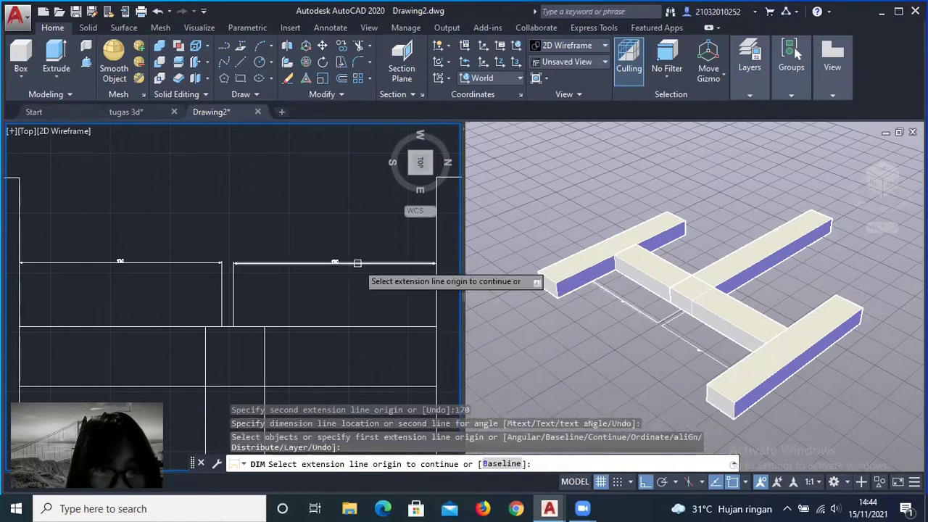
- Stretch the back arm beam's inner edge leftward with its grip
scroll(286, 301, "down", 2)
scroll(225, 304, "up", 3)
scroll(342, 213, "up", 2)
key("Return")
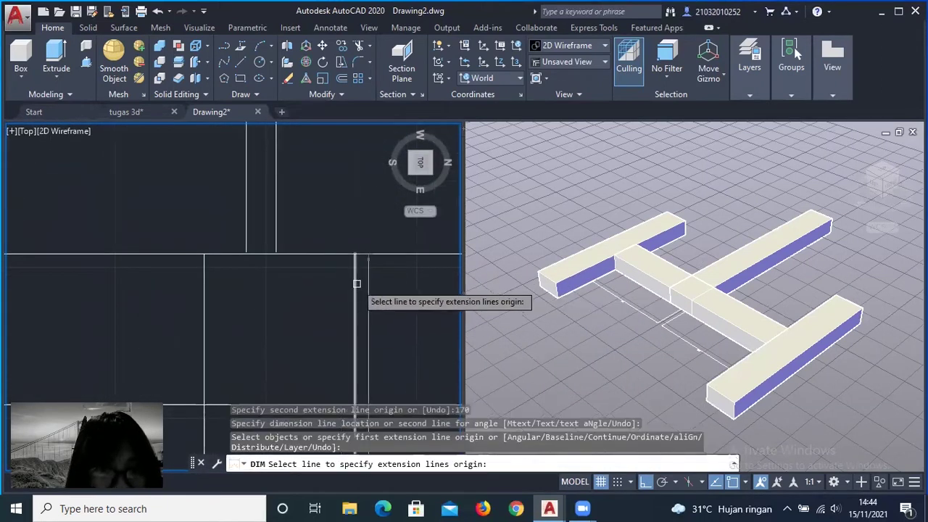
key("Escape")
left_click(205, 275)
left_click_drag(200, 276, 186, 286)
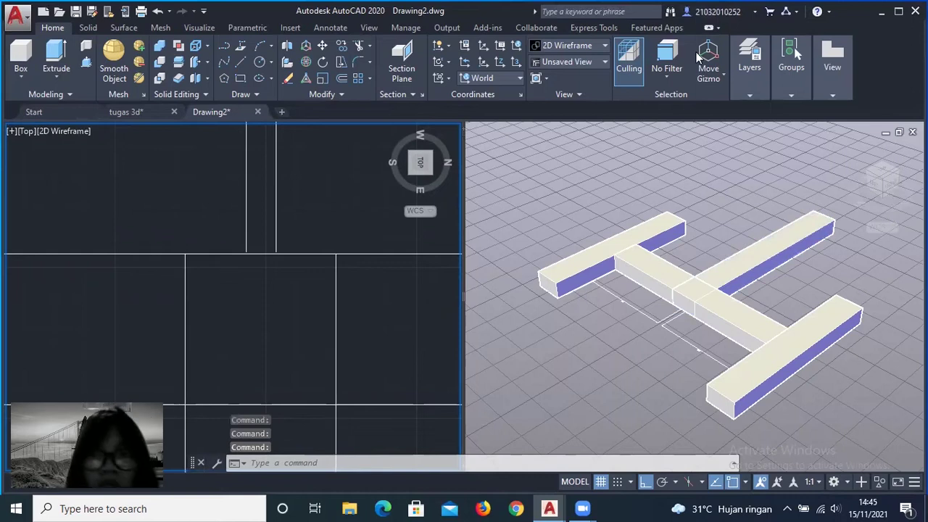
- Erase one of the crossbar dimensions
scroll(428, 332, "up", 3)
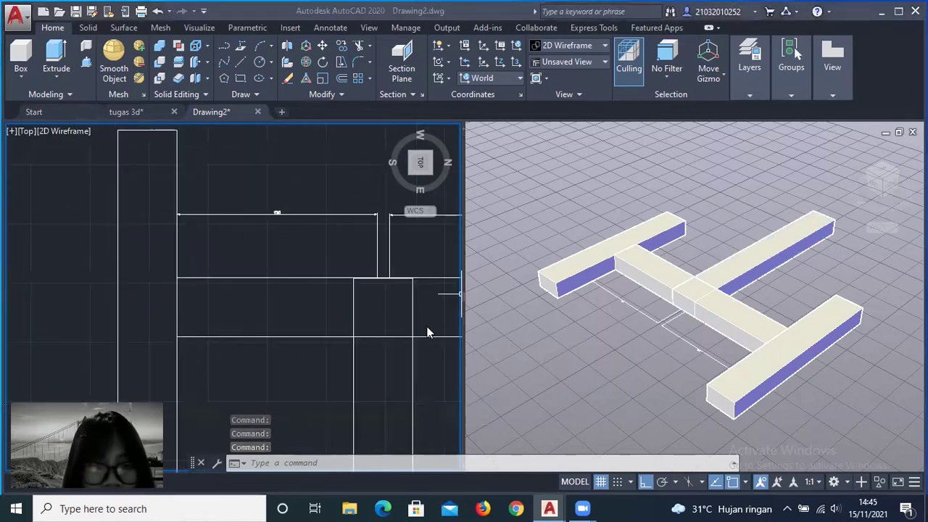
scroll(256, 225, "down", 1)
scroll(220, 225, "down", 1)
scroll(218, 226, "up", 3)
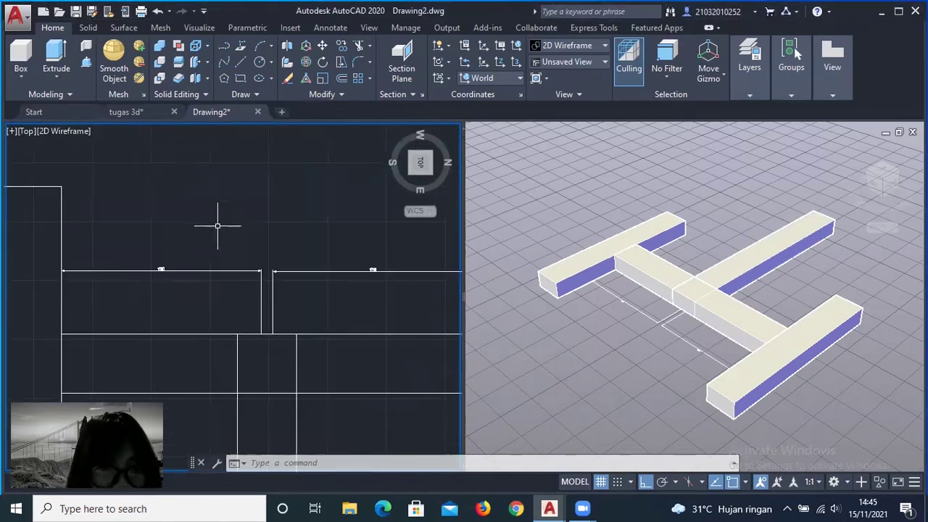
type("e")
key("Return")
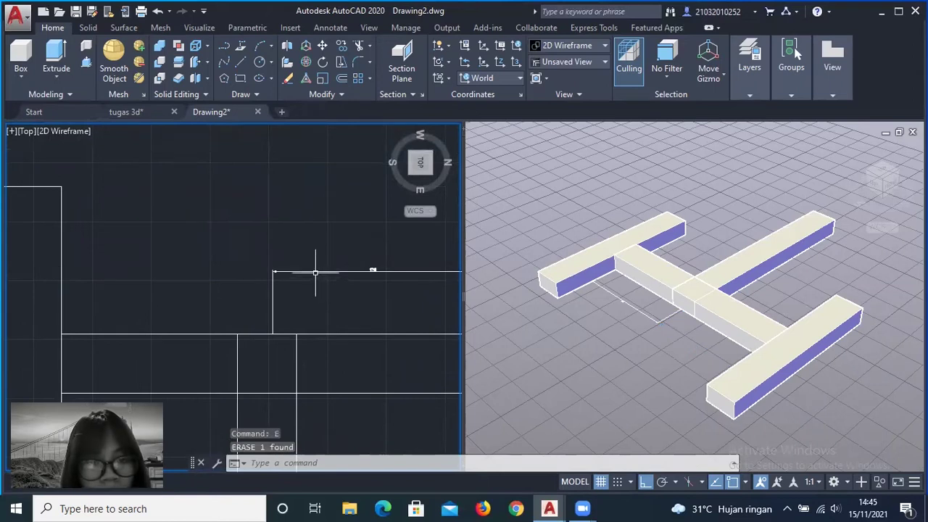
scroll(315, 272, "down", 4)
- Rotate the long beam 90° with 3DROTATE so it stands upright
left_click(420, 182)
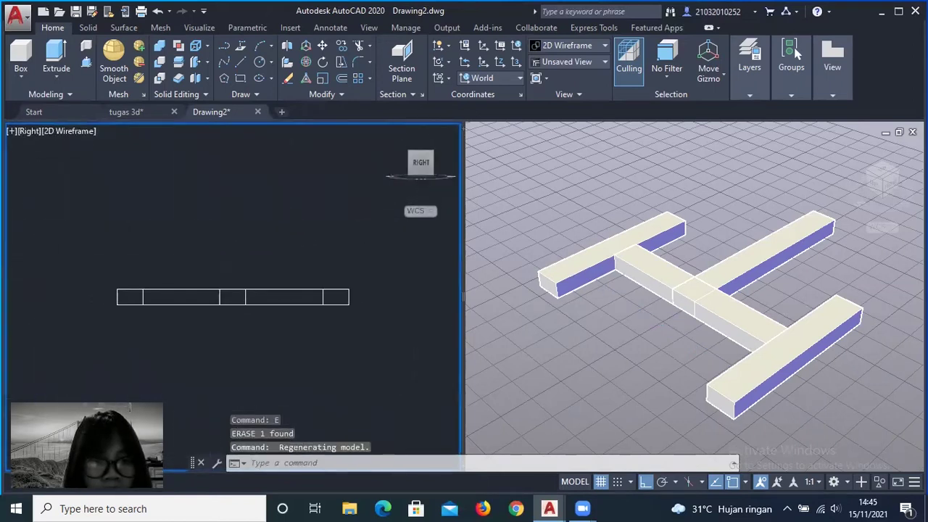
left_click_drag(413, 165, 419, 163)
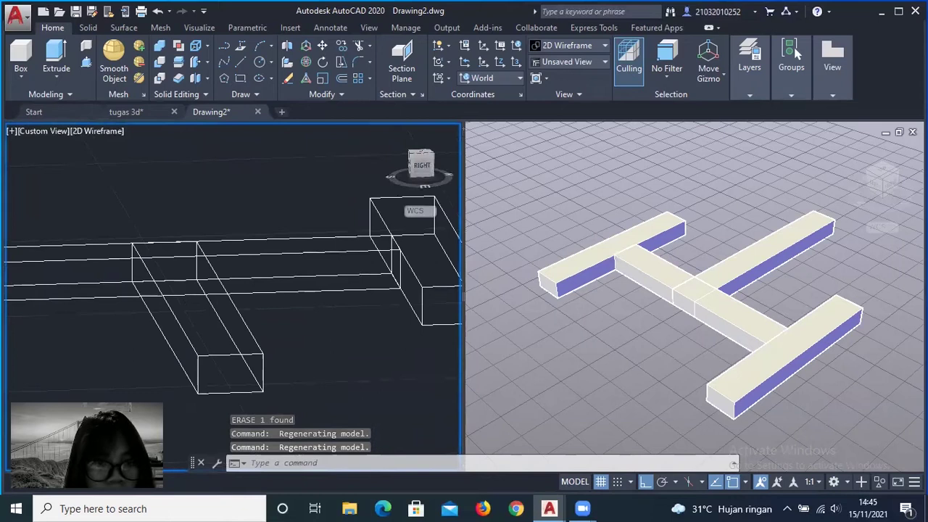
left_click(239, 316)
left_click(306, 62)
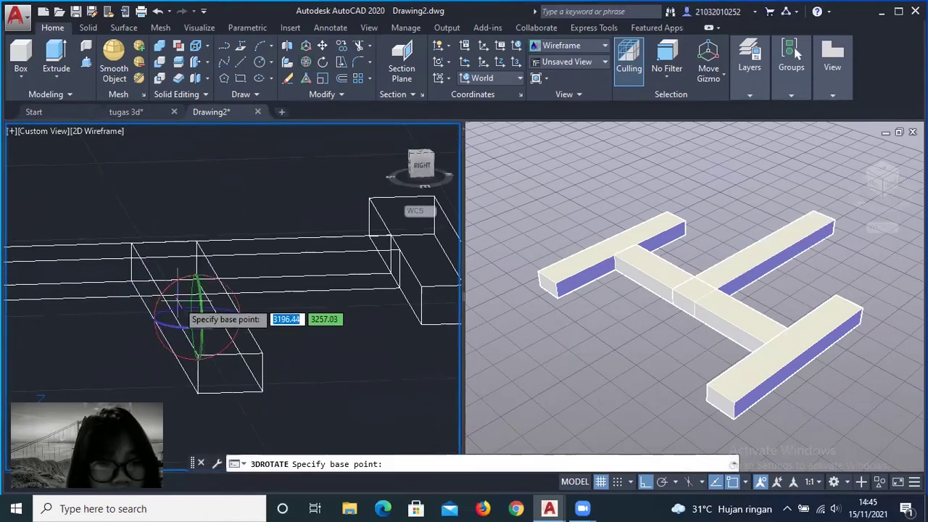
left_click(197, 292)
left_click(208, 284)
key("Return")
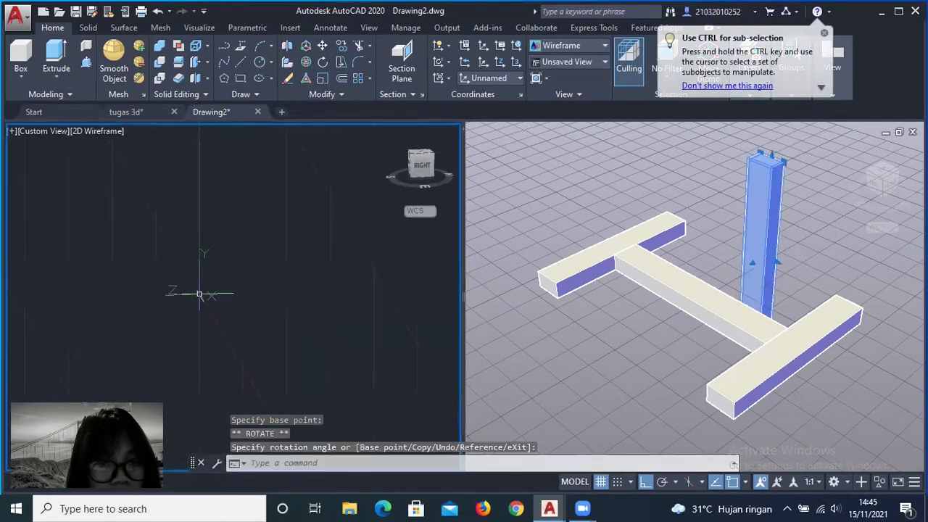
- Move the upright beam onto the middle bar of the base
left_click(430, 168)
left_click_drag(421, 168, 434, 190)
left_click(250, 290)
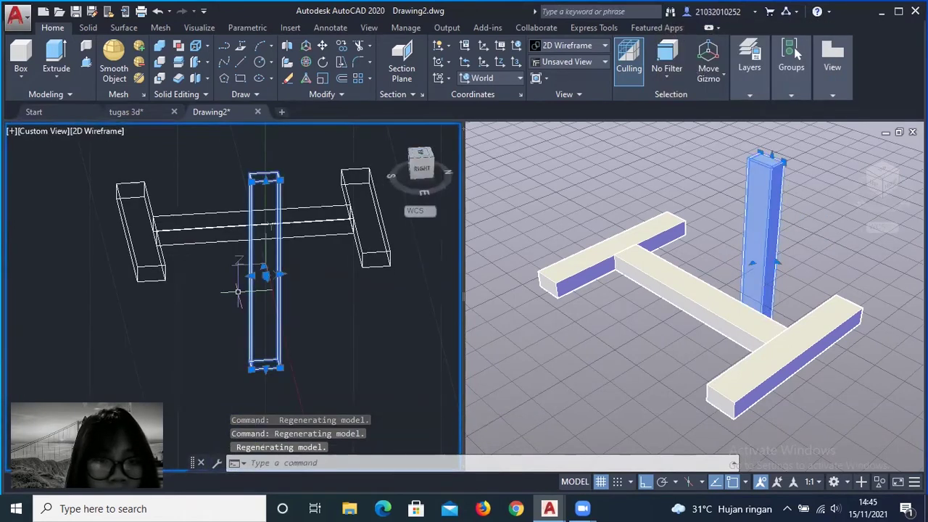
left_click(415, 171)
mouse_move(269, 237)
middle_mouse_down("shift")
mouse_move(398, 185)
mouse_move(297, 271)
middle_mouse_up("shift")
left_click(319, 271)
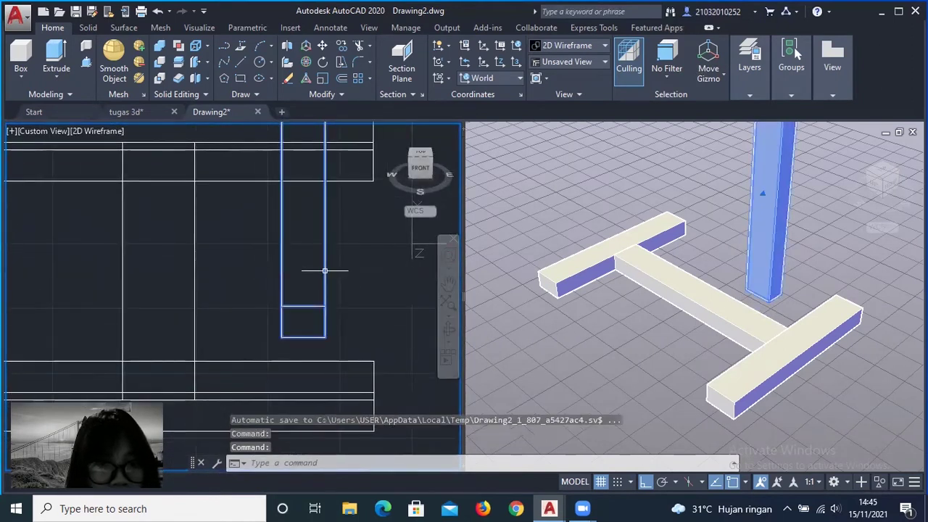
left_click(255, 244)
left_click_drag(281, 237, 135, 201)
mouse_move(297, 191)
middle_mouse_down("shift")
mouse_move(318, 156)
mouse_move(365, 182)
mouse_move(305, 218)
middle_mouse_up("shift")
- Start 3DROTATE on the column, picking its base point and rotation axis
left_click(243, 192)
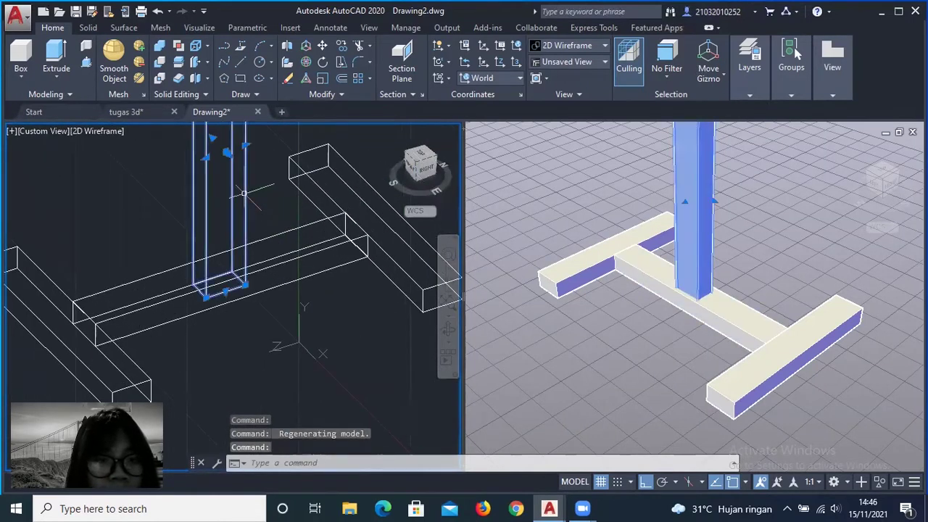
left_click(309, 66)
left_click(210, 149)
left_click(214, 138)
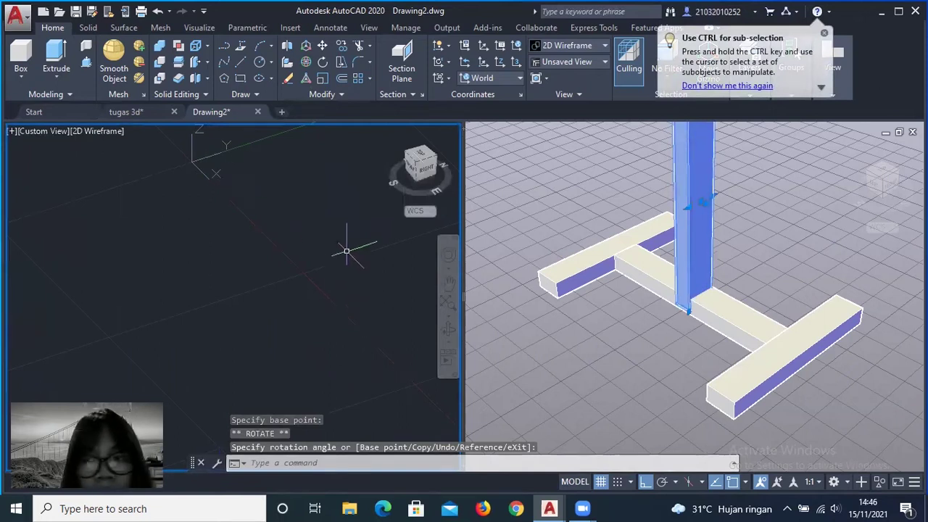
middle_click_drag(347, 251, 346, 277)
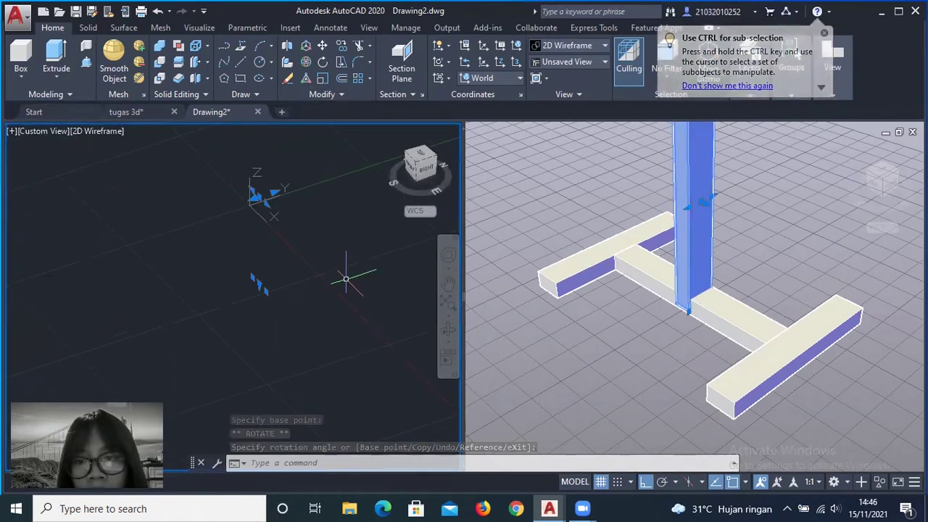
- Check the column's position from the Right and Back views
scroll(346, 278, "up", 2)
left_click(426, 169)
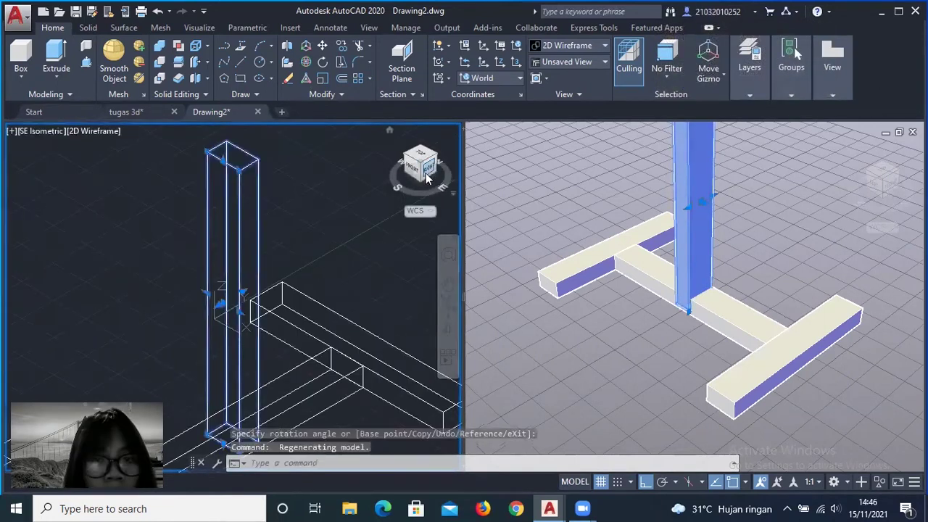
left_click(438, 161)
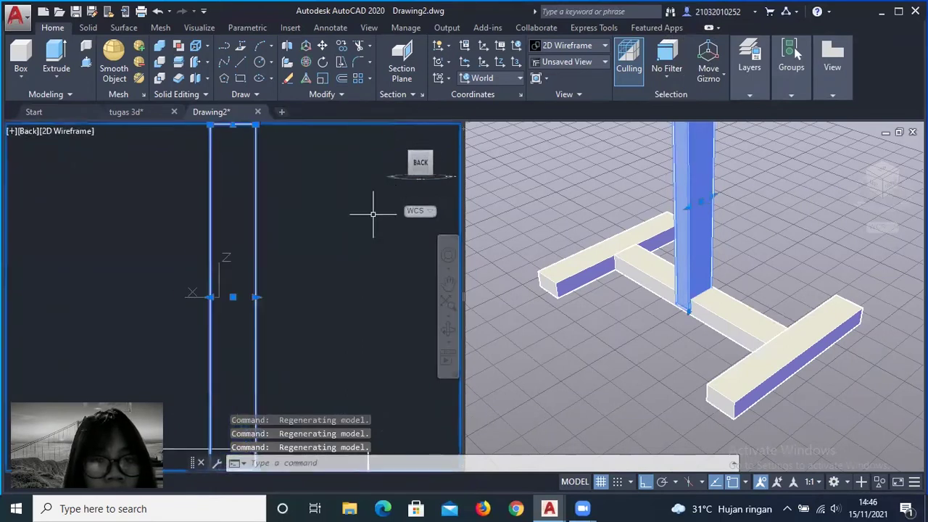
left_click_drag(422, 168, 310, 194)
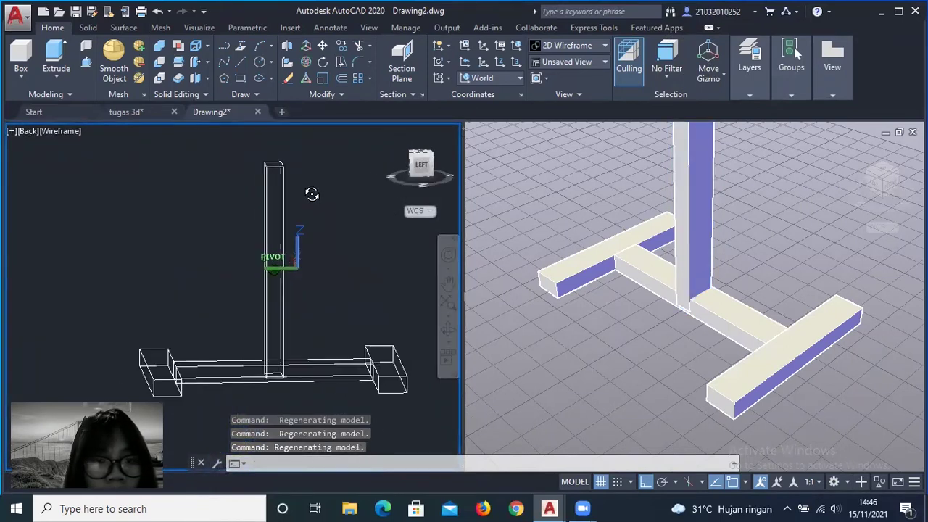
middle_click_drag(310, 222, 310, 322, "shift")
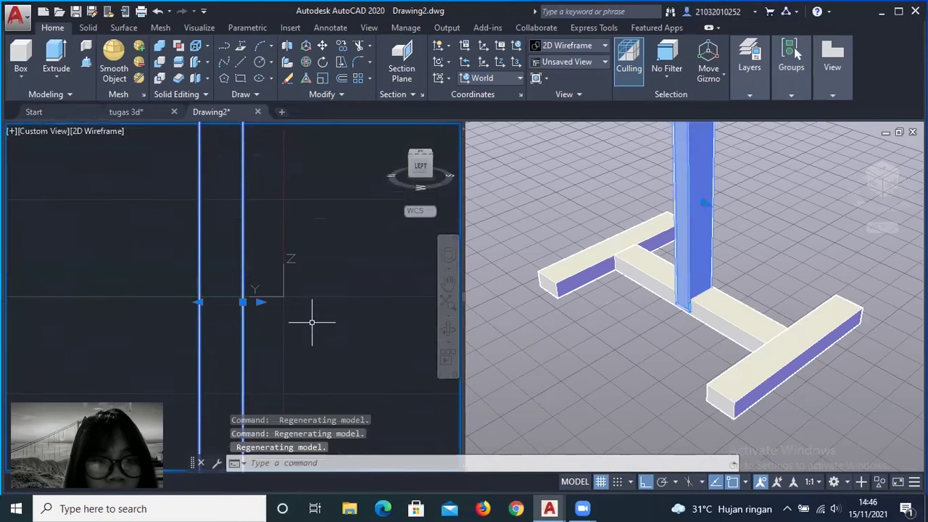
middle_click_drag(327, 263, 306, 279, "shift")
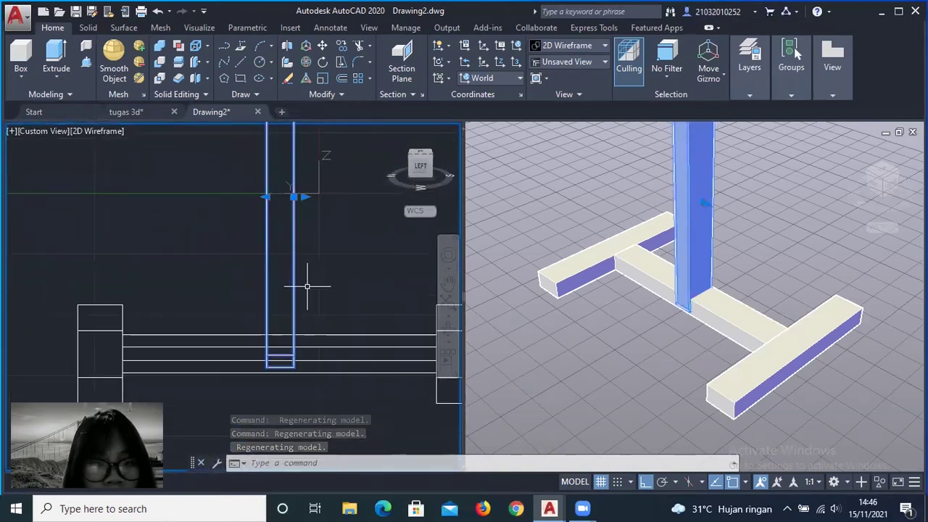
key("Escape")
- Place the column centred on the base's middle bar
left_click_drag(430, 156, 102, 211)
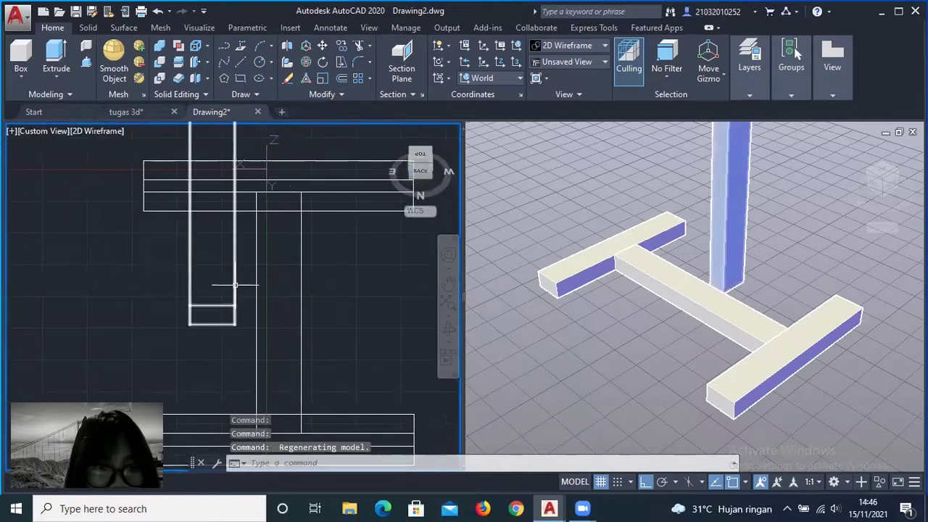
left_click(303, 272)
left_click(418, 173)
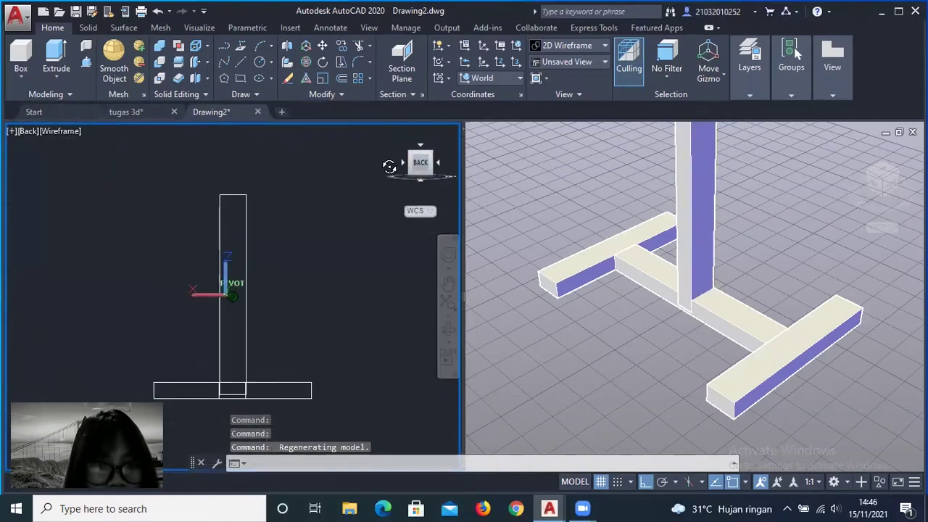
scroll(262, 300, "up", 2)
middle_click_drag(341, 243, 309, 155)
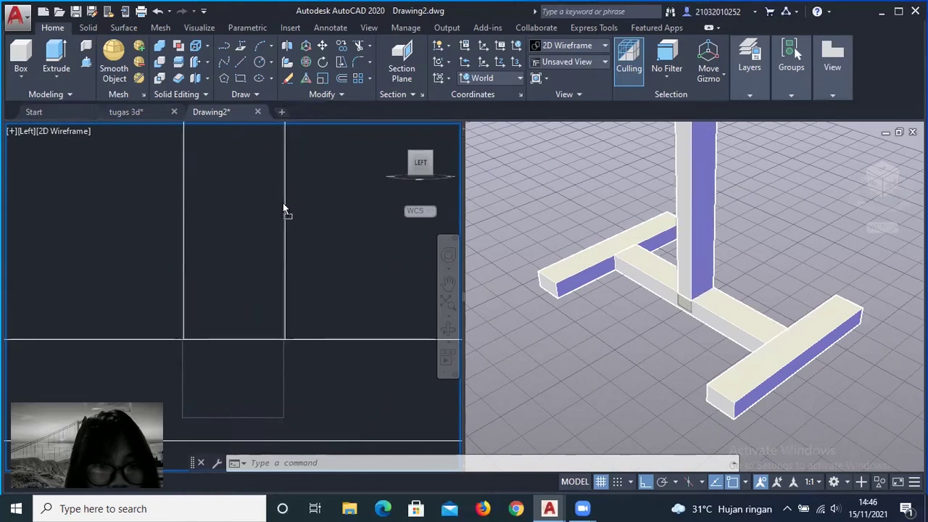
- Verify the column placement in plan, then orbit back into a 3D view
scroll(283, 211, "down", 2)
mouse_move(421, 168)
left_mouse_down()
mouse_move(416, 195)
mouse_move(425, 181)
left_mouse_up()
left_click(421, 164)
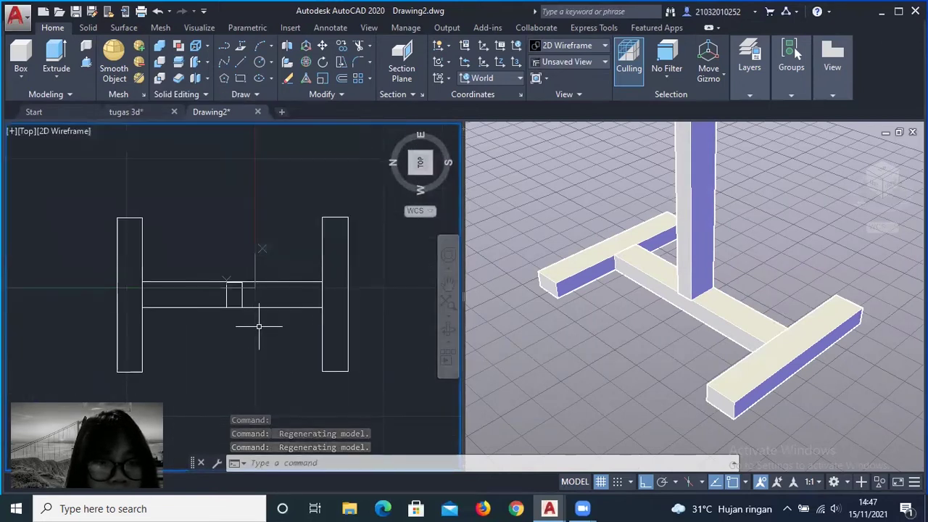
scroll(259, 270, "up", 2)
left_click(414, 160)
mouse_move(415, 160)
left_mouse_down()
mouse_move(388, 421)
mouse_move(437, 413)
mouse_move(430, 441)
left_mouse_up()
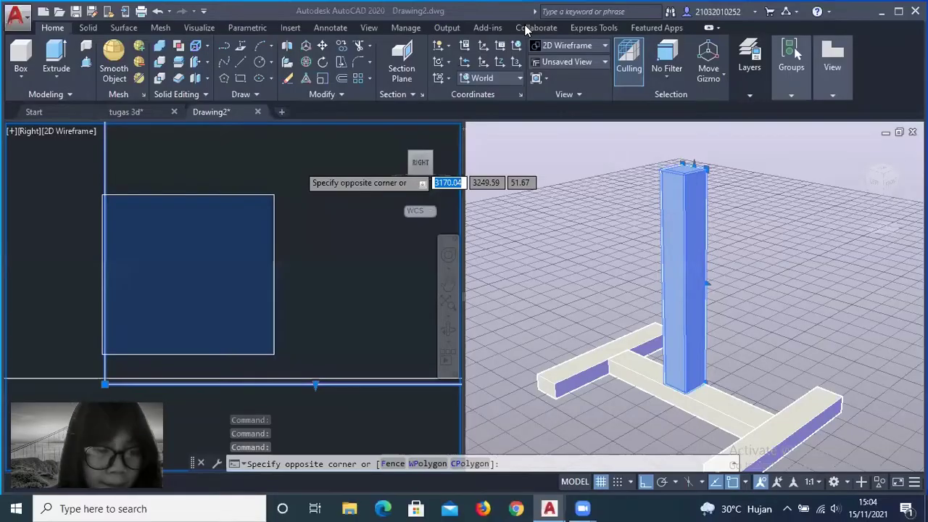
- Clear the column selection and switch to the top plan view
key("Escape")
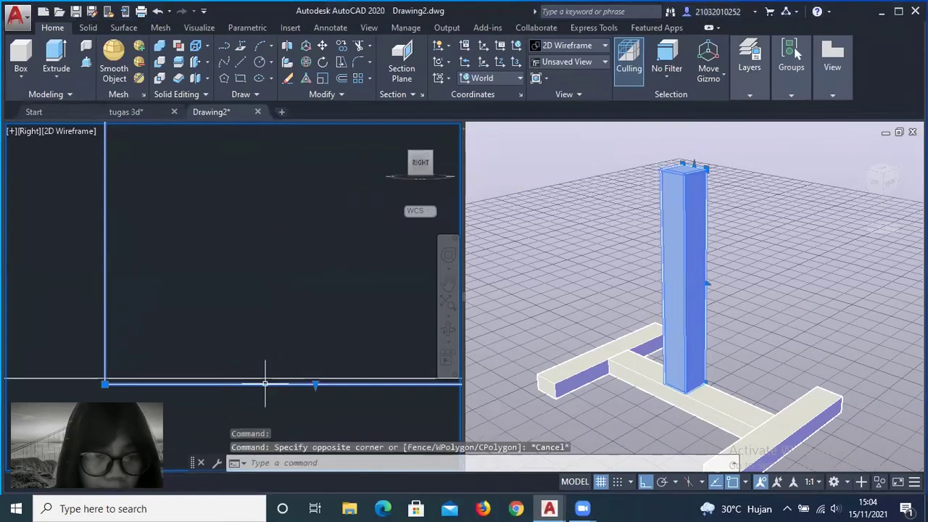
key("Escape")
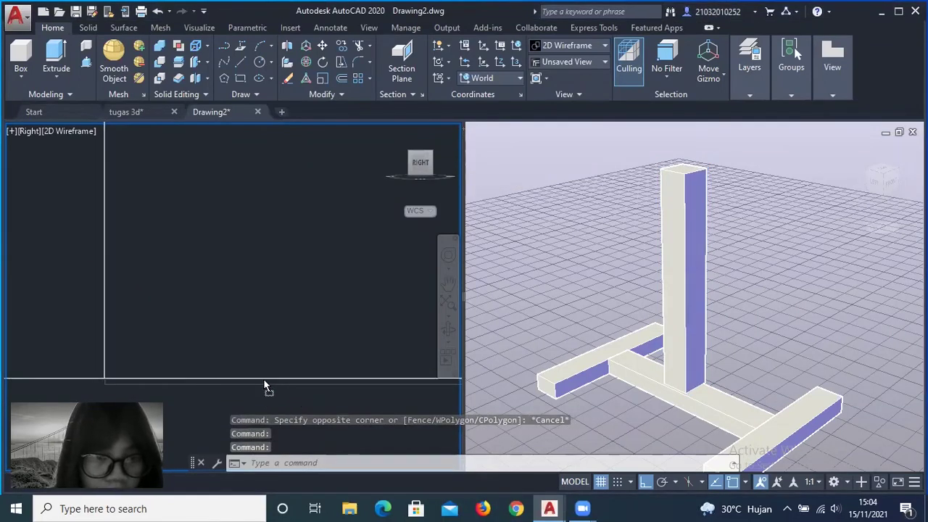
scroll(264, 384, "down", 3)
scroll(351, 285, "down", 2)
left_click(418, 165)
- Zoom into the plan and start the DIM command for the middle bar
scroll(346, 327, "up", 2)
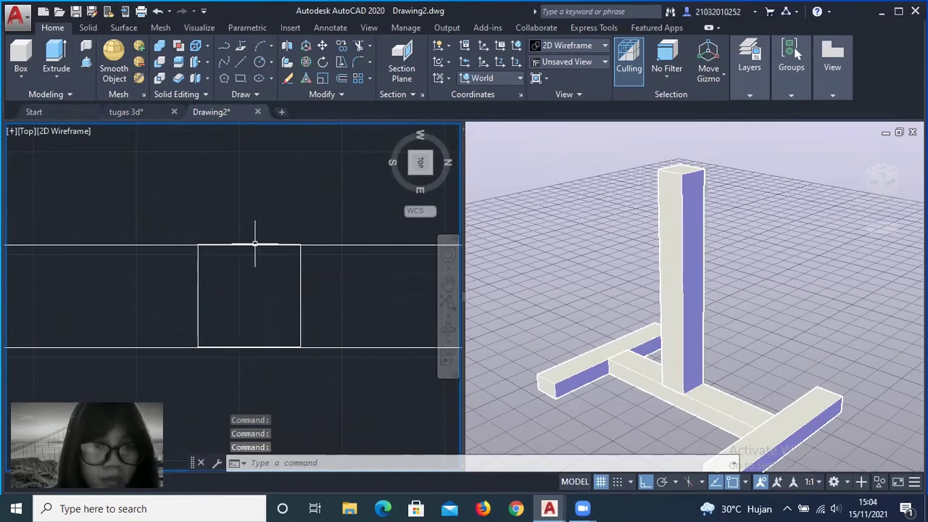
mouse_move(420, 162)
left_mouse_down()
mouse_move(380, 250)
mouse_move(332, 229)
left_mouse_up()
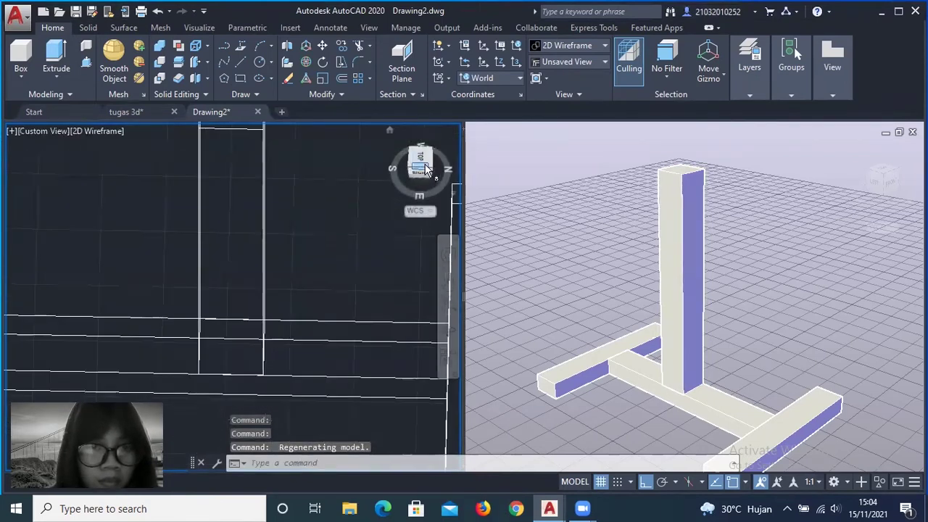
left_click(420, 160)
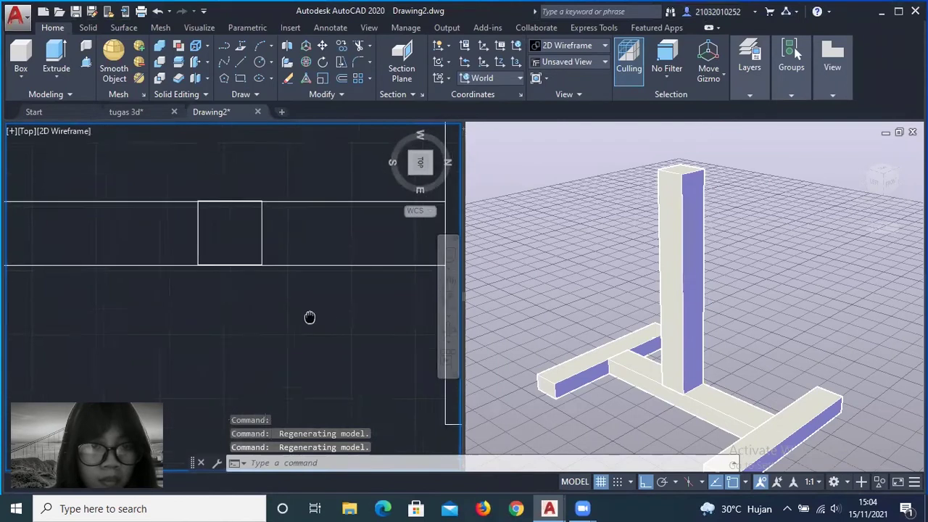
type("dim")
key("Return")
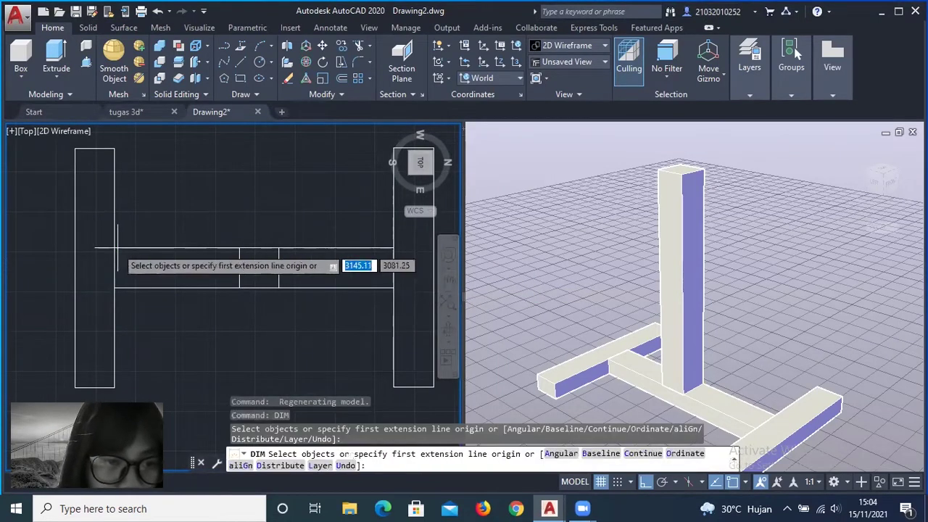
- Dimension the middle bar of the base in the plan view
left_click(115, 247)
left_click(239, 248)
left_click(176, 222)
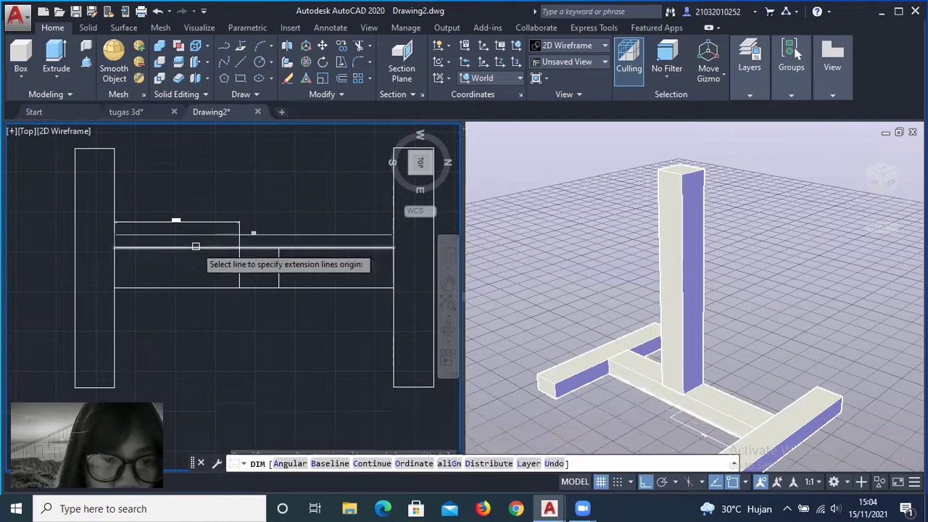
scroll(195, 246, "up", 3)
scroll(314, 226, "down", 3)
- Start another dimension on the panned plan, then cancel it
key("Return")
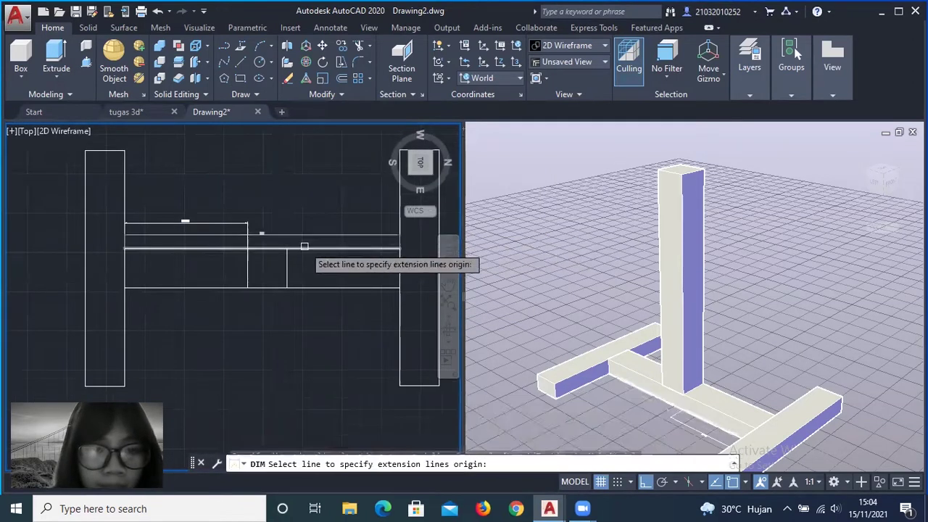
scroll(377, 237, "up", 3)
scroll(382, 237, "up", 2)
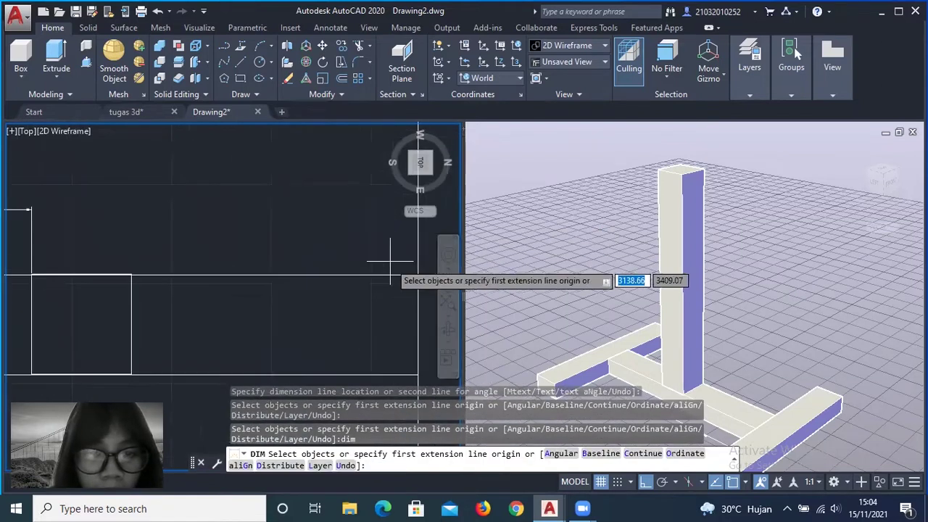
middle_click_drag(436, 259, 425, 279)
left_click(418, 275)
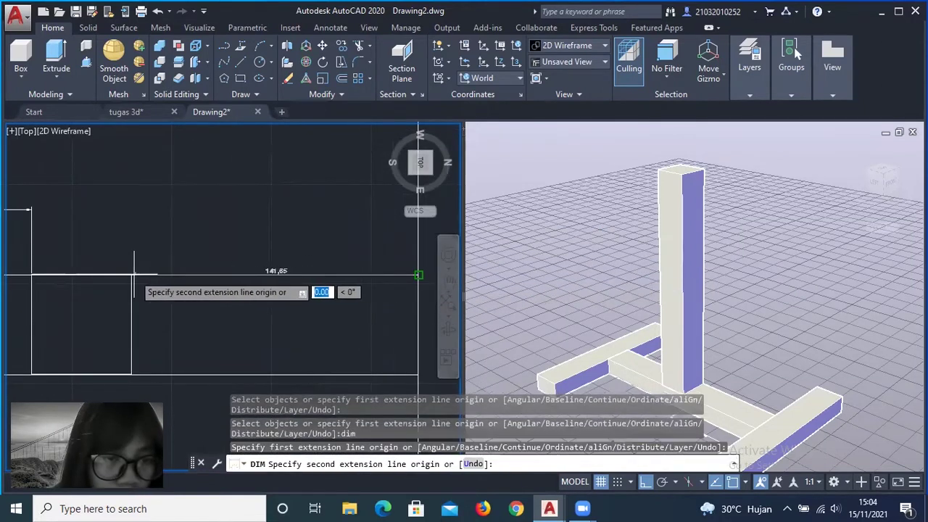
key("Escape")
scroll(157, 243, "down", 2)
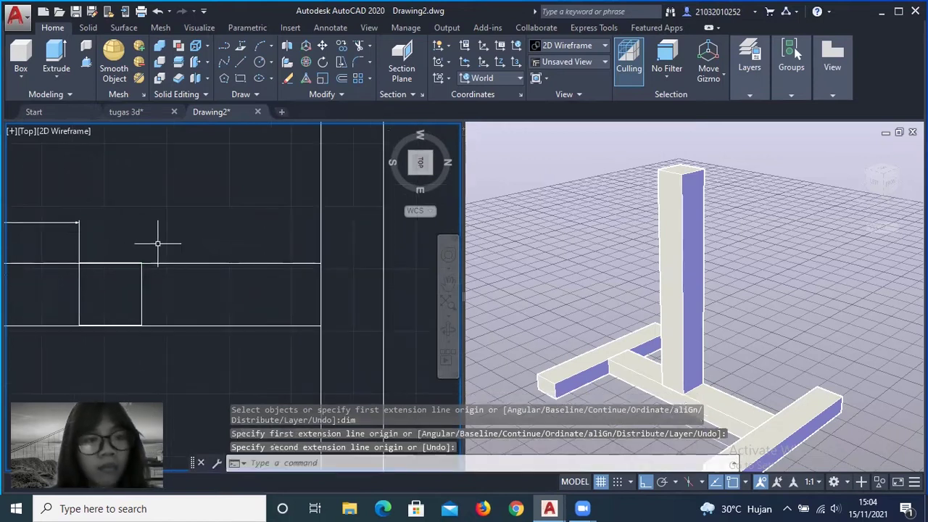
- Erase the stray line with E and check the small square in the top view
left_click(78, 225)
type("e")
key("Return")
scroll(266, 235, "down", 2)
scroll(266, 234, "down", 1)
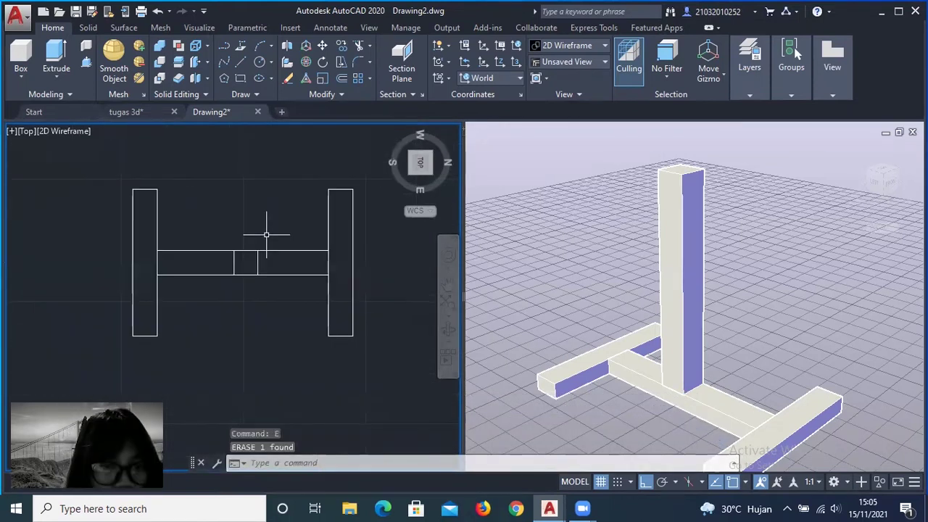
scroll(270, 232, "up", 2)
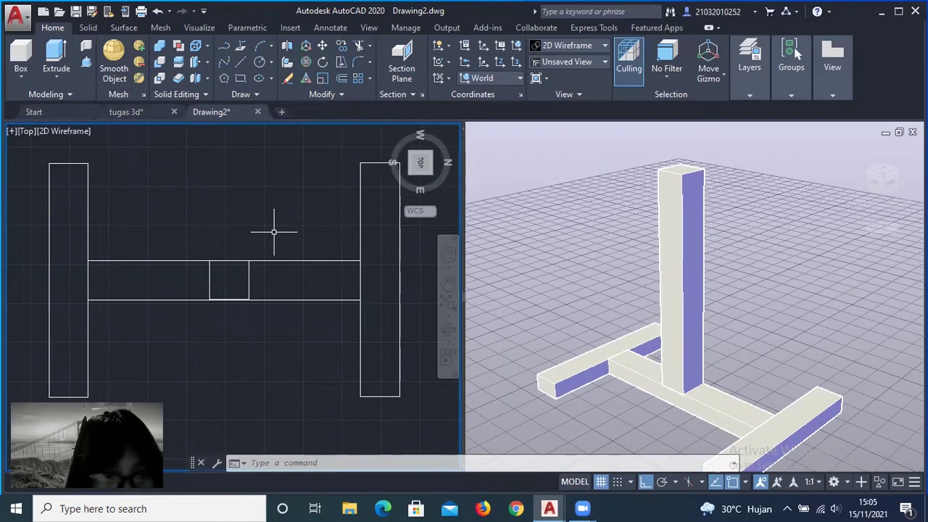
scroll(274, 232, "up", 2)
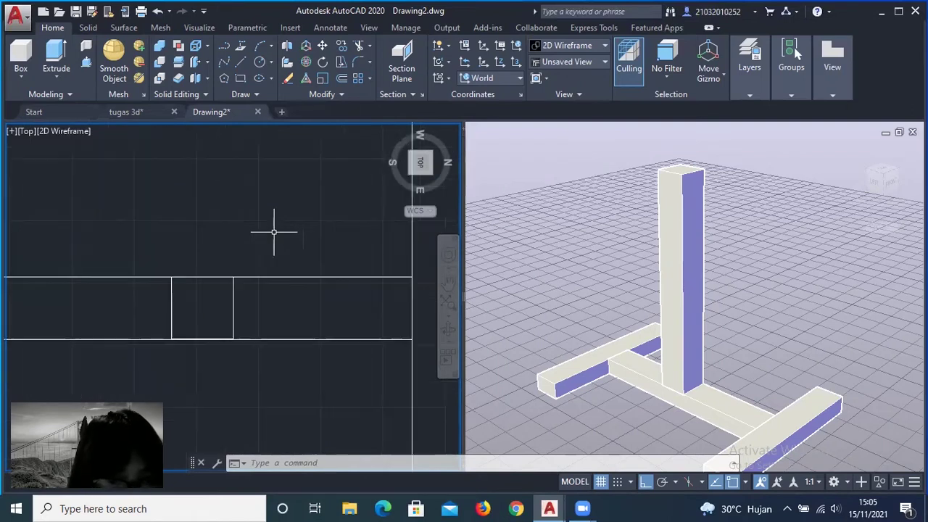
left_click(232, 319)
key("Escape")
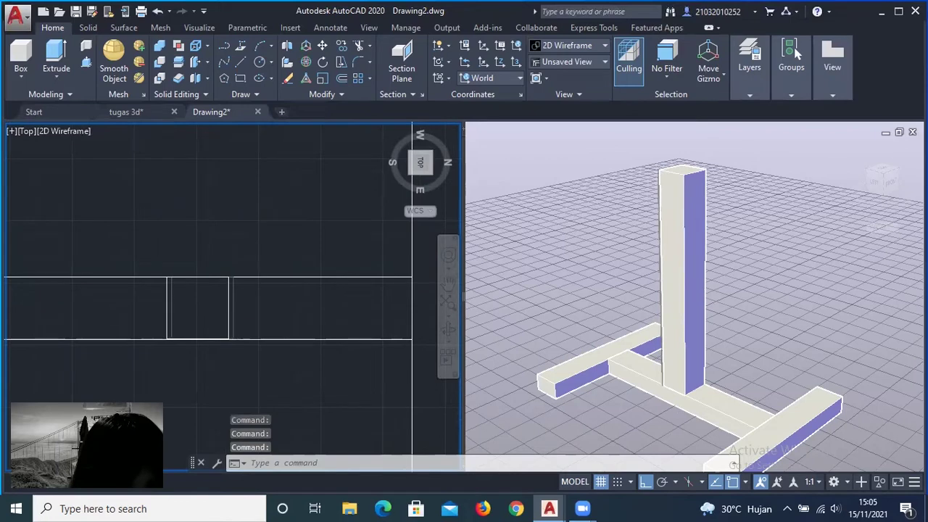
scroll(266, 282, "down", 2)
- Orbit the shaded 3D view lower and set the left viewport to NE isometric
left_click(872, 198)
mouse_move(885, 180)
middle_mouse_down("shift")
mouse_move(812, 209)
mouse_move(588, 209)
mouse_move(762, 207)
middle_mouse_up("shift")
left_click(419, 167)
left_click(432, 176)
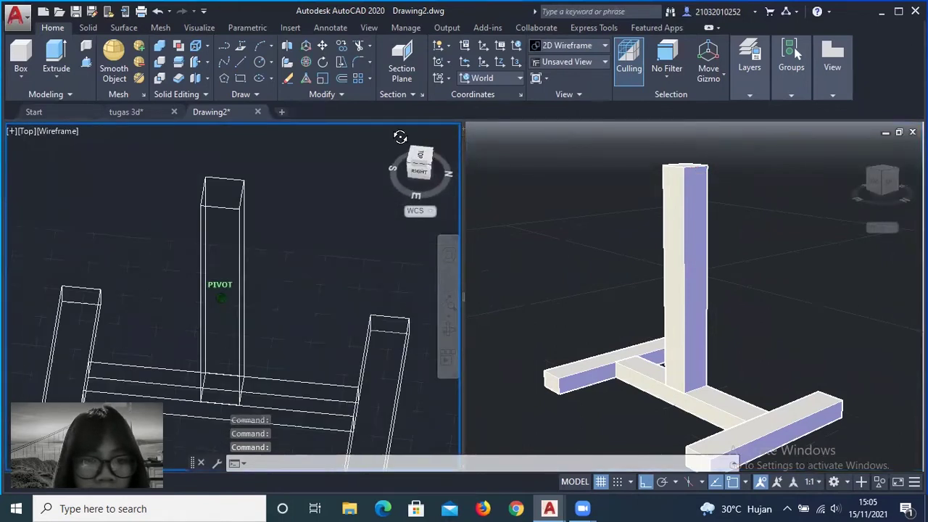
mouse_move(324, 276)
middle_mouse_down()
mouse_move(399, 261)
mouse_move(365, 288)
mouse_move(391, 305)
middle_mouse_up()
- Draw a 50 × 30 × 50 box in empty space beside the base
left_click(20, 58)
left_click(159, 354)
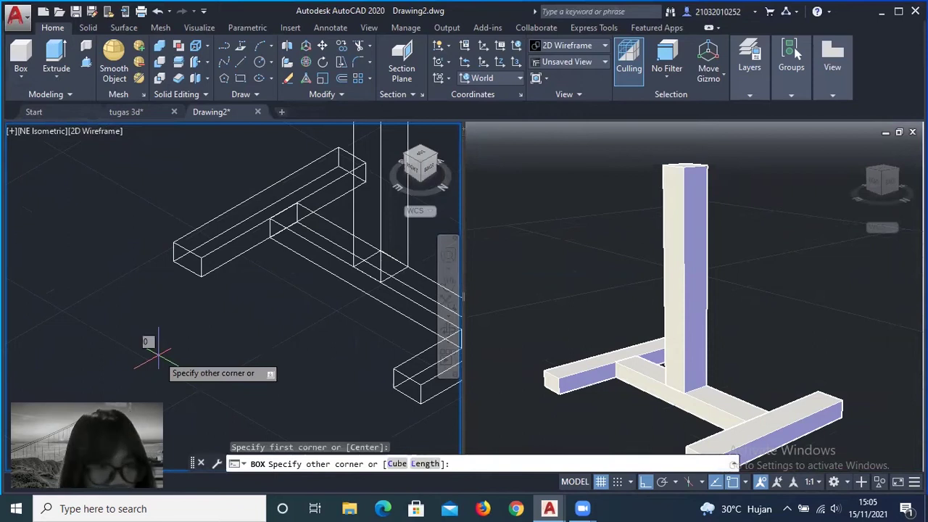
type("50")
key("Tab")
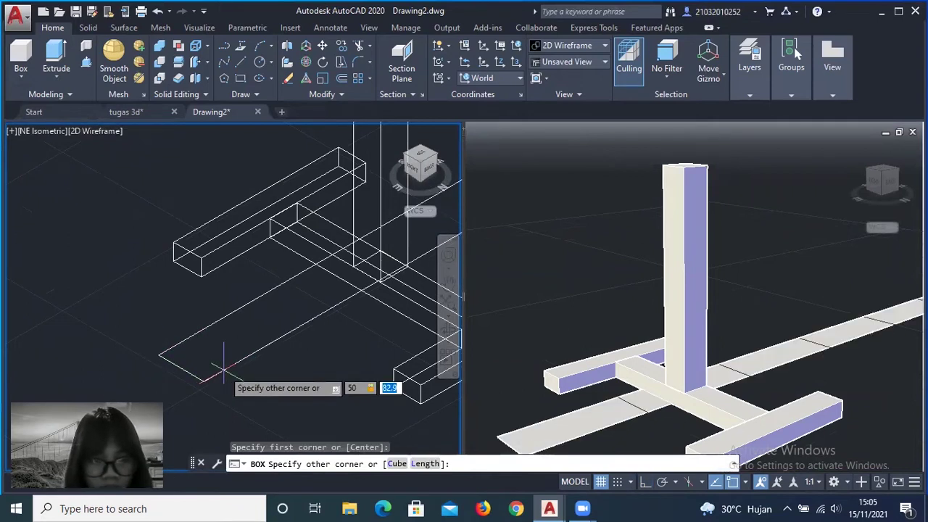
type("30")
key("Tab")
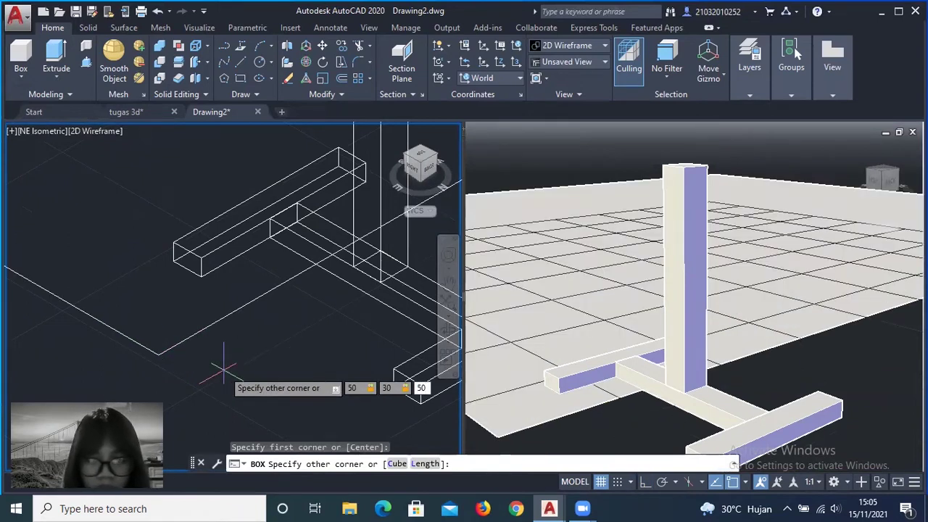
key("Return")
- Move the box beside the column's upper part, adjusting it in the Right view
left_click(172, 332)
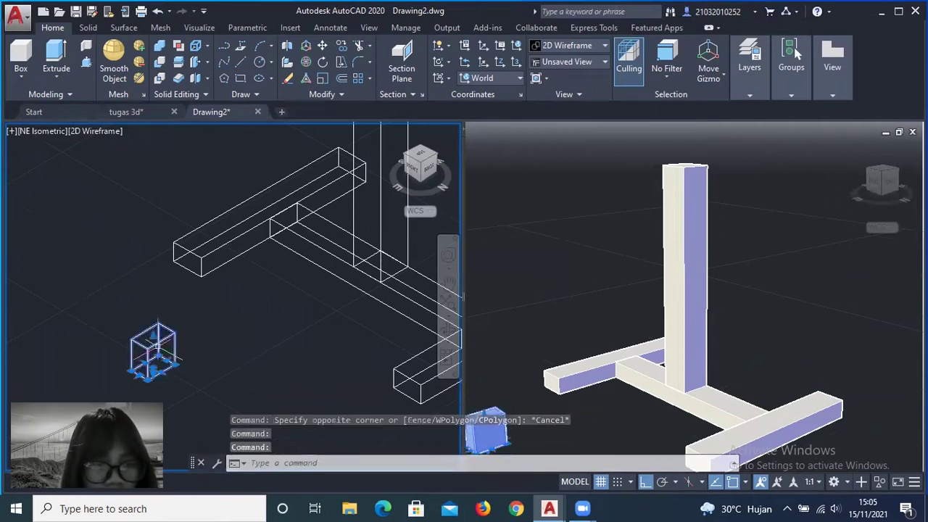
left_click_drag(168, 352, 413, 263)
left_click(411, 168)
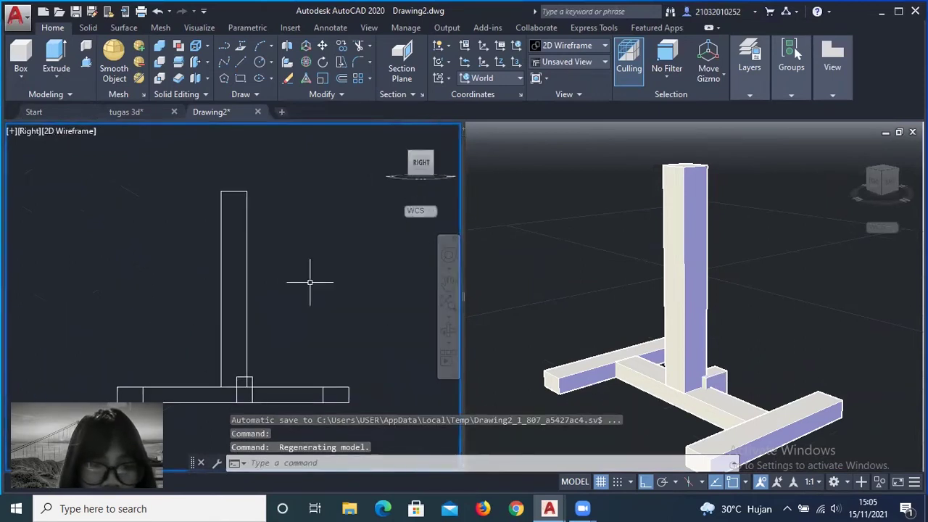
scroll(305, 274, "up", 3)
left_click(261, 323)
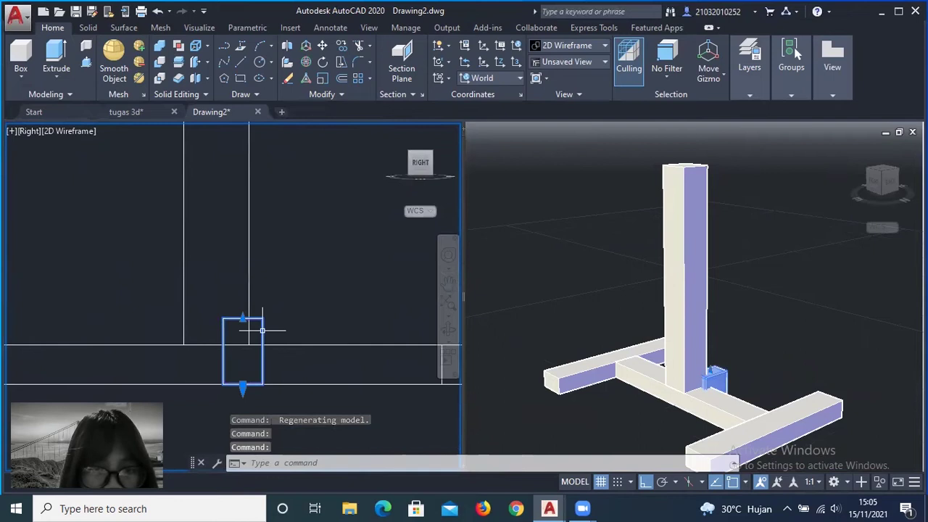
left_click_drag(262, 331, 296, 232)
- Turn the left viewport to the back view and select the box for 3D rotation
left_click(438, 163)
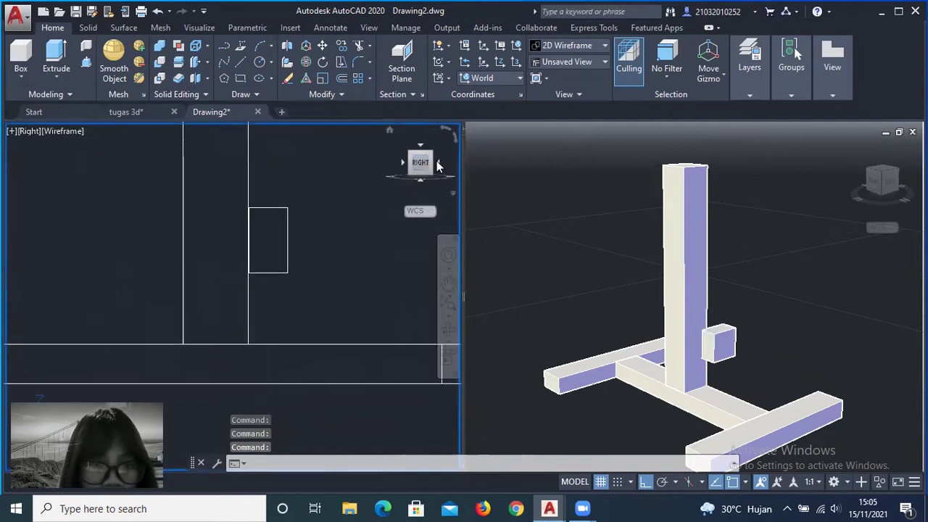
scroll(315, 317, "up", 3)
left_click(340, 257)
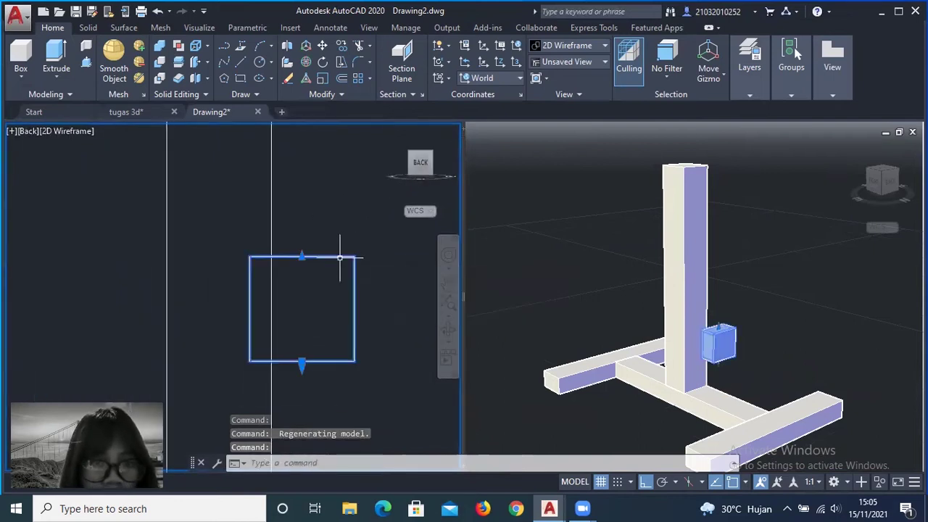
left_click(306, 62)
- Cancel the first rotation and move the box left in the back view
left_click(303, 312)
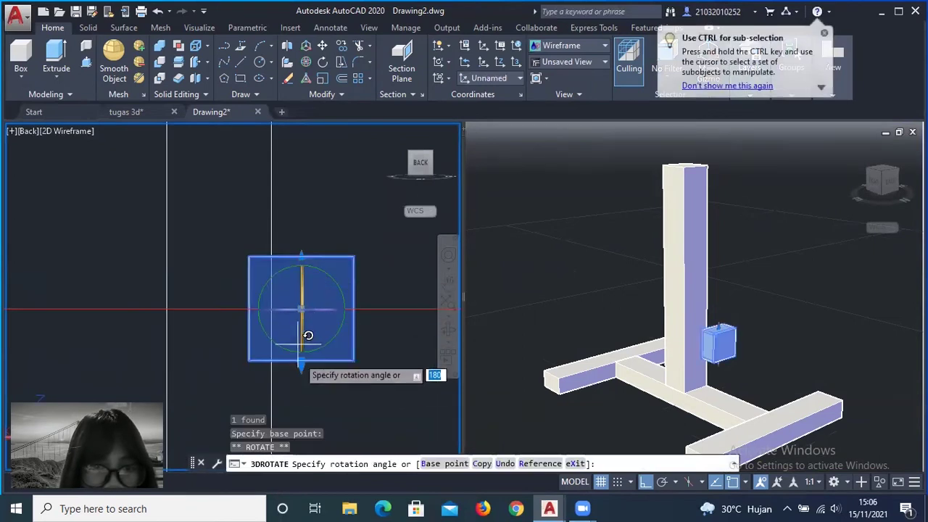
key("Escape")
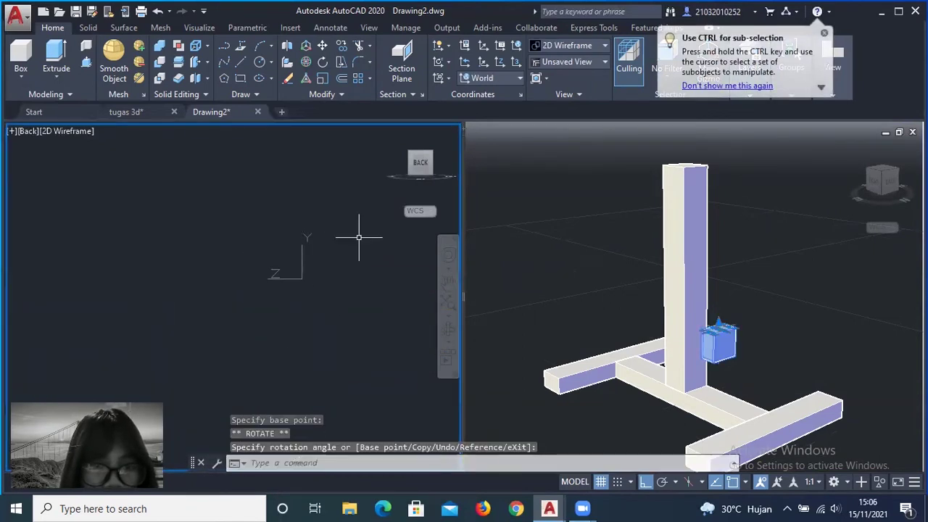
left_click(426, 167)
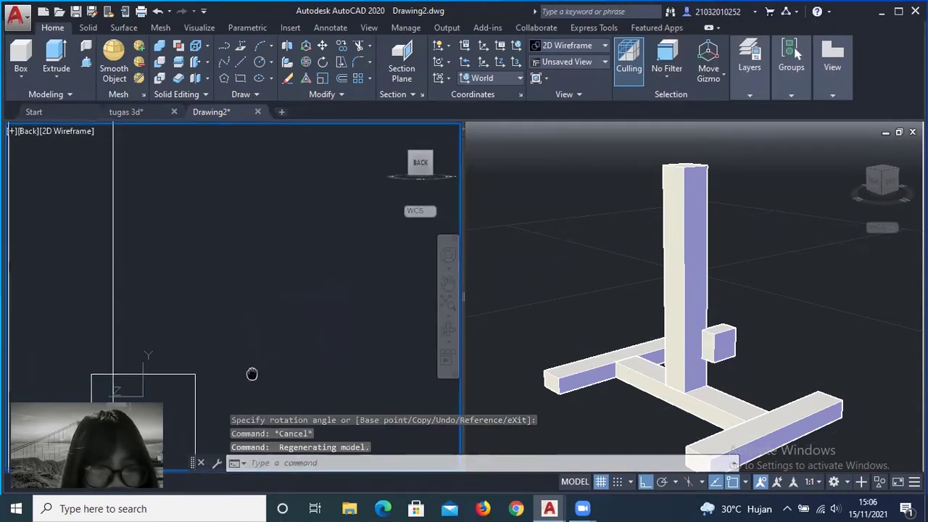
left_click(295, 257)
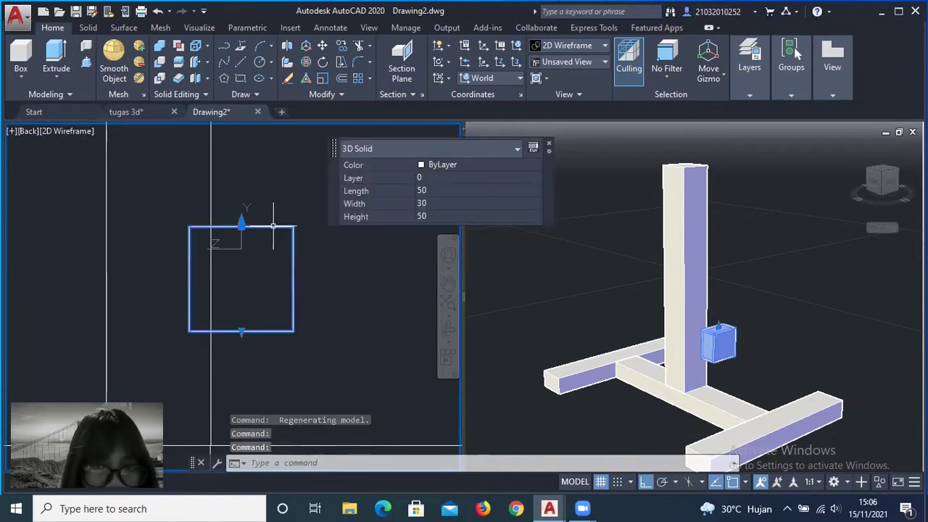
left_click_drag(274, 226, 190, 224)
- Rotate the box 90° onto its side from the Right view
left_click(404, 163)
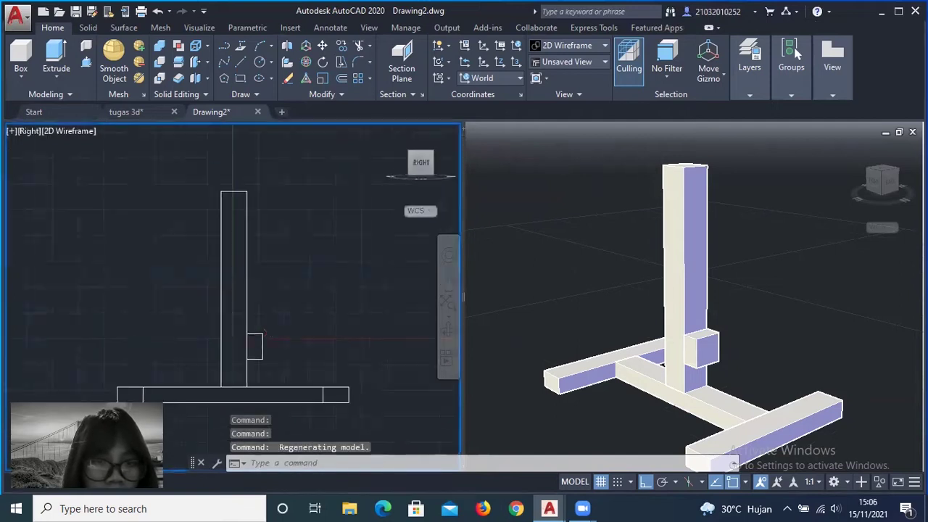
left_click(298, 233)
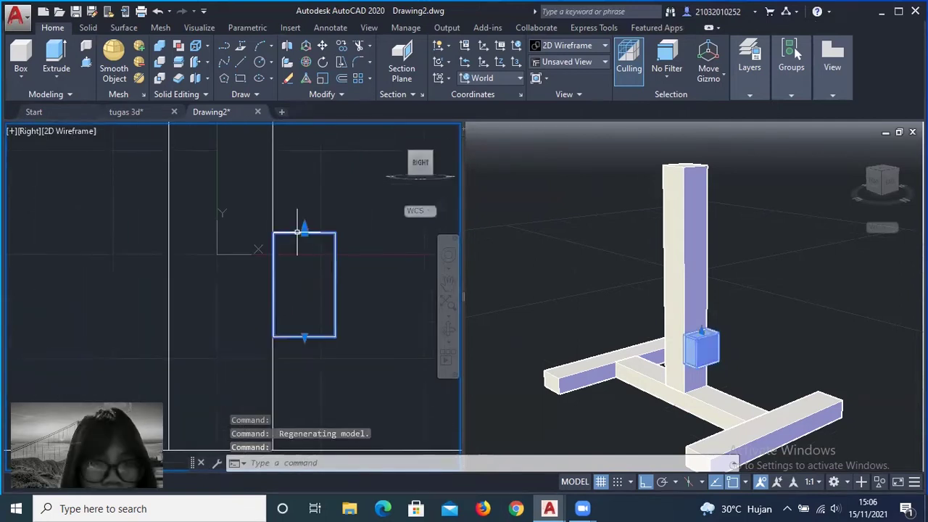
left_click(306, 63)
left_click(300, 286)
scroll(348, 250, "down", 2)
middle_click_drag(106, 359, 414, 269)
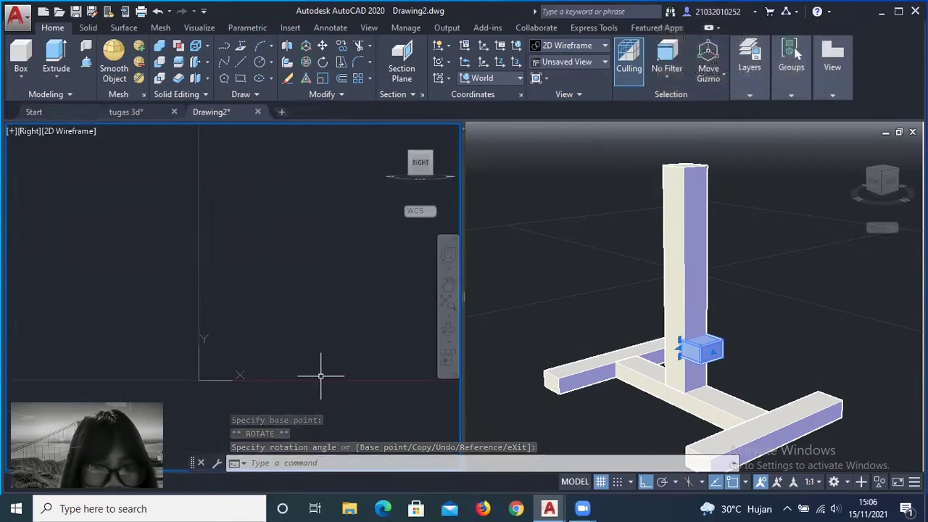
scroll(243, 256, "up", 3)
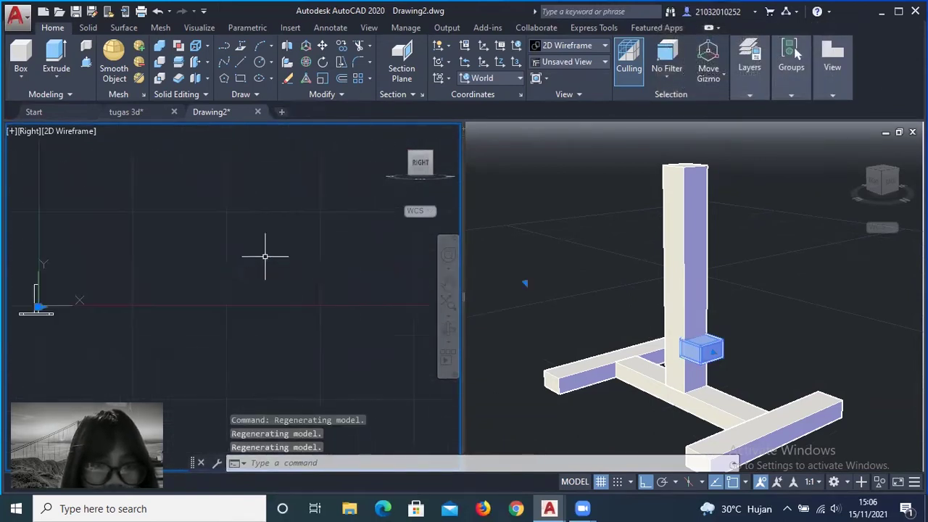
left_click_drag(78, 247, 190, 245)
scroll(348, 242, "up", 2)
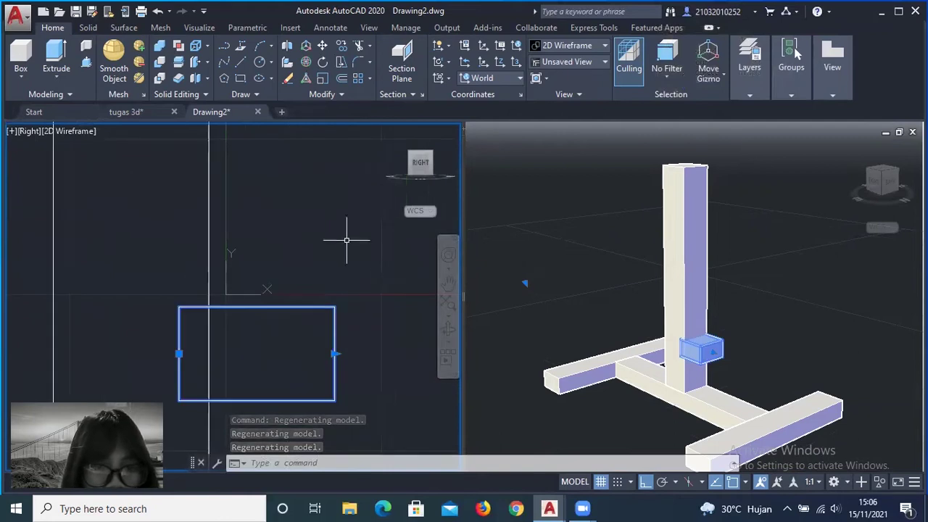
key("Escape")
- Slide the lying box against the column and check its size in Quick Properties
left_click_drag(289, 306, 321, 304)
scroll(255, 325, "up", 3)
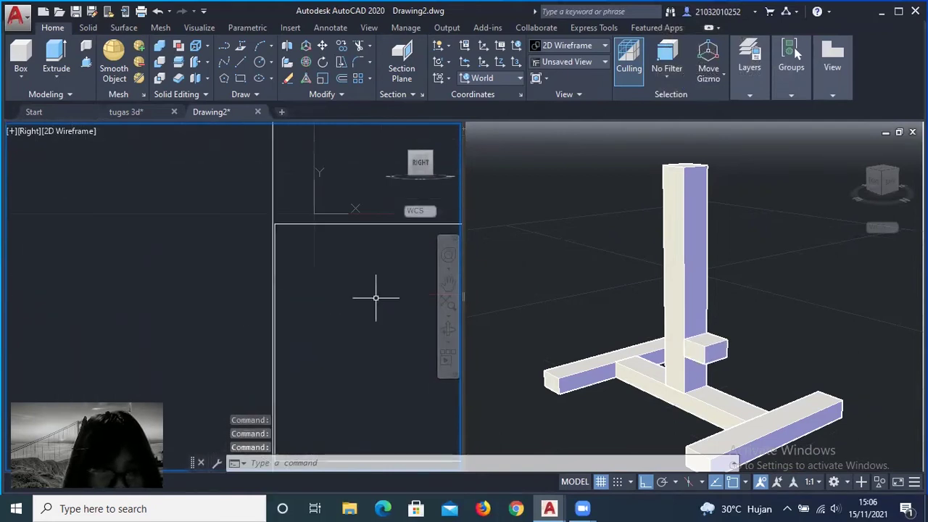
left_click(330, 223)
key("Escape")
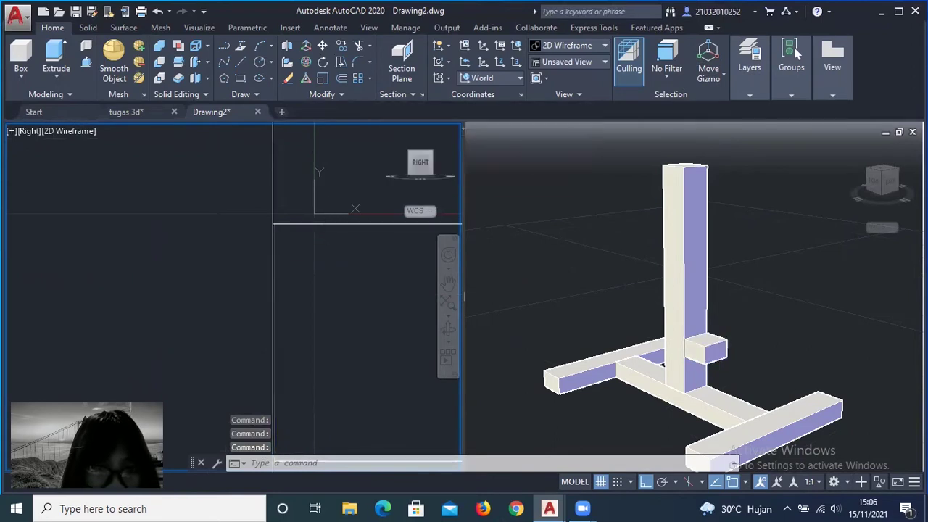
left_click(321, 223)
middle_click_drag(287, 203, 253, 193)
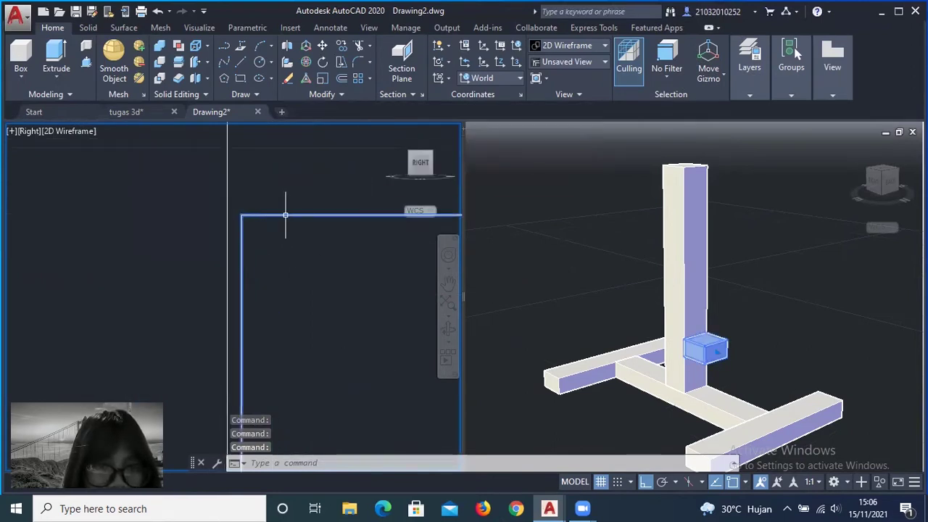
- Nudge the arm box slightly against the column and zoom in on it
left_click_drag(270, 216, 272, 215)
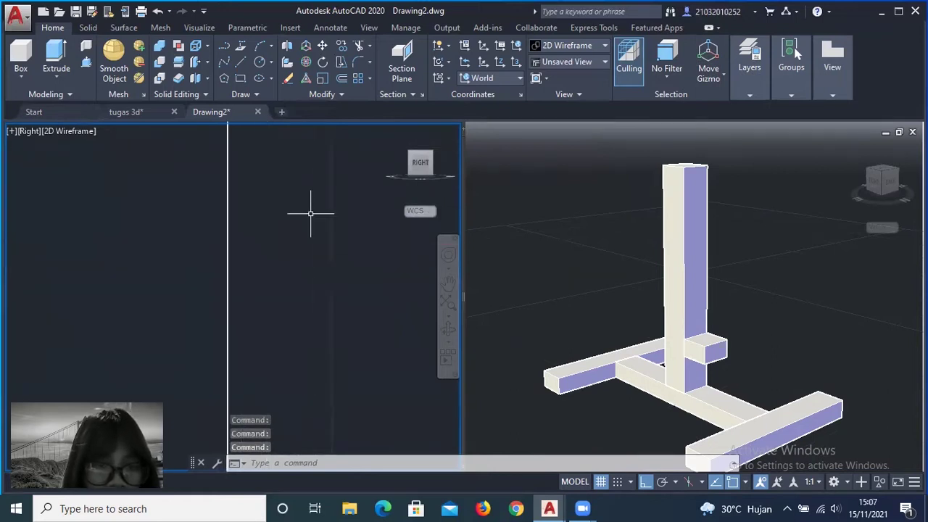
key("Escape")
scroll(265, 248, "up", 2)
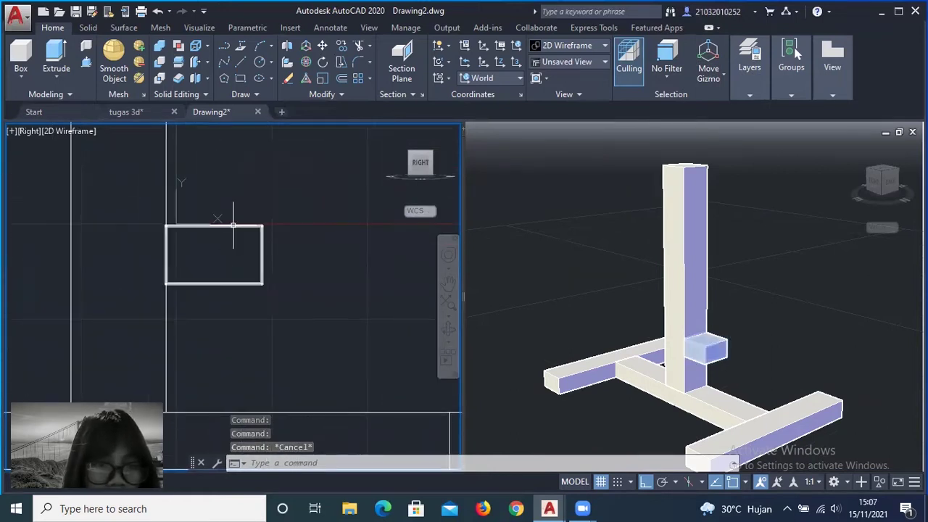
left_click(233, 225)
key("Escape")
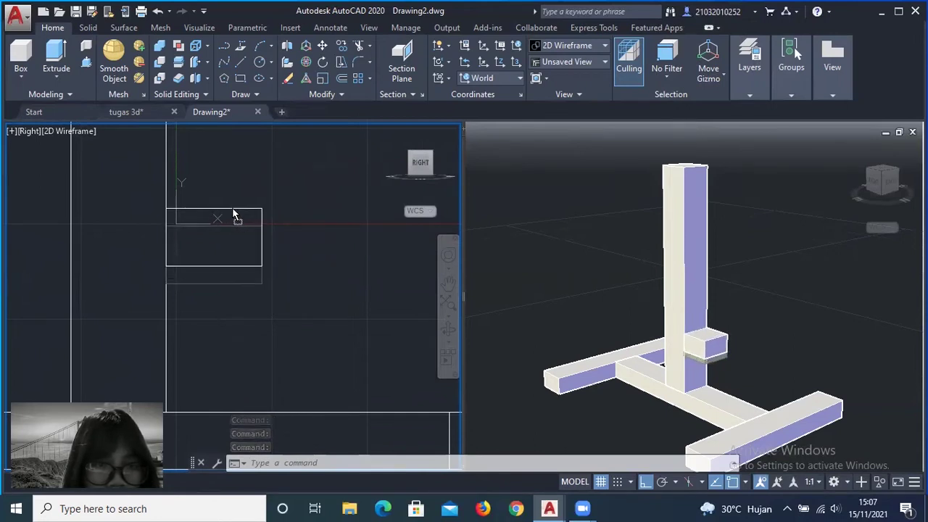
scroll(193, 222, "up", 2)
scroll(271, 203, "up", 2)
scroll(268, 245, "up", 2)
- Inspect the arm solid, then window-select the arm box again
left_click(258, 233)
key("Escape")
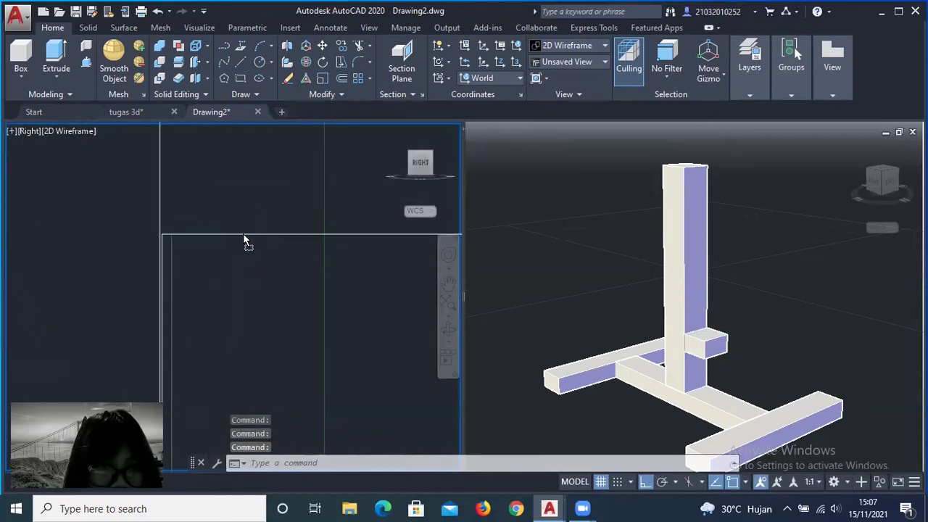
middle_click_drag(241, 239, 332, 306)
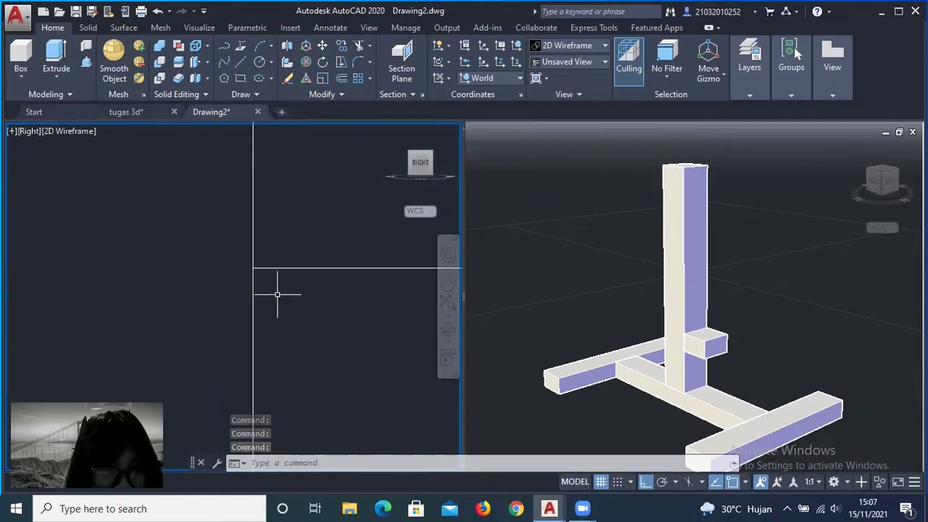
left_click(301, 218)
left_click(392, 265)
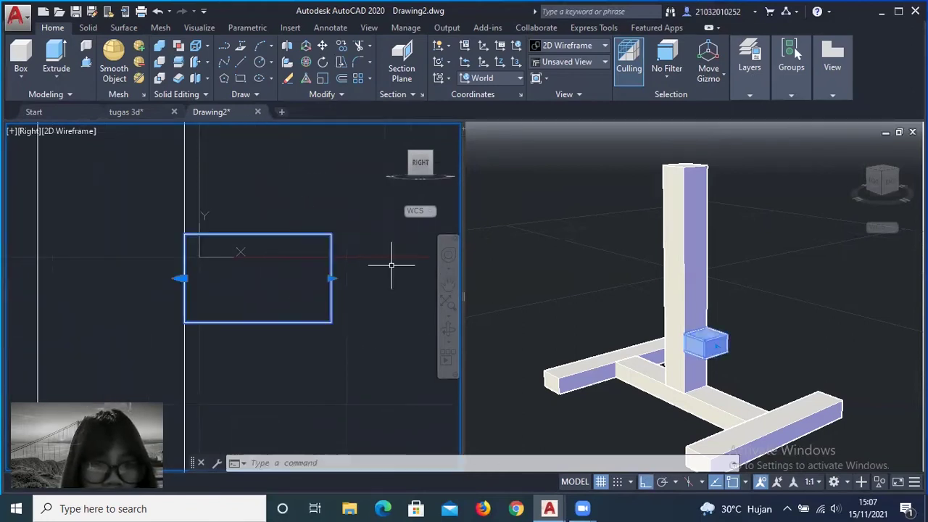
type("copy")
- Copy the arm block from its corner to sit right beside the original
key("Return")
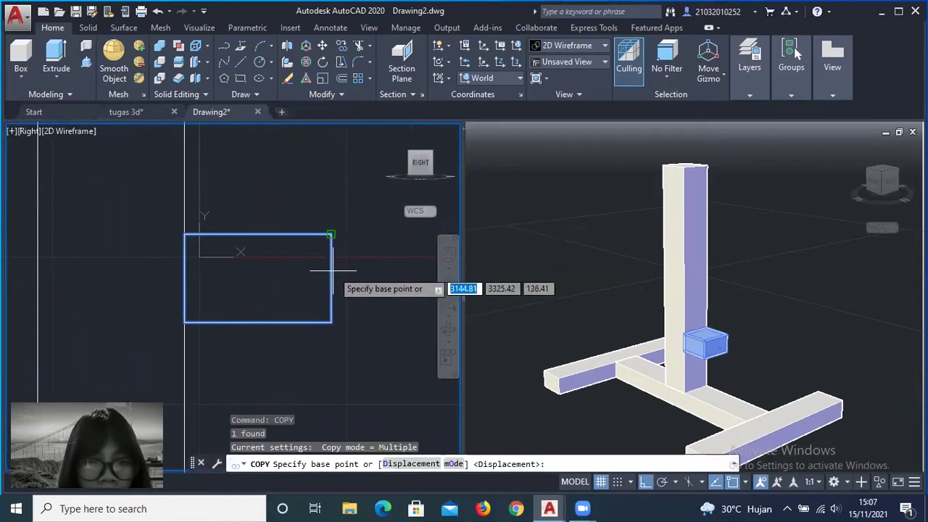
left_click(331, 235)
scroll(468, 269, "down", 2)
middle_click_drag(414, 280, 221, 276)
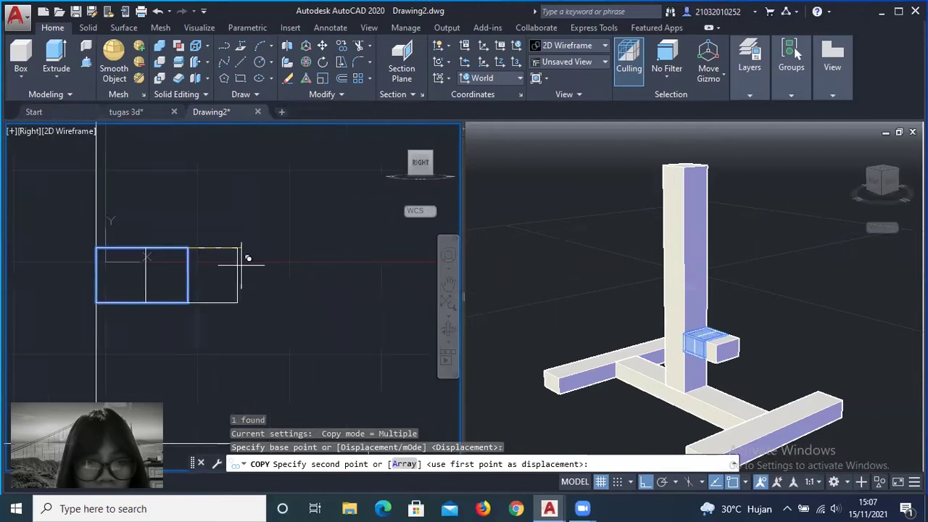
left_click(295, 248)
scroll(301, 258, "up", 2)
left_click(465, 283)
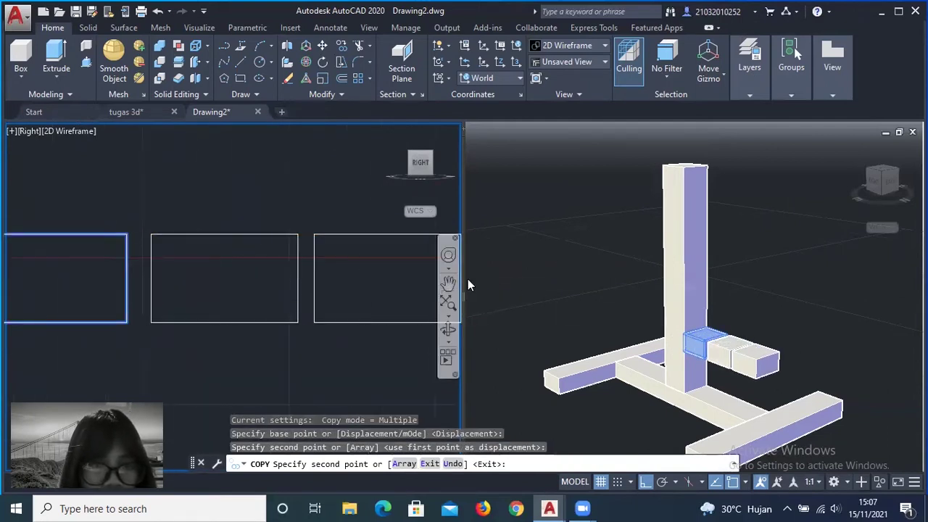
scroll(425, 301, "down", 4)
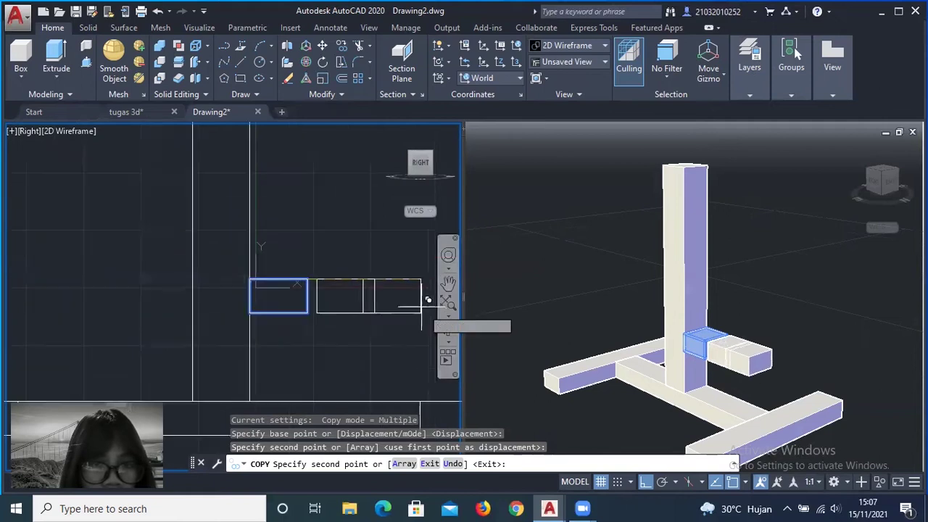
key("Escape")
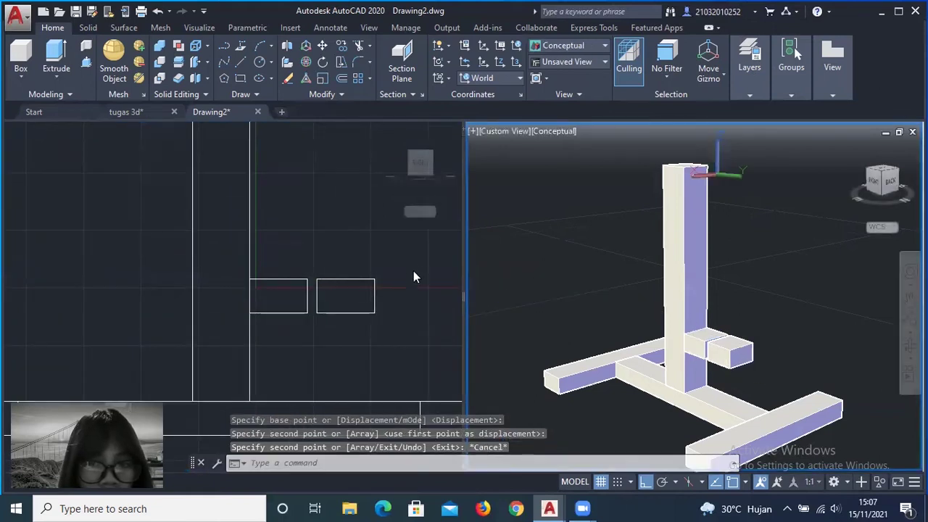
- Switch between the 3D and side viewports and zoom in on the side view
left_click(471, 274)
scroll(471, 274, "up", 2)
left_click(338, 222)
scroll(162, 232, "up", 2)
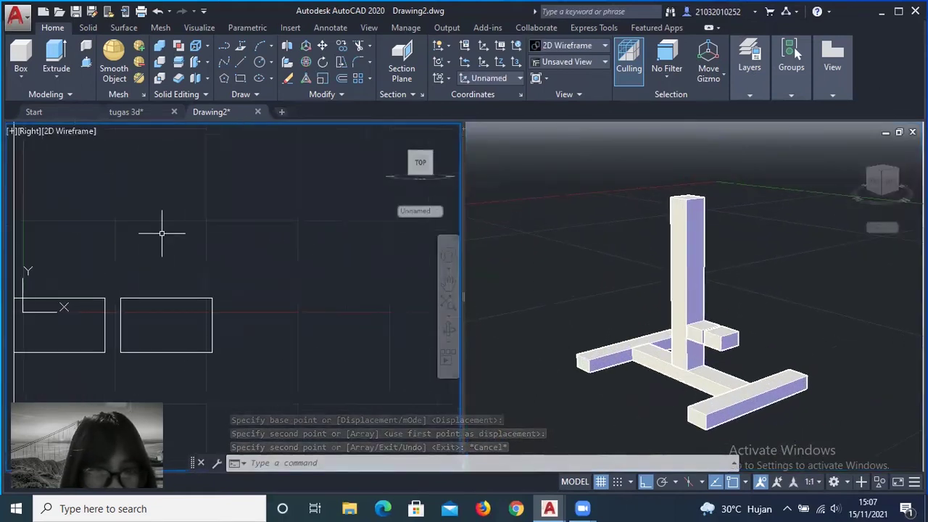
scroll(203, 315, "up", 2)
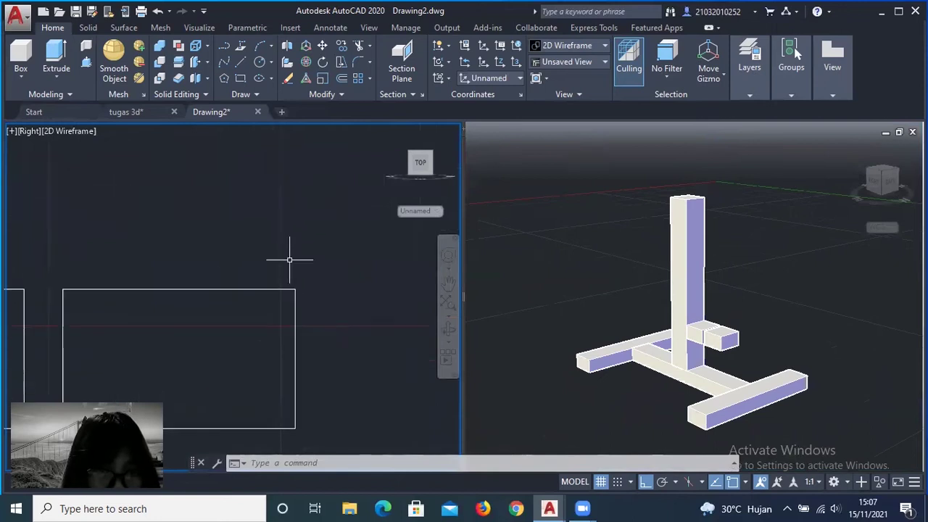
- Stretch the copied block's end grip to lengthen it by 90 into a long bar
left_click(296, 336)
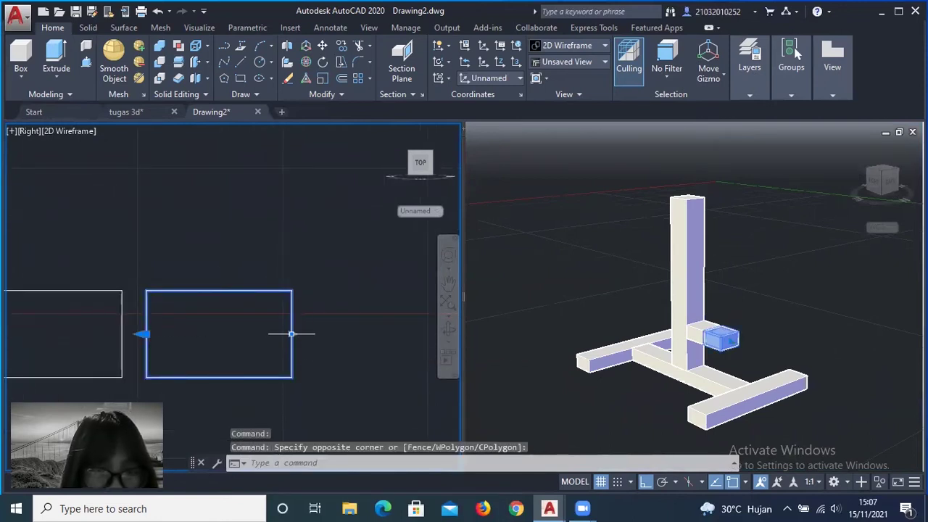
left_click(290, 334)
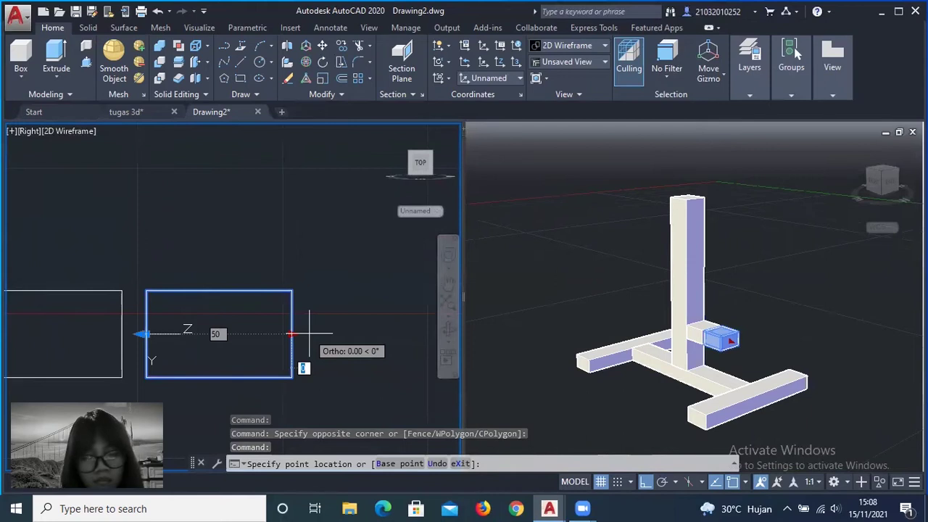
type("40")
key("Return")
key("ctrl+z")
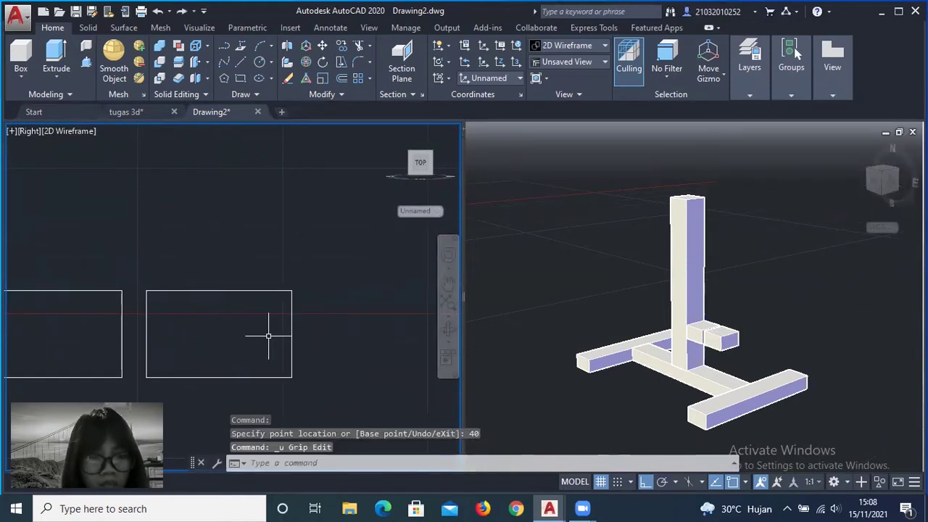
left_click(289, 334)
left_click(291, 333)
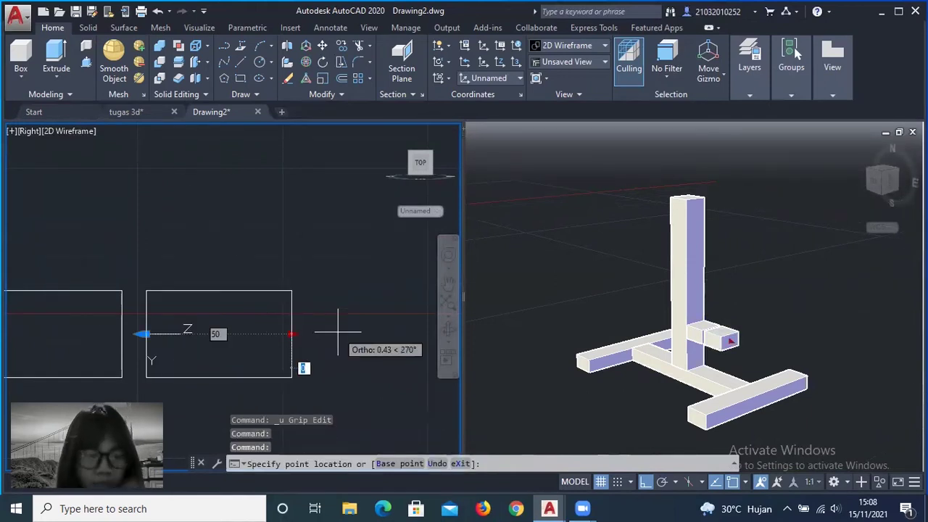
type("80")
key("Return")
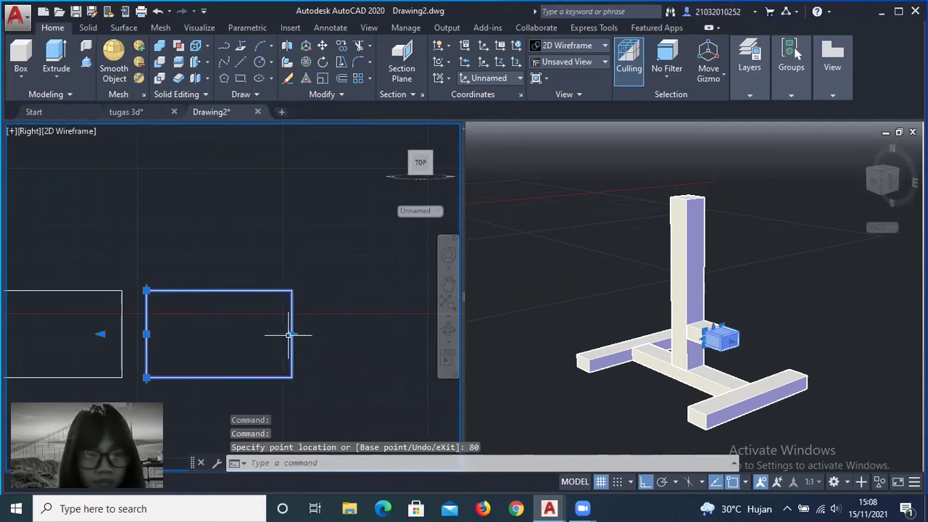
left_click(291, 334)
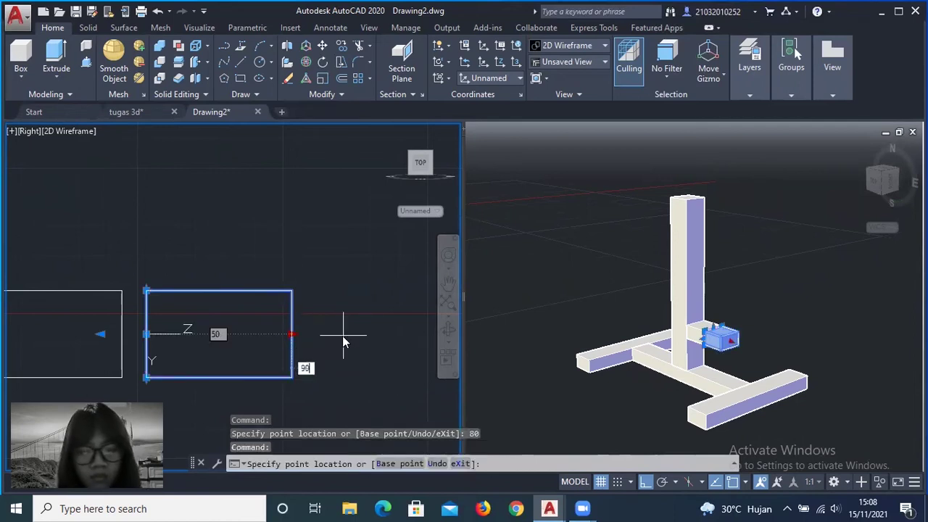
key("Return")
scroll(368, 269, "down", 5)
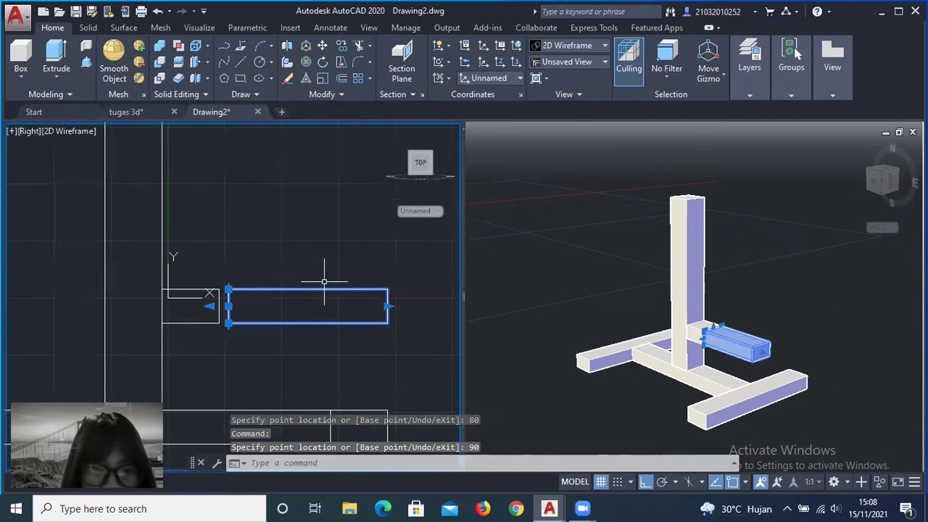
left_click(308, 64)
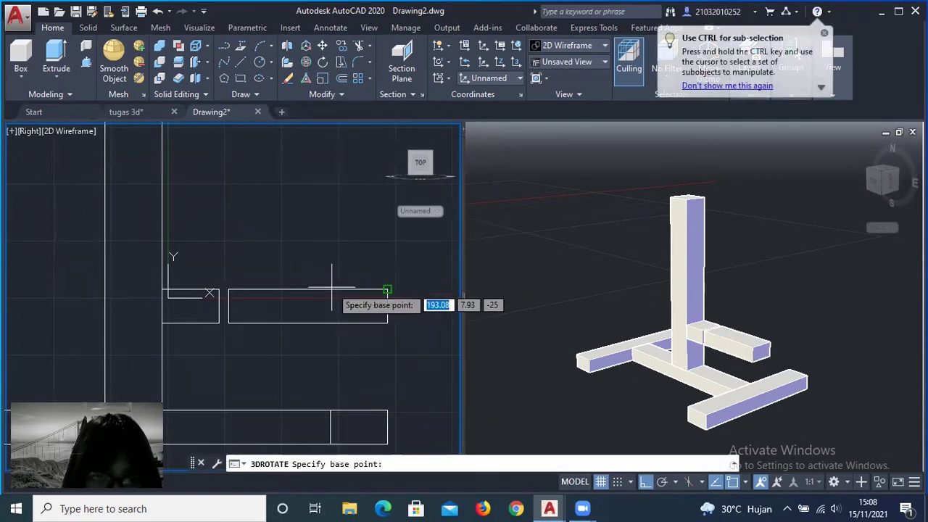
- Select the long bar for 3D rotation and try pivots, cancelling each attempt
left_click(329, 290)
key("Escape")
scroll(330, 290, "up", 5)
scroll(329, 290, "down", 3)
left_click(286, 290)
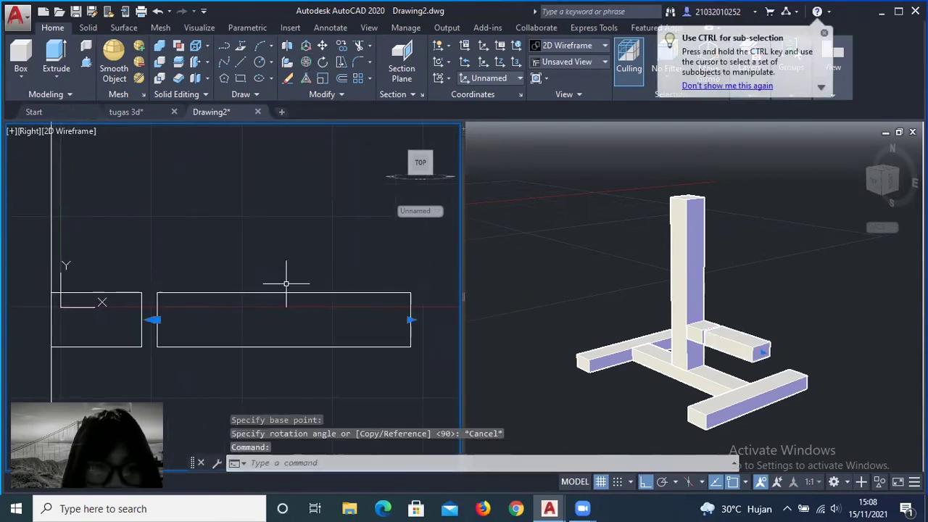
left_click(309, 64)
key("Escape")
key("Escape")
key("Escape")
left_click(292, 292)
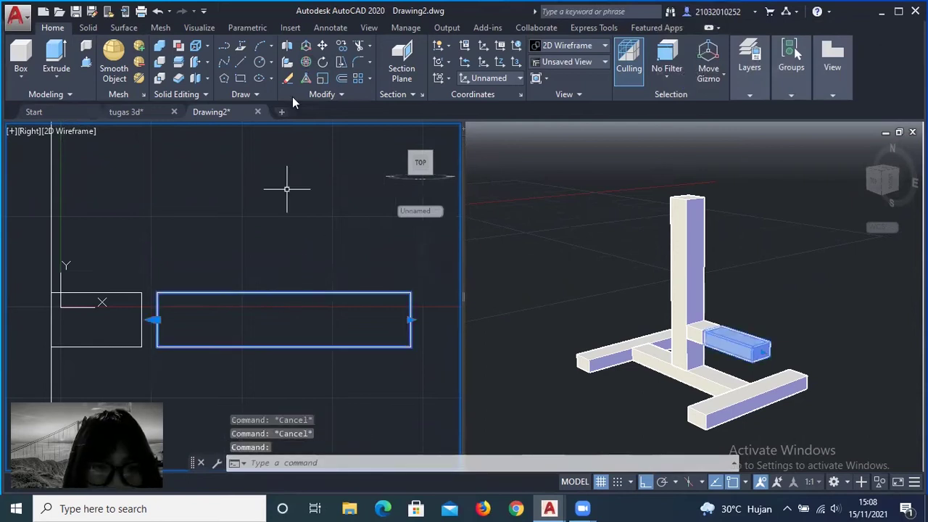
left_click(309, 64)
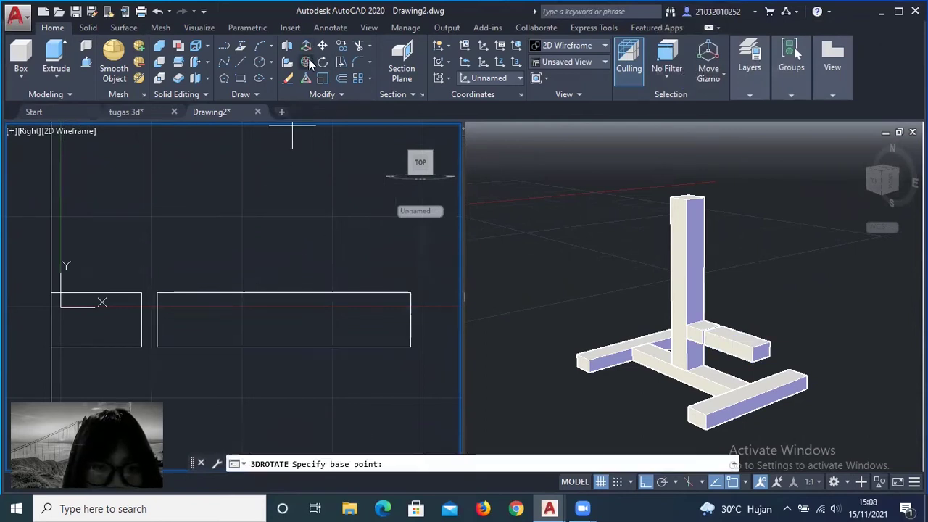
left_click(321, 292)
key("Escape")
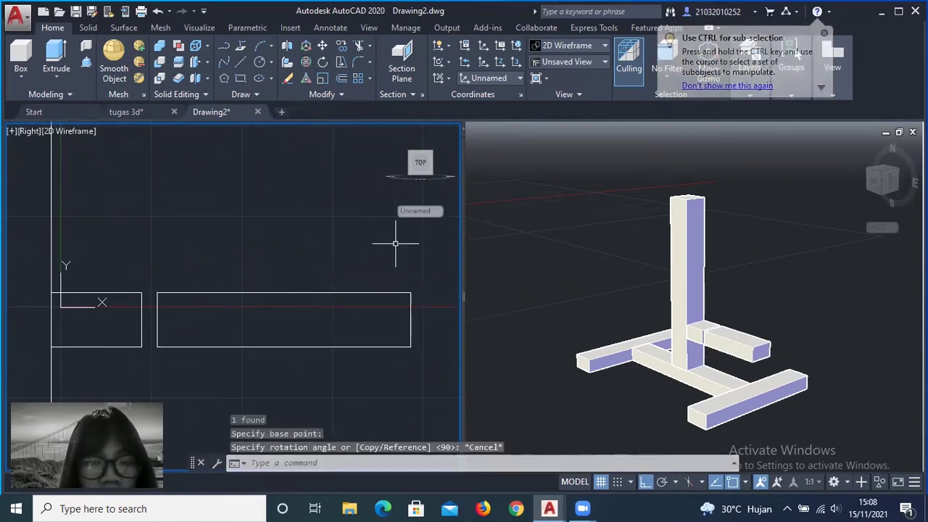
- Orbit to an angled view and rotate the long bar about its end by the default angle
left_click_drag(420, 163, 410, 240)
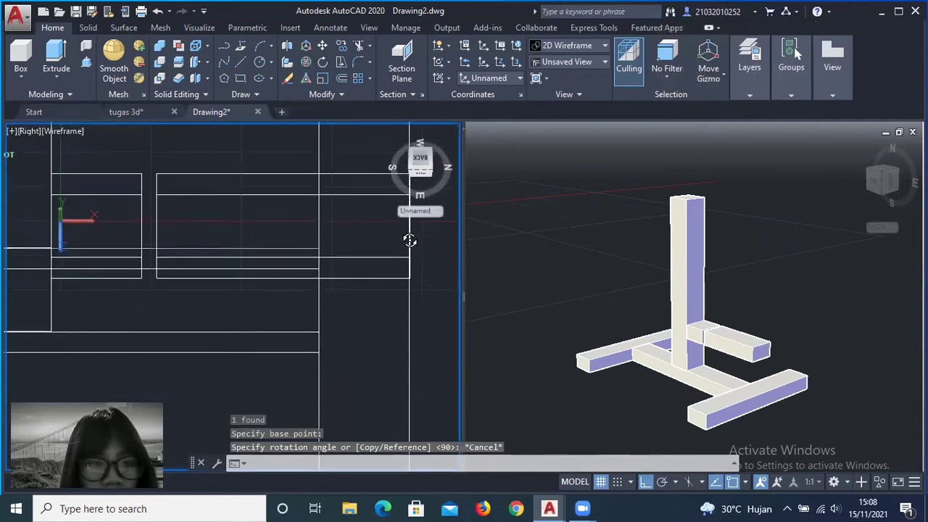
mouse_move(410, 240)
left_mouse_down()
mouse_move(430, 311)
mouse_move(414, 412)
mouse_move(384, 423)
left_mouse_up()
mouse_move(168, 283)
middle_mouse_down()
mouse_move(273, 243)
mouse_move(275, 181)
middle_mouse_up()
scroll(276, 181, "down", 2)
left_click(247, 208)
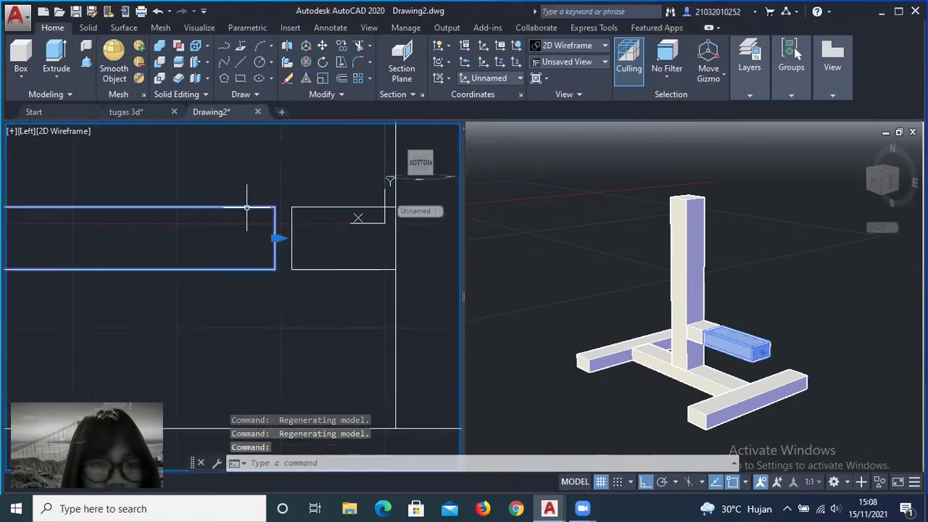
left_click(310, 63)
middle_click_drag(231, 148, 286, 198)
scroll(286, 197, "down", 2)
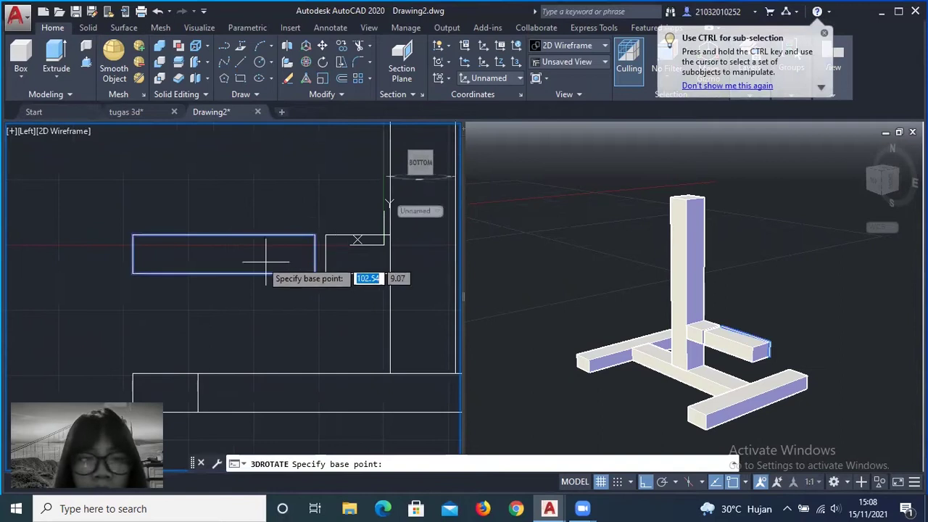
left_click(225, 234)
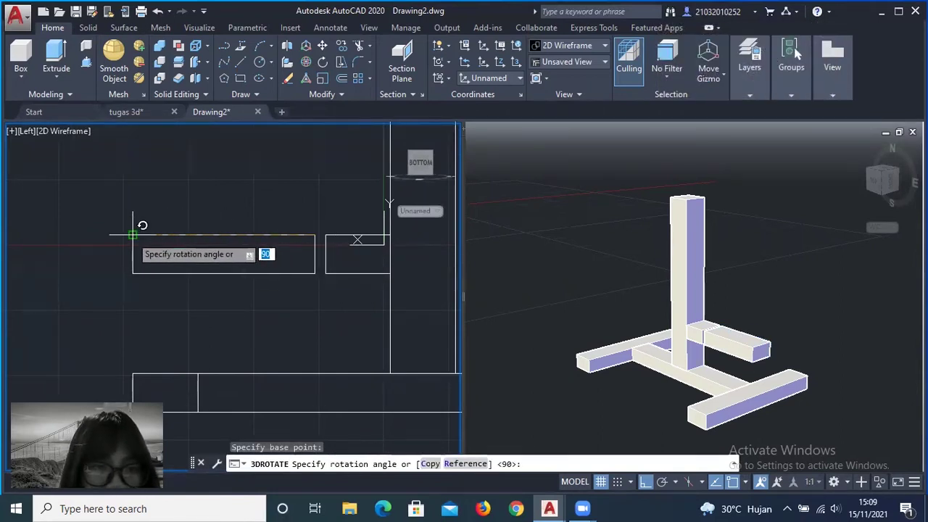
key("Return")
- Check the long bar's size properties and abandon another 3D rotation
left_click(265, 234)
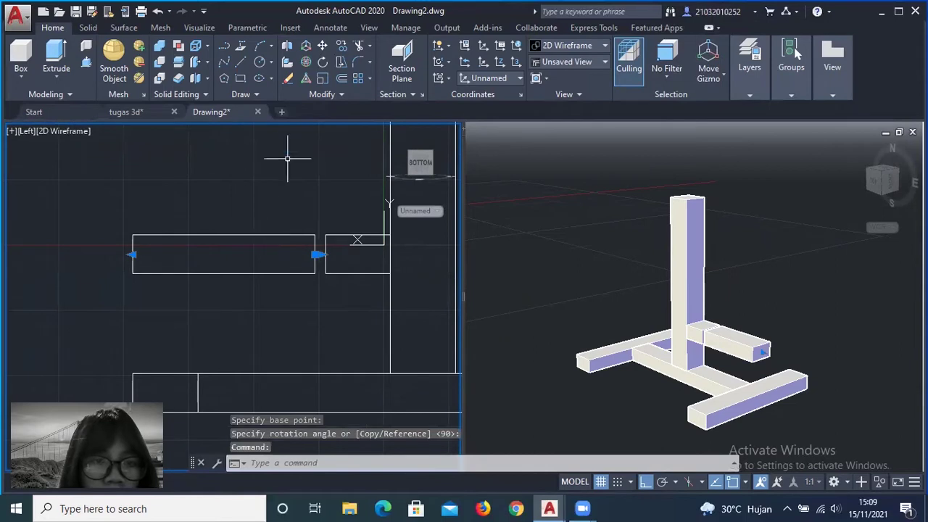
left_click(249, 234)
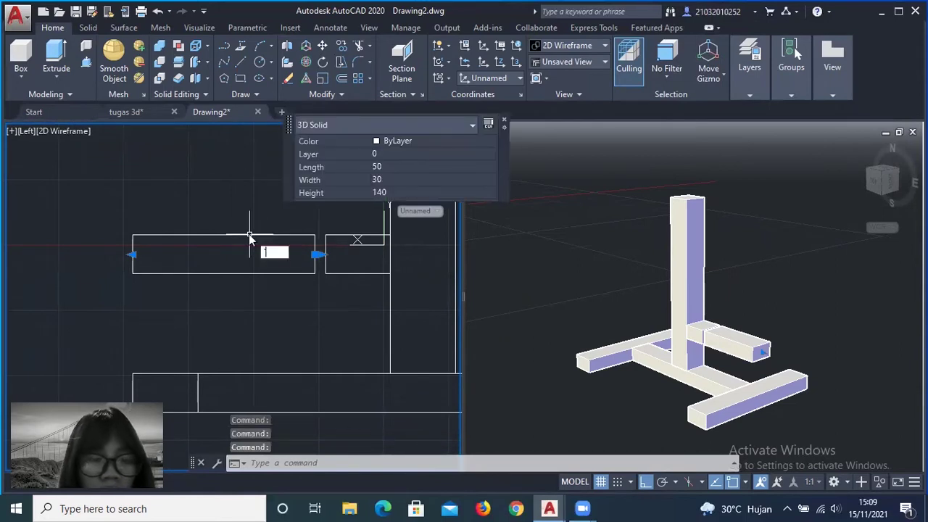
key("Escape")
left_click(305, 61)
left_click(284, 251)
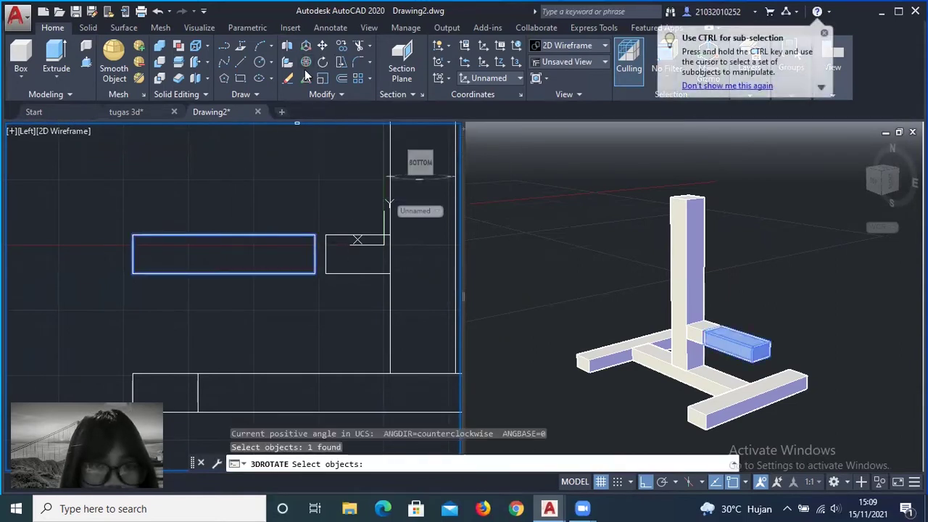
key("Escape")
key("Escape")
key("Escape")
- Window-select the upper bar for 3D Rotate and place the gizmo pivot on it
left_click(259, 234)
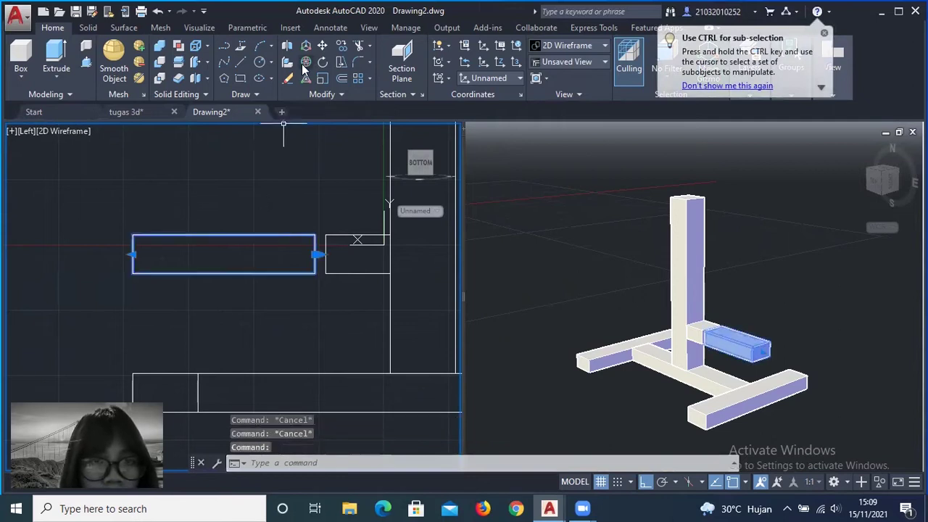
left_click(305, 62)
mouse_move(410, 170)
left_mouse_down()
mouse_move(451, 158)
mouse_move(423, 441)
mouse_move(29, 145)
mouse_move(269, 180)
mouse_move(407, 343)
mouse_move(385, 225)
mouse_move(19, 174)
mouse_move(21, 184)
left_mouse_up()
key("Escape")
left_click_drag(232, 191, 284, 222)
left_click(210, 192)
left_click_drag(209, 192, 184, 218)
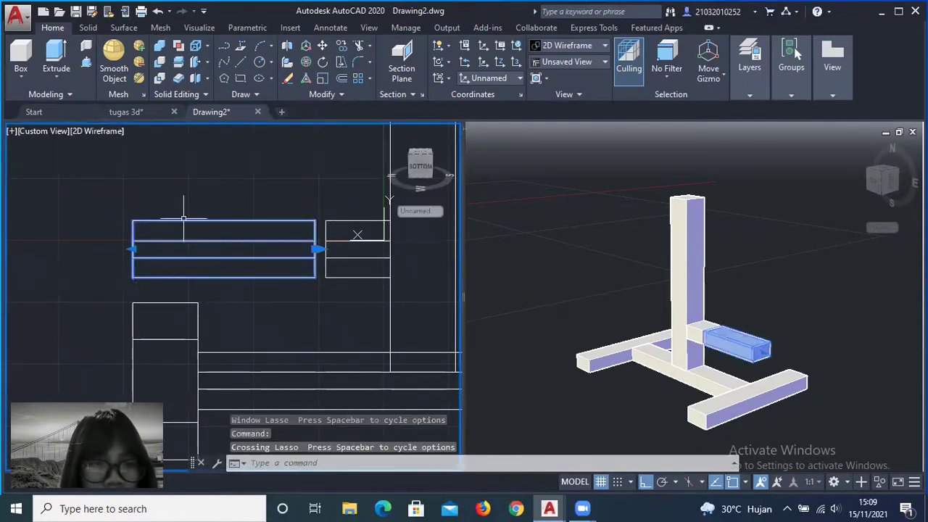
left_click(305, 63)
left_click(203, 218)
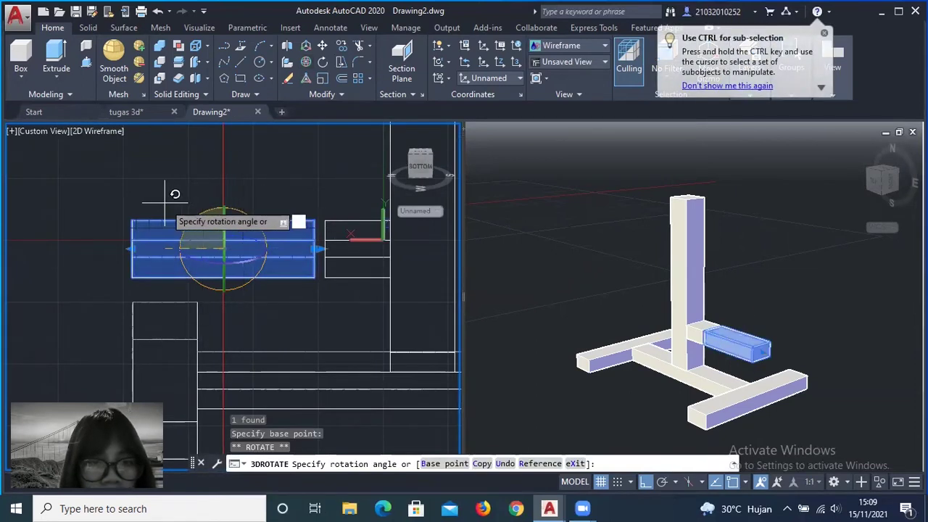
type("60")
- Apply the 60-degree tilt to the bar and set the left viewport to the Right view
key("Return")
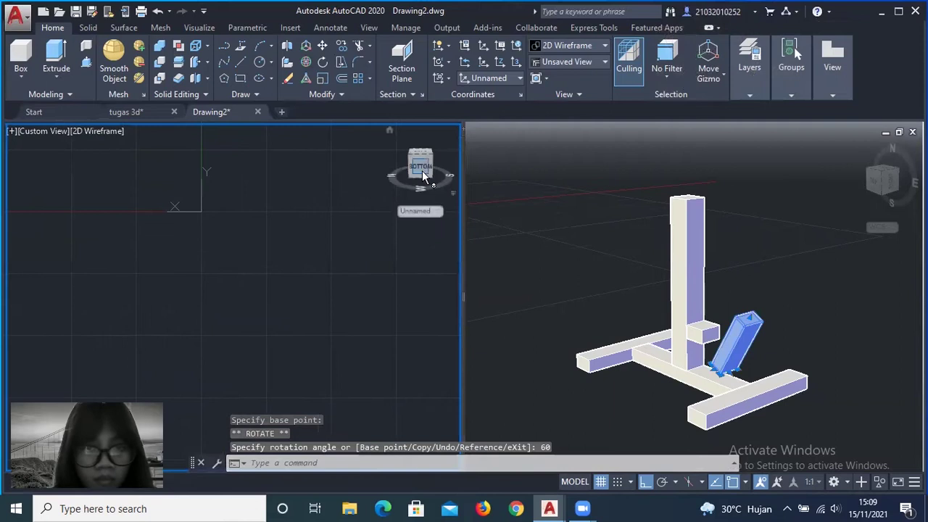
left_click_drag(424, 176, 197, 193)
left_click(407, 161)
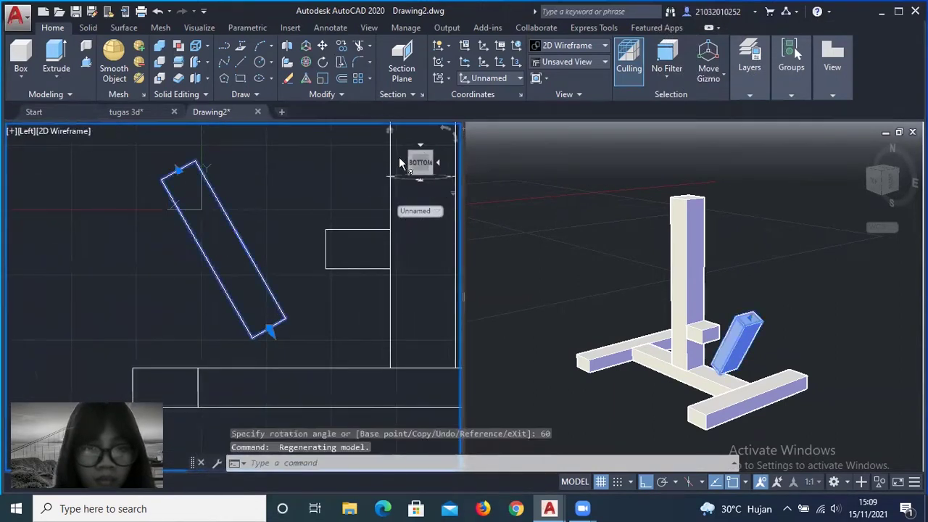
left_click(401, 164)
left_click(406, 182)
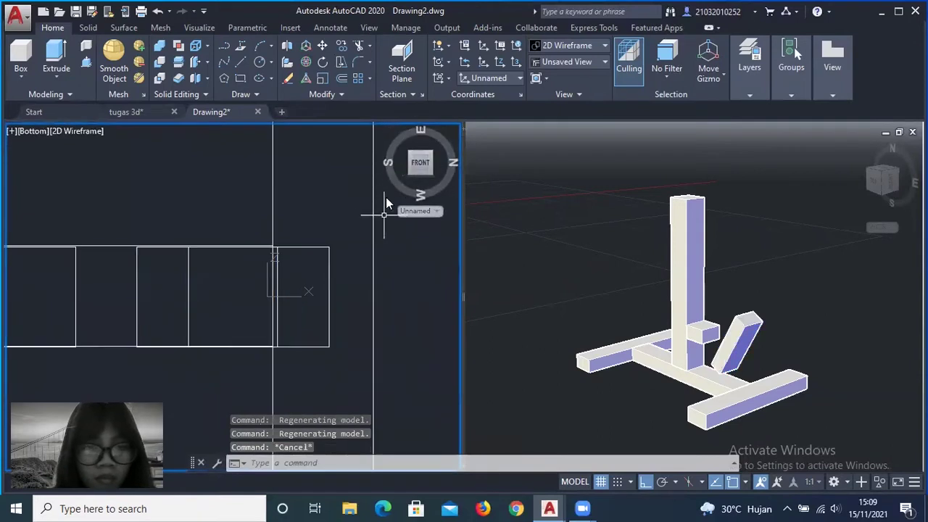
left_click(401, 162)
left_click(420, 148)
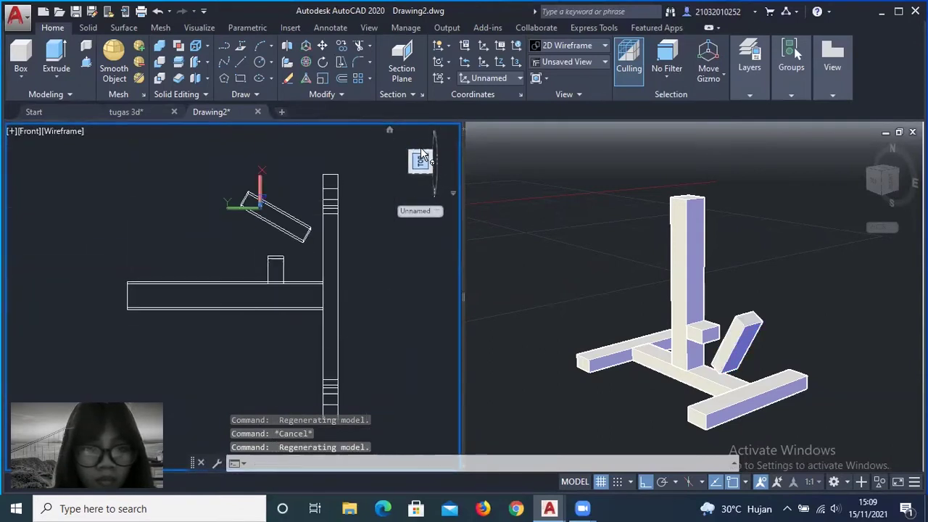
- Stand the view upright and grip-drag the slanted bar up toward the short arm
left_click(433, 166)
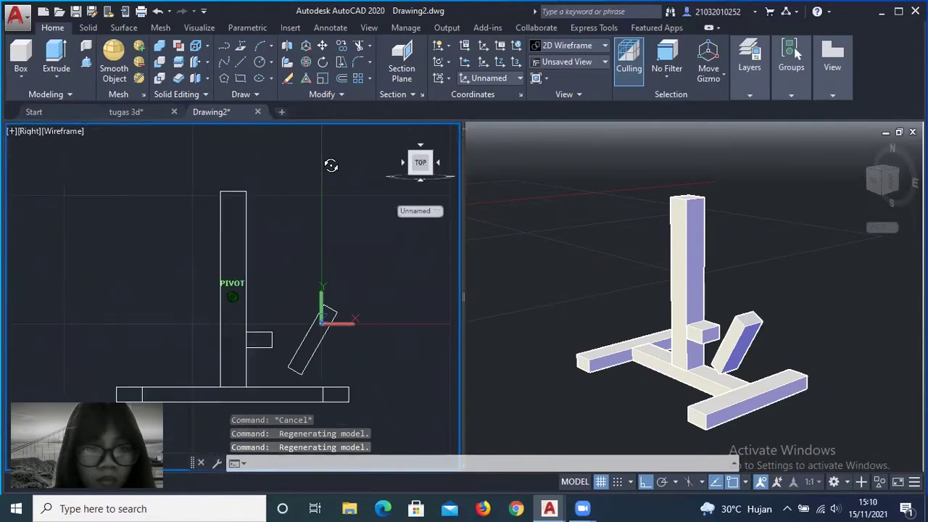
left_click(308, 265)
left_click_drag(300, 286, 219, 195)
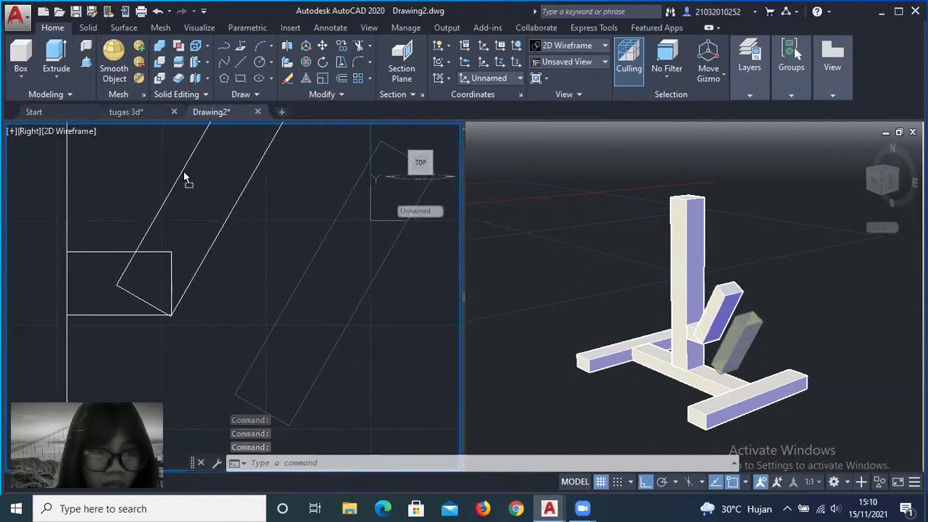
- Drop the slanted bar against the arm, then move it up and to the right
left_click(185, 176)
scroll(251, 249, "down", 5)
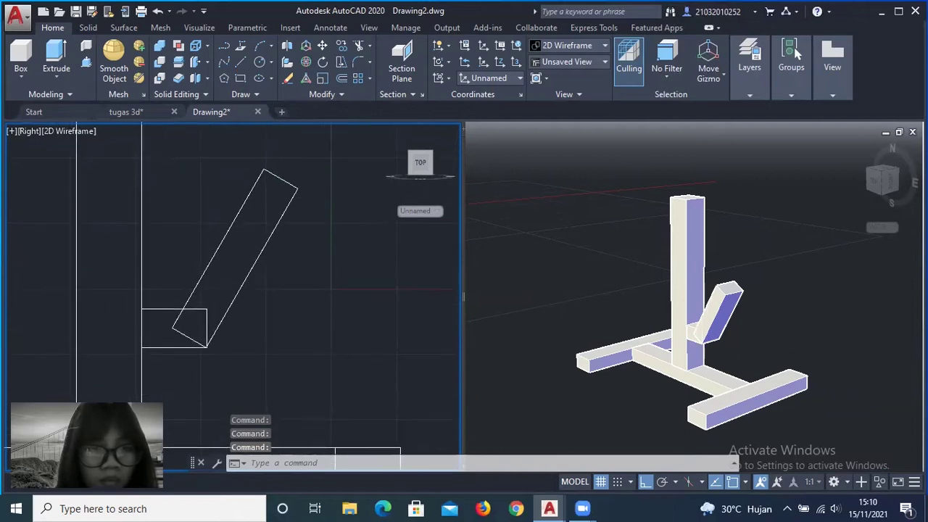
scroll(283, 261, "up", 3)
left_click_drag(259, 263, 382, 220)
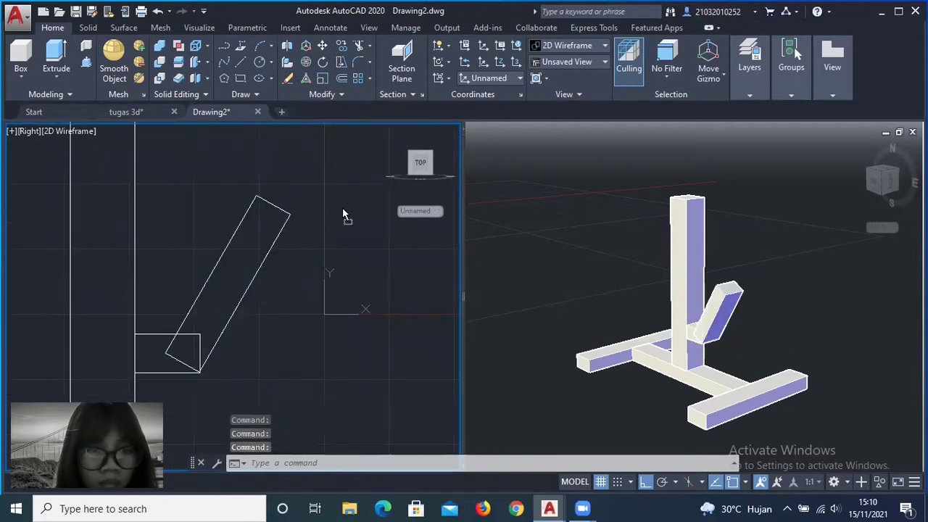
left_click(383, 220)
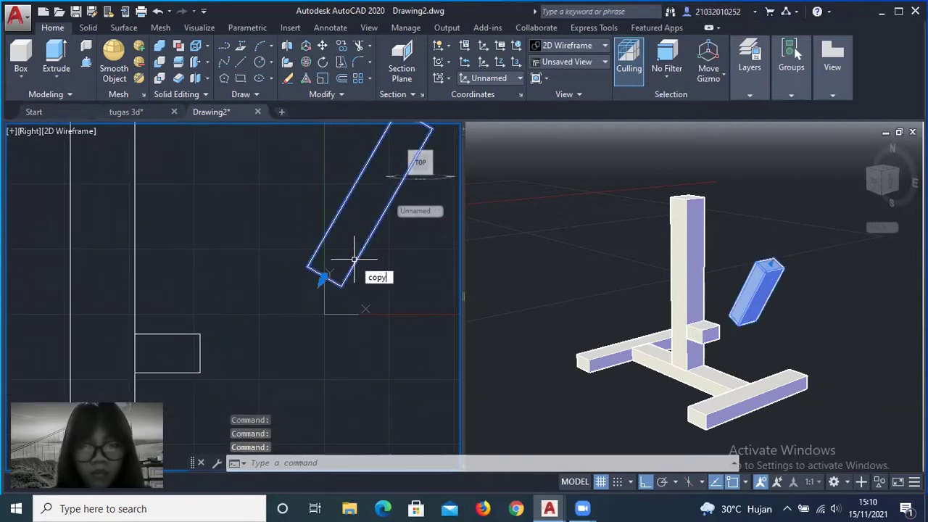
- Copy the slanted bar from its corner to a parallel position on its left
key("Return")
left_click(328, 274)
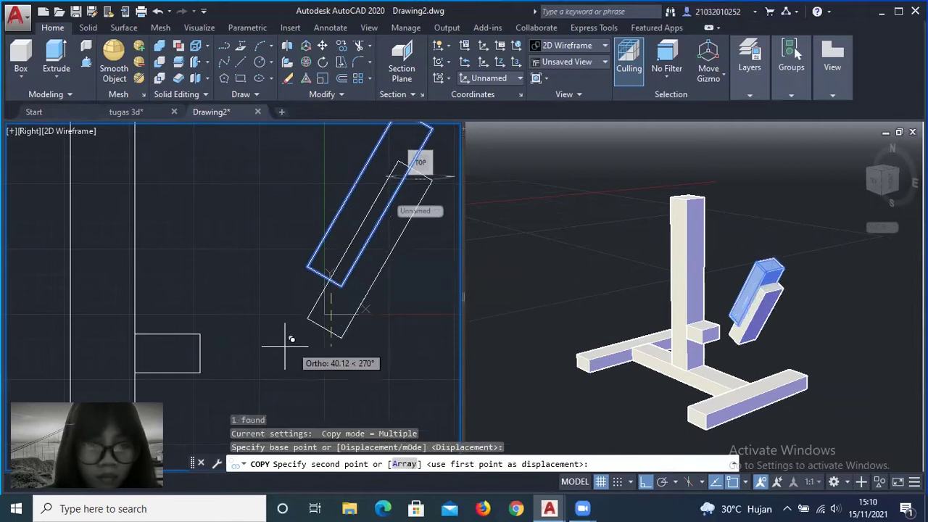
left_click(234, 348)
key("Escape")
left_click(258, 263)
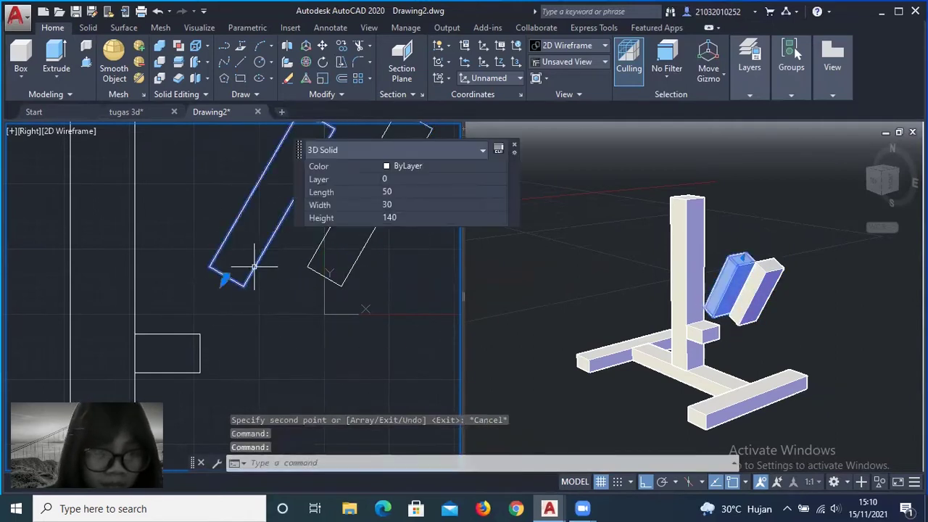
- Move the copied bar down and 3D-rotate it 70 degrees about its top corner
left_click_drag(253, 267, 215, 350)
scroll(221, 351, "up", 2)
left_click(155, 373)
left_click(305, 61)
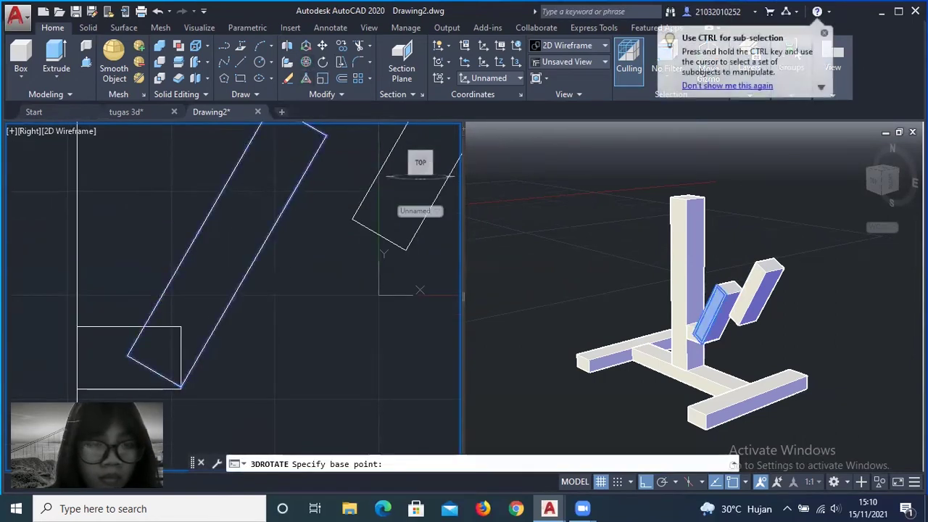
key("Escape")
left_click_drag(308, 172, 209, 225)
left_click(305, 62)
scroll(312, 178, "down", 2)
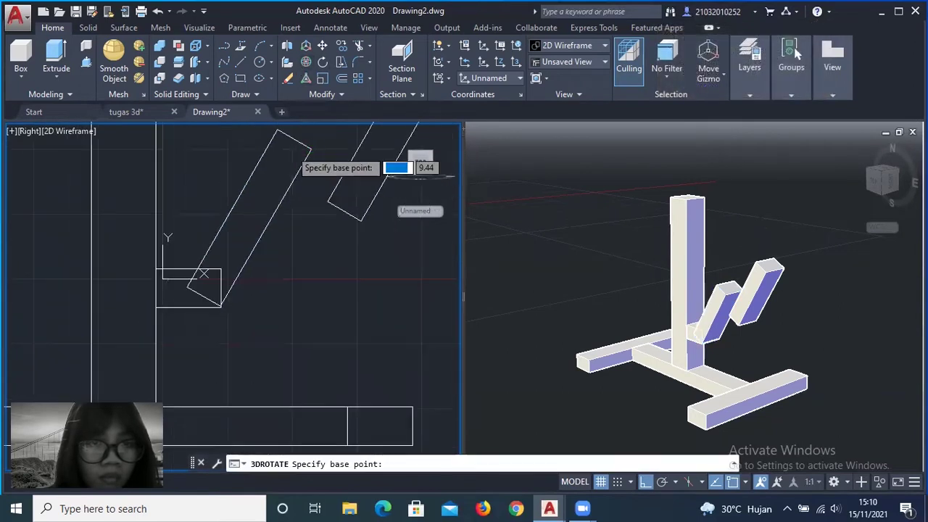
scroll(290, 154, "up", 2)
left_click(269, 125)
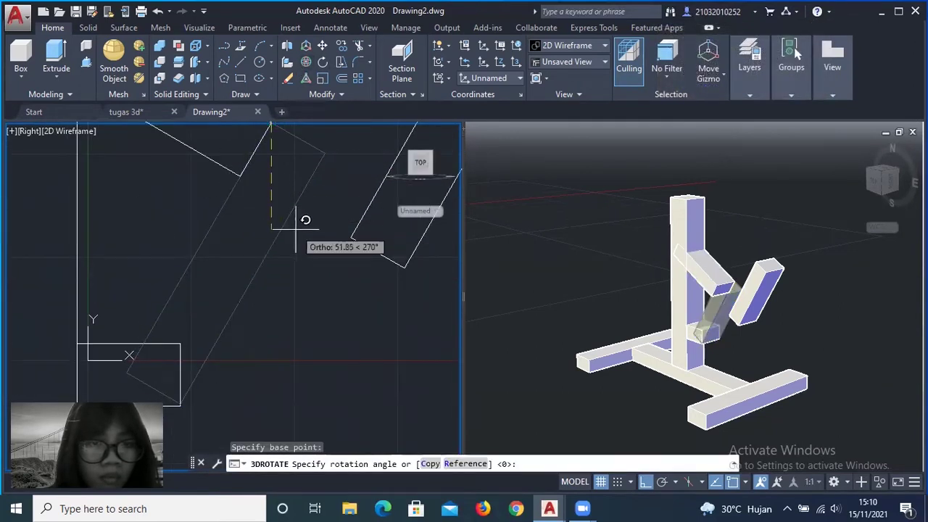
type("70")
key("Return")
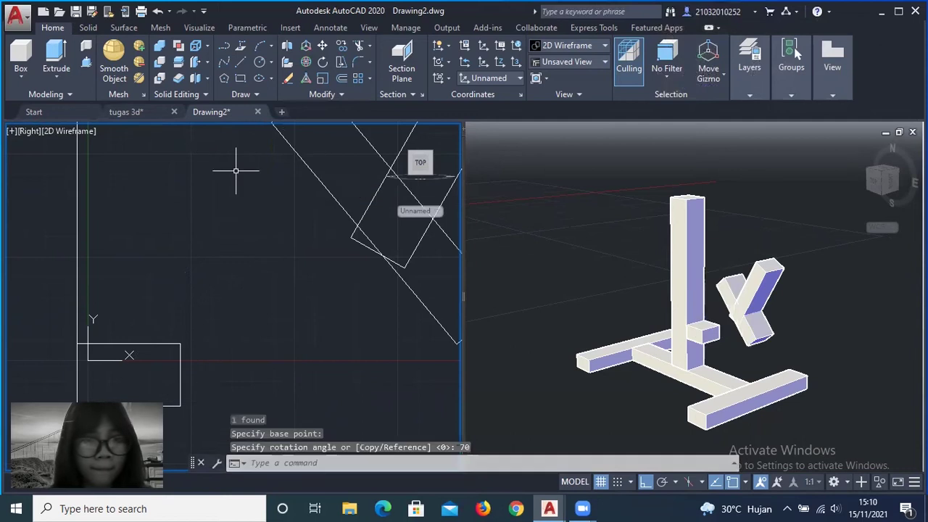
- Move the rotated bar down onto the arm and apply a second 3D rotation
left_click(329, 177)
scroll(329, 176, "down", 3)
scroll(296, 214, "up", 1)
scroll(296, 213, "up", 1)
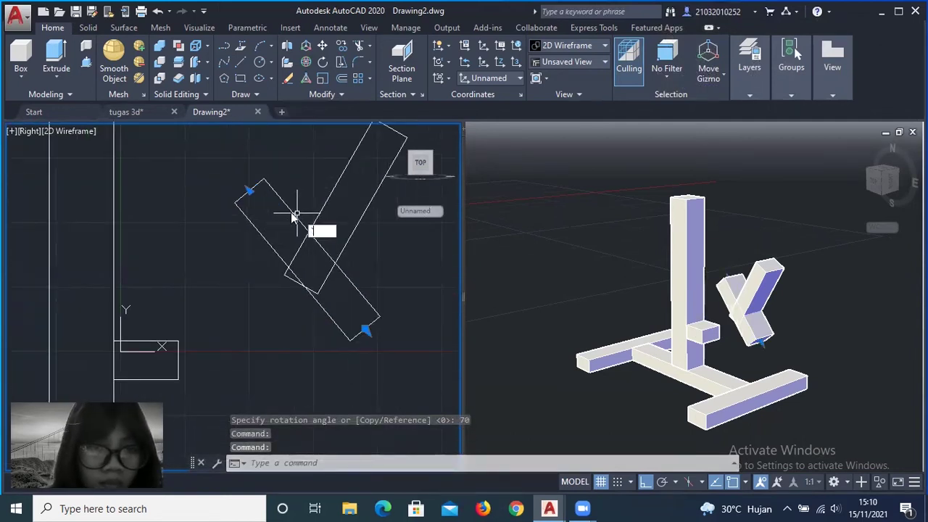
left_click(286, 211)
left_click_drag(259, 224, 182, 246)
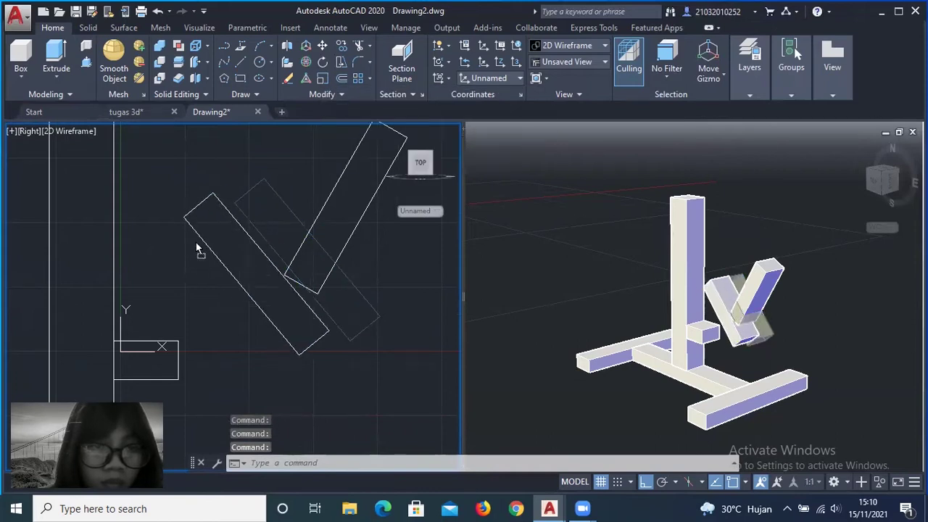
left_click(224, 246)
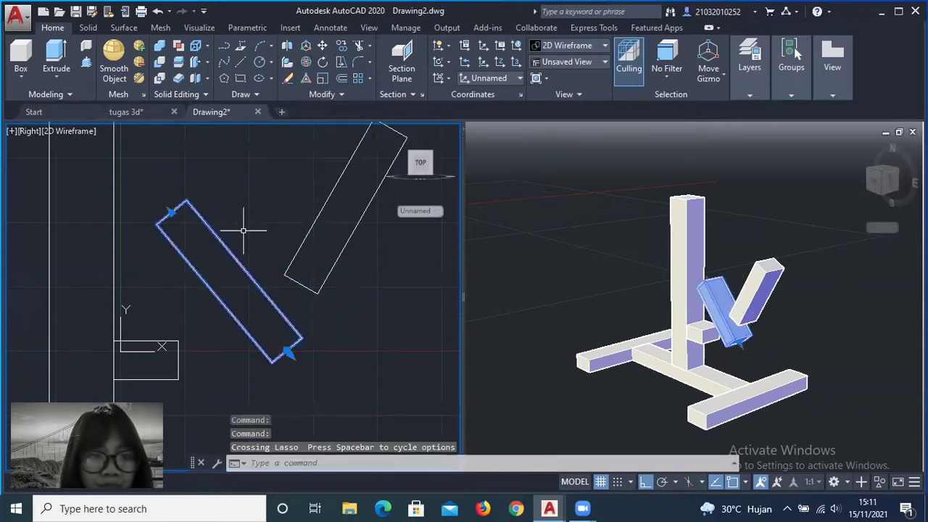
left_click(322, 62)
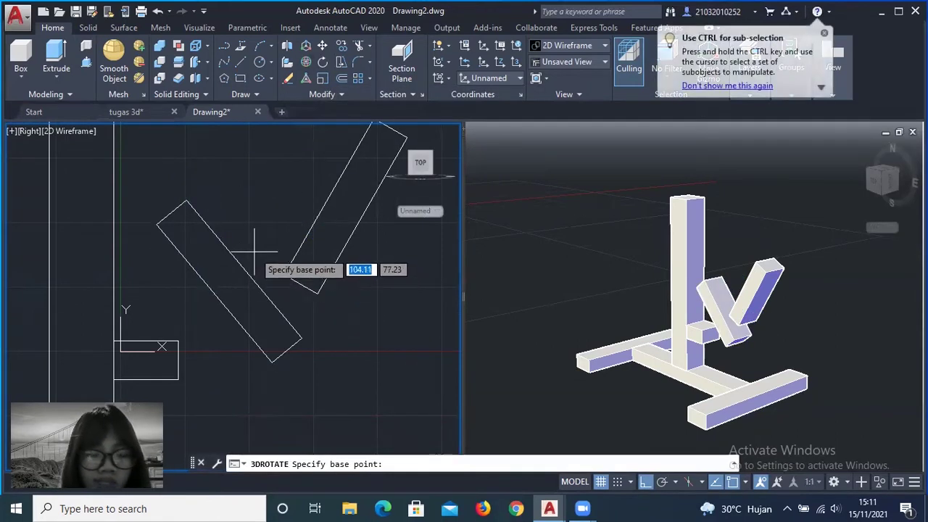
key("Return")
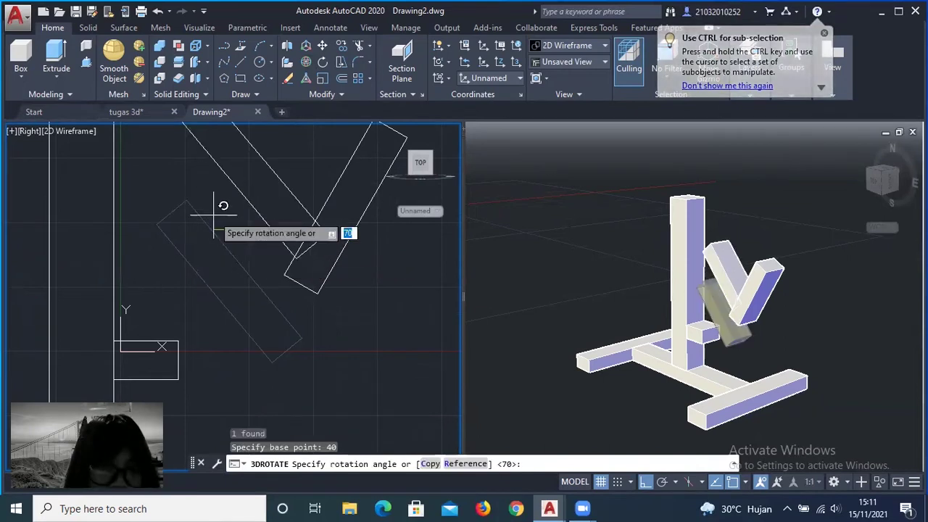
key("Return")
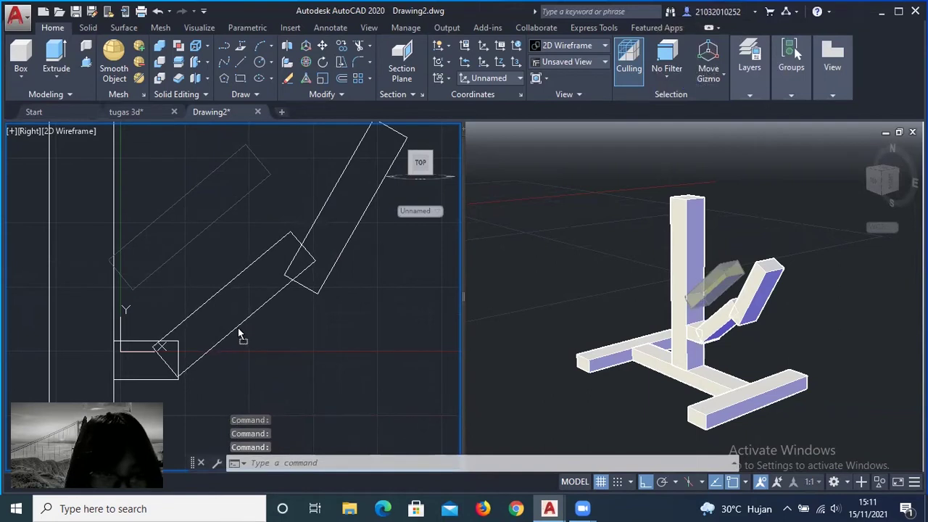
- Pan and orbit the views to inspect the joint between the two bars
scroll(165, 352, "up", 3)
scroll(166, 352, "up", 3)
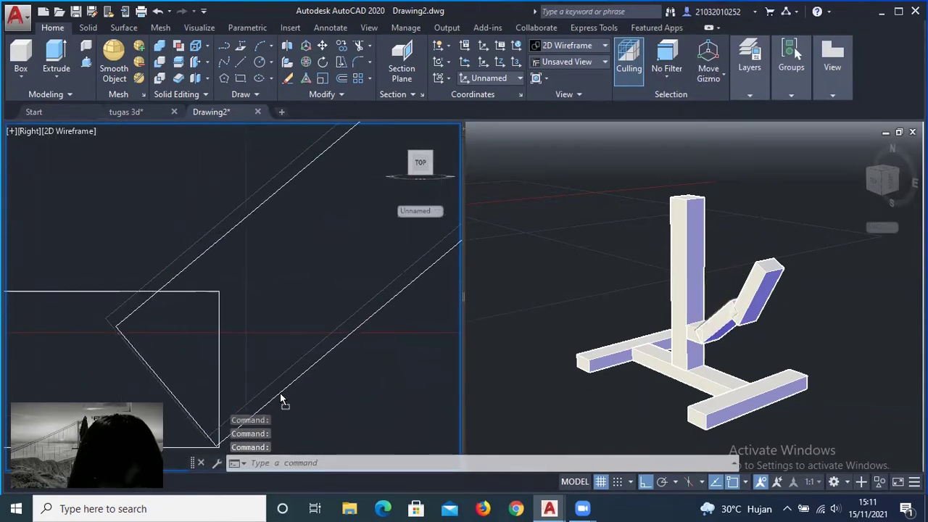
mouse_move(281, 397)
middle_mouse_down()
mouse_move(305, 241)
mouse_move(297, 336)
middle_mouse_up()
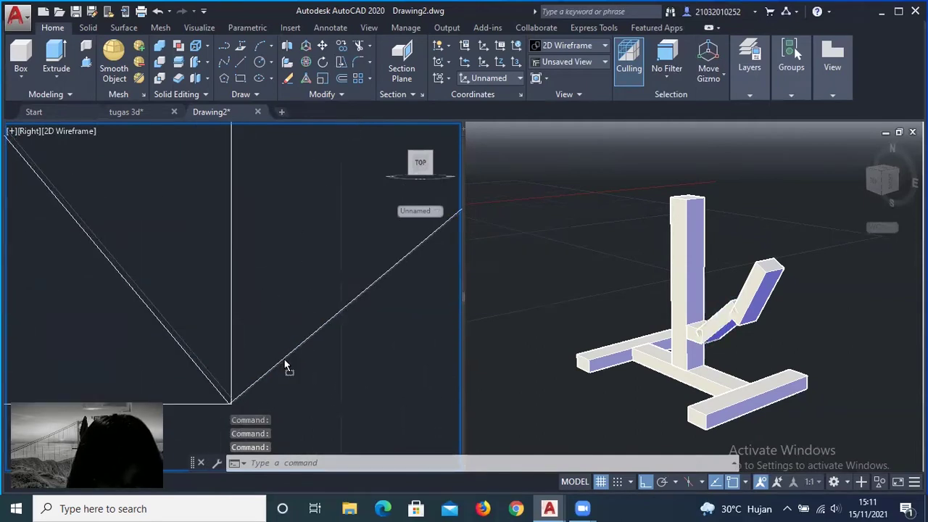
scroll(311, 207, "down", 5)
left_click(311, 225)
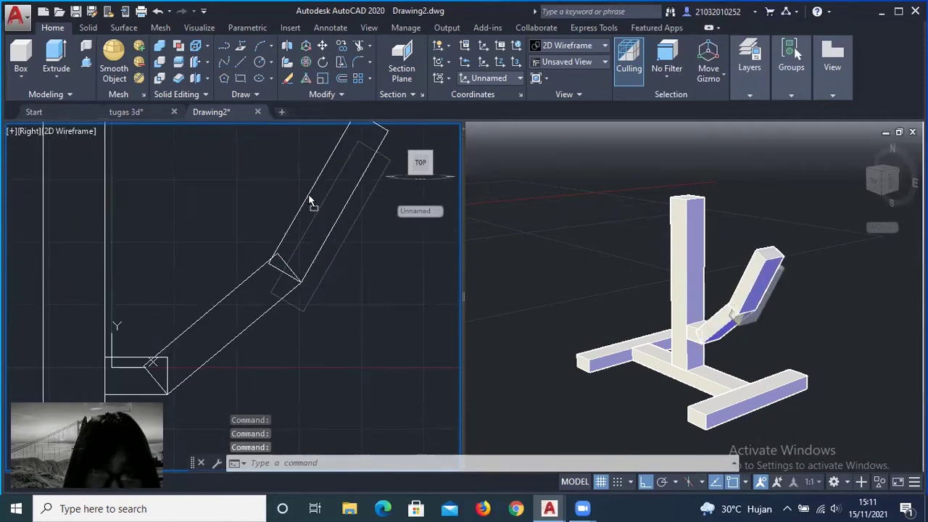
mouse_move(883, 182)
middle_mouse_down("shift")
mouse_move(699, 401)
mouse_move(614, 325)
mouse_move(788, 387)
mouse_move(776, 376)
middle_mouse_up("shift")
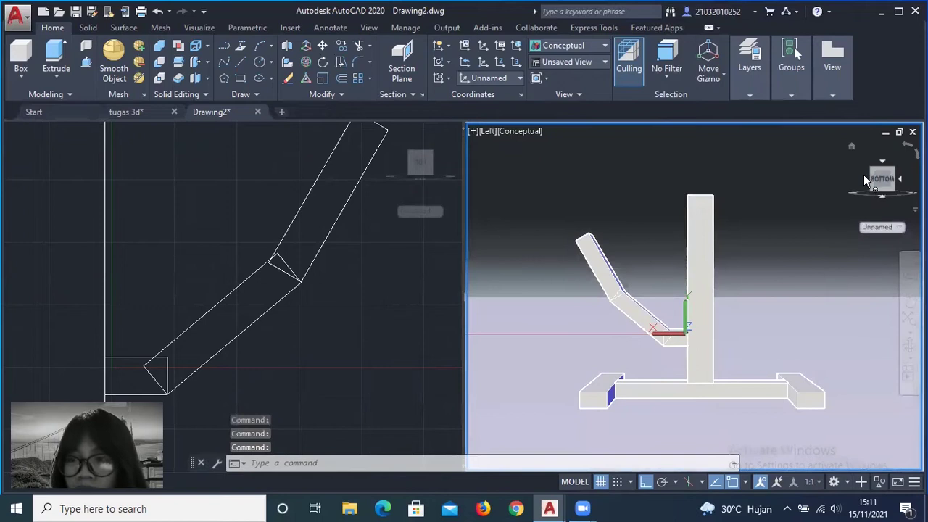
- Return the 3D viewport to the right-side view, clear the selection and activate the left viewport
left_click(864, 175)
left_click(883, 158)
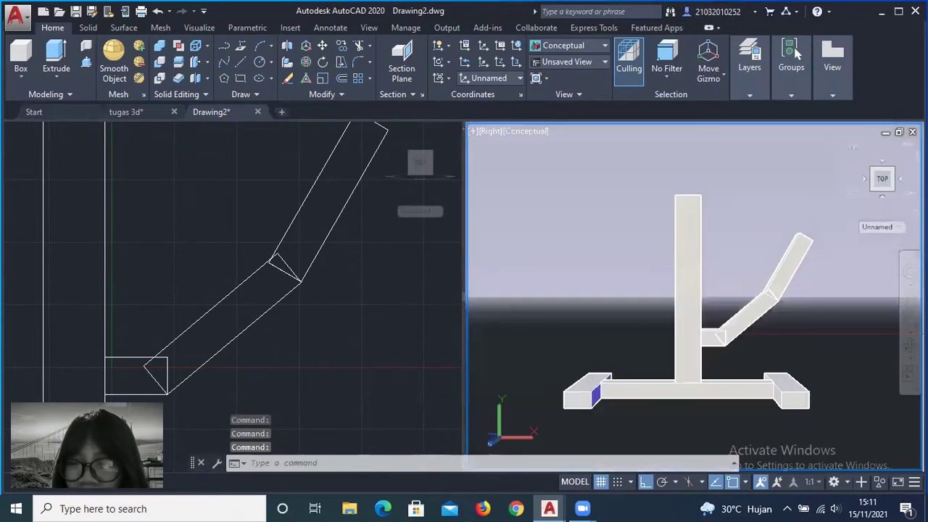
key("Escape")
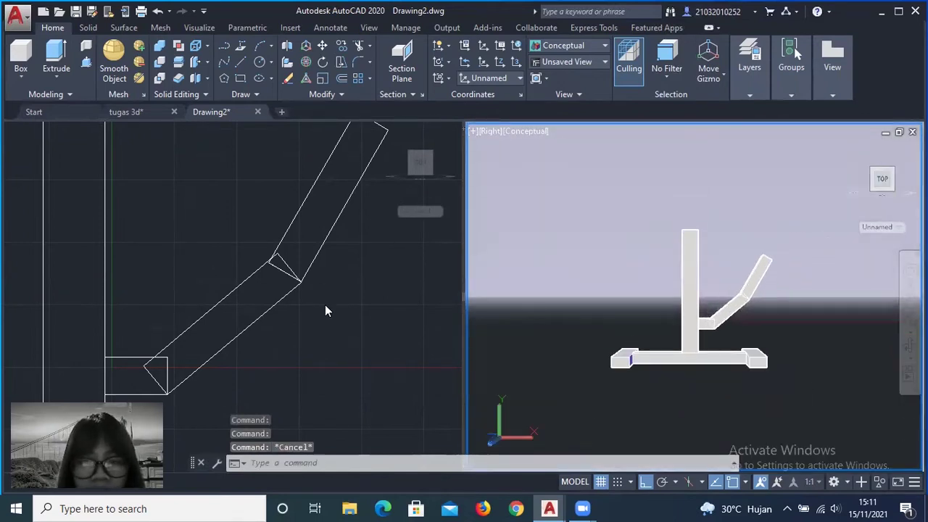
key("Escape")
left_click(326, 306)
scroll(325, 307, "down", 2)
scroll(323, 298, "down", 2)
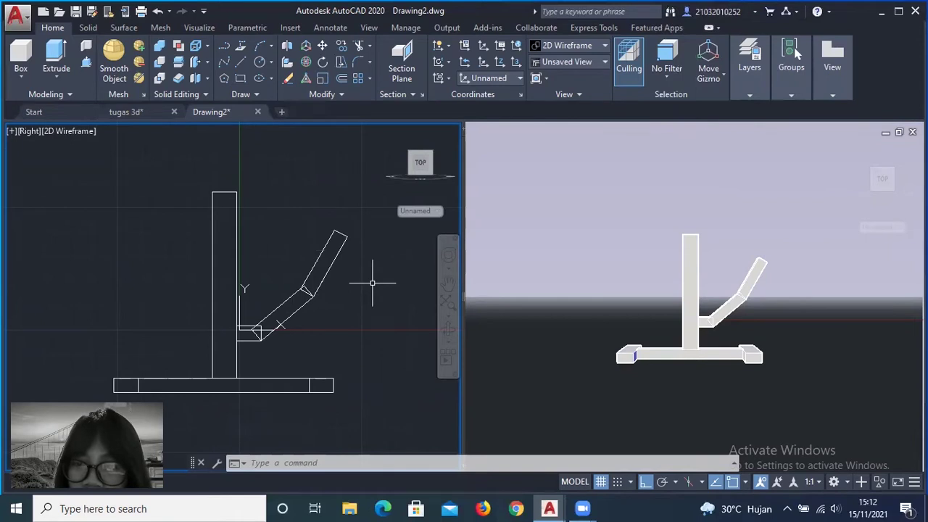
scroll(372, 283, "up", 3)
scroll(306, 313, "up", 2)
scroll(306, 313, "down", 4)
scroll(248, 193, "up", 3)
- Draw a radius-20 cylinder knob, centred from Top view on the angled bar's upper end
left_click(87, 29)
left_click(32, 62)
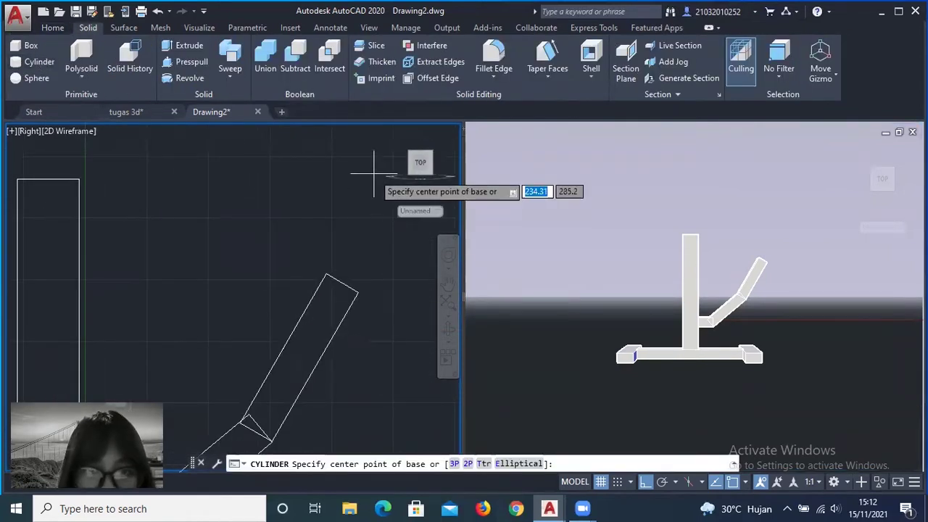
left_click(420, 148)
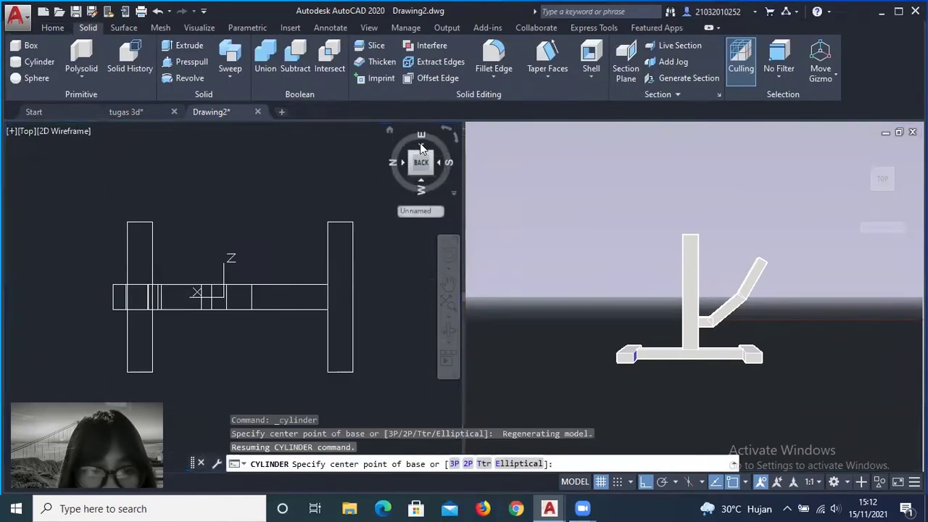
left_click(196, 347)
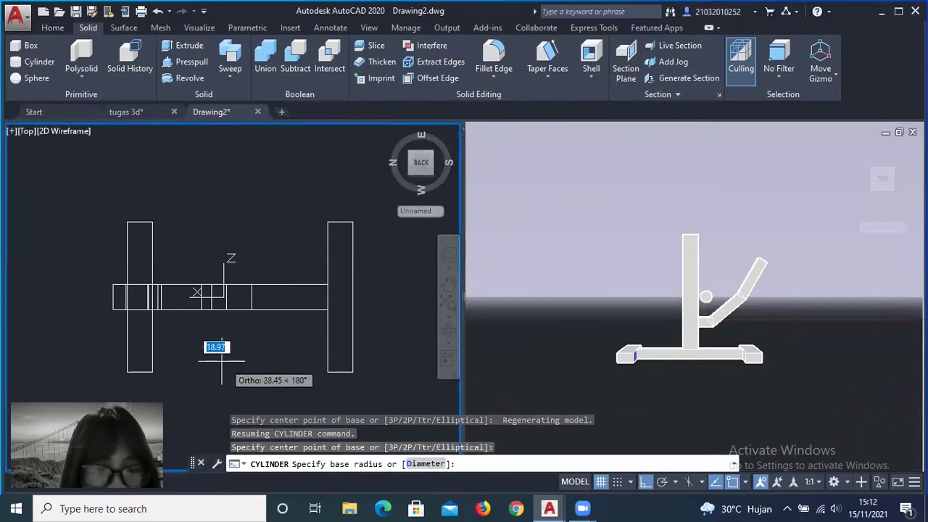
type("20")
key("Return")
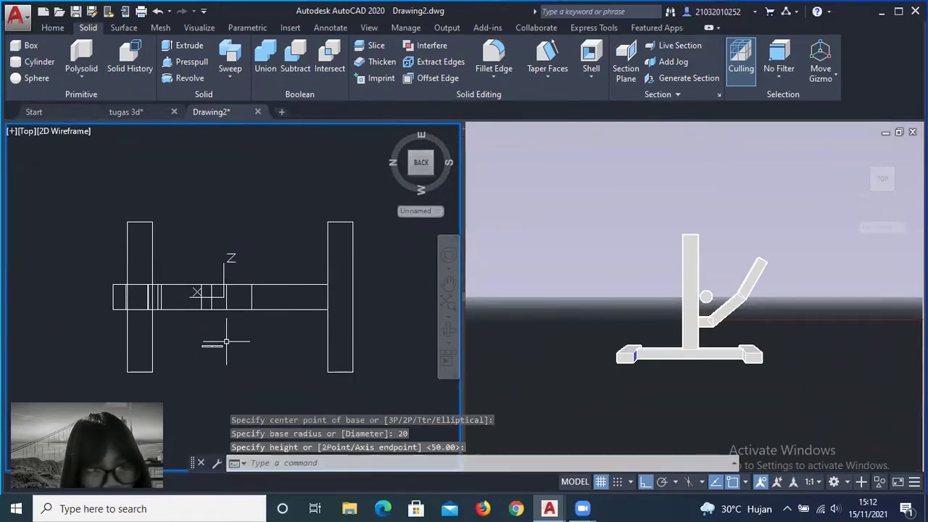
mouse_move(211, 345)
middle_mouse_down("shift")
mouse_move(172, 319)
mouse_move(257, 297)
middle_mouse_up("shift")
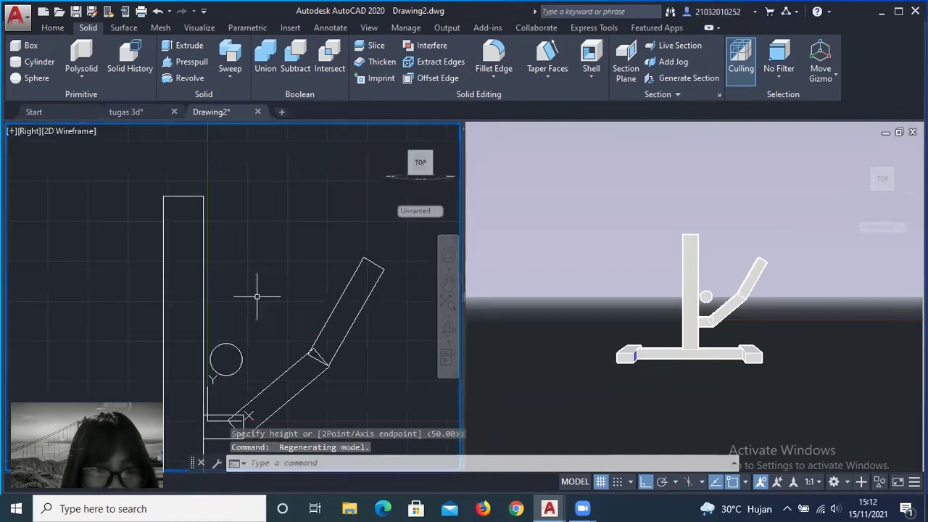
key("Return")
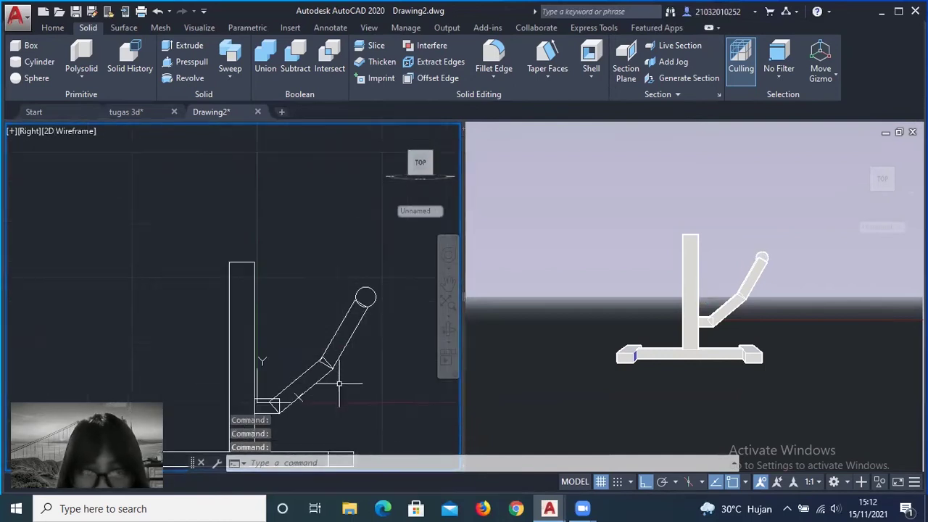
scroll(338, 377, "up", 2)
scroll(368, 311, "up", 2)
scroll(322, 302, "down", 1)
- Grip-stretch the lower backrest bar's end using 120, then 70, then 60
left_click(314, 286)
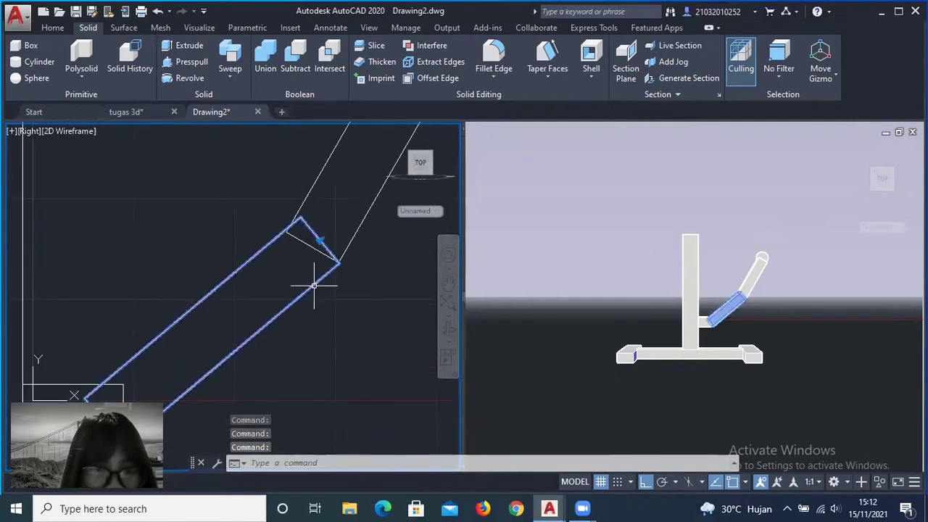
left_click(319, 241)
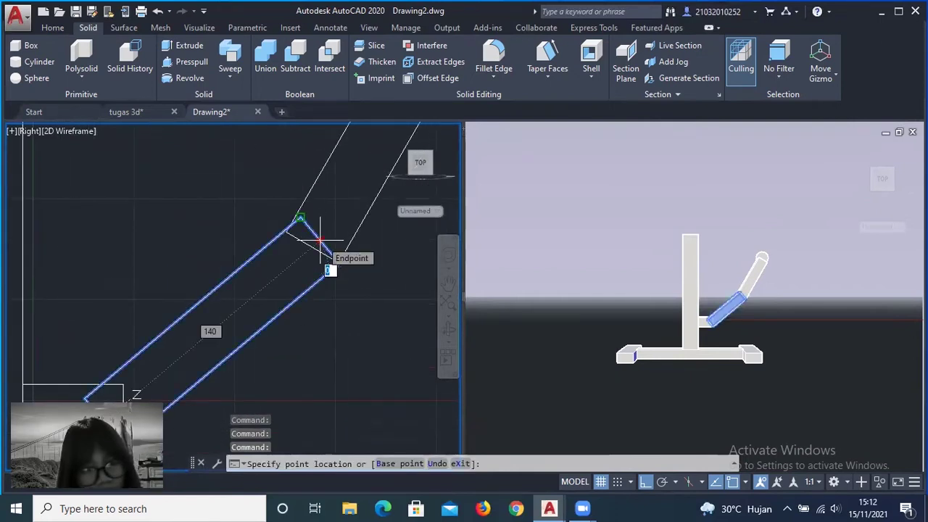
type("120")
key("Return")
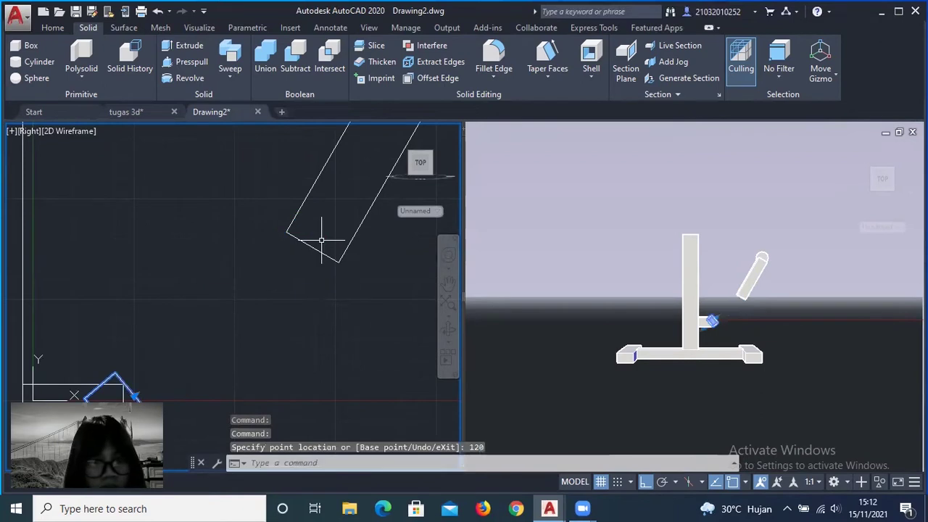
middle_click_drag(182, 313, 218, 242)
left_click(170, 325)
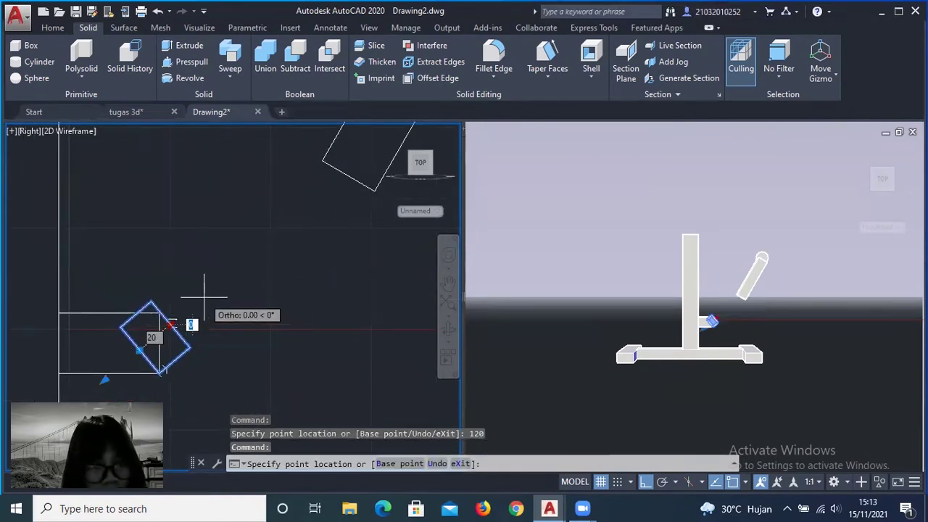
type("7")
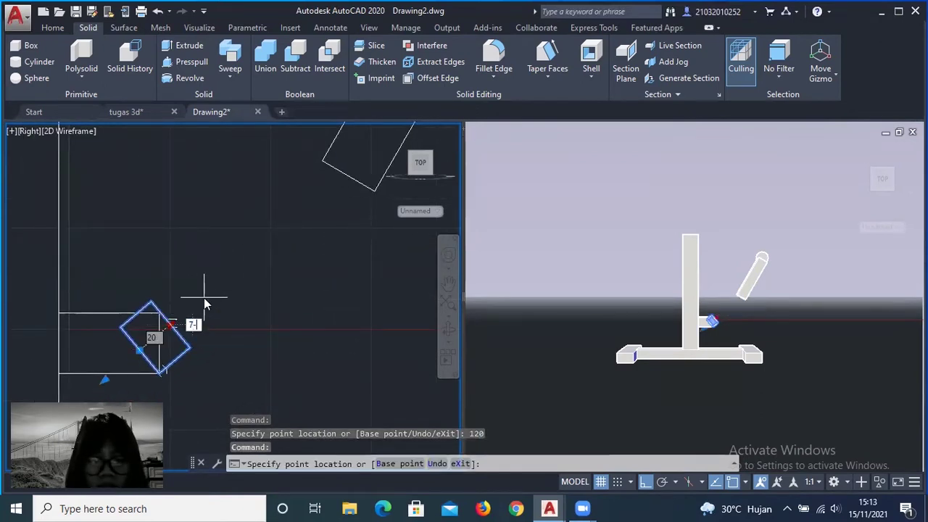
type("0")
key("Return")
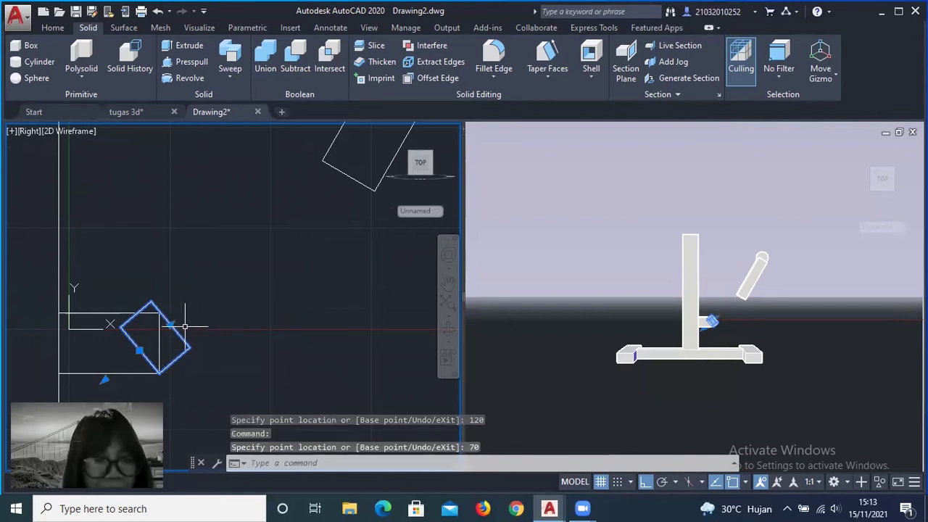
left_click(171, 324)
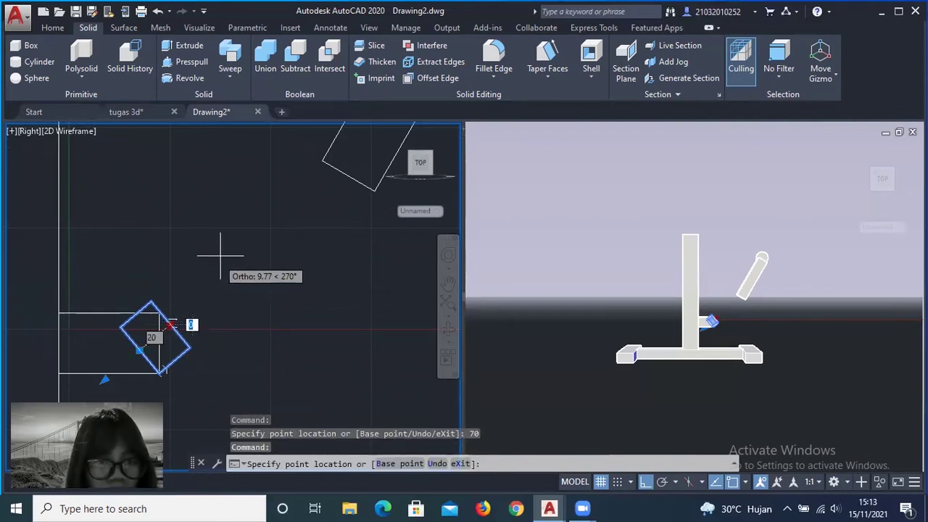
type("60")
key("Return")
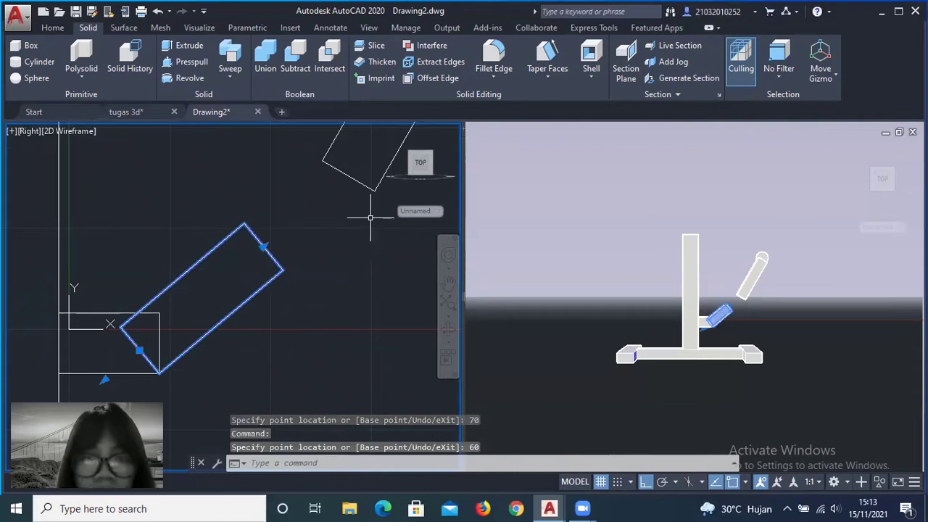
key("Escape")
key("Escape")
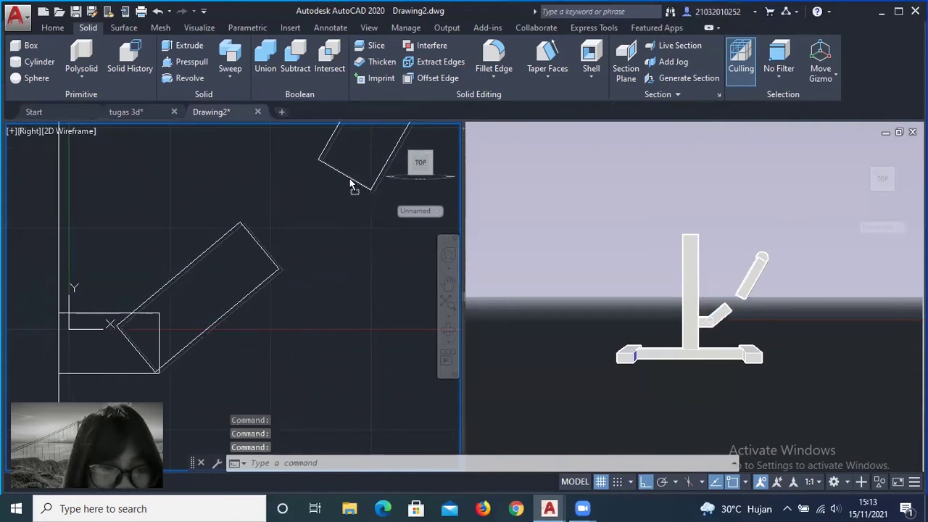
- Move the upper bar onto the lower bar's end and the knob onto the upper bar's top
left_click(357, 182)
left_click_drag(356, 174, 280, 240)
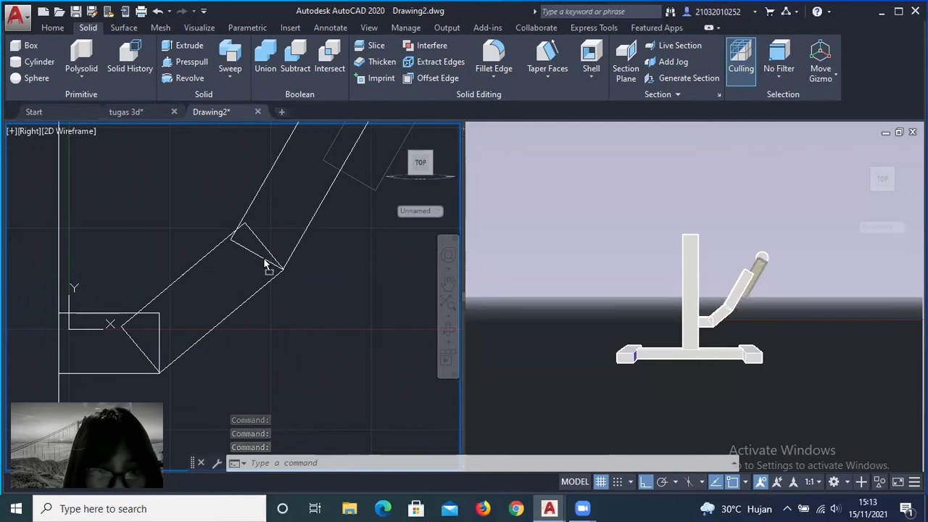
left_click(265, 265)
scroll(344, 275, "down", 3)
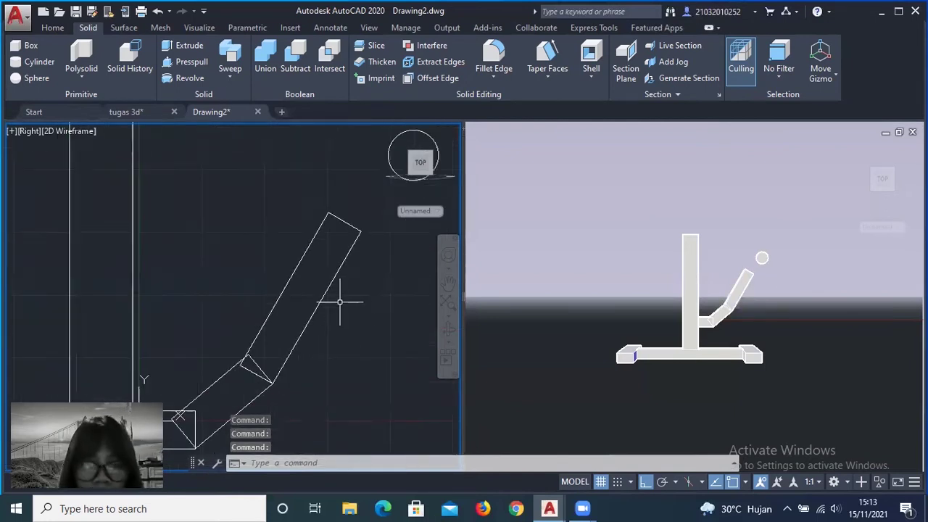
scroll(358, 290, "up", 2)
scroll(352, 300, "down", 2)
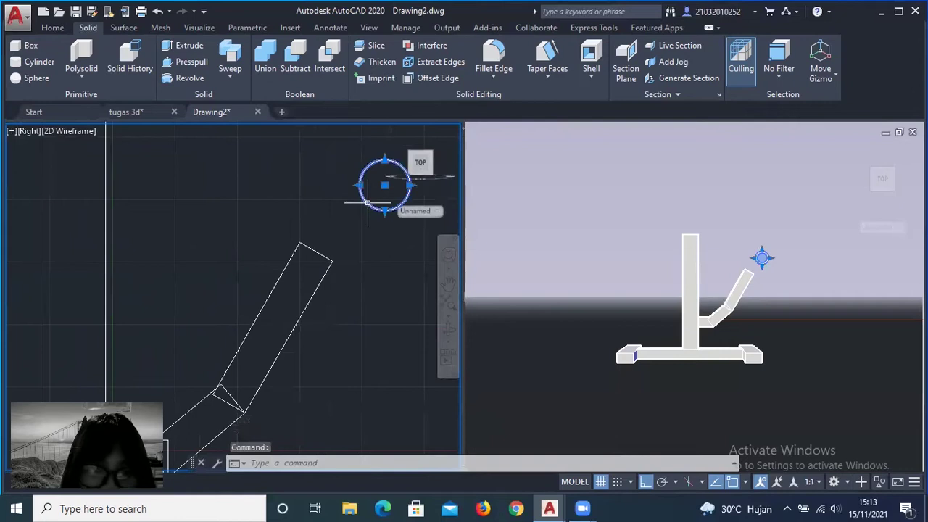
left_click_drag(367, 204, 324, 253)
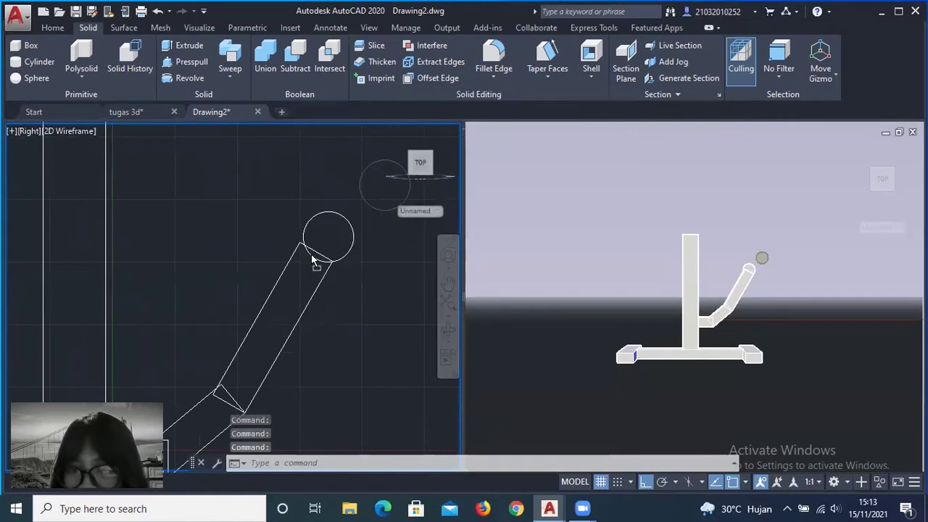
left_click(438, 164)
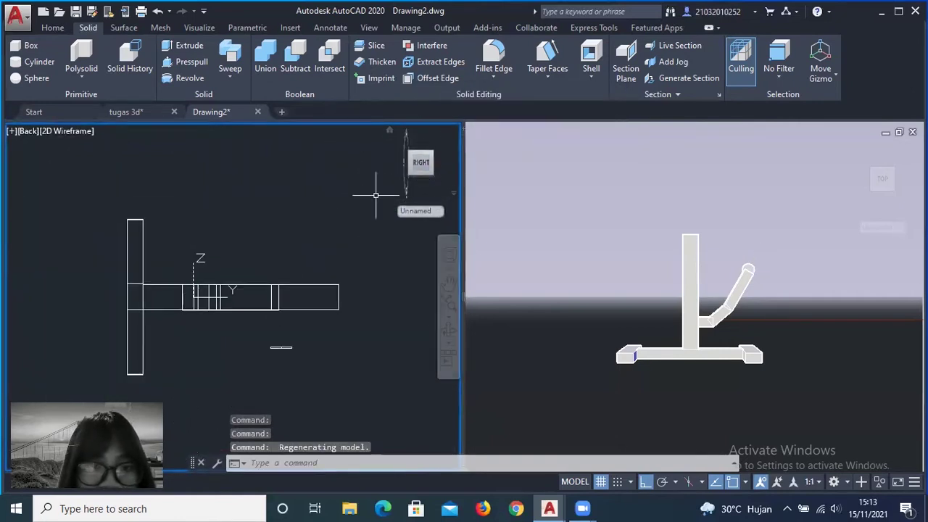
left_click(419, 151)
left_click(425, 154)
left_click(425, 154)
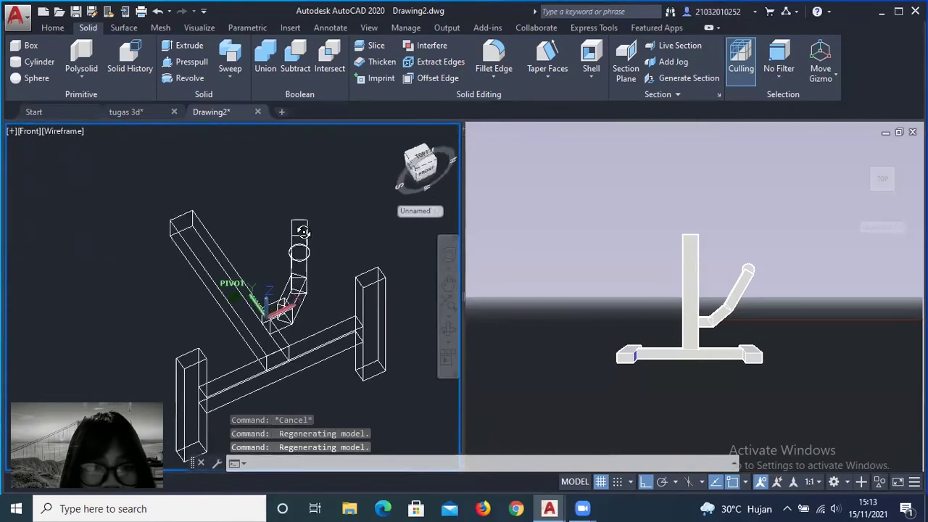
left_click(439, 166)
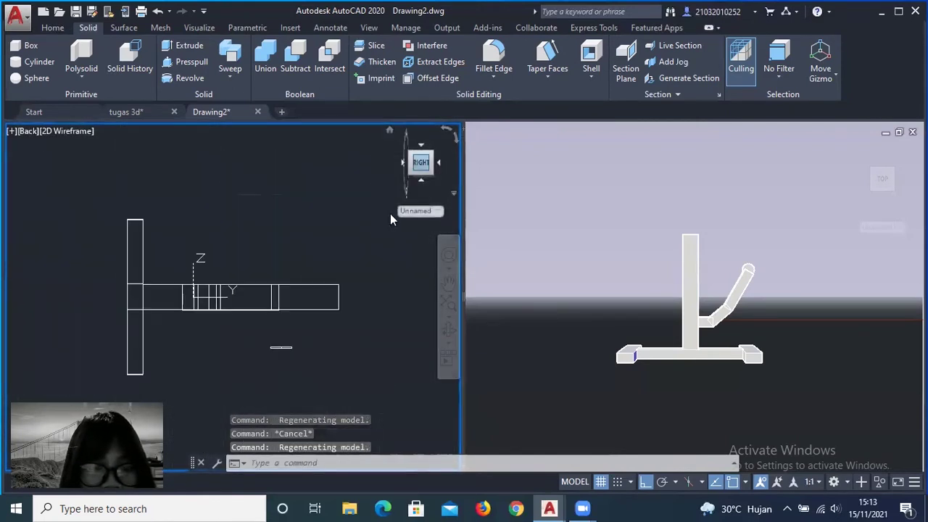
left_click_drag(420, 164, 293, 464)
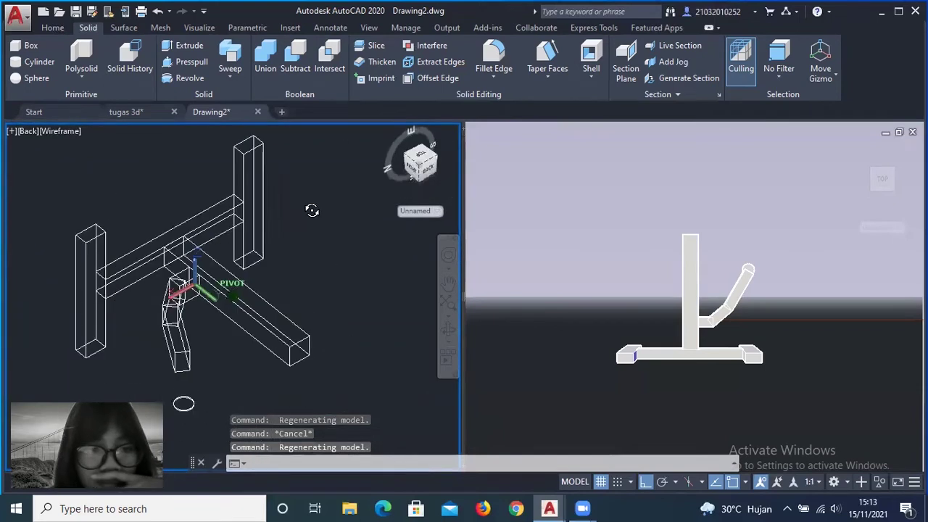
left_click_drag(293, 464, 221, 289)
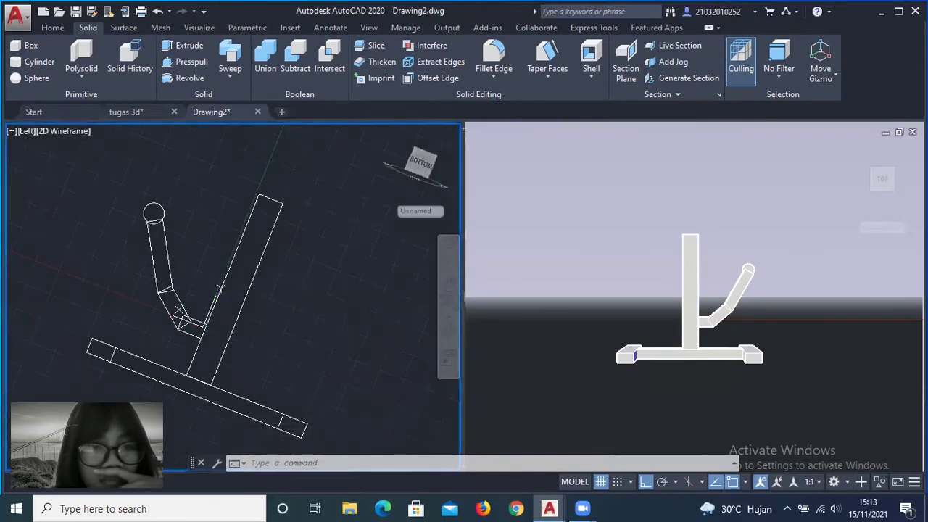
left_click(417, 159)
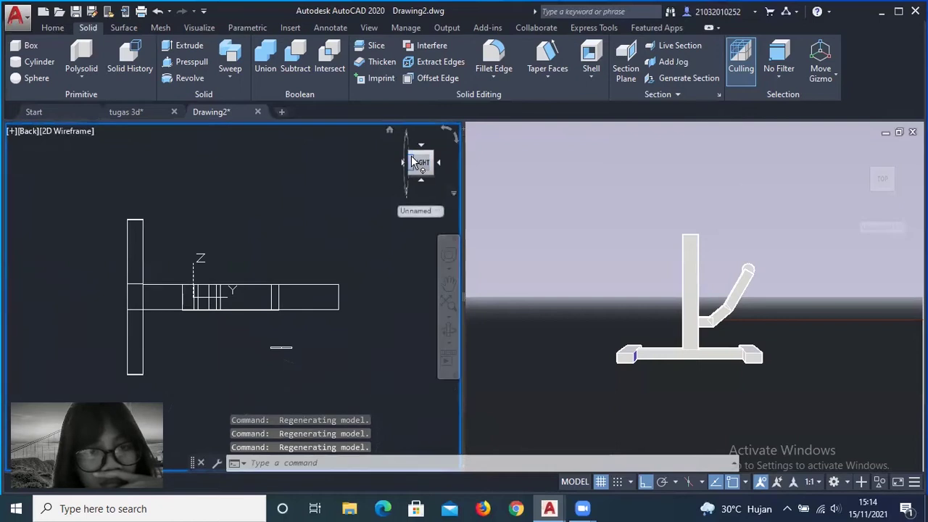
mouse_move(423, 148)
left_mouse_down()
mouse_move(408, 158)
mouse_move(414, 450)
left_mouse_up()
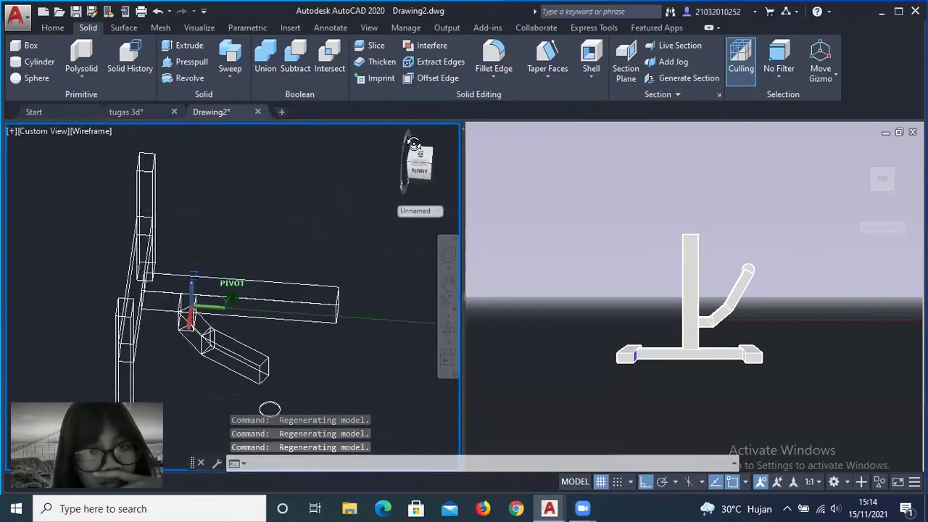
left_click_drag(414, 449, 208, 417)
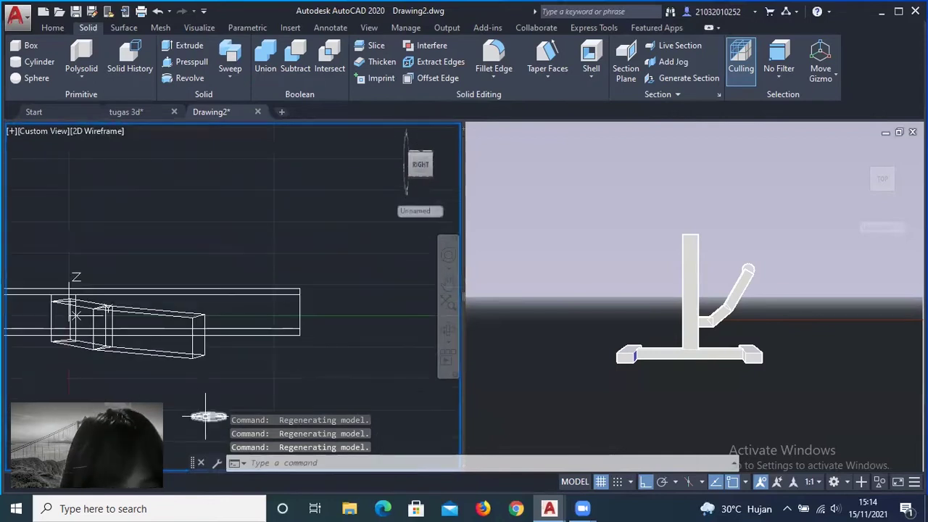
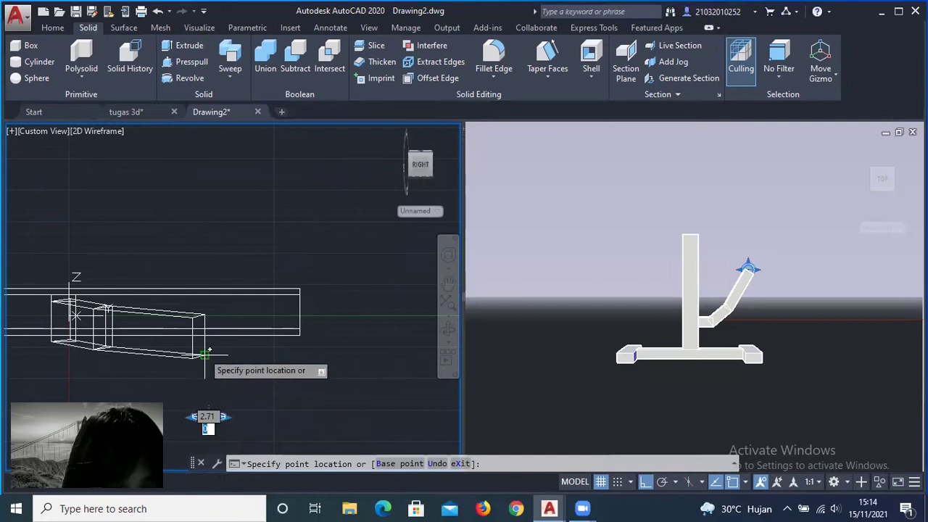
- Enter a 50-unit distance, then cancel the stretch of the arm's end point
type("50")
key("Return")
left_click(208, 417)
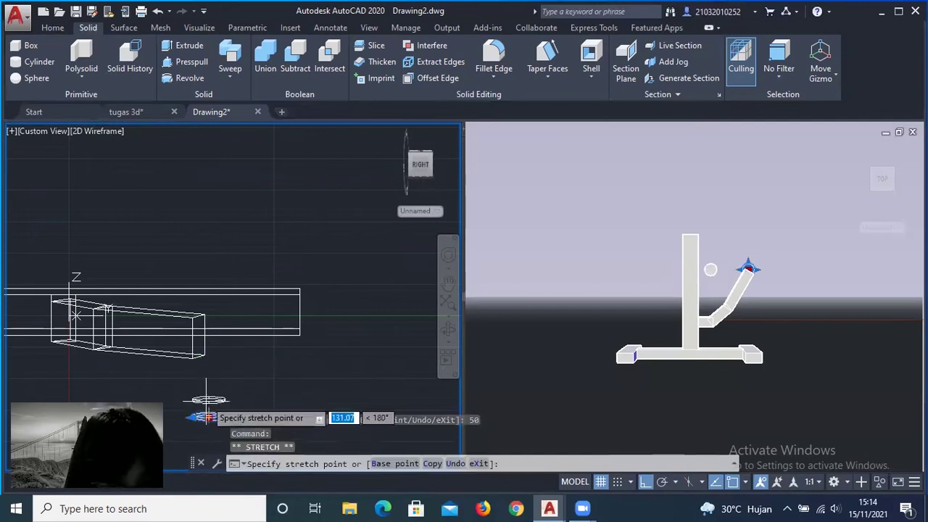
key("Escape")
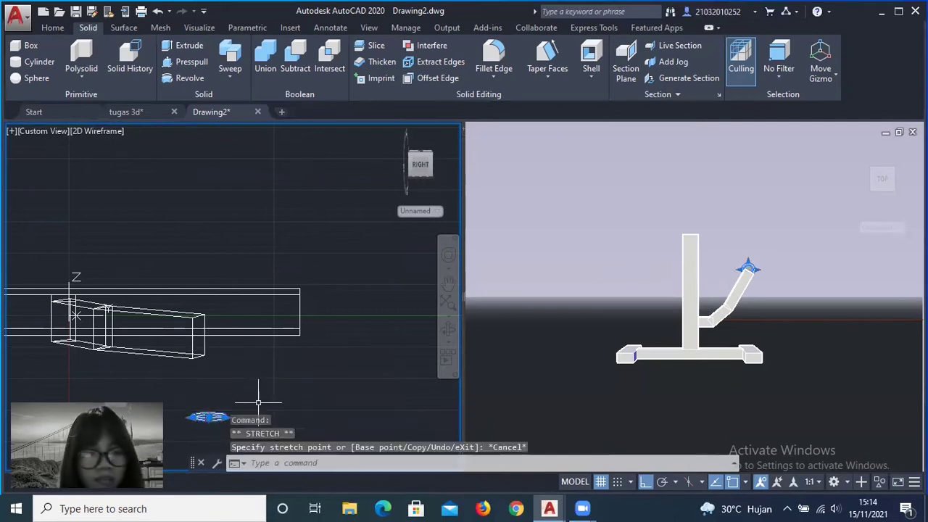
- Inspect the stand from the flat right side and angled orbits, ending in a 3D view
left_click(421, 163)
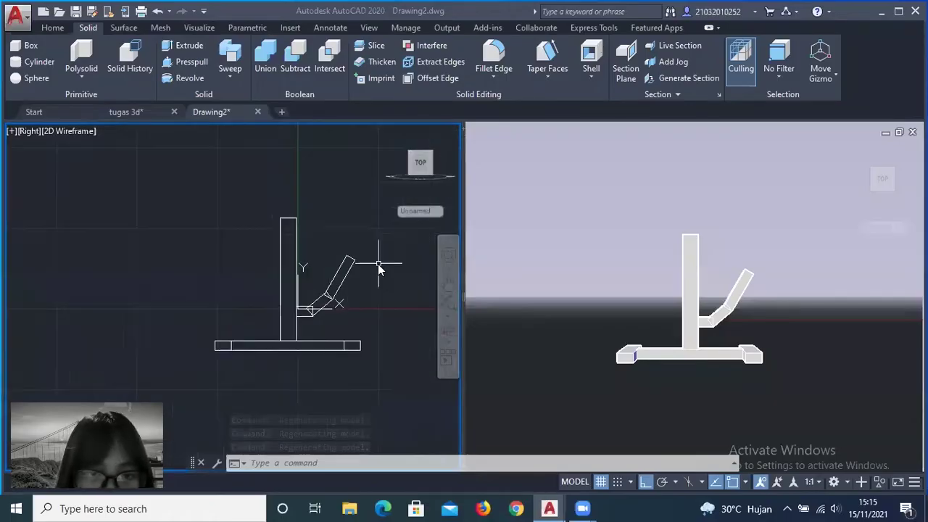
left_click_drag(416, 160, 422, 163)
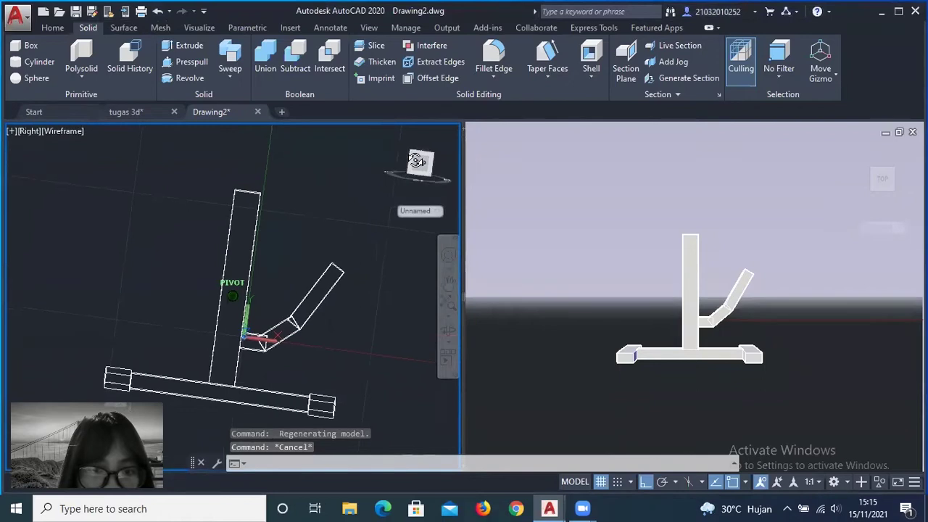
middle_click_drag(428, 161, 425, 464, "shift")
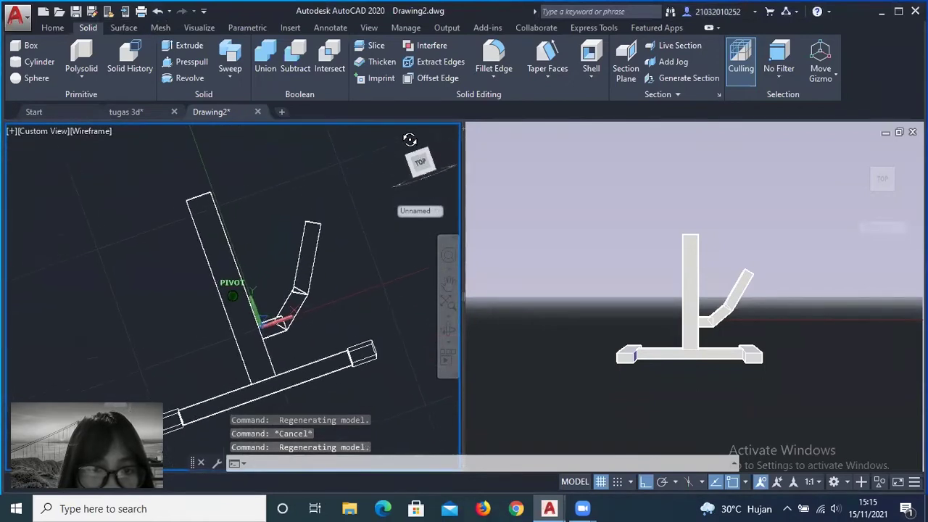
left_click(422, 161)
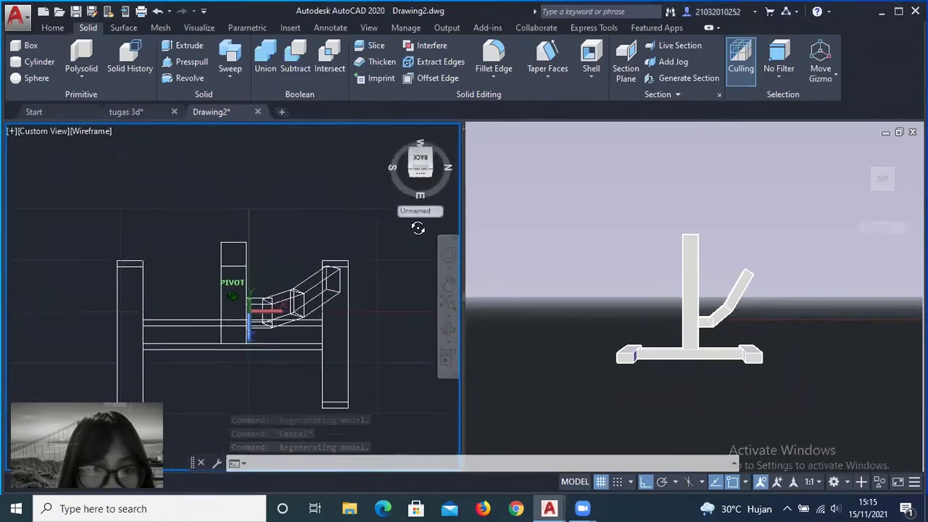
mouse_move(423, 159)
middle_mouse_down("shift")
mouse_move(399, 288)
mouse_move(374, 184)
middle_mouse_up("shift")
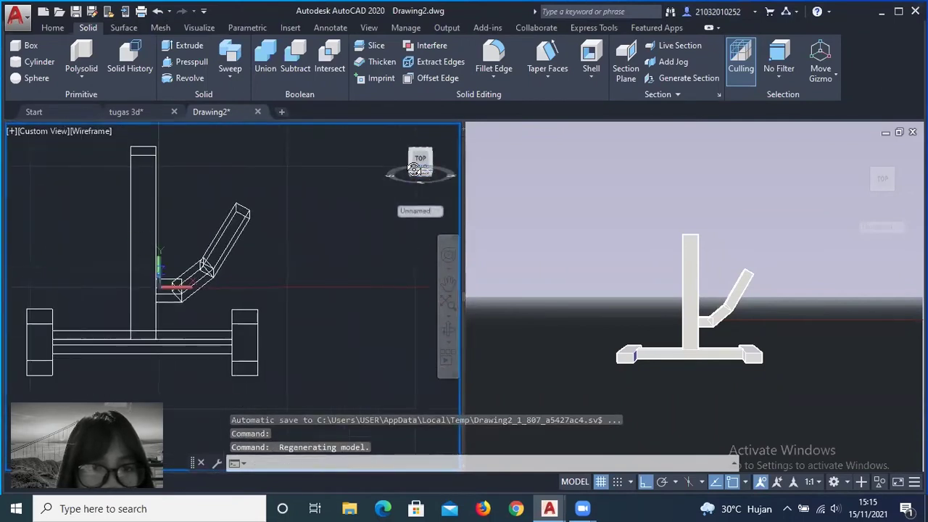
- Draw a cylinder of radius 20 and height 120 below the stand
left_click(39, 62)
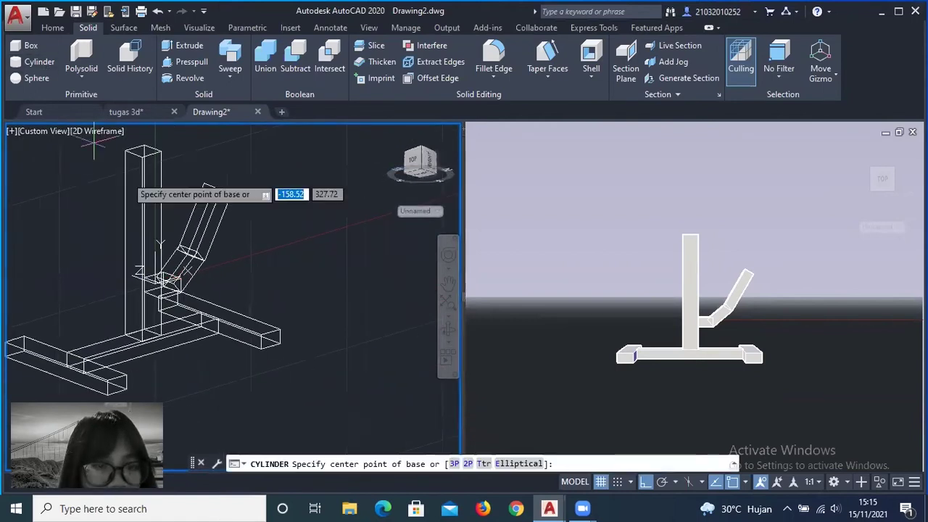
left_click(245, 380)
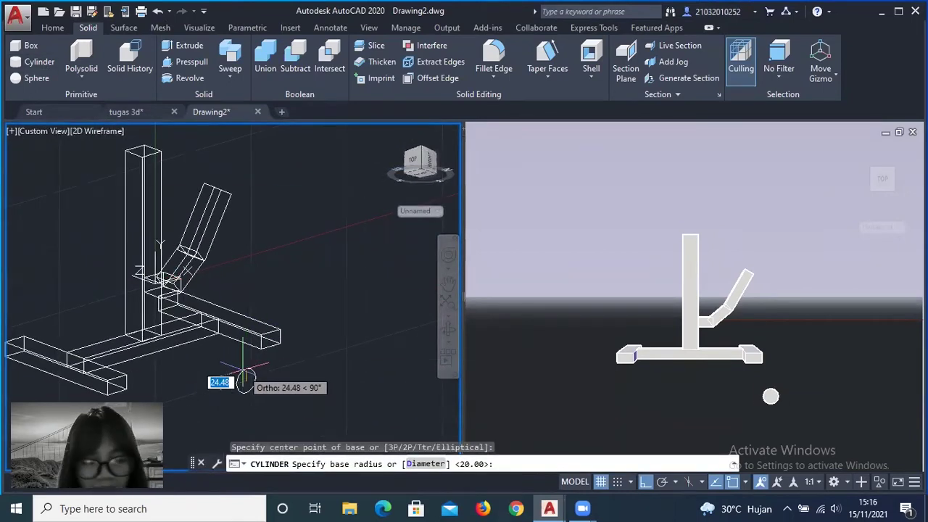
key("Return")
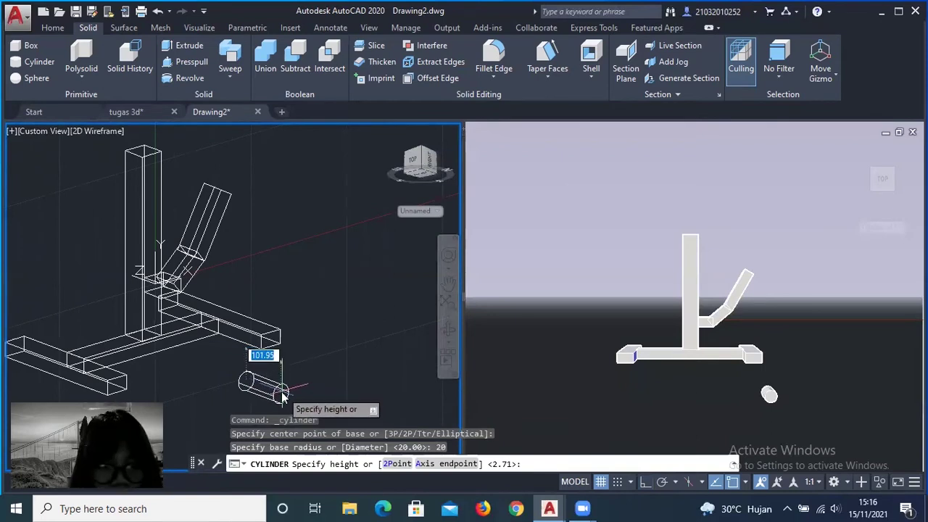
key("Return")
- Move the new cylinder onto the top end of the angled arm
left_click(278, 383)
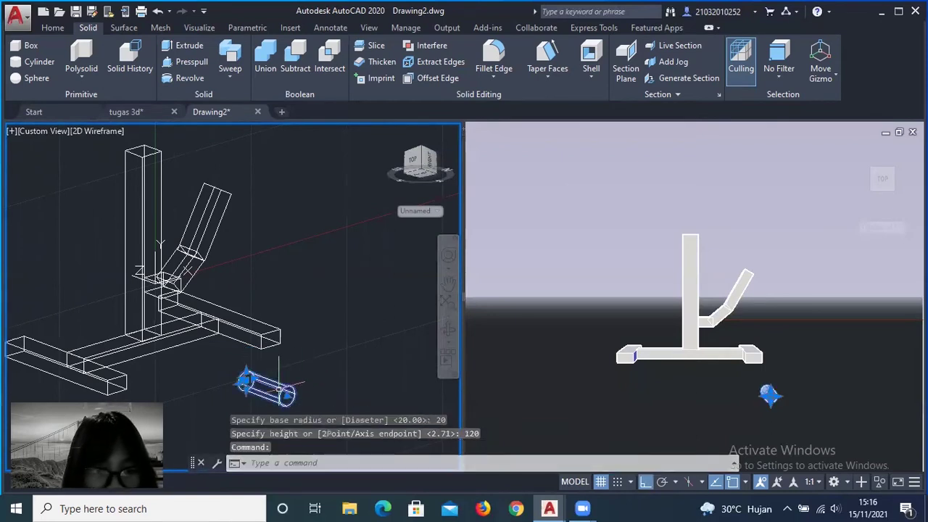
left_click(52, 27)
left_click(289, 45)
left_click(265, 392)
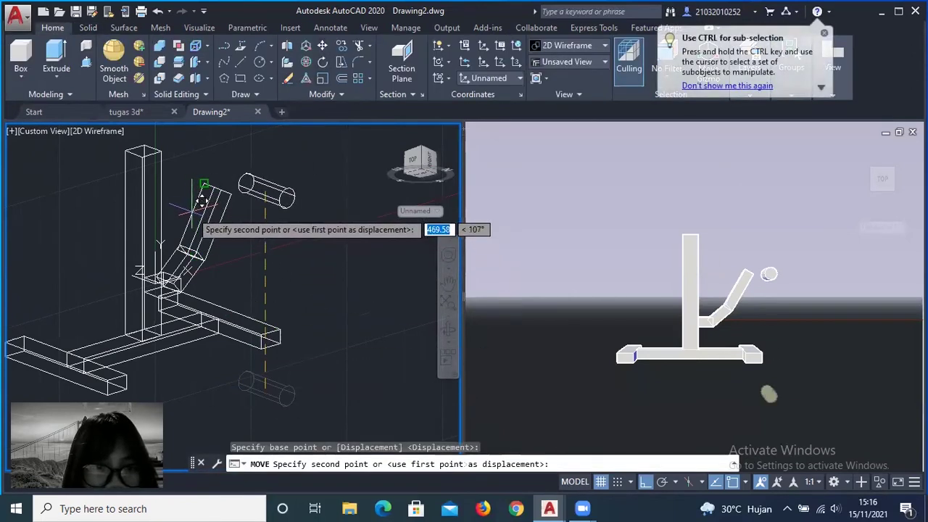
left_click(220, 191)
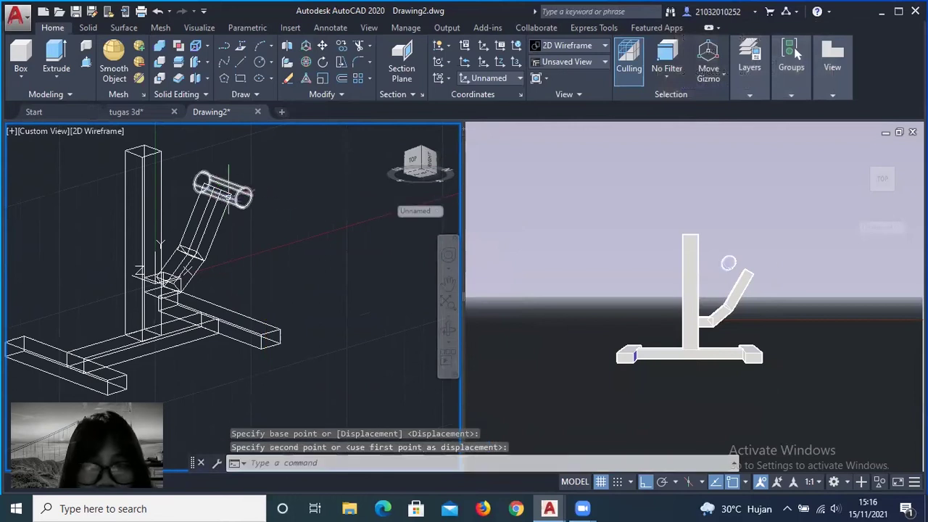
key("Escape")
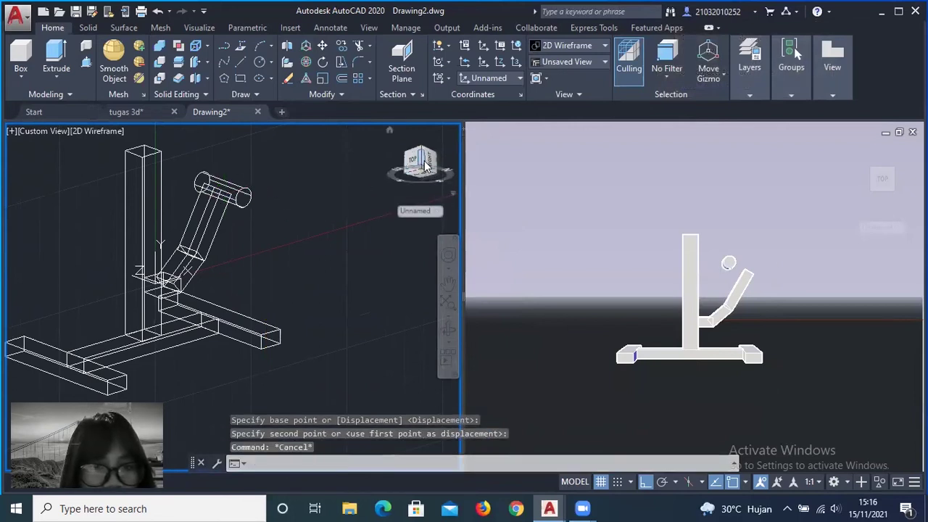
left_click(426, 165)
- Grip-move the cylinder up onto the arm's upper end, checking it from another side
left_click(258, 208)
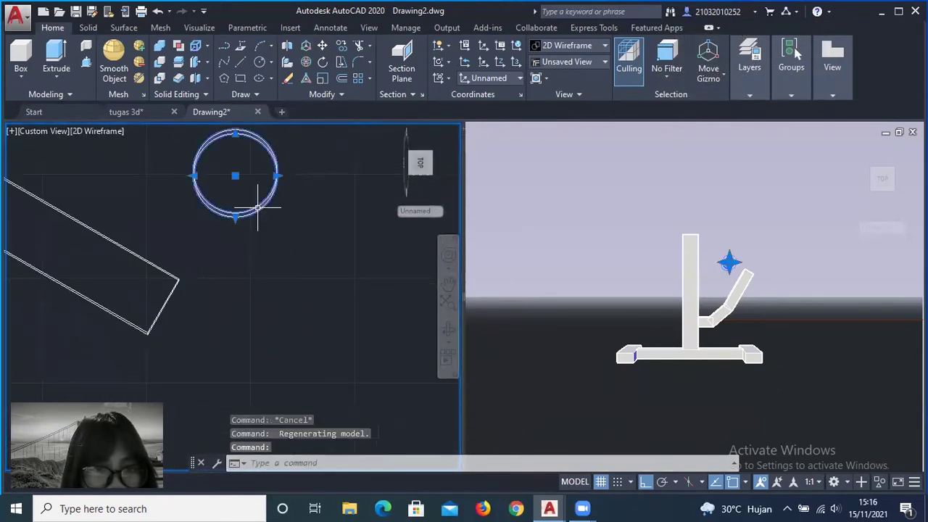
left_click_drag(258, 208, 221, 340)
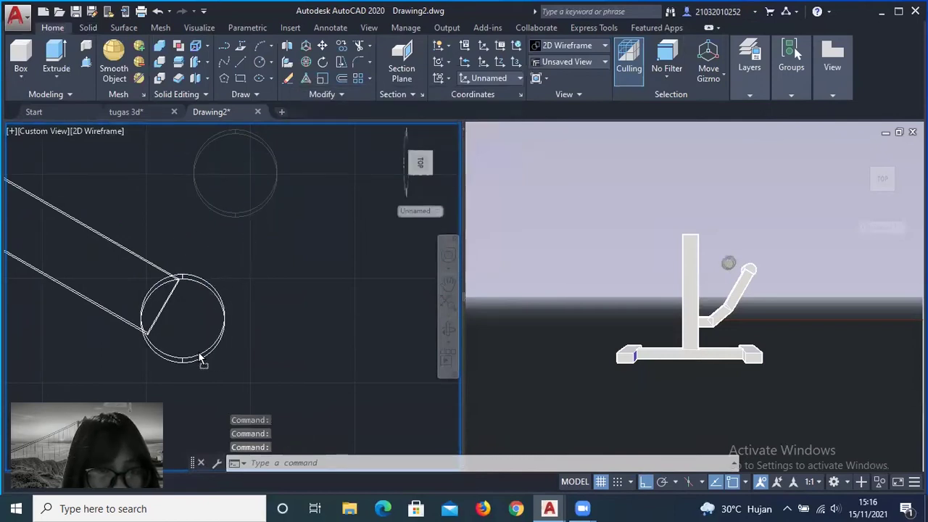
left_click(421, 171)
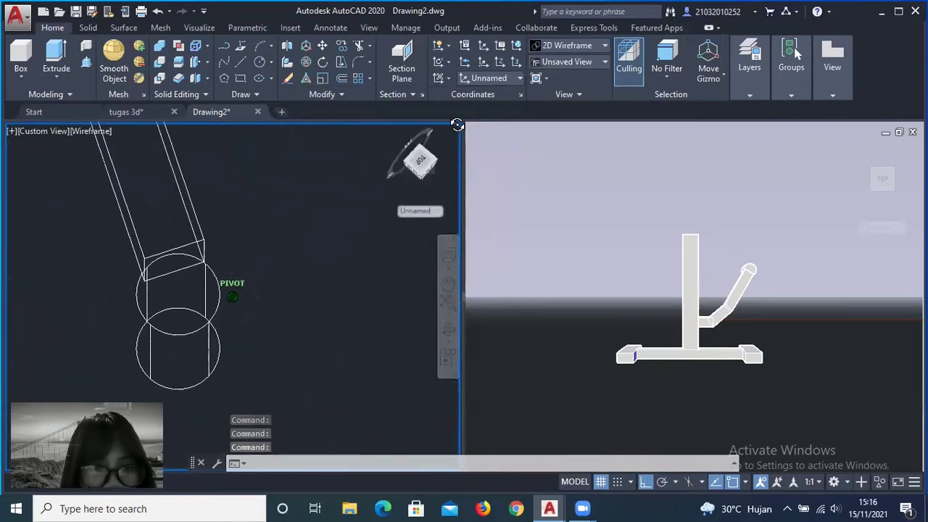
left_click(245, 313)
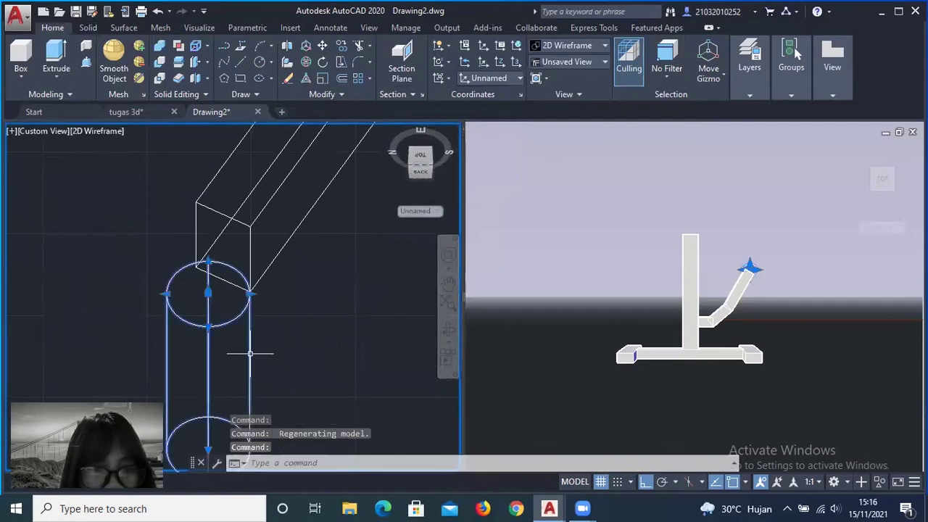
left_click_drag(252, 324, 255, 216)
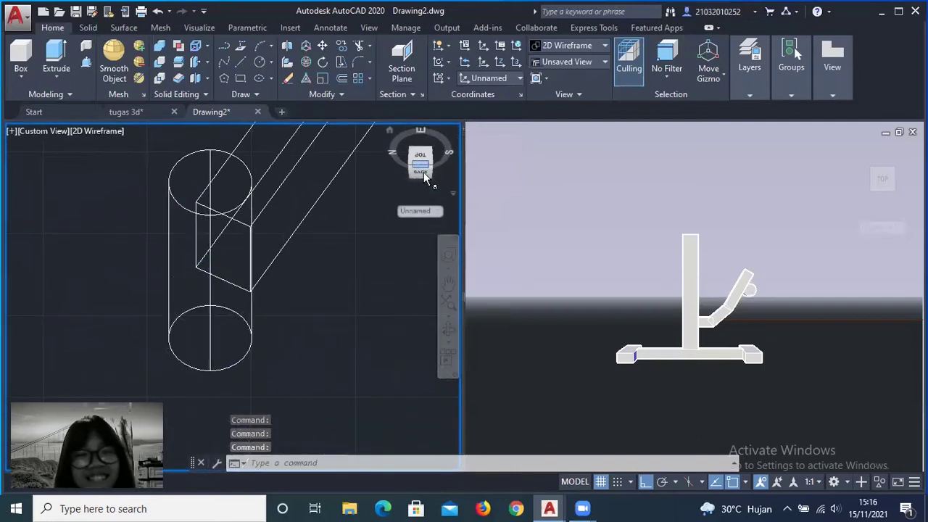
mouse_move(424, 178)
left_mouse_down()
mouse_move(170, 162)
mouse_move(286, 224)
left_mouse_up()
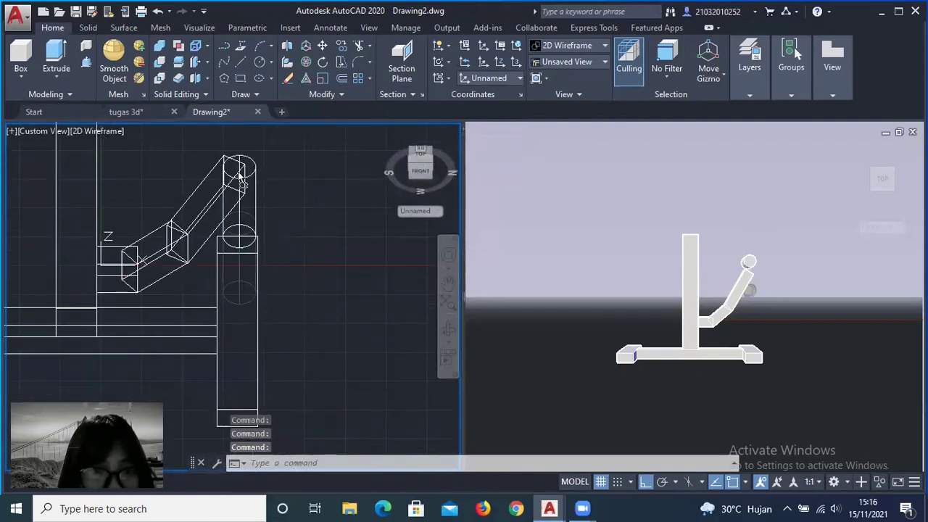
left_click(244, 199)
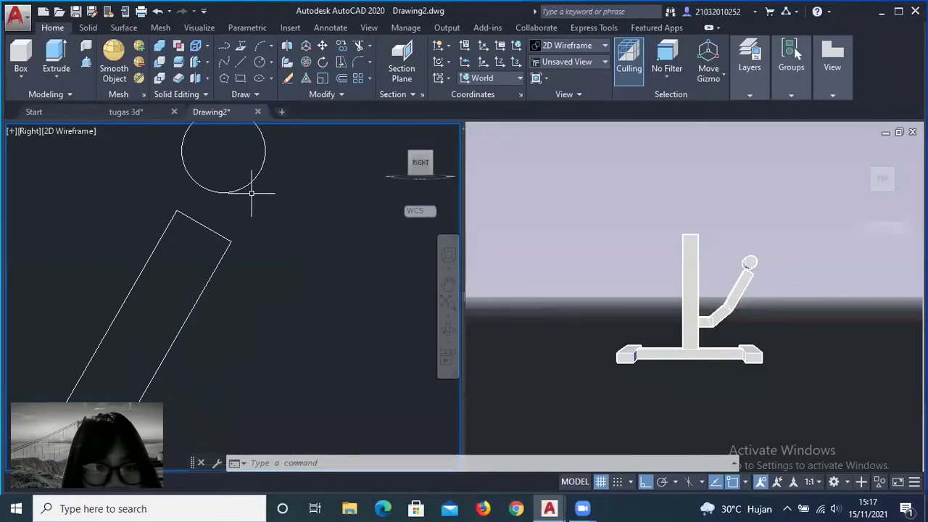
- From the back view, slide the cylinder left so it is centred on the arm
left_click(302, 267)
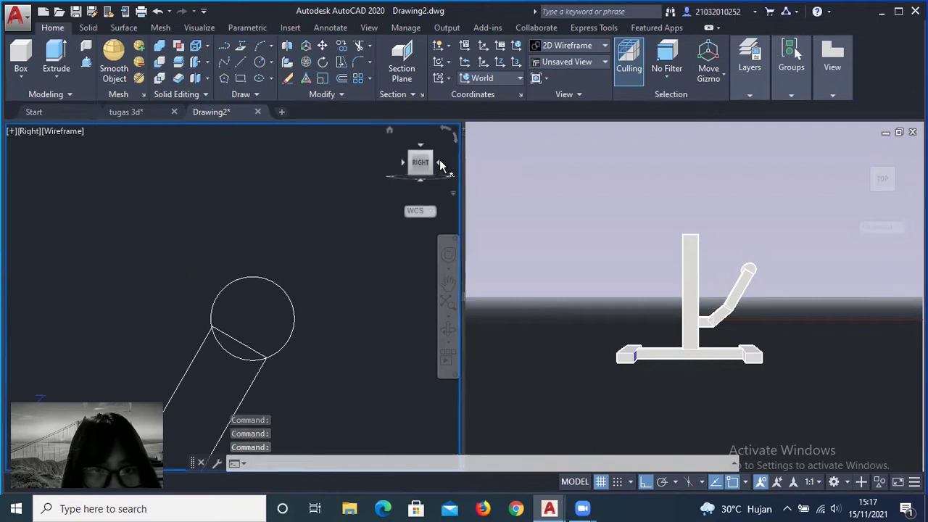
left_click(440, 165)
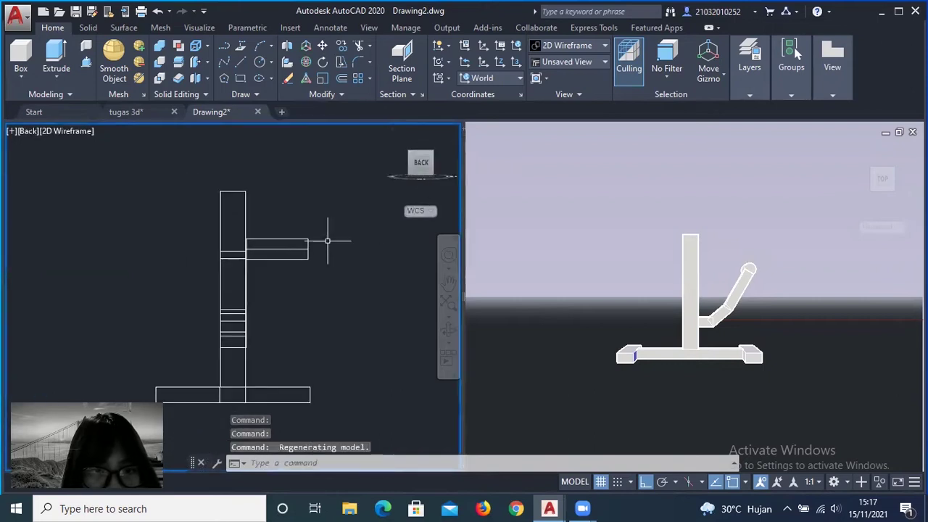
left_click_drag(194, 233, 158, 235)
left_click(278, 205)
left_click(288, 233)
left_click(273, 235)
left_click_drag(273, 235, 290, 227)
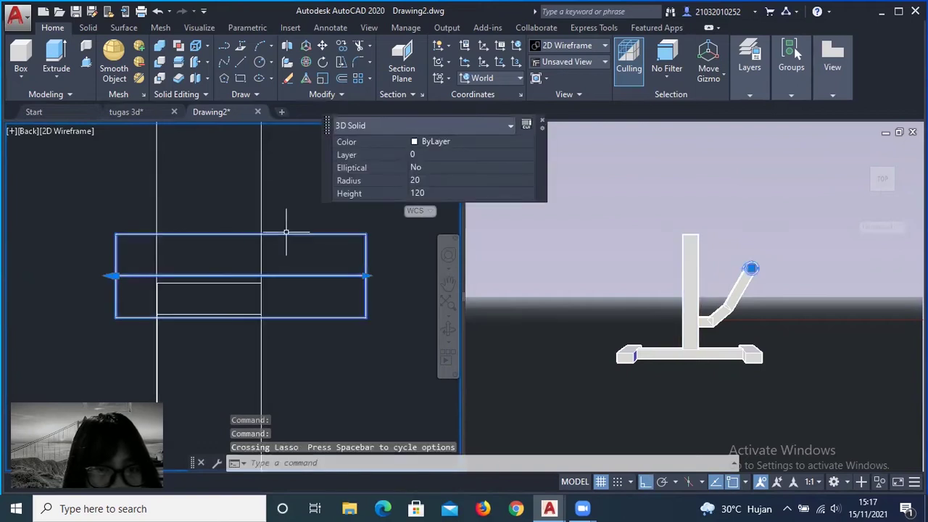
key("Escape")
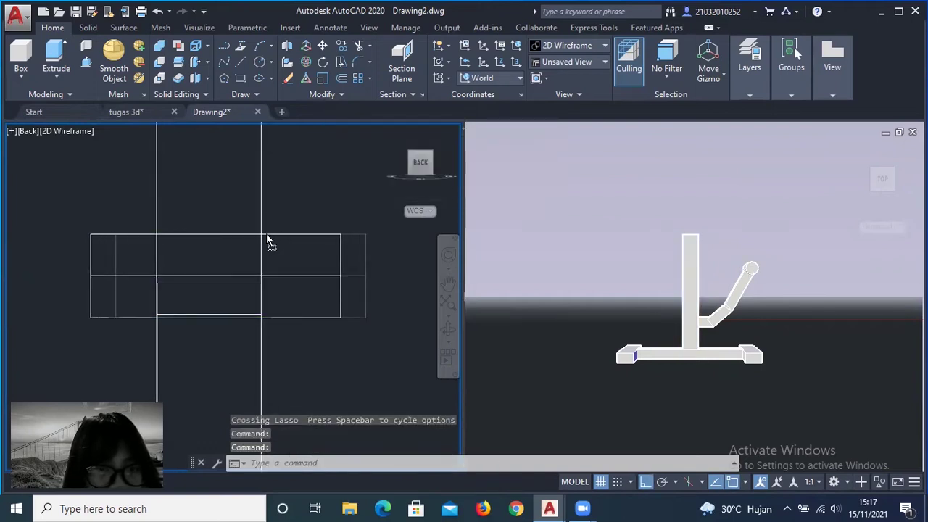
- Return to the right side view and orbit the stand back into 3D
left_click(404, 162)
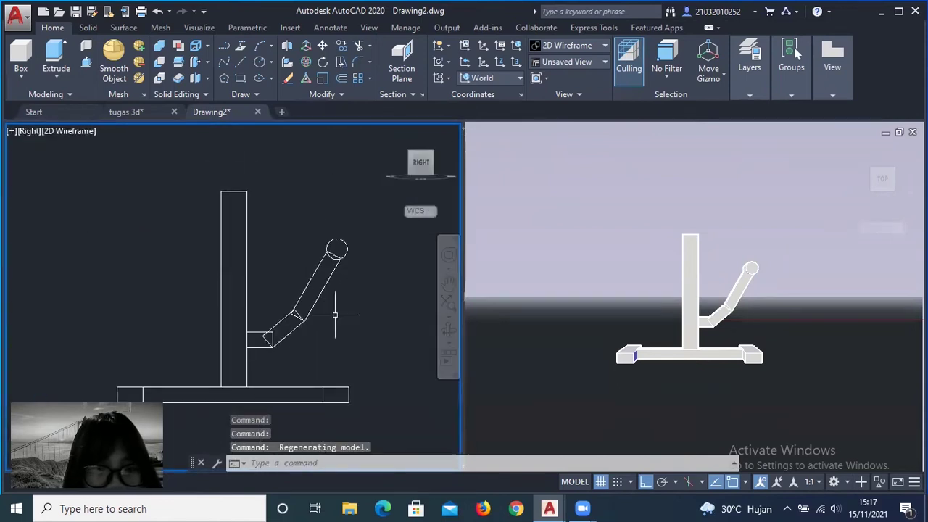
scroll(349, 351, "up", 3)
scroll(300, 348, "up", 2)
scroll(387, 296, "down", 5)
left_click_drag(421, 163, 344, 227)
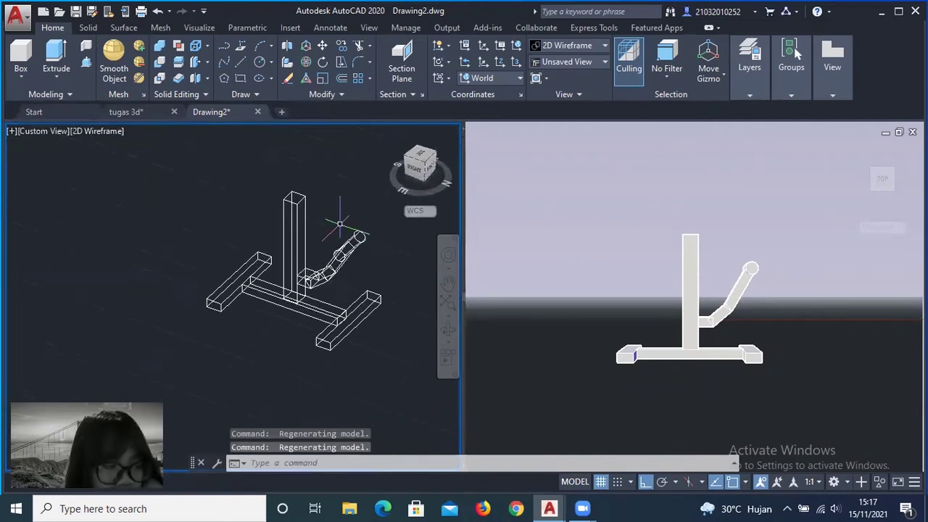
- Draw a 300 × 160 × 30 box beside the stand, redoing a first attempt with width 150
left_click(20, 58)
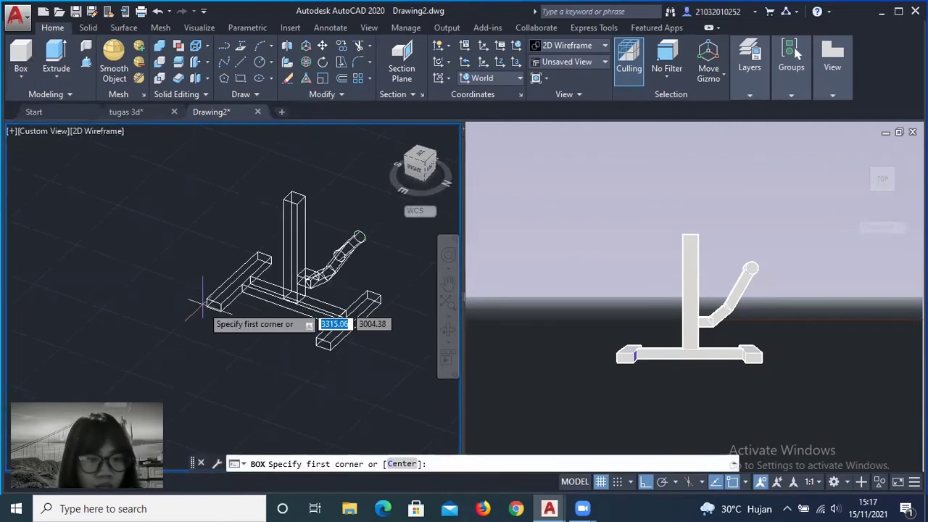
left_click(185, 387)
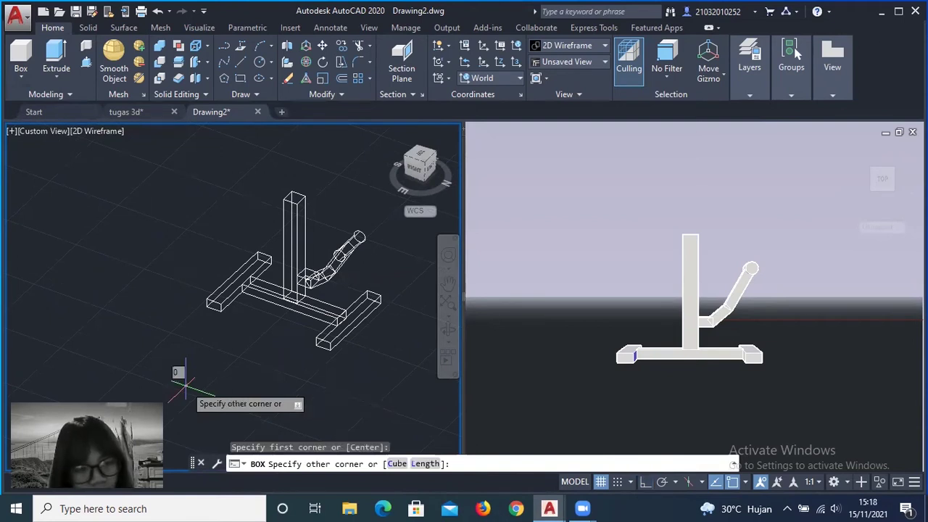
type("300")
key("Tab")
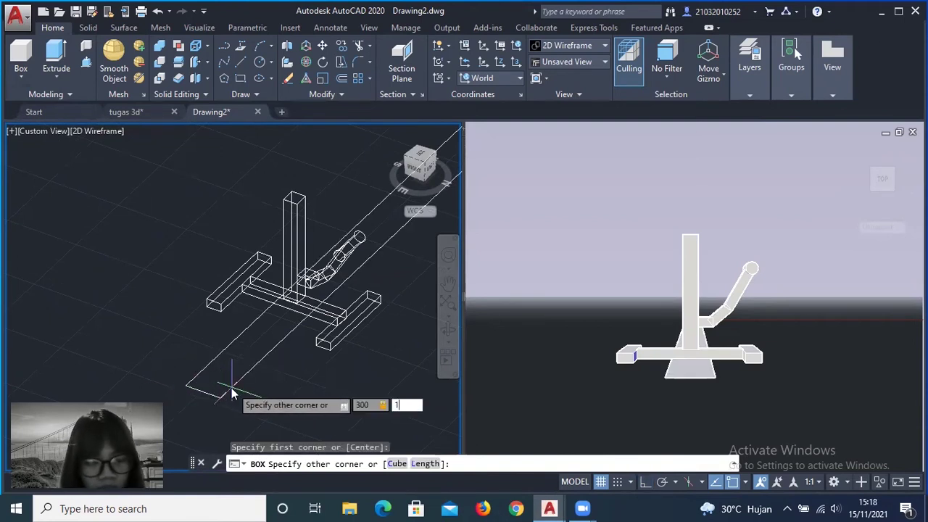
key("Tab")
key("Escape")
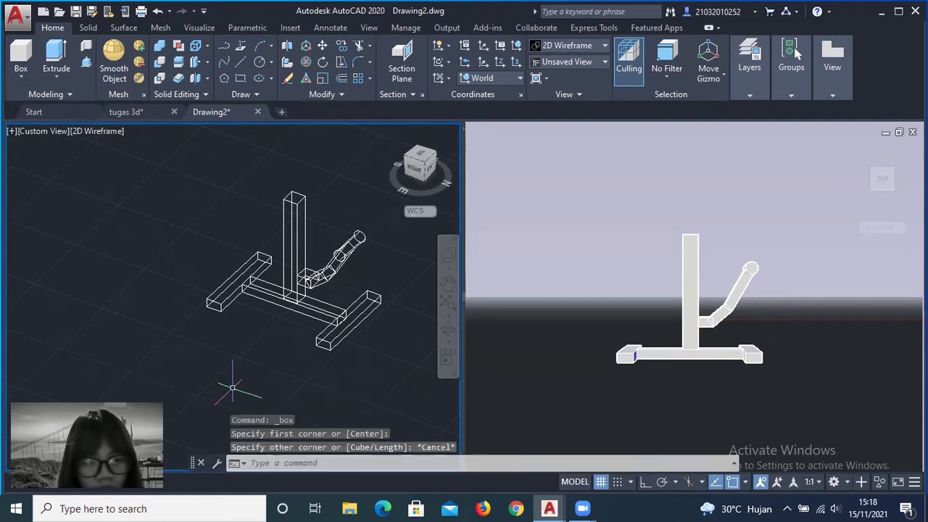
left_click(21, 48)
left_click(150, 326)
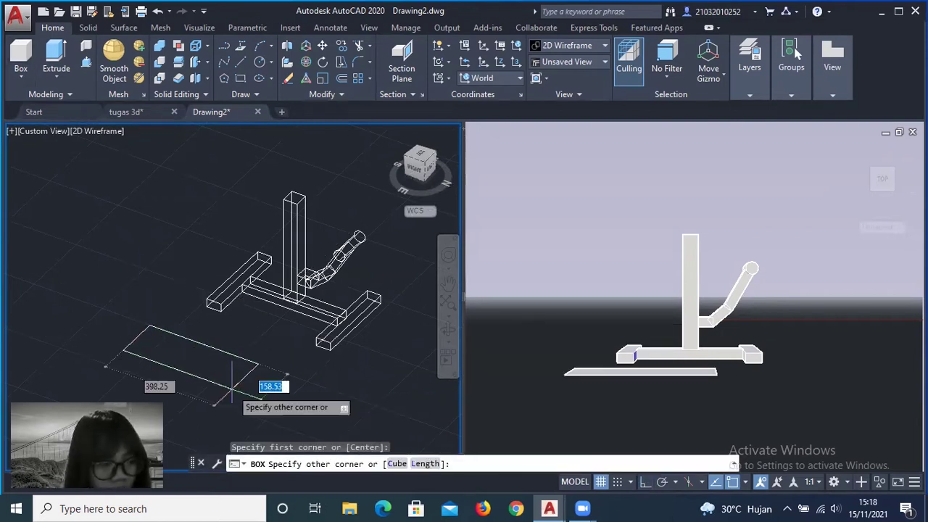
type("0")
key("Tab")
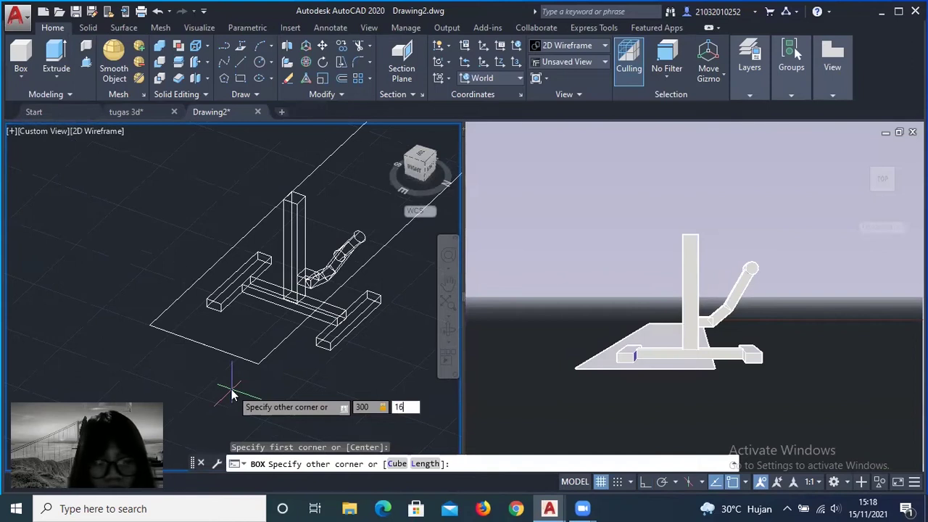
type("160")
key("Tab")
type("3")
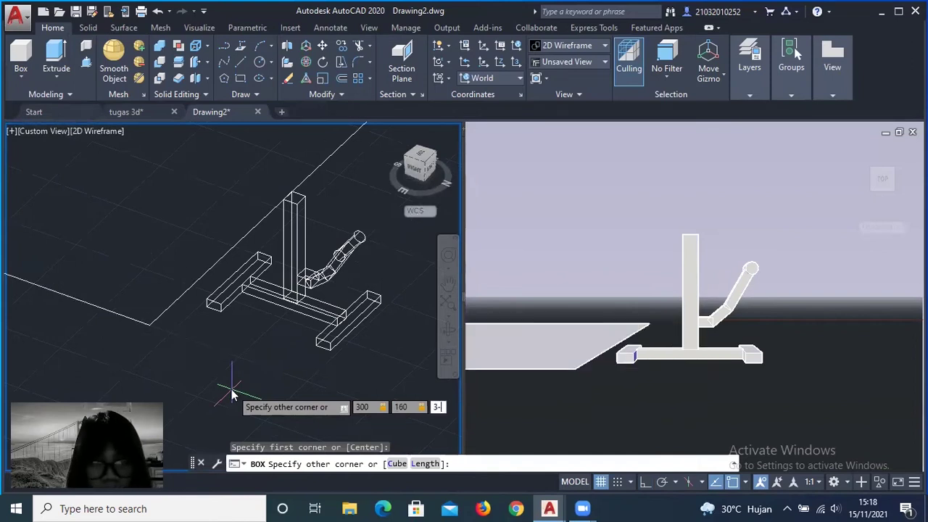
type("0")
key("Return")
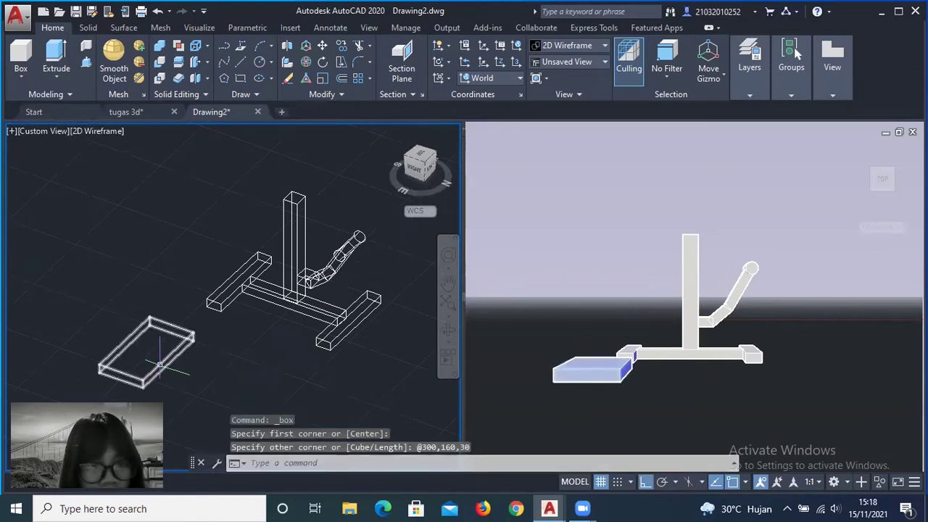
- Rotate the slab in 3D about an axis with the rotate gizmo
left_click(149, 366)
left_click(308, 62)
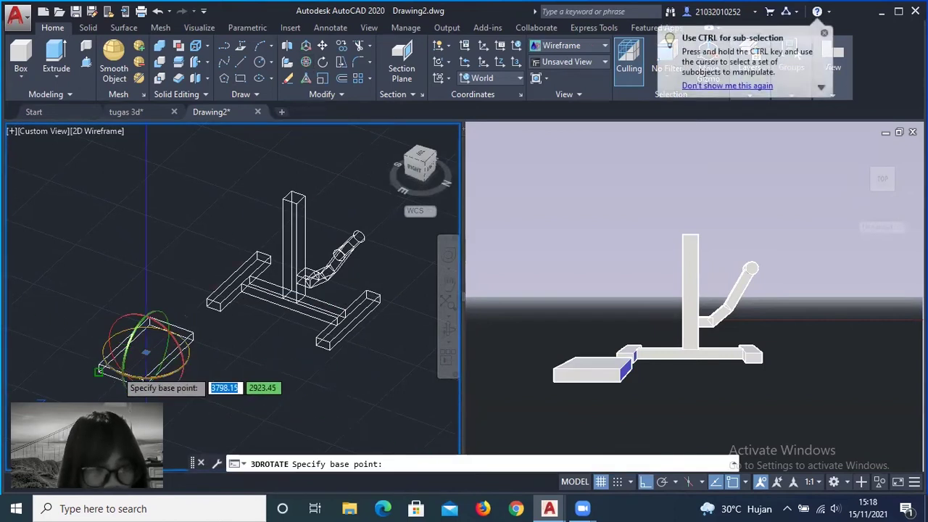
left_click(138, 370)
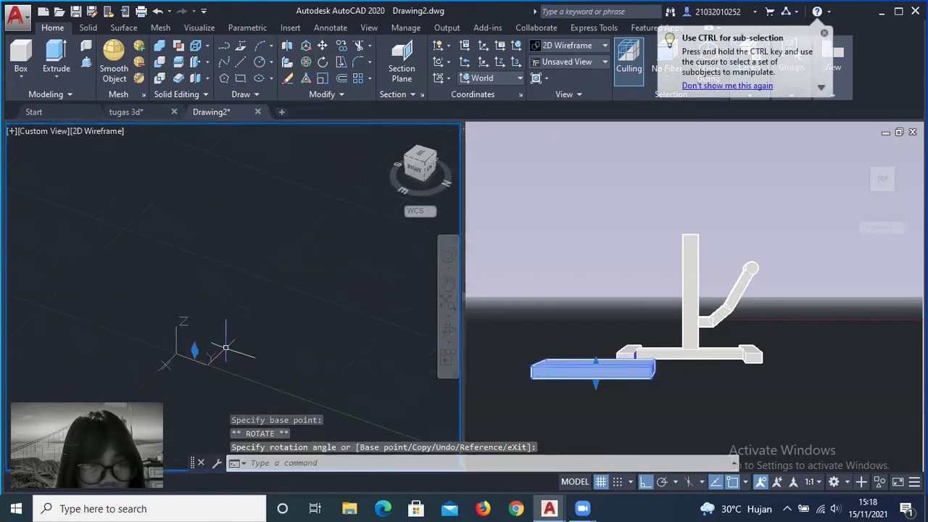
left_click(240, 329)
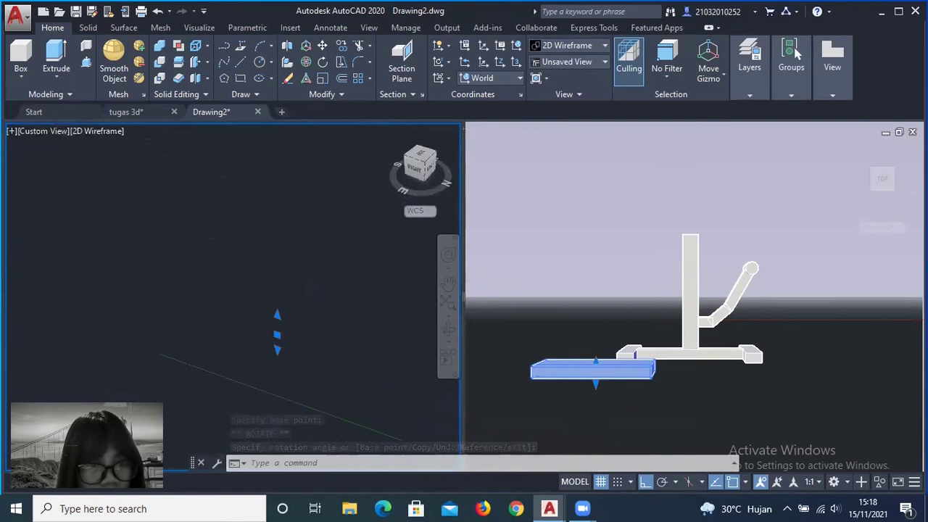
- Switch to Top view, move the slab out of place, and pan to empty space
left_click(237, 343)
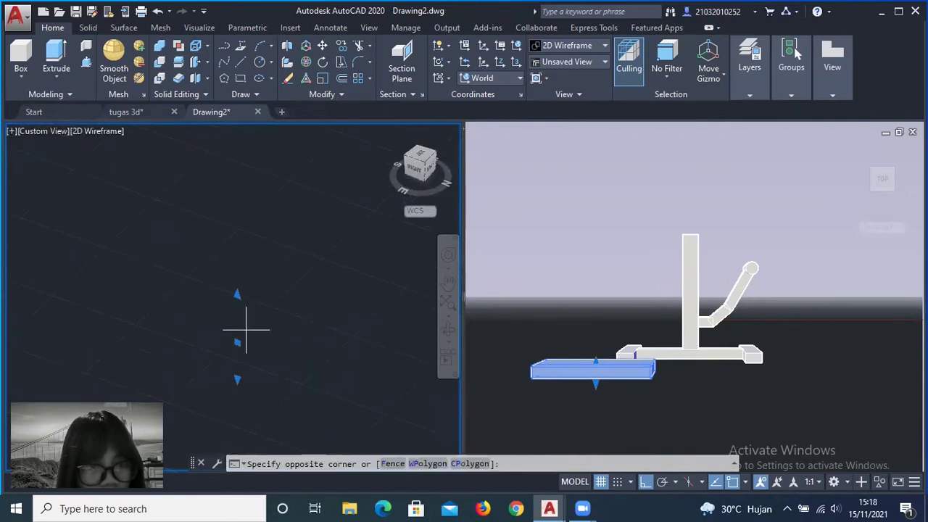
key("Escape")
mouse_move(254, 327)
middle_mouse_down()
mouse_move(219, 190)
mouse_move(96, 314)
middle_mouse_up()
mouse_move(97, 313)
left_mouse_down()
mouse_move(149, 181)
mouse_move(127, 207)
left_mouse_up()
middle_click_drag(124, 322, 414, 155, "shift")
left_click(418, 157)
left_click(176, 258)
left_click_drag(168, 262, 290, 268)
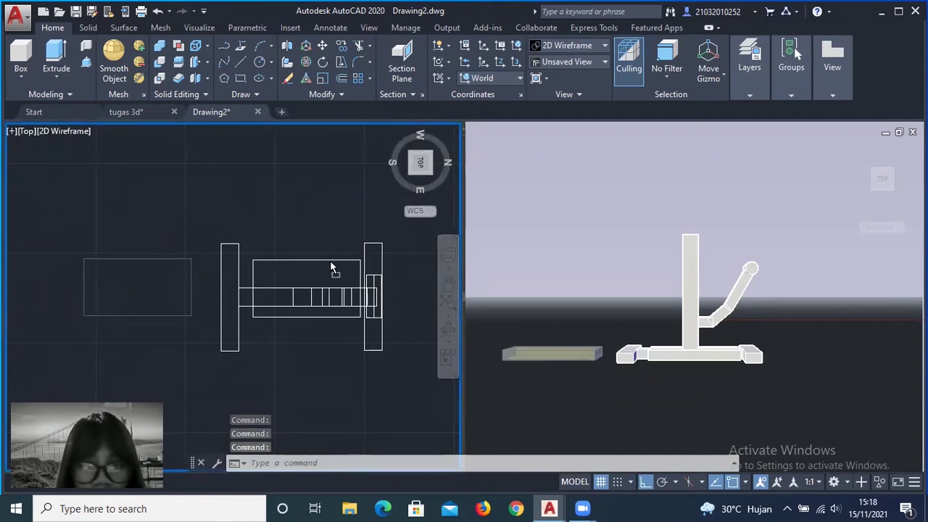
middle_click_drag(103, 243, 203, 167)
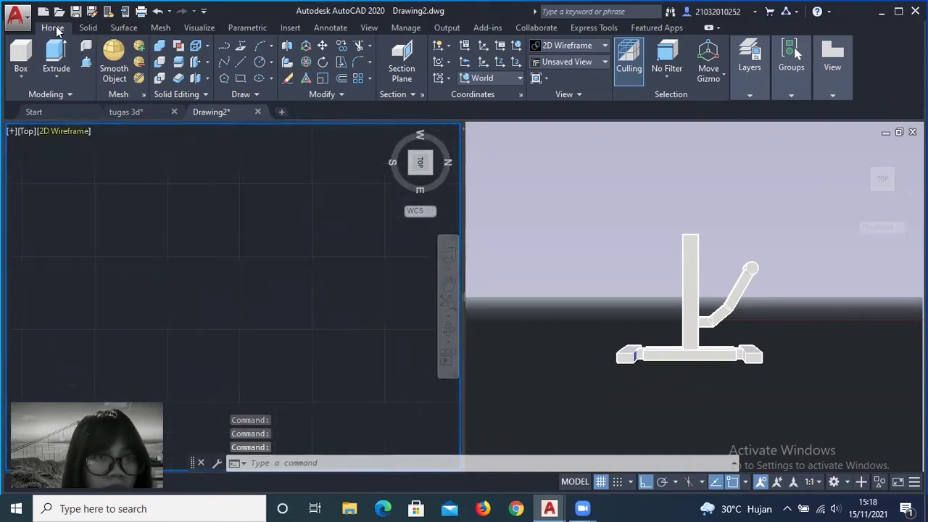
- Draw a 300-unit line, then undo it and the stray zoom changes
left_click(241, 64)
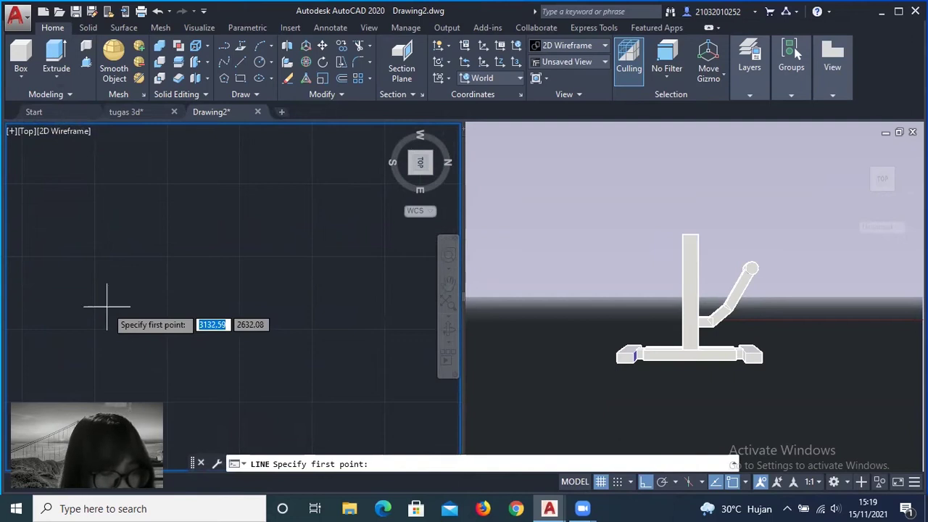
left_click(107, 306)
key("Return")
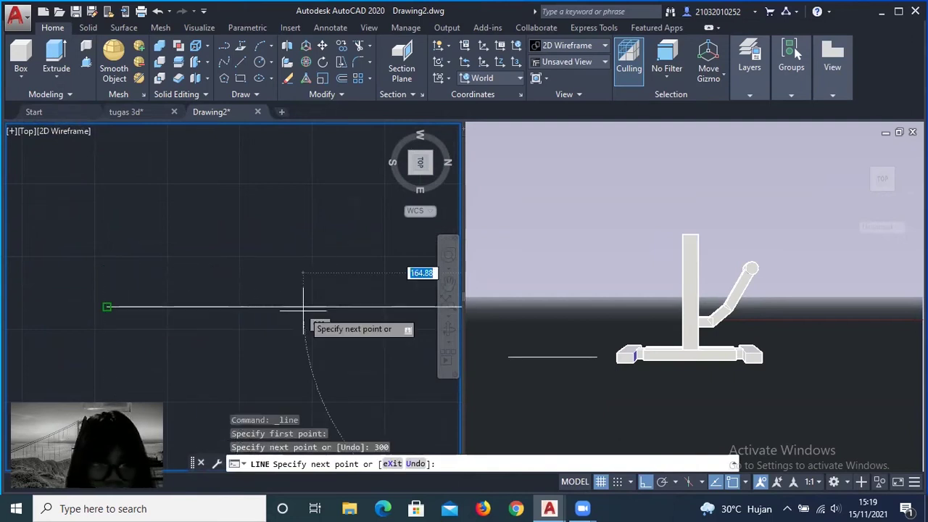
scroll(451, 307, "down", 1)
key("Escape")
middle_click_drag(331, 280, 270, 364)
scroll(283, 338, "down", 1)
key("Escape")
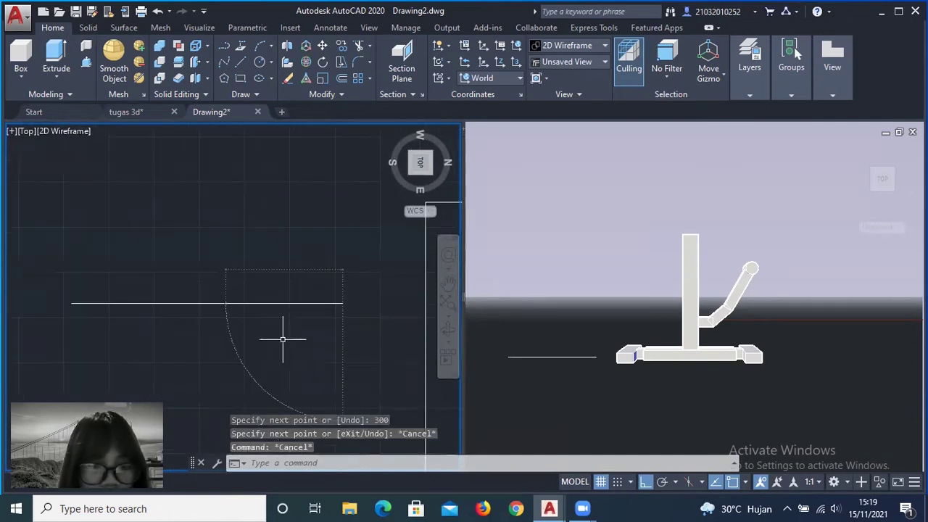
key("ctrl+z")
key("ctrl+z")
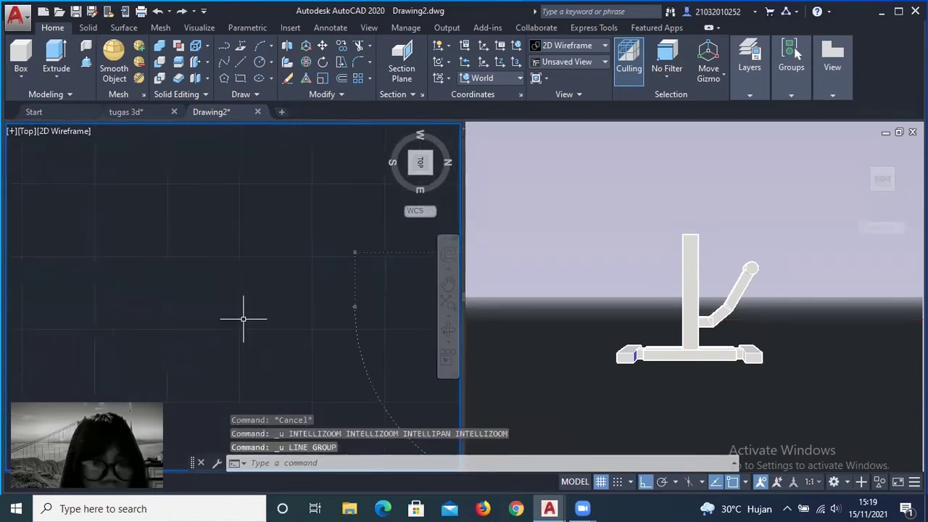
key("ctrl+z")
scroll(255, 317, "down", 2)
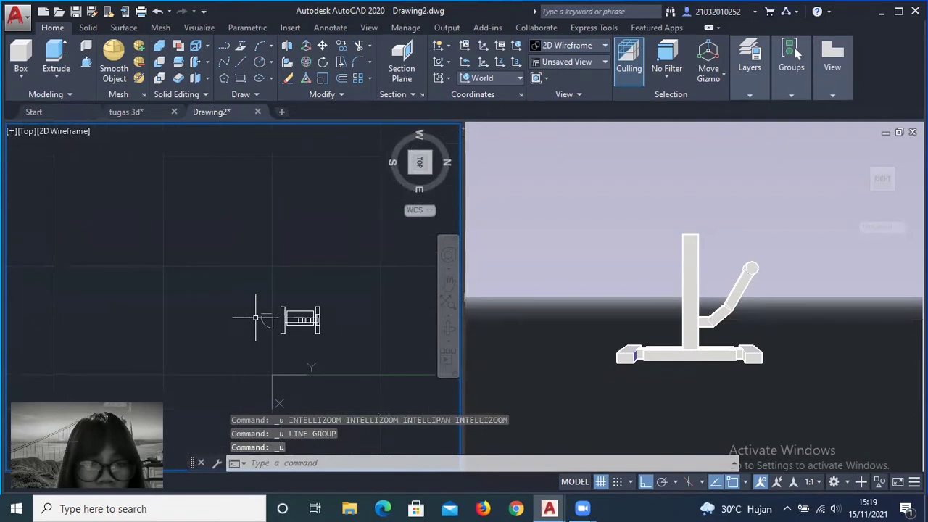
left_click(157, 11)
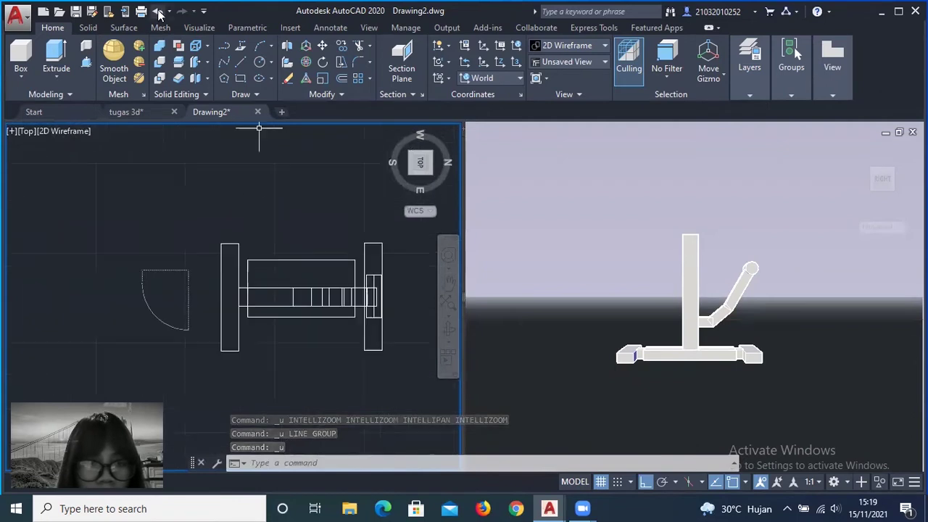
left_click(181, 270)
scroll(383, 282, "up", 2)
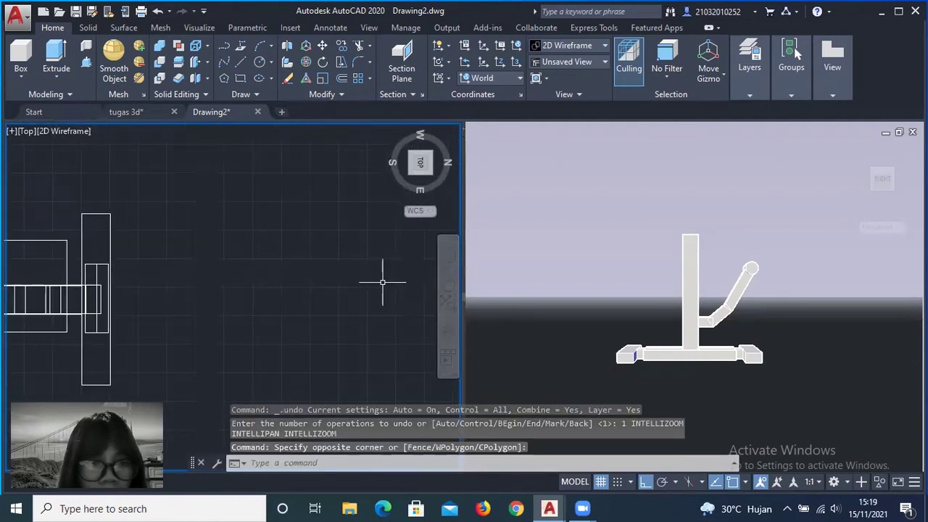
- Draw a 300-unit horizontal line from a new start point and select it
left_click(225, 47)
left_click(194, 285)
type("300")
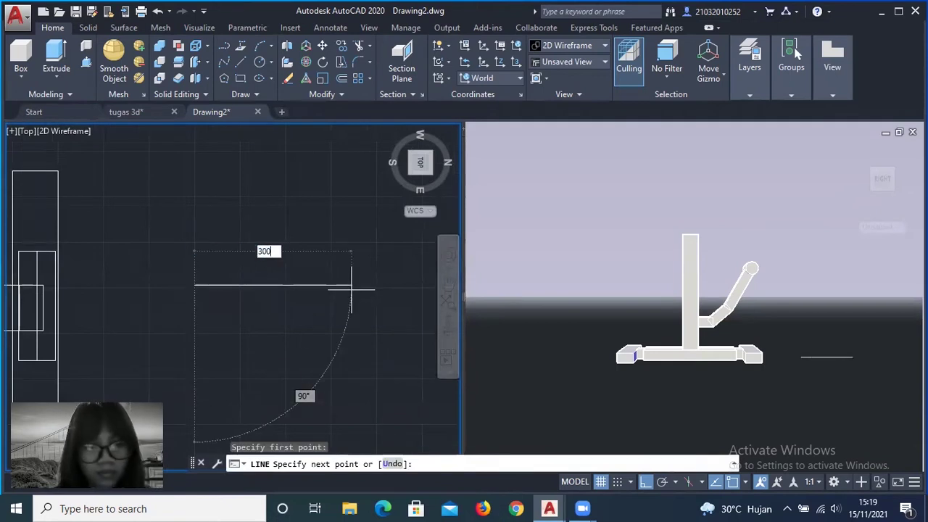
key("Return")
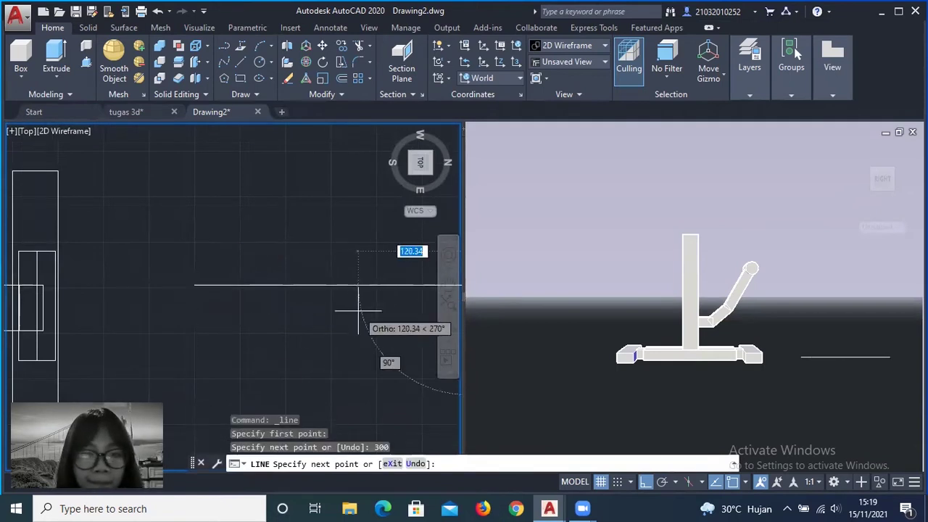
middle_click_drag(450, 268, 278, 271)
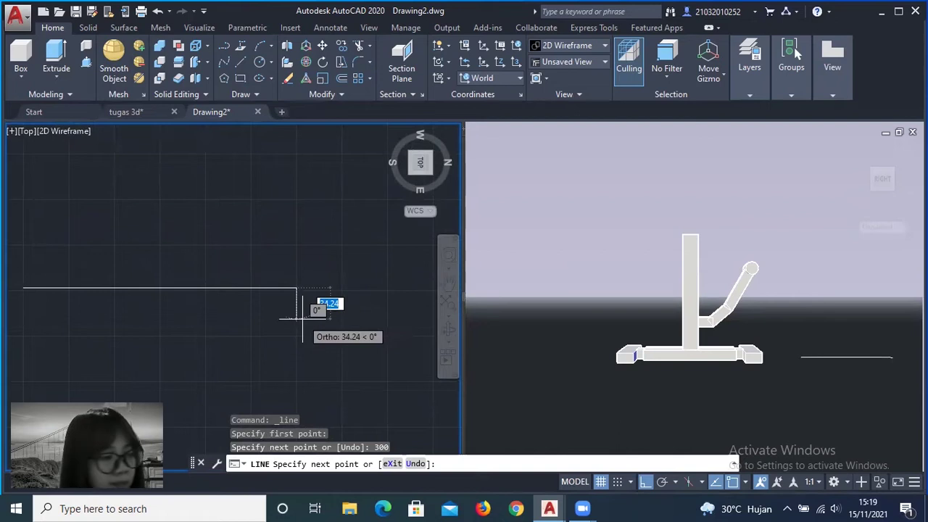
key("Escape")
middle_click_drag(214, 313, 238, 316)
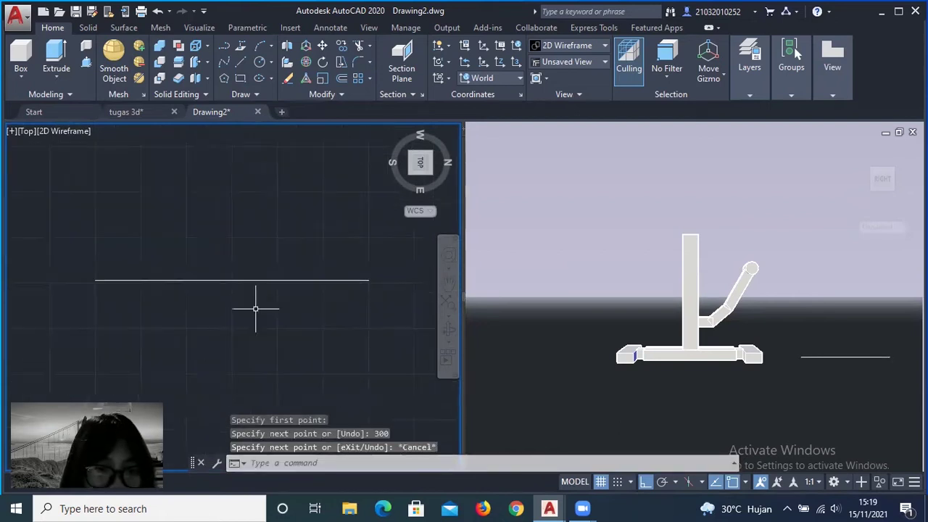
left_click(246, 280)
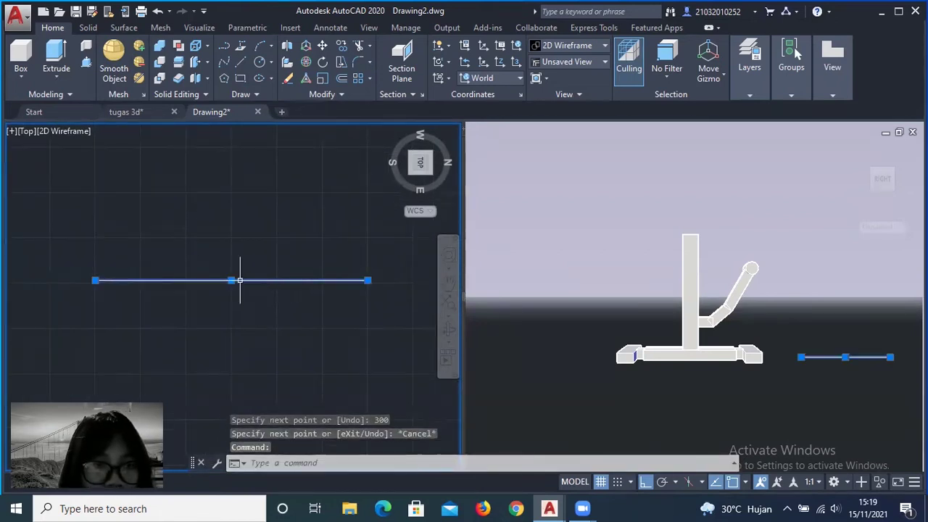
- Copy the line 10 units away with COPY to make a parallel line
type("cop")
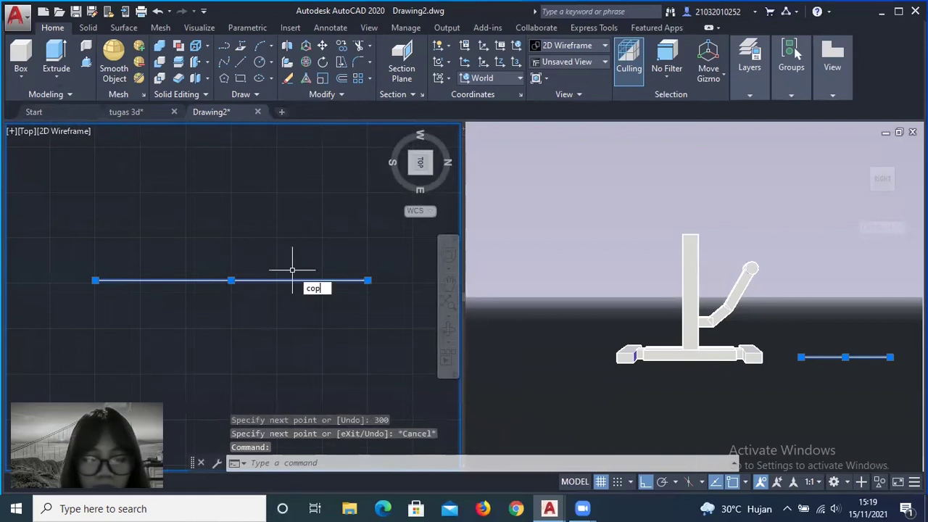
key("Return")
left_click(287, 282)
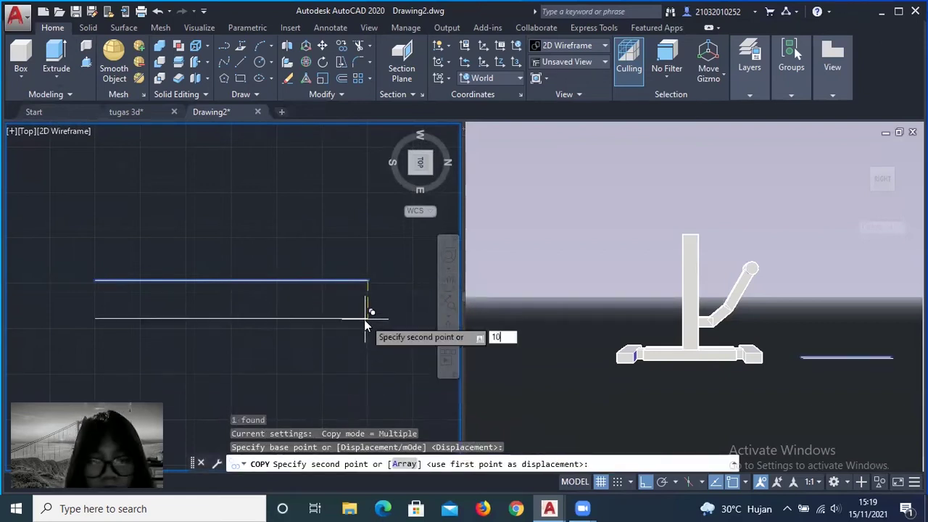
key("Return")
key("Escape")
scroll(368, 311, "up", 2)
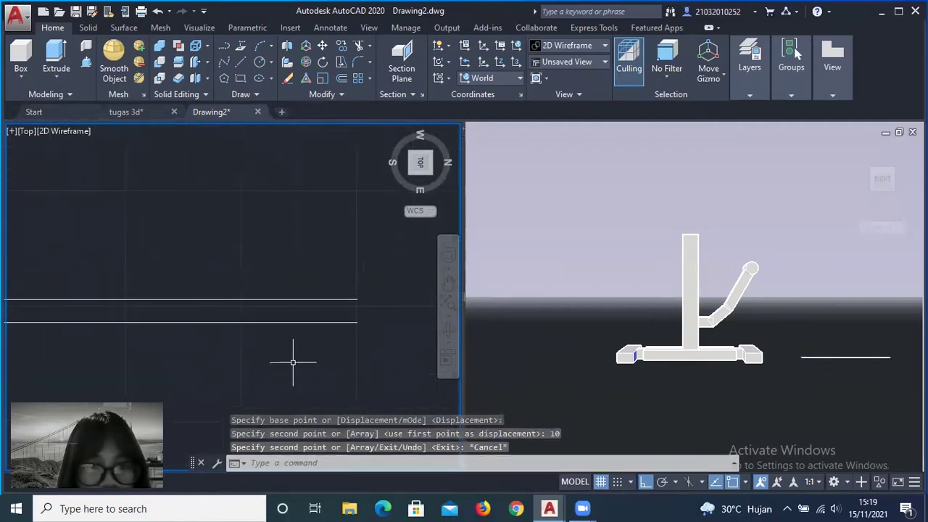
- Shorten the copied line by 10 at its right end and pull its left end inward
left_click(336, 321)
left_click(356, 322)
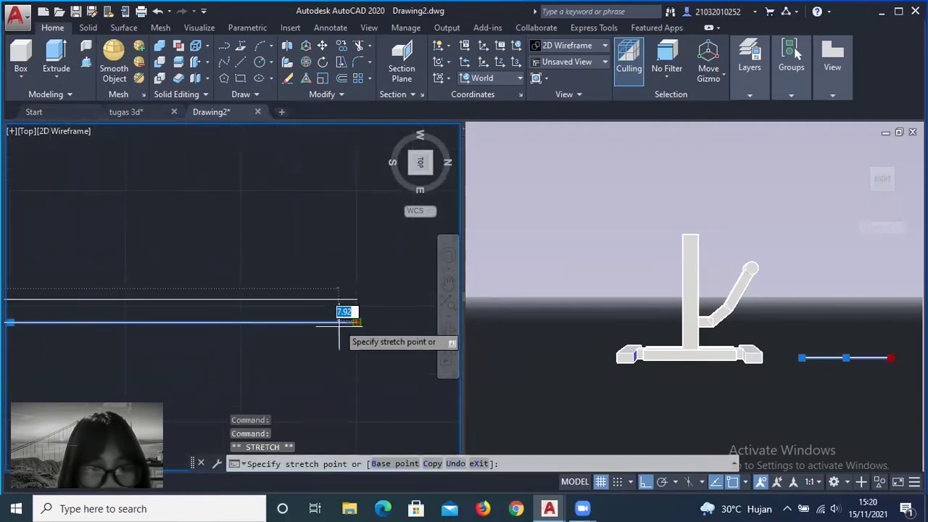
type("-10")
key("Return")
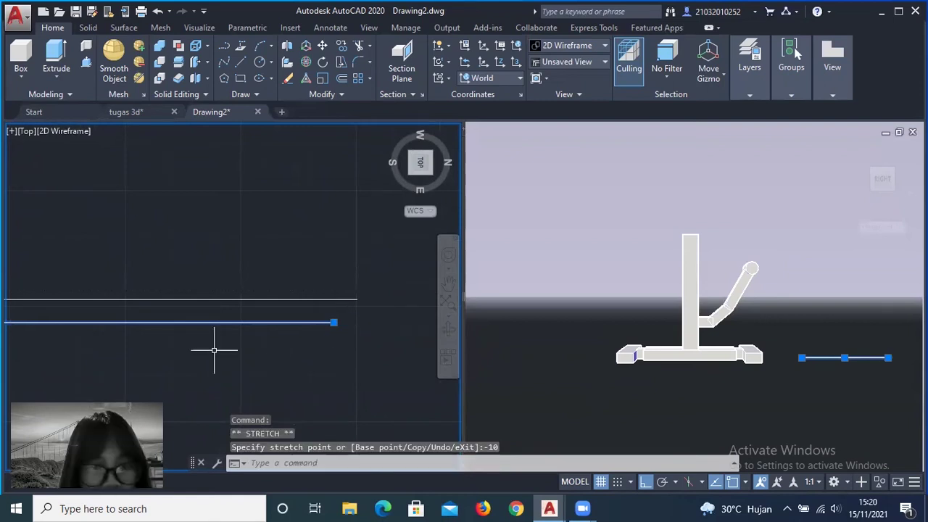
scroll(169, 355, "down", 2)
scroll(232, 343, "up", 3)
left_click(205, 336)
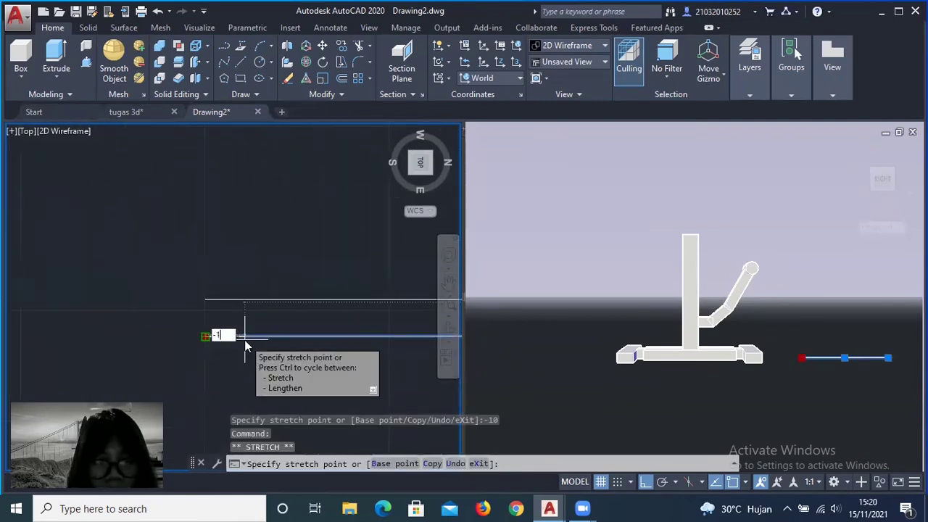
left_click(243, 335)
key("Escape")
scroll(217, 239, "down", 3)
scroll(130, 203, "up", 1)
- Draw a trial diagonal between the two line ends, then erase it
left_click(236, 64)
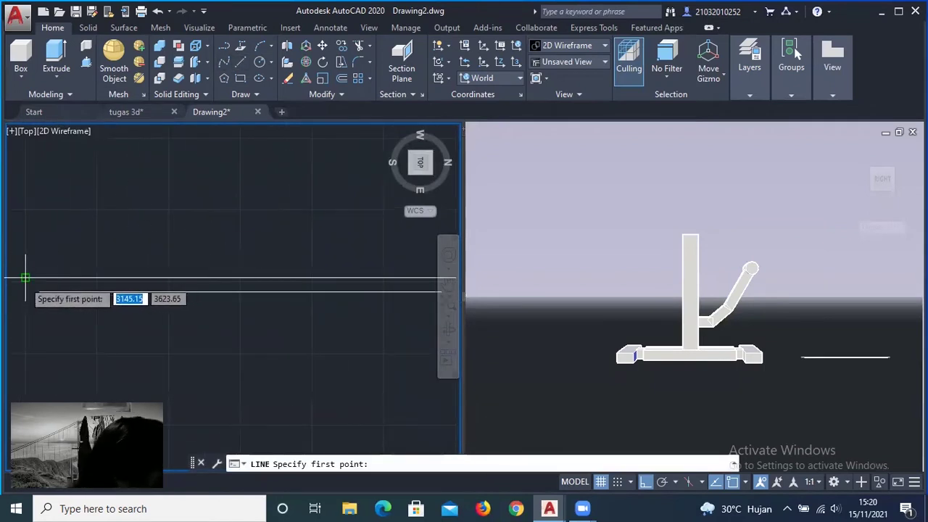
left_click(26, 278)
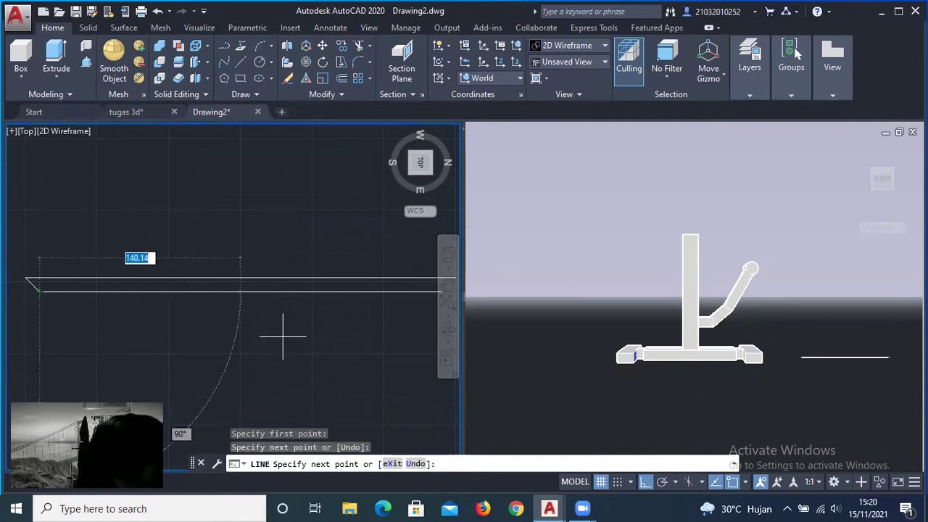
key("Escape")
middle_click_drag(311, 352, 58, 330)
scroll(211, 251, "up", 3)
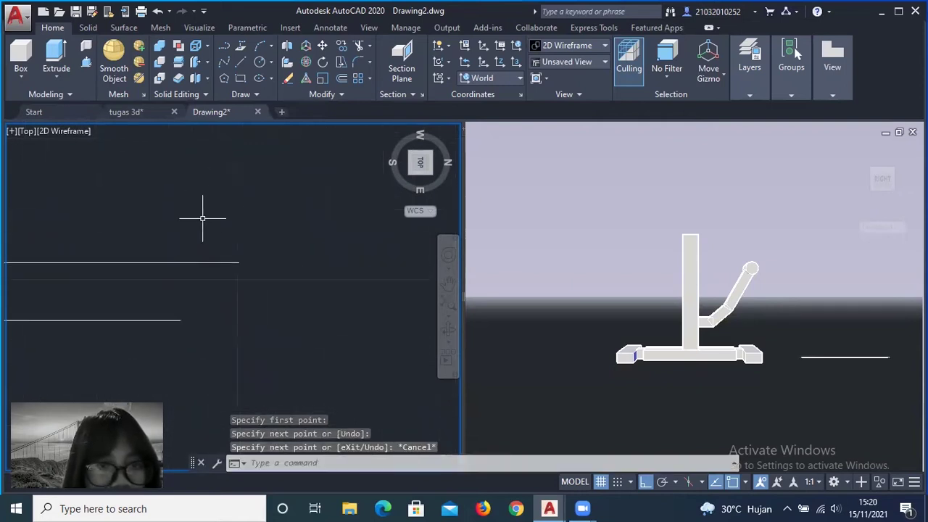
key("Return")
left_click(180, 320)
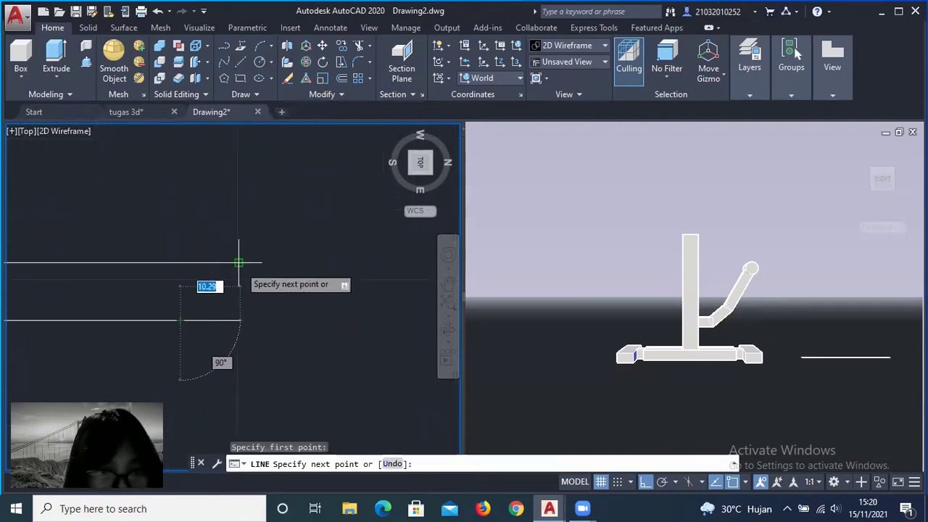
left_click(280, 239)
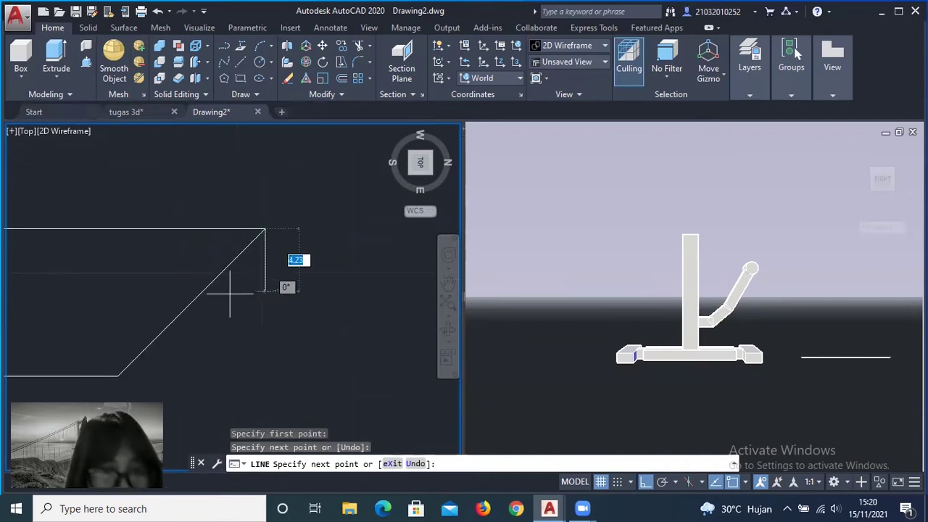
scroll(435, 319, "down", 2)
scroll(379, 331, "up", 2)
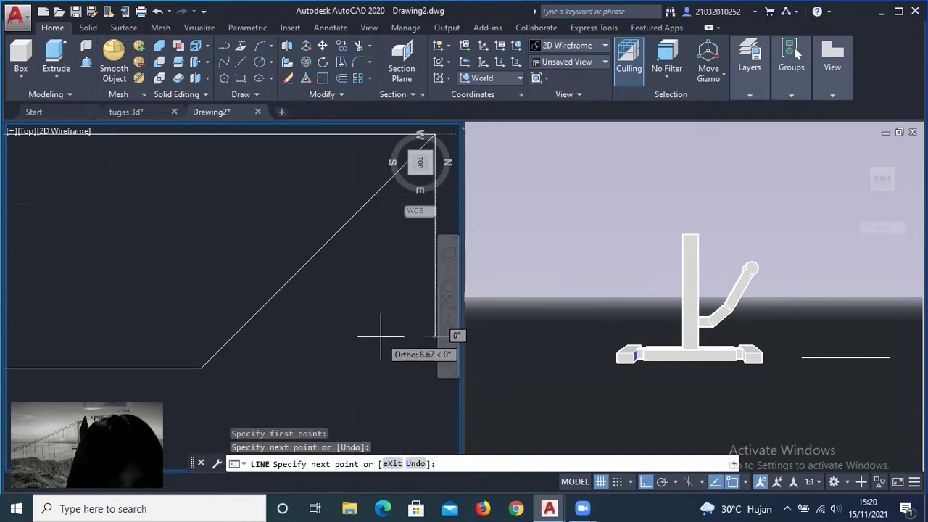
key("Escape")
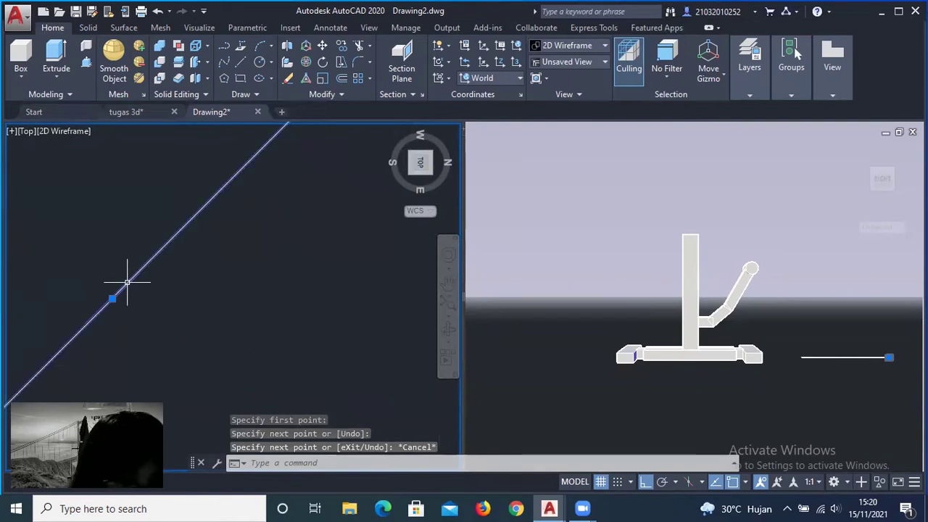
type("e")
key("Return")
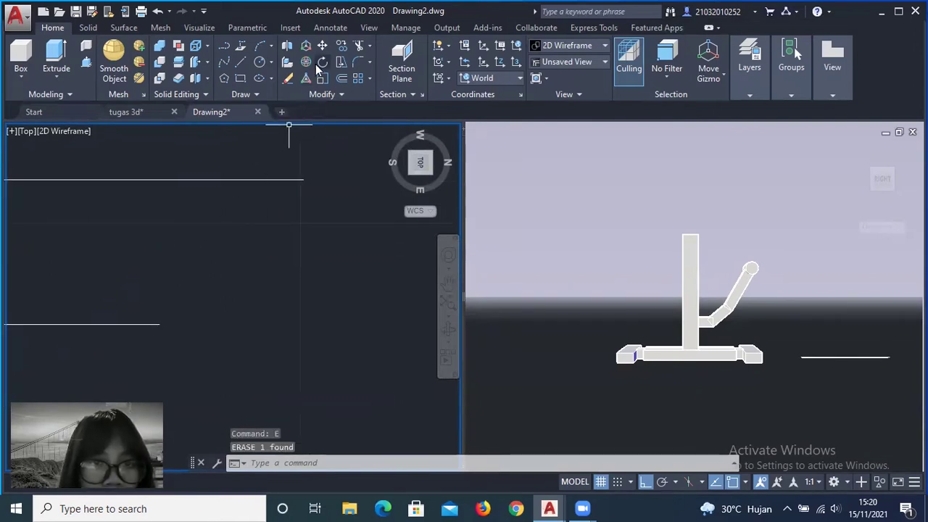
- Draw another line from the lower line's end to the upper one, and erase the extra segment
left_click(224, 45)
left_click(159, 324)
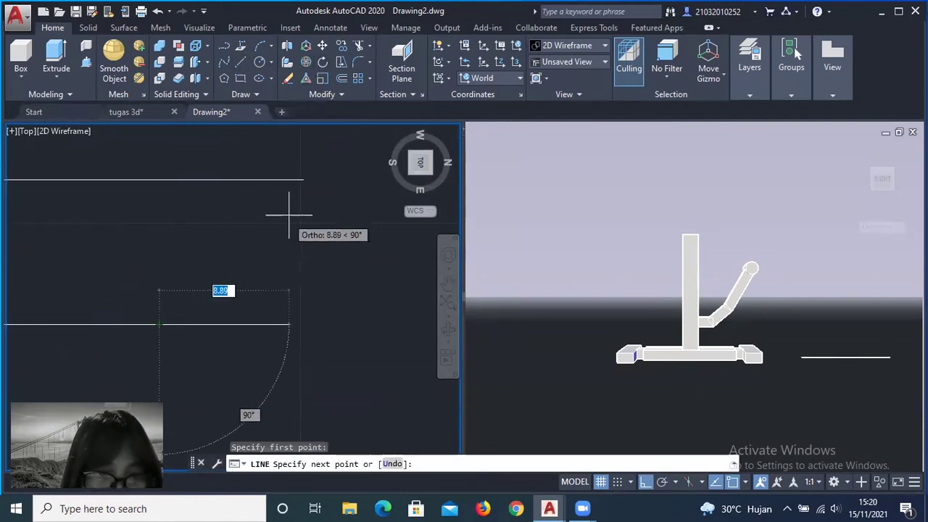
left_click(304, 180)
key("Escape")
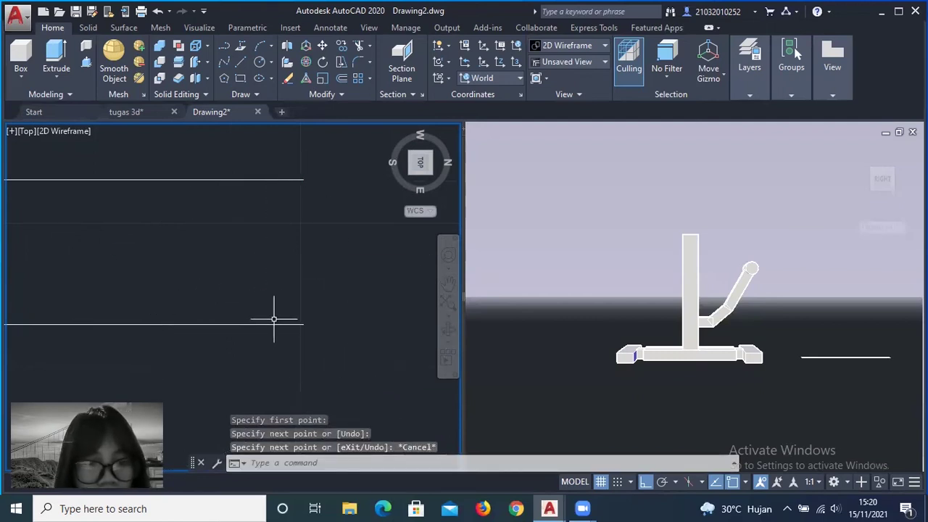
left_click(272, 324)
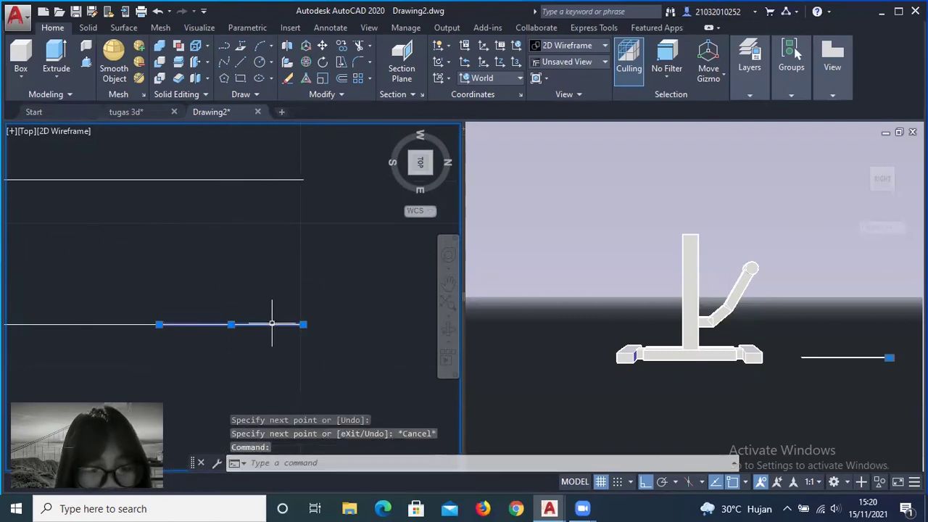
left_click(323, 61)
key("Escape")
left_click(265, 324)
key("Escape")
left_click(278, 325)
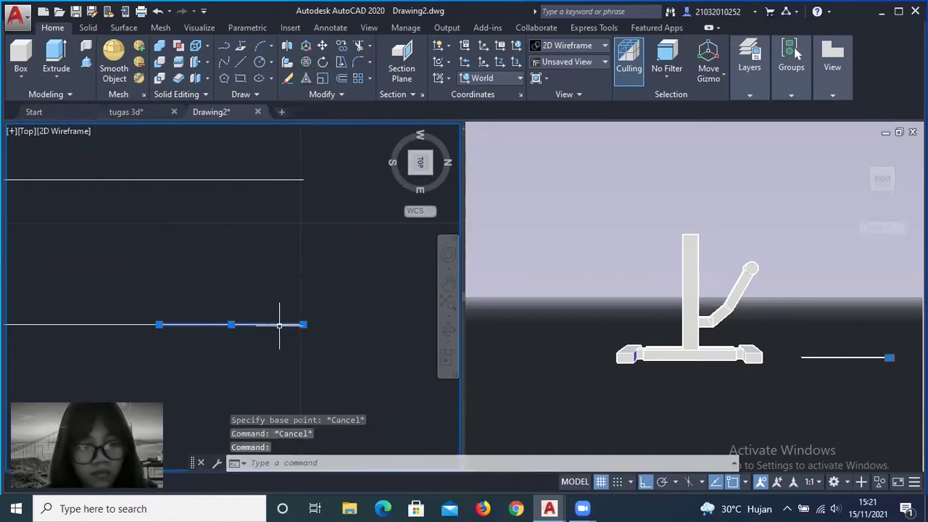
type("e")
key("Return")
- With Ortho off, draw the 14.14-unit angled line joining both line ends, and orbit to check it
left_click(646, 482)
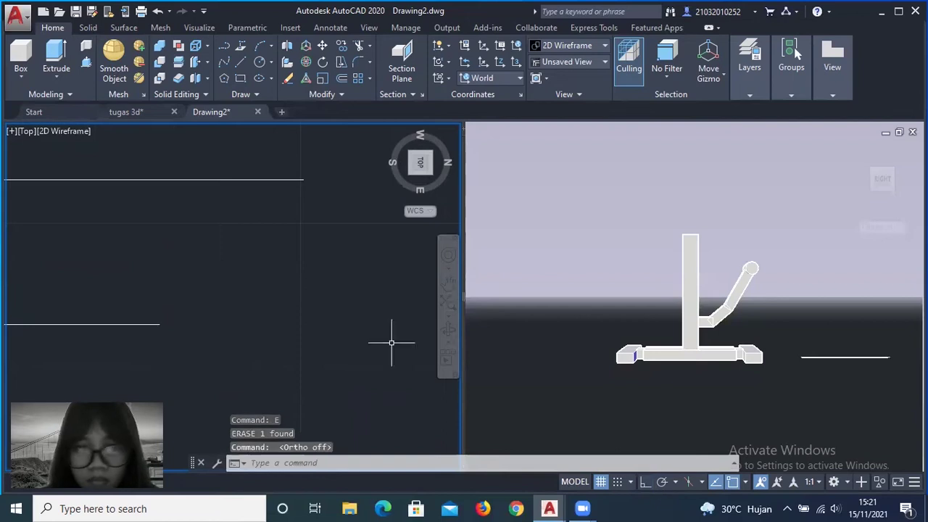
left_click(227, 64)
left_click(159, 324)
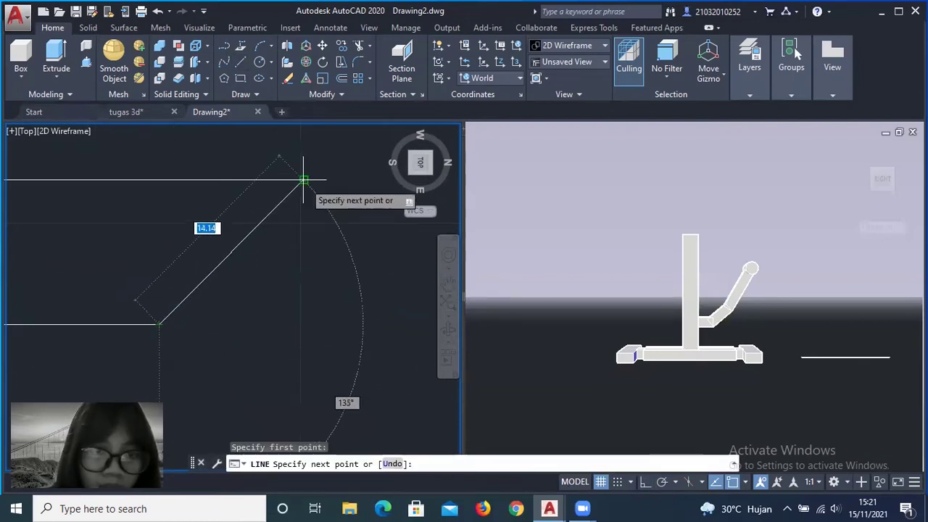
scroll(303, 180, "up", 3)
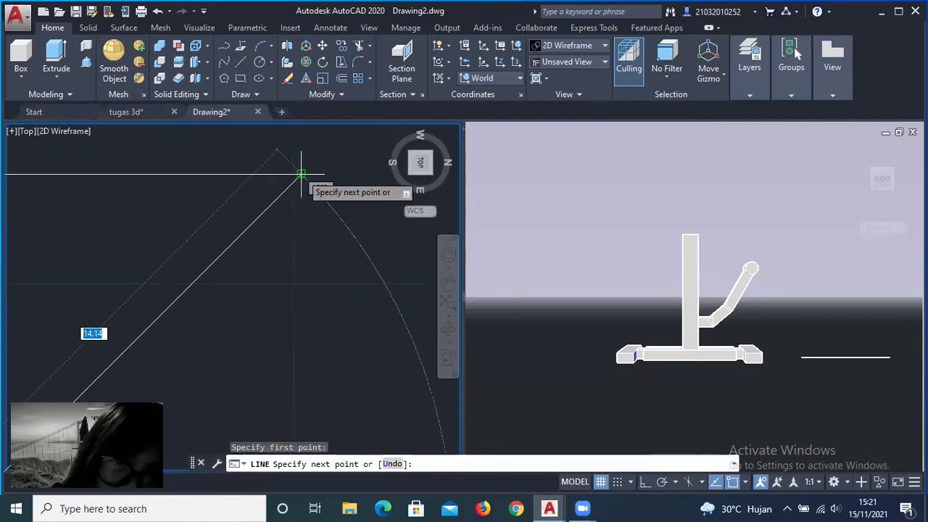
left_click(301, 174)
scroll(301, 139, "down", 2)
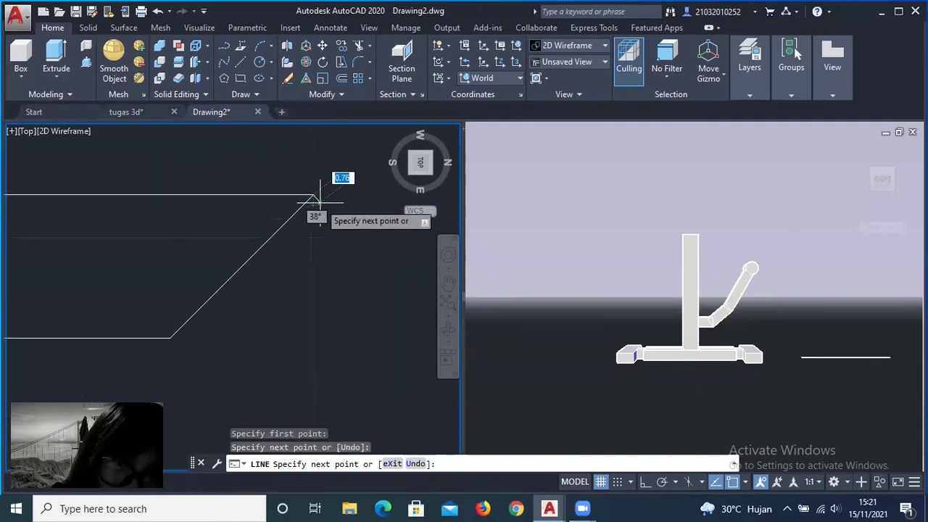
key("Escape")
scroll(224, 258, "down", 3)
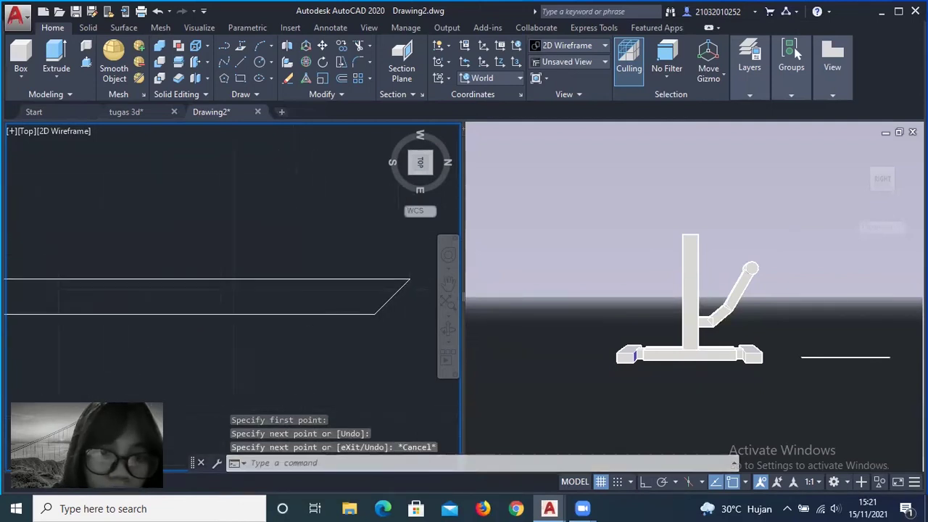
scroll(311, 314, "down", 2)
scroll(255, 252, "up", 5)
scroll(249, 259, "down", 3)
scroll(186, 247, "up", 3)
scroll(211, 253, "down", 3)
left_click_drag(421, 163, 420, 155)
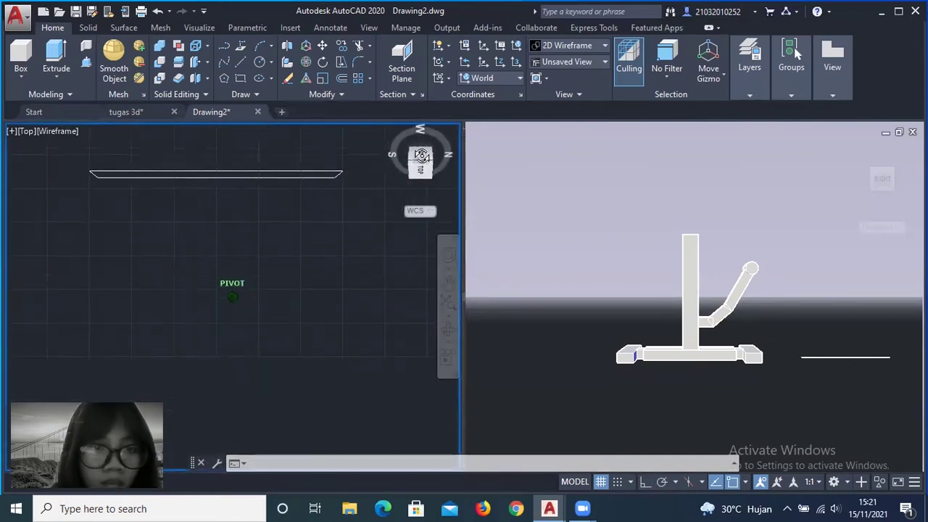
- Extrude the trapezoid profile 160 units into a solid slab and orbit around it
left_click_drag(267, 231, 41, 207)
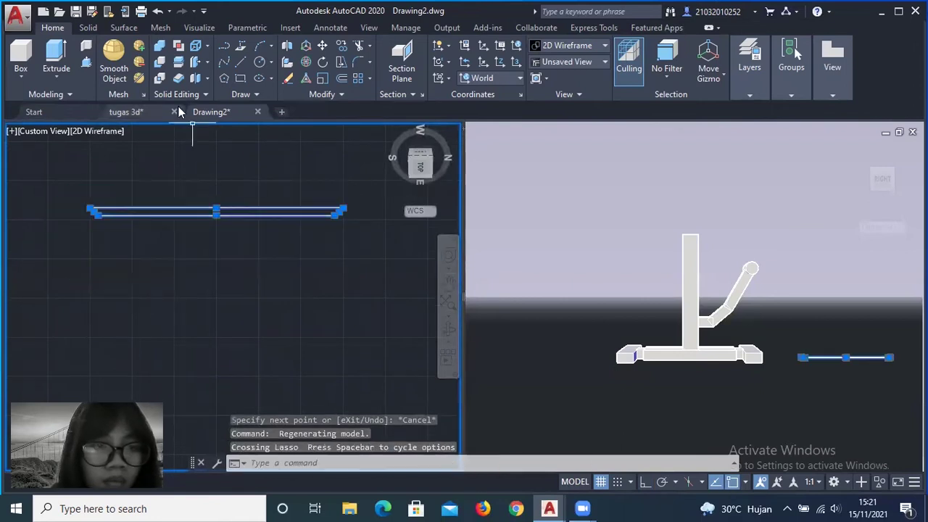
left_click(55, 54)
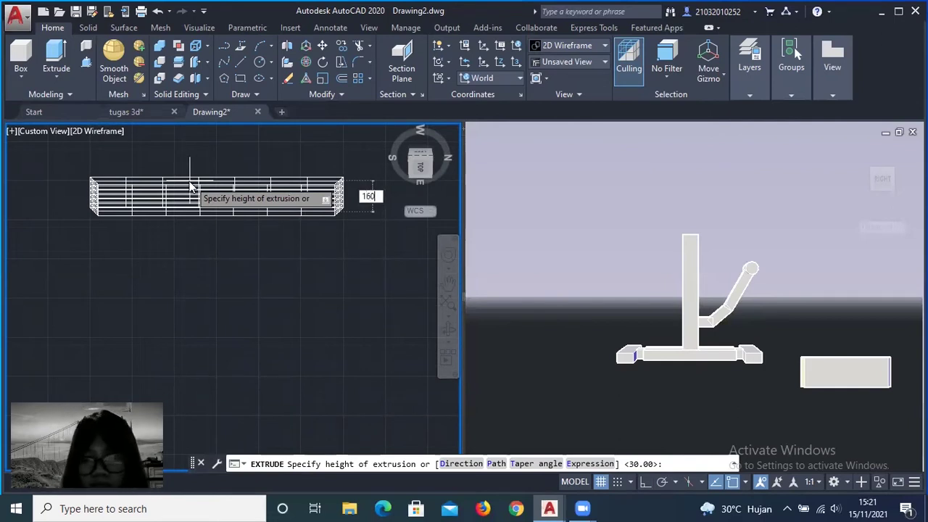
key("Return")
mouse_move(429, 164)
left_mouse_down()
mouse_move(411, 178)
mouse_move(415, 191)
left_mouse_up()
mouse_move(425, 215)
middle_mouse_down("shift")
mouse_move(365, 319)
mouse_move(249, 201)
middle_mouse_up("shift")
key("Escape")
left_click(421, 172)
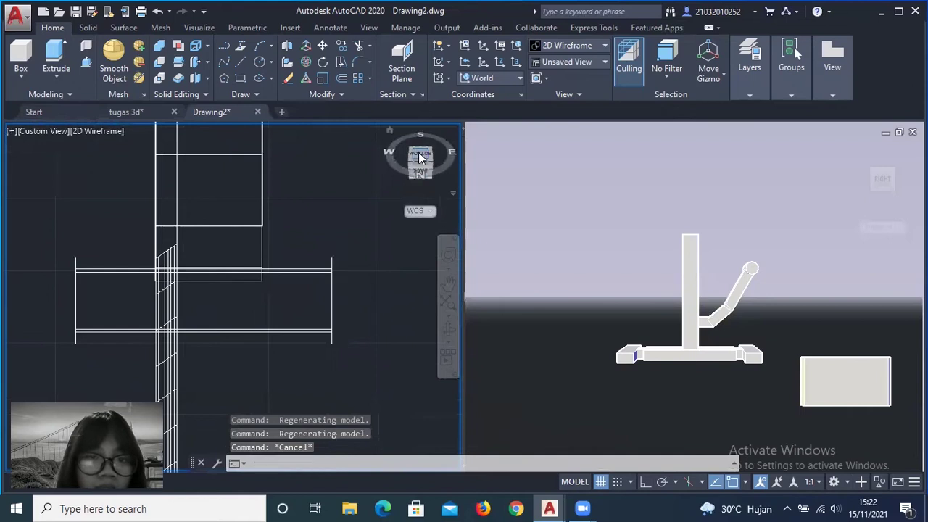
- View the slab from the right side and drag it up toward the arm
left_click(406, 161)
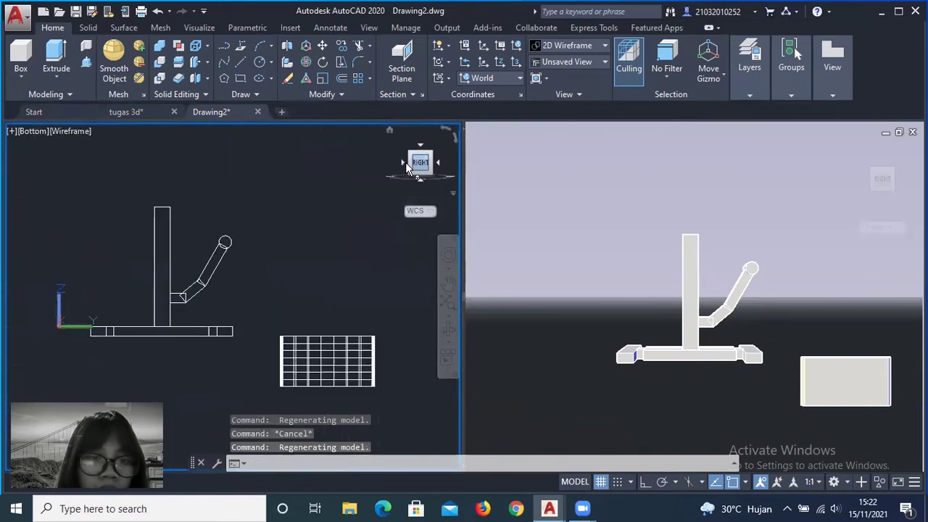
left_click(316, 334)
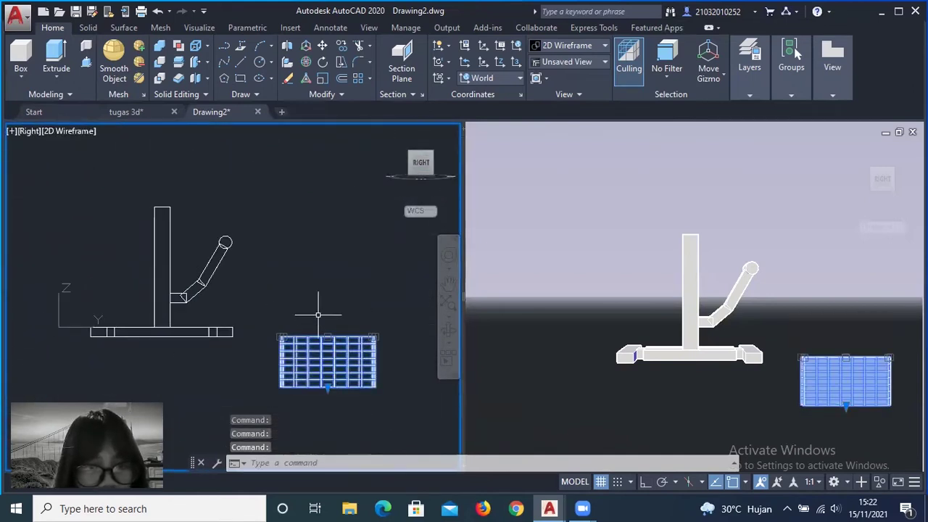
left_click_drag(314, 356, 317, 358)
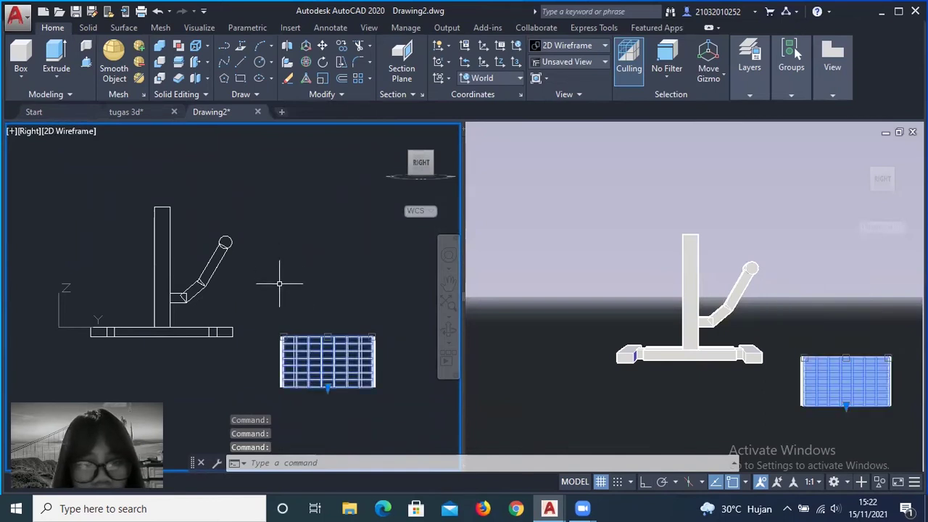
left_click_drag(427, 166, 321, 174)
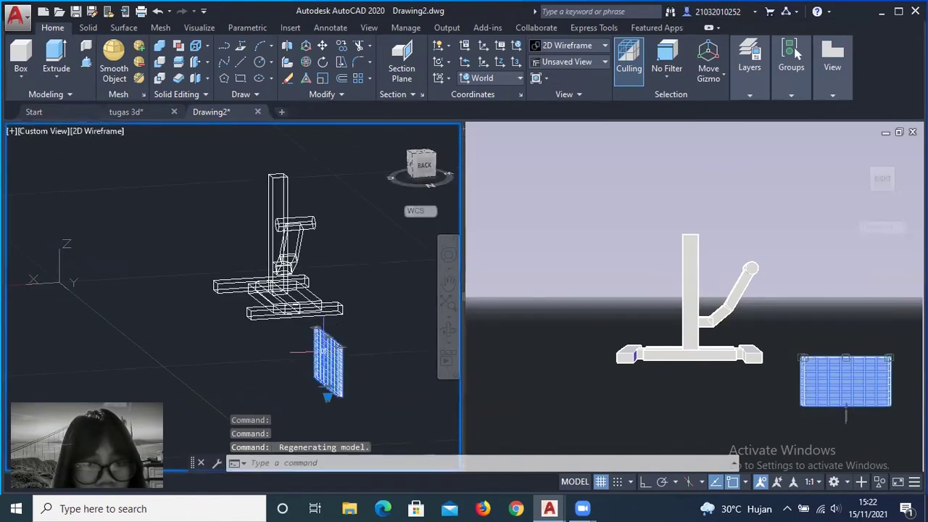
key("Escape")
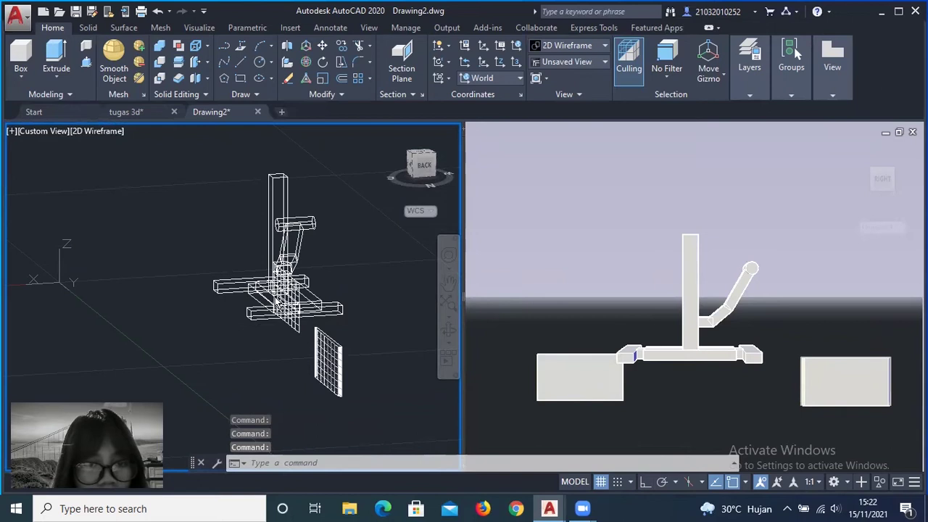
left_click_drag(331, 366, 326, 261)
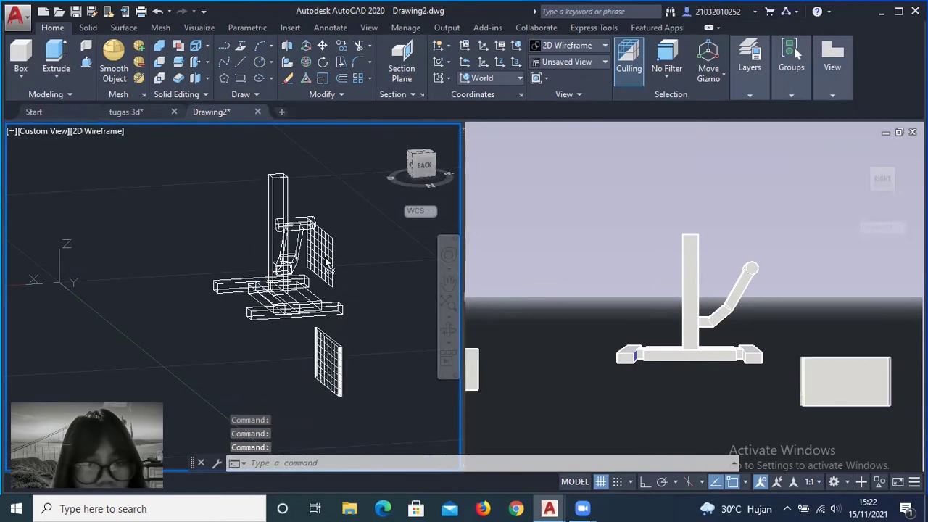
- Try moving the slab twice, dismissing the surface associativity warning each time
left_click(322, 46)
left_click(338, 361)
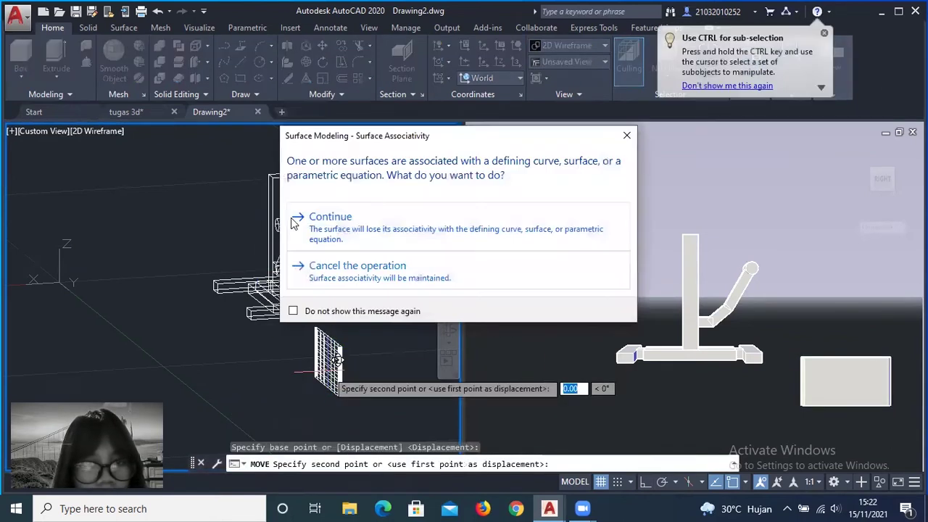
left_click(622, 137)
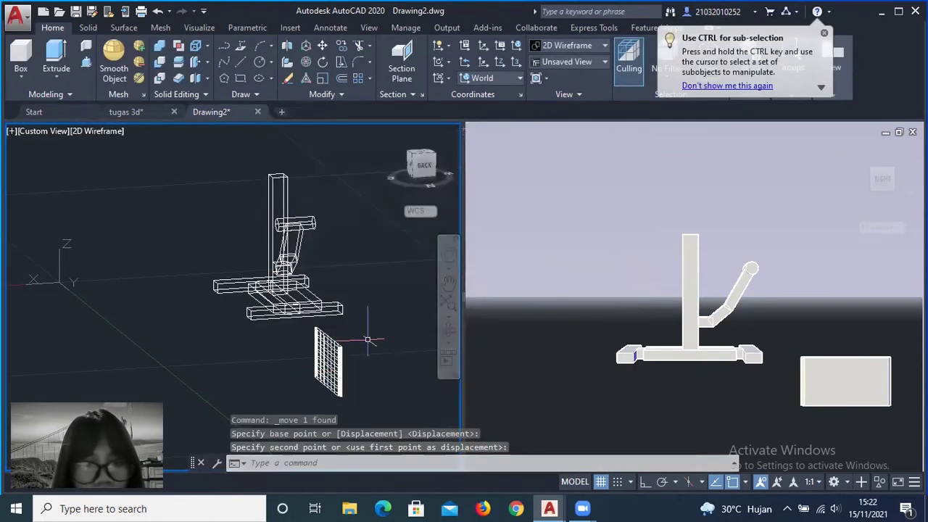
left_click(324, 48)
left_click(337, 363)
left_click(628, 135)
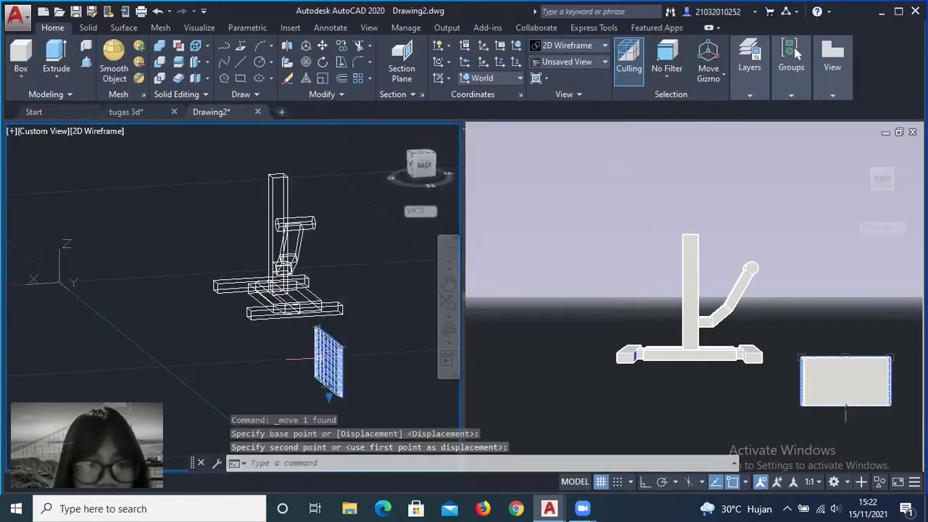
- Cancel the grid panel move so it stays in place, then orbit the left view and select the grid
left_click(322, 47)
left_click(330, 366)
left_click(330, 294)
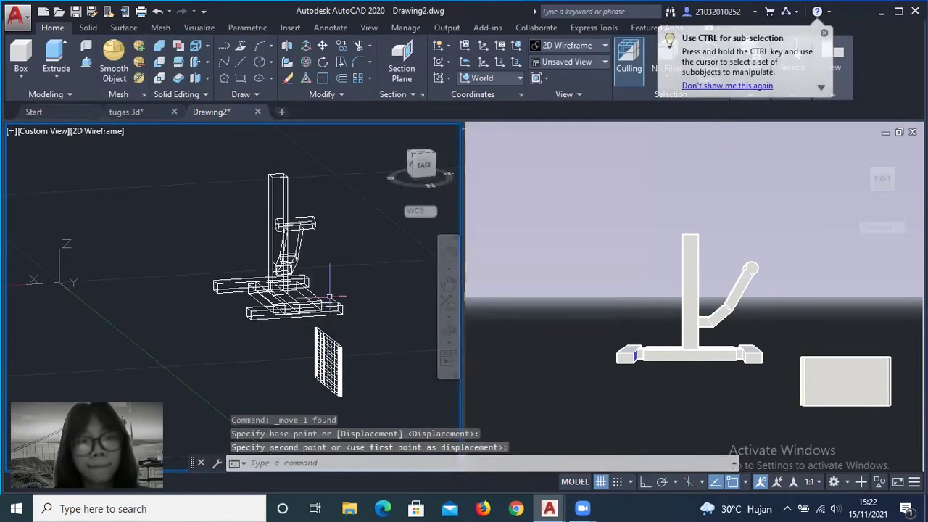
left_click(321, 46)
left_click(333, 364)
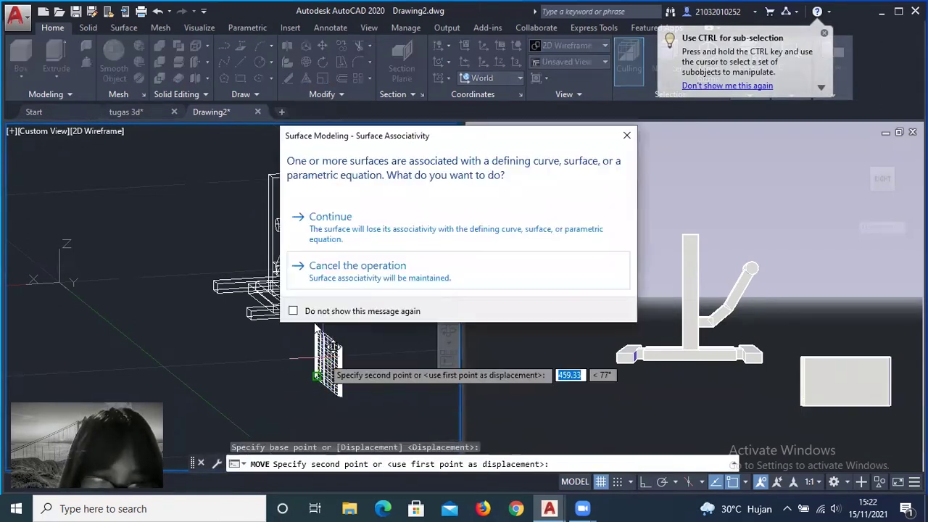
left_click(628, 136)
middle_click_drag(462, 161, 8, 215, "shift")
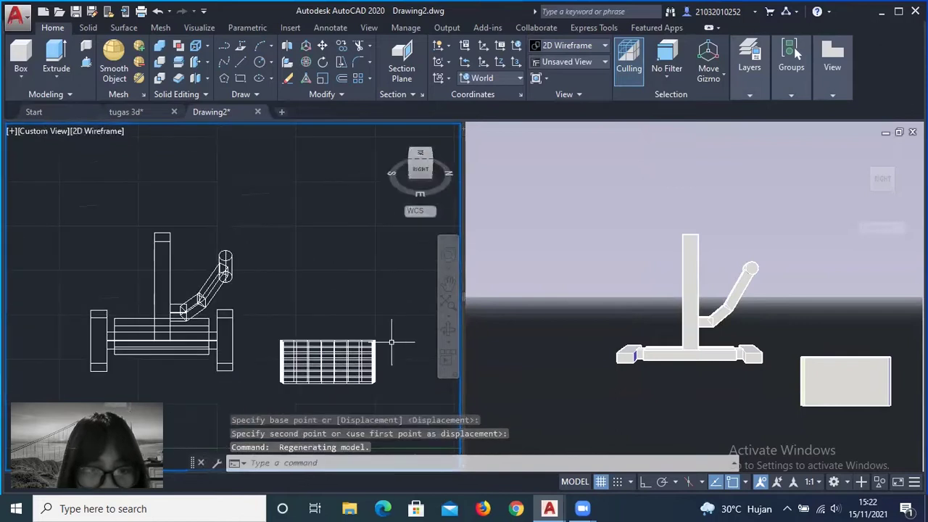
left_click_drag(276, 334, 380, 388)
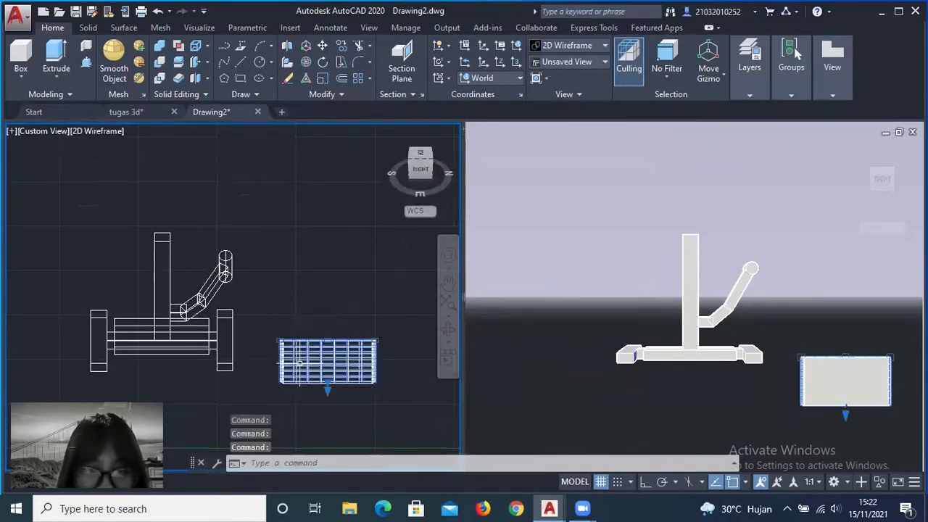
- In the right viewport, select and then deselect the loose box beside the stand
left_click(679, 314)
key("Escape")
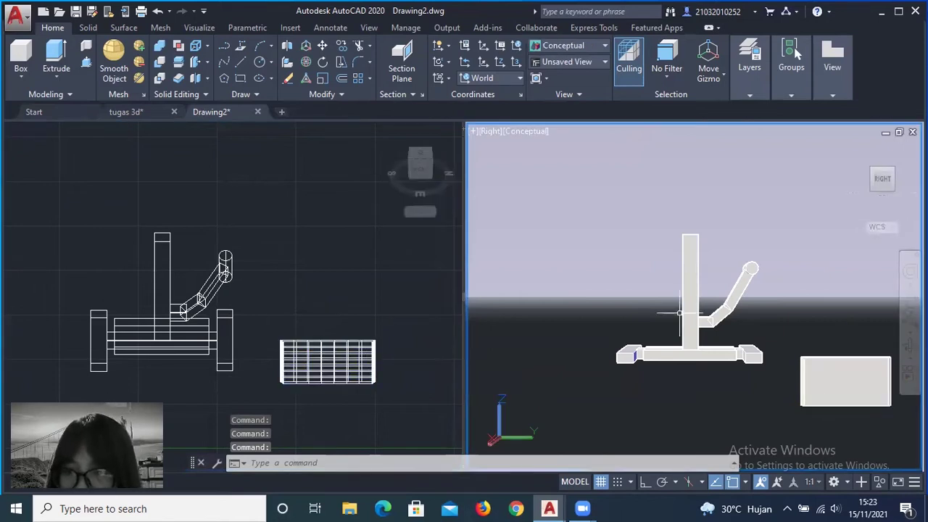
left_click(824, 386)
key("Escape")
- Back in the left viewport, turn the view and cancel repositioning the grid panel
left_click(363, 324)
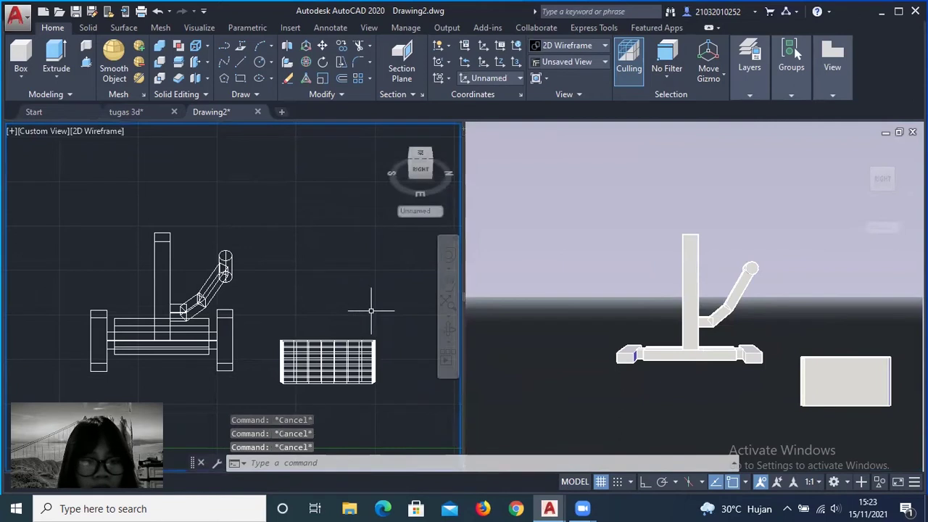
left_click(432, 173)
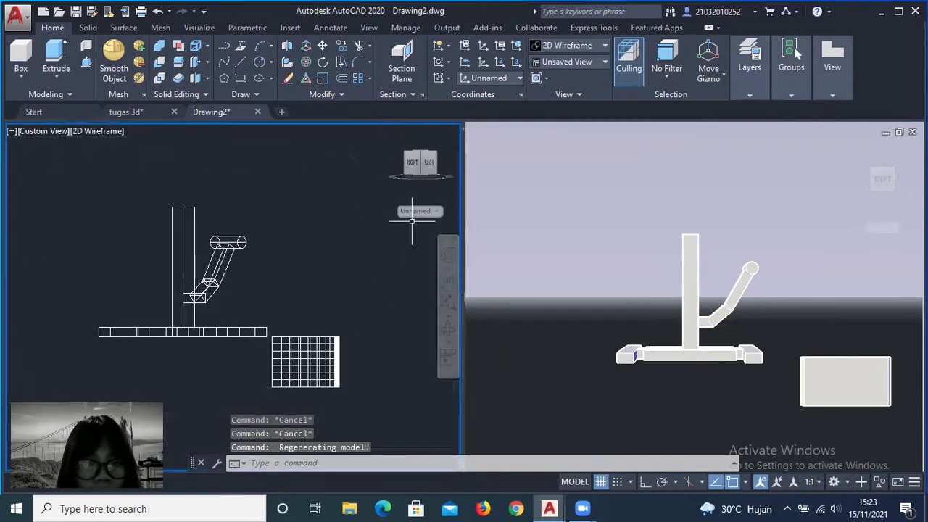
left_click(319, 363)
left_click_drag(300, 307, 271, 282)
key("Escape")
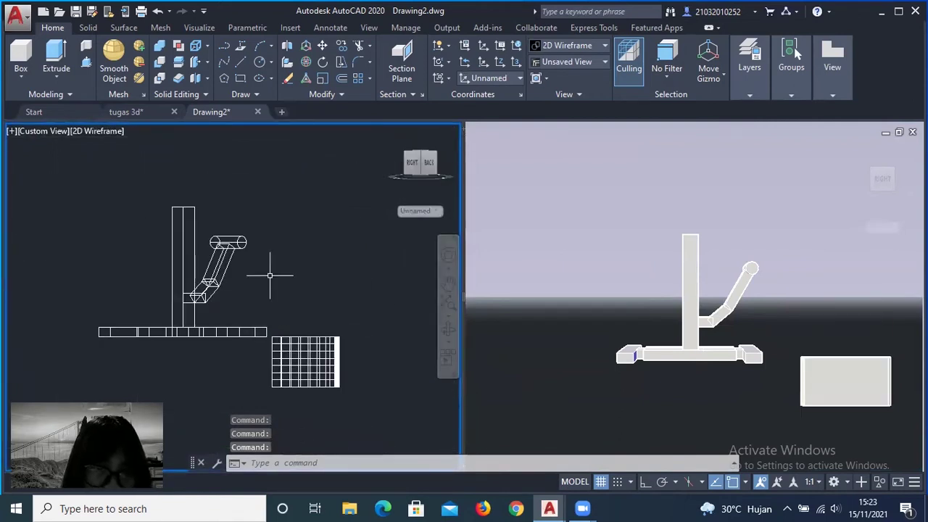
left_click_drag(417, 170, 384, 182)
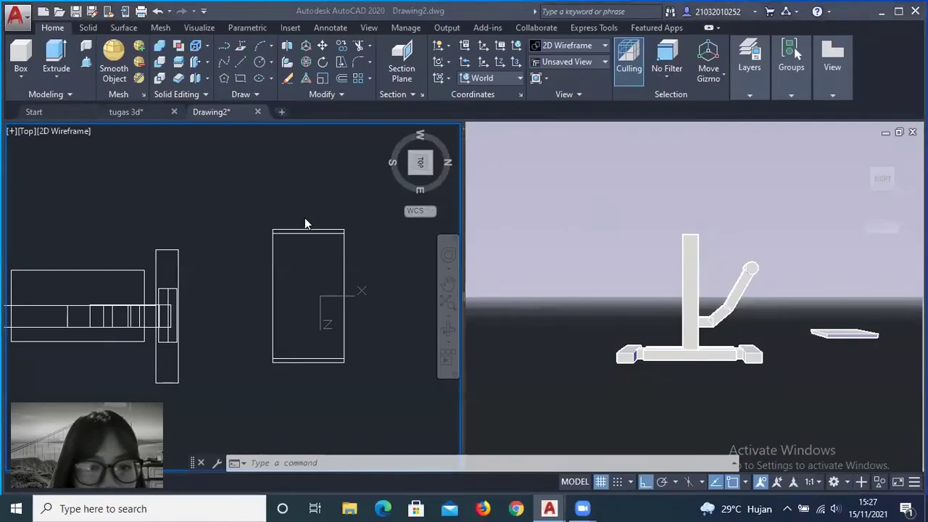
- Rotate the thin slab 270° with 3DROTATE in SE Isometric so it lies flat
left_click(300, 230)
left_click(306, 62)
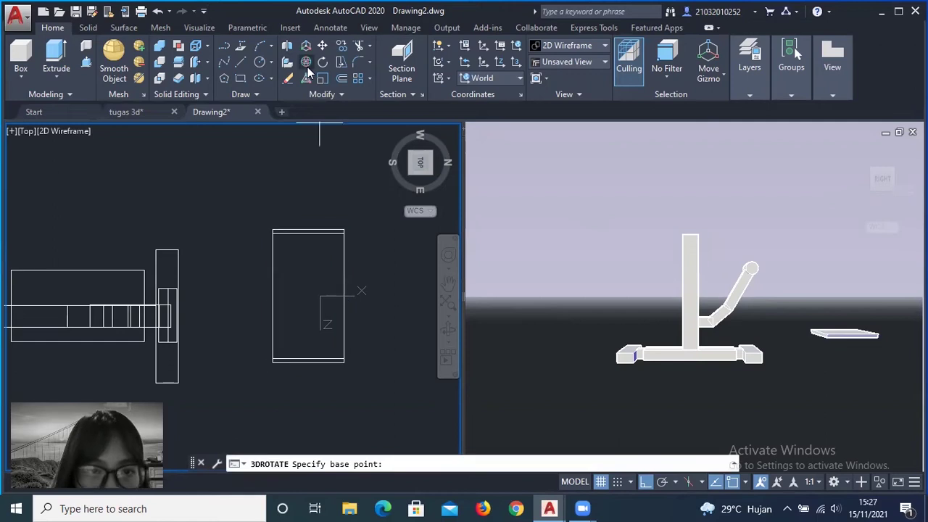
scroll(341, 236, "up", 2)
left_click(418, 177)
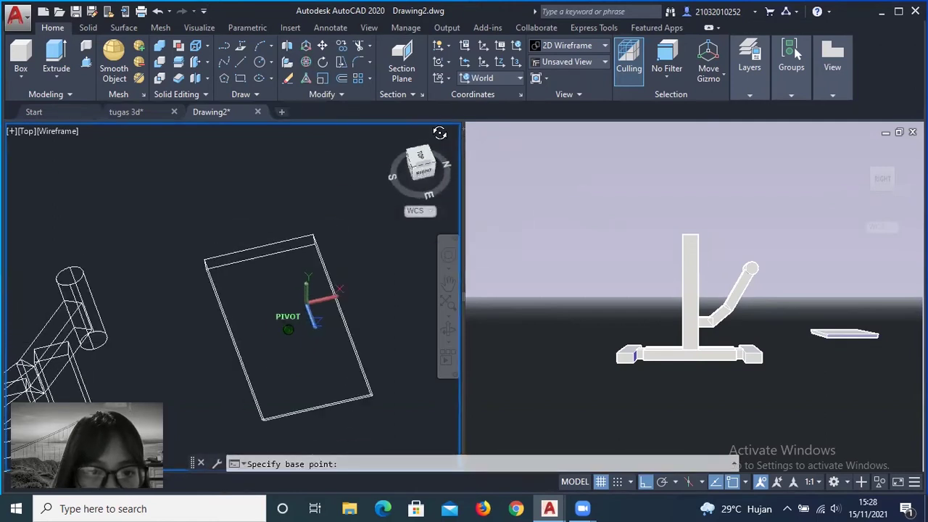
left_click(312, 286)
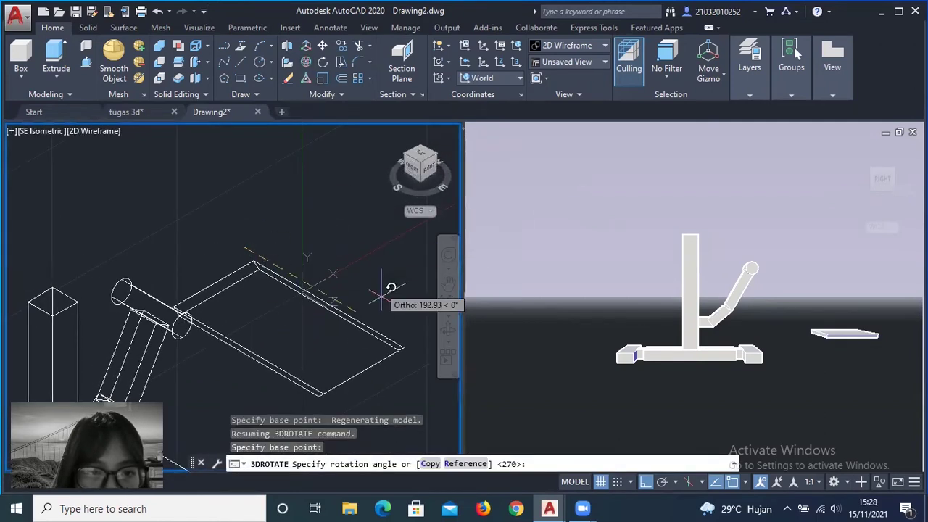
left_click(185, 355)
middle_click_drag(185, 356, 337, 297)
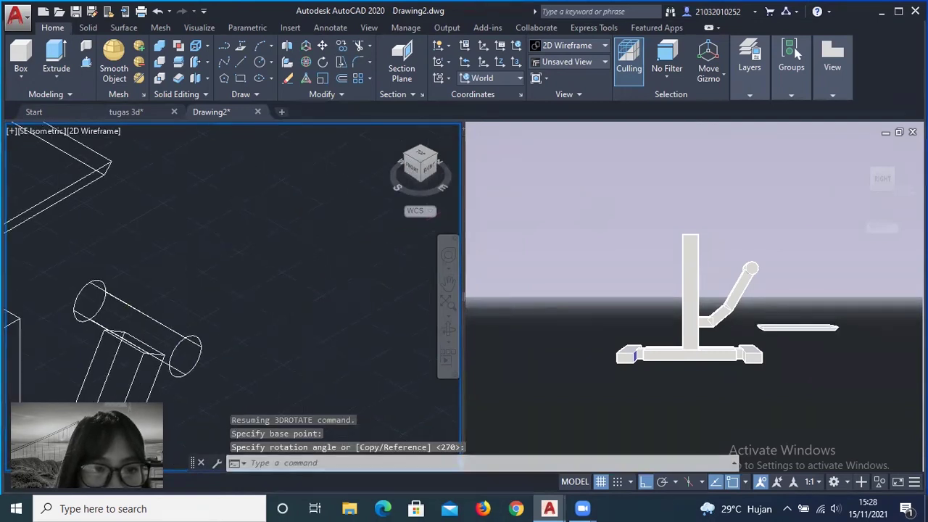
key("Escape")
- Select the flat plate and try JOIN on it, which is rejected
middle_click_drag(227, 196, 242, 250)
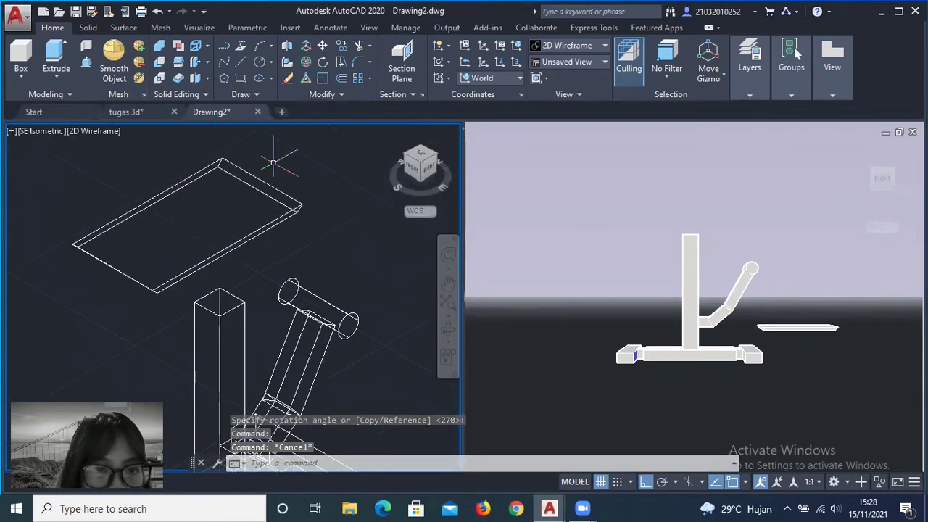
left_click_drag(94, 246, 332, 200)
left_click_drag(289, 171, 71, 204)
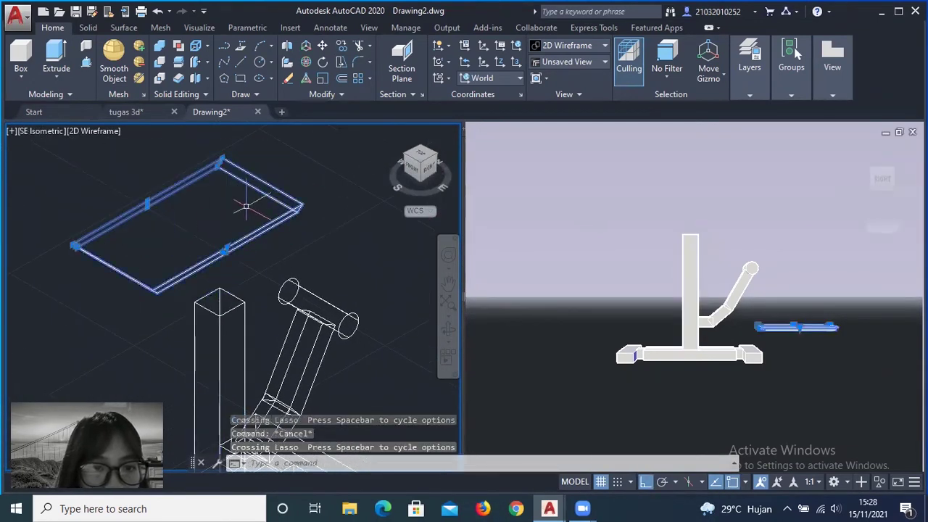
type("oin")
key("Return")
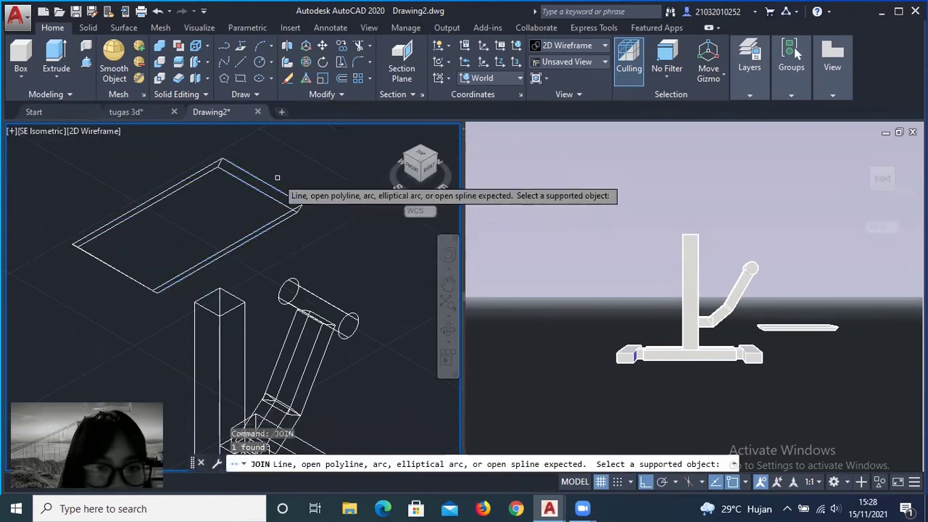
left_click(274, 194)
key("Escape")
left_click(274, 194)
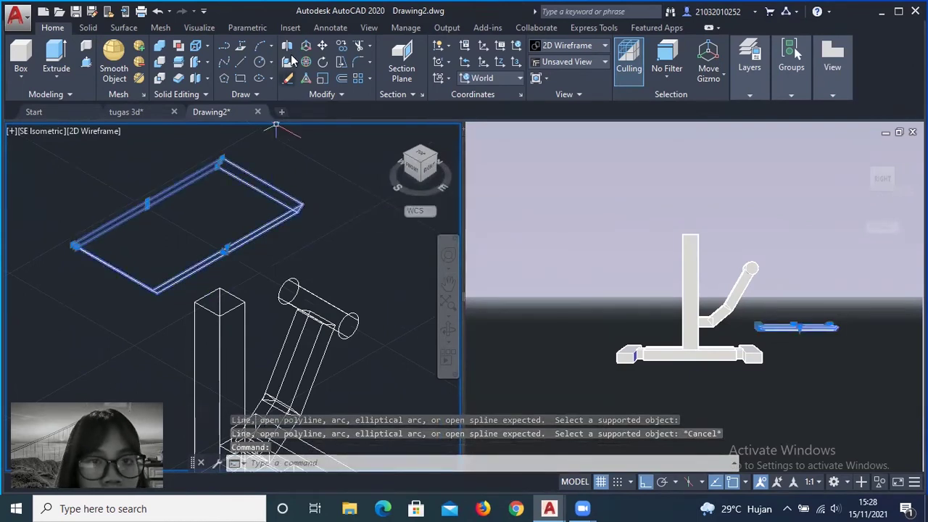
type("m")
key("Return")
- Move the plate to the arm's end, then from the Right view lift it onto the post's top
left_click(301, 209)
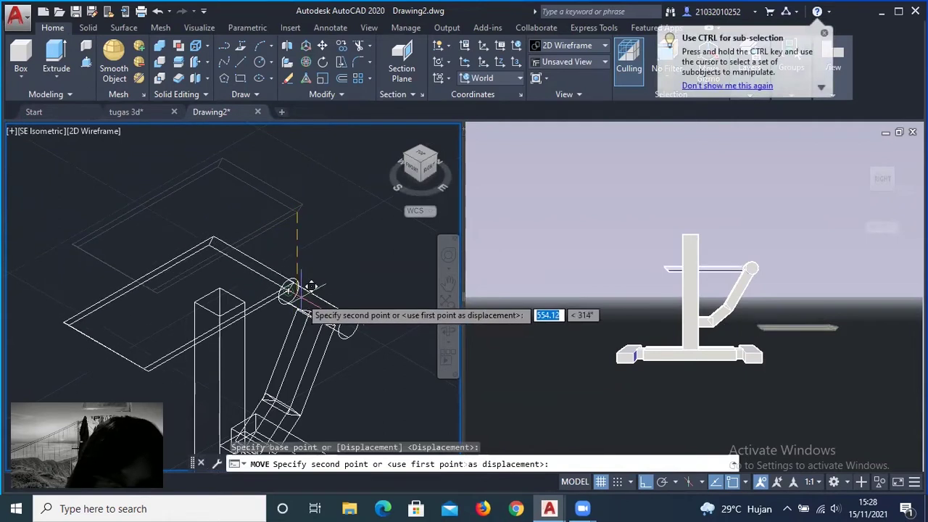
left_click(414, 290)
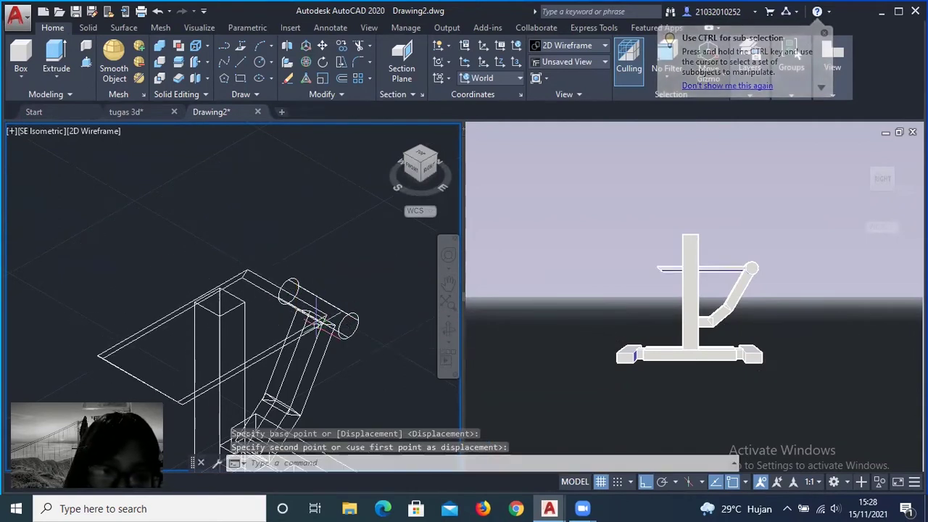
left_click(434, 170)
left_click(260, 247)
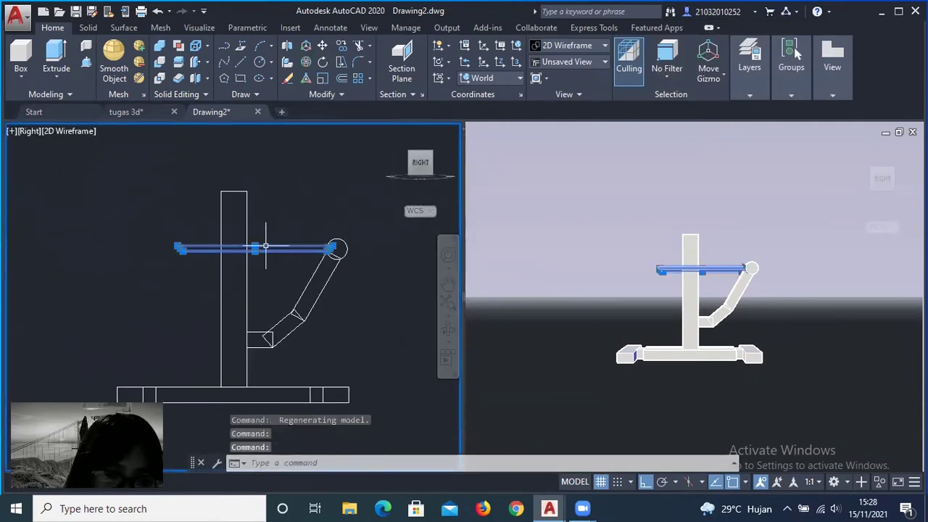
left_click_drag(260, 247, 253, 192)
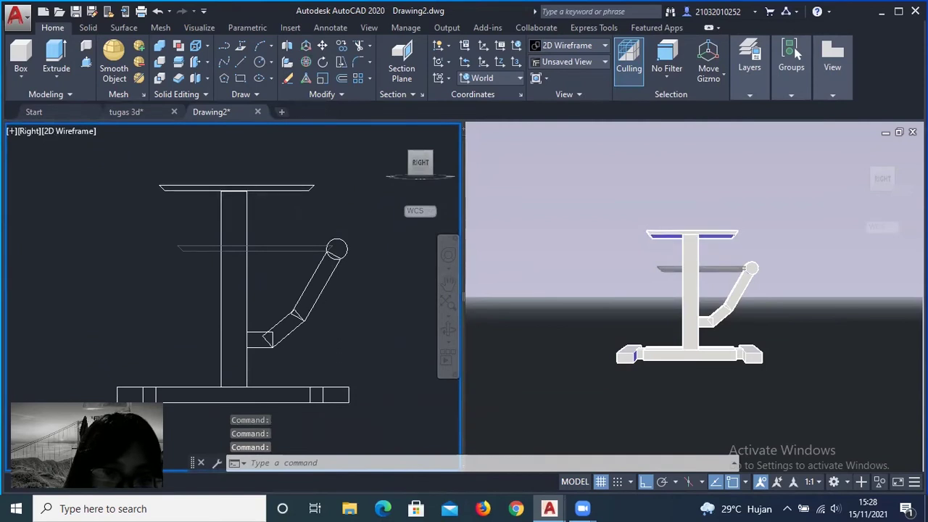
- Orbit the left view into 3D and drag the middle base box upward
scroll(245, 193, "up", 4)
scroll(315, 246, "down", 7)
scroll(314, 246, "up", 1)
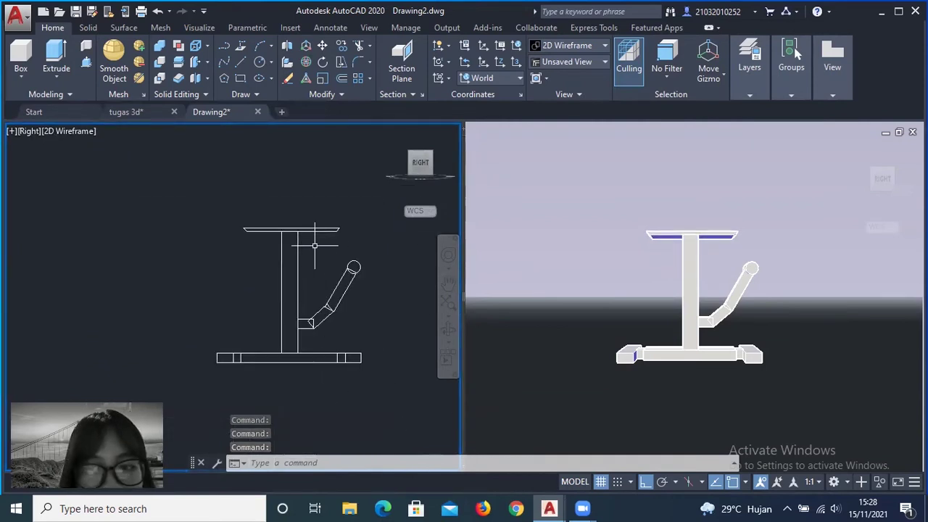
scroll(377, 291, "up", 2)
left_click(310, 348)
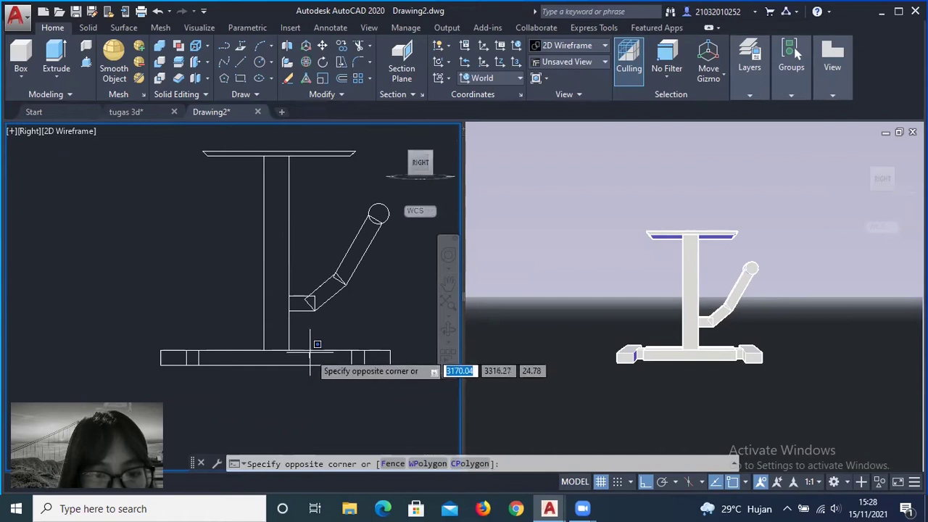
mouse_move(420, 167)
left_mouse_down()
mouse_move(423, 197)
mouse_move(406, 190)
left_mouse_up()
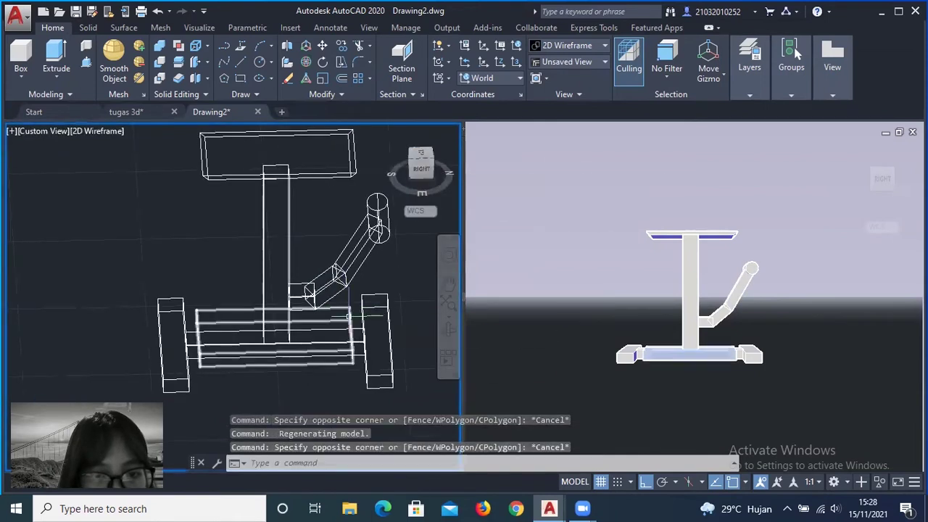
left_click_drag(344, 183, 356, 131)
- From the top and back views, raise the low flat box and the bar to new heights
left_click(419, 155)
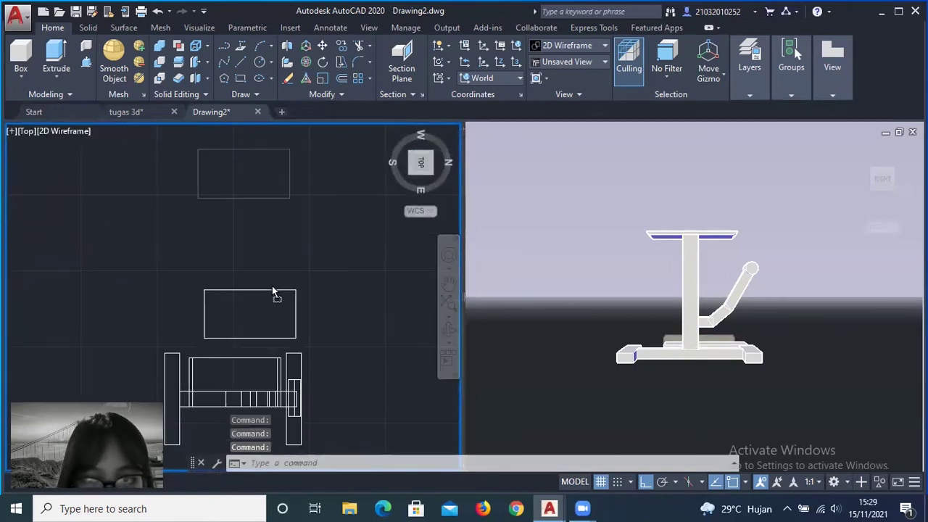
left_click(429, 166)
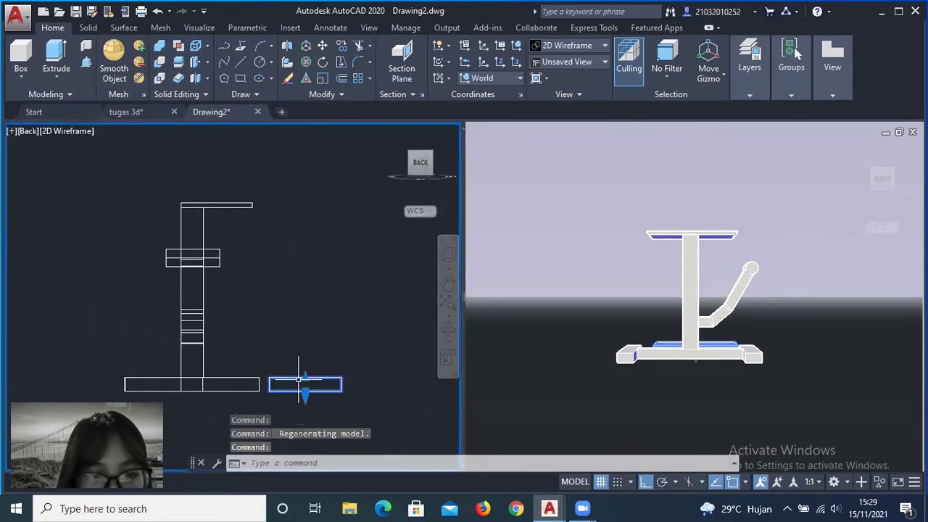
left_click_drag(305, 378, 223, 187)
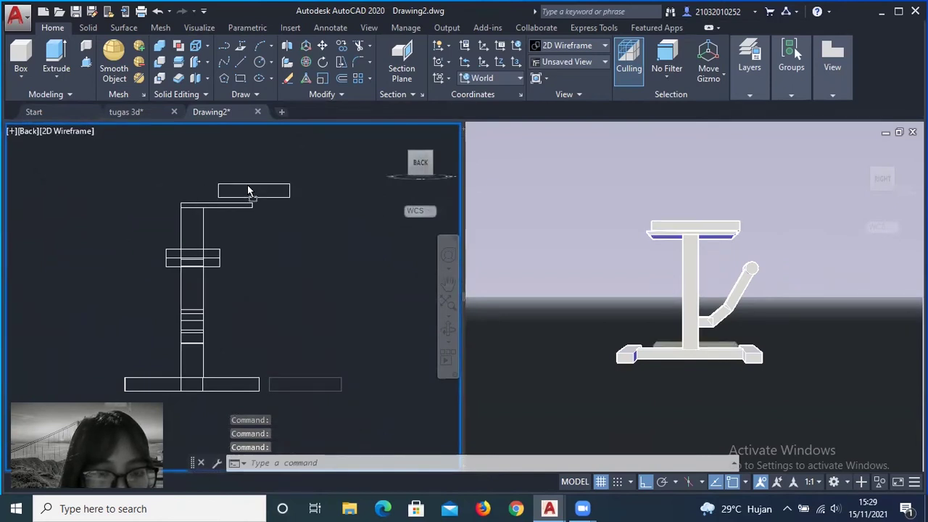
scroll(248, 191, "up", 3)
scroll(255, 214, "down", 1)
left_click(168, 294)
key("Escape")
left_click_drag(169, 293, 250, 289)
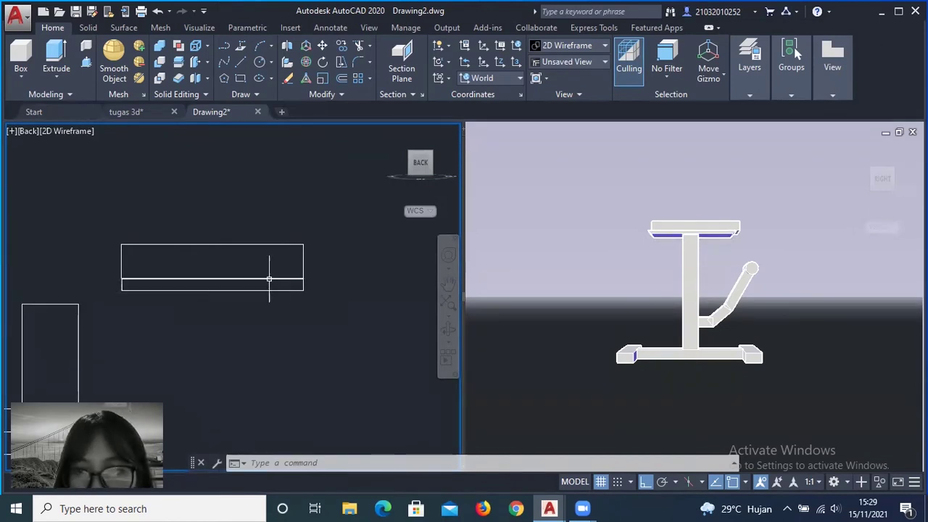
- In the Right view, inspect the seat outline and zoom out to show the whole stand
left_click(403, 162)
scroll(271, 246, "up", 5)
left_click(262, 258)
key("Escape")
scroll(274, 259, "up", 2)
scroll(201, 251, "up", 2)
scroll(261, 242, "up", 2)
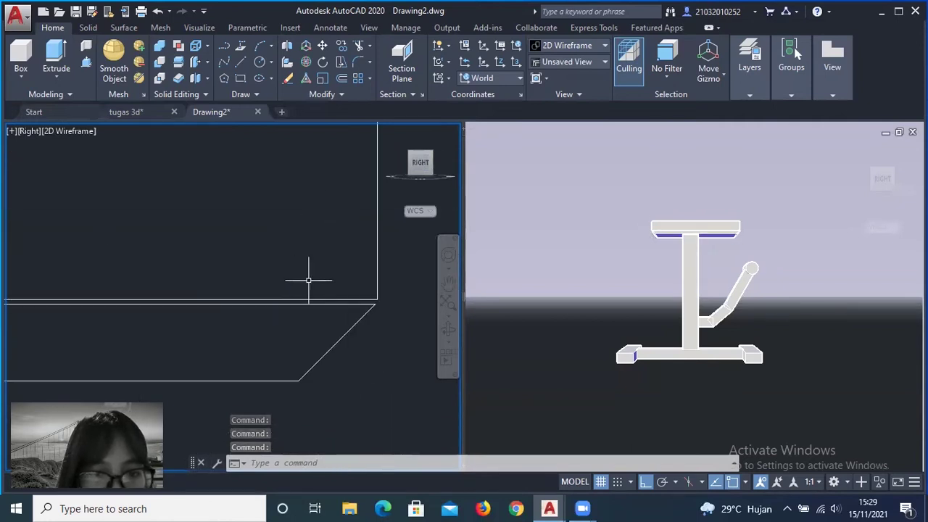
left_click(335, 304)
key("Escape")
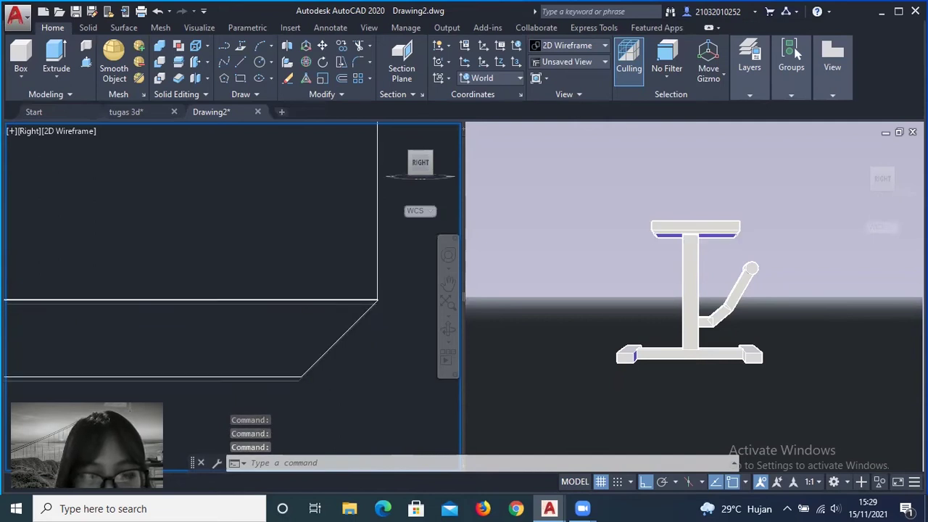
left_click(342, 331)
key("Escape")
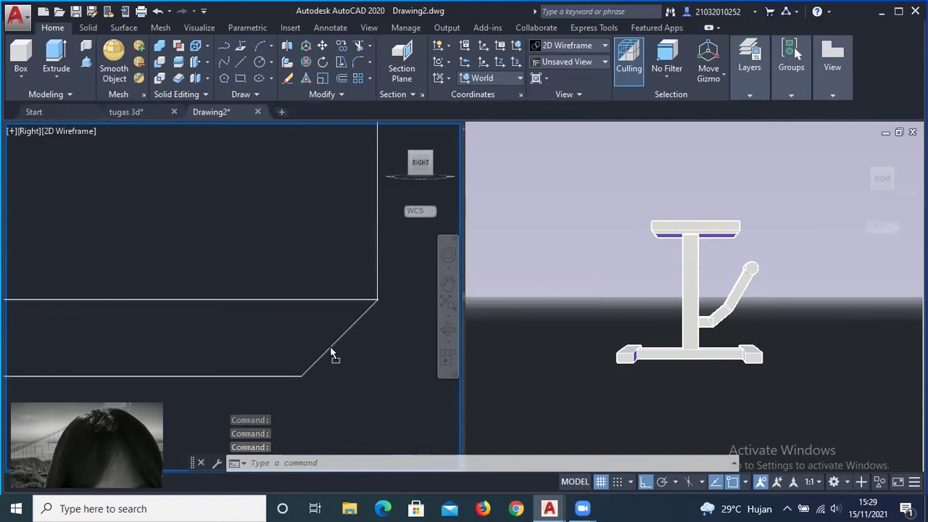
scroll(329, 344, "up", 3)
middle_click_drag(328, 345, 355, 336)
scroll(355, 337, "down", 2)
scroll(283, 352, "down", 2)
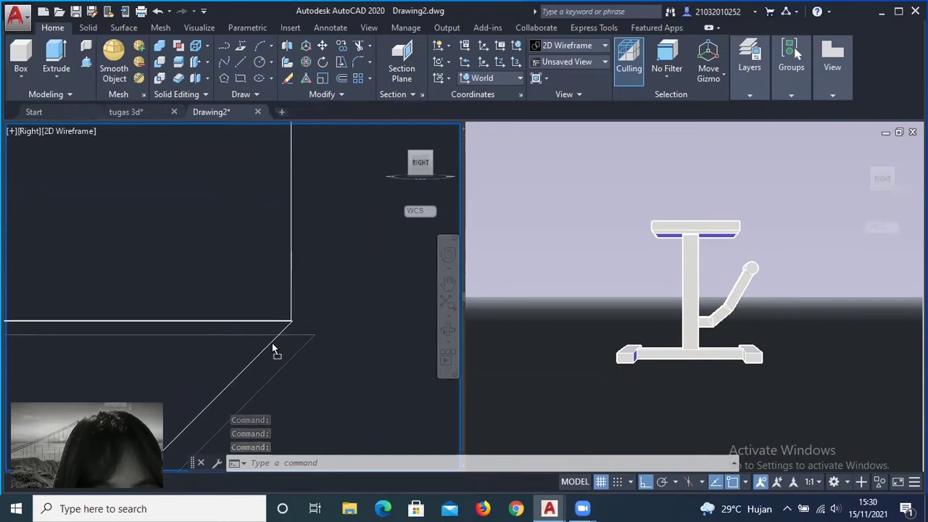
scroll(307, 290, "down", 3)
scroll(341, 297, "down", 4)
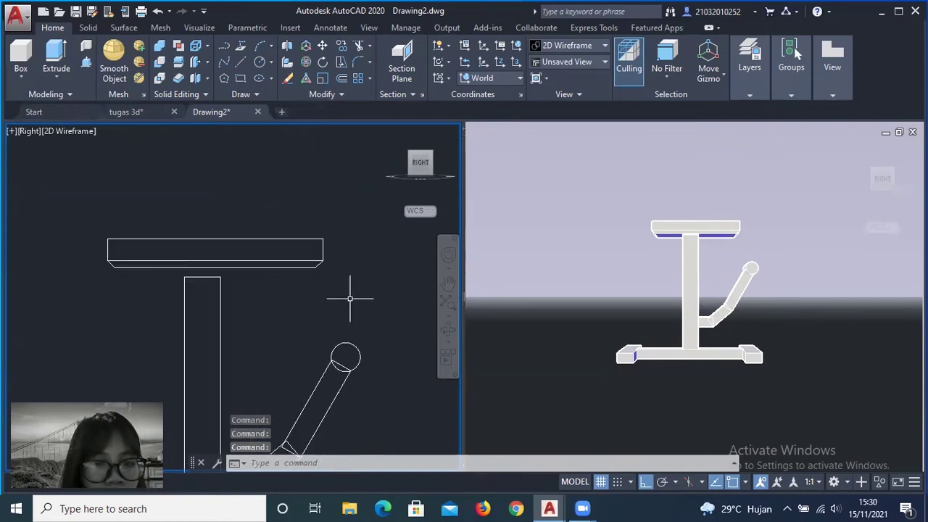
left_click_drag(175, 175, 149, 269)
type("j")
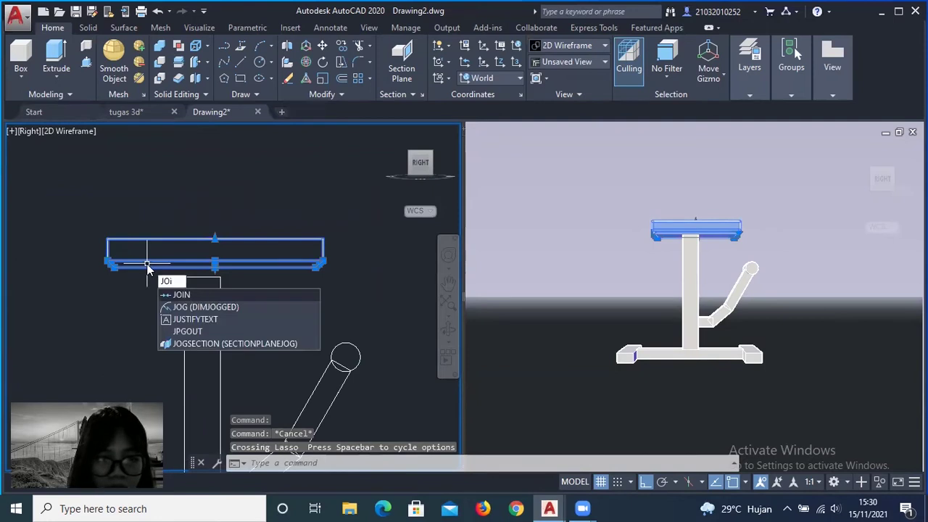
key("BackSpace")
type("j")
key("Return")
key("Escape")
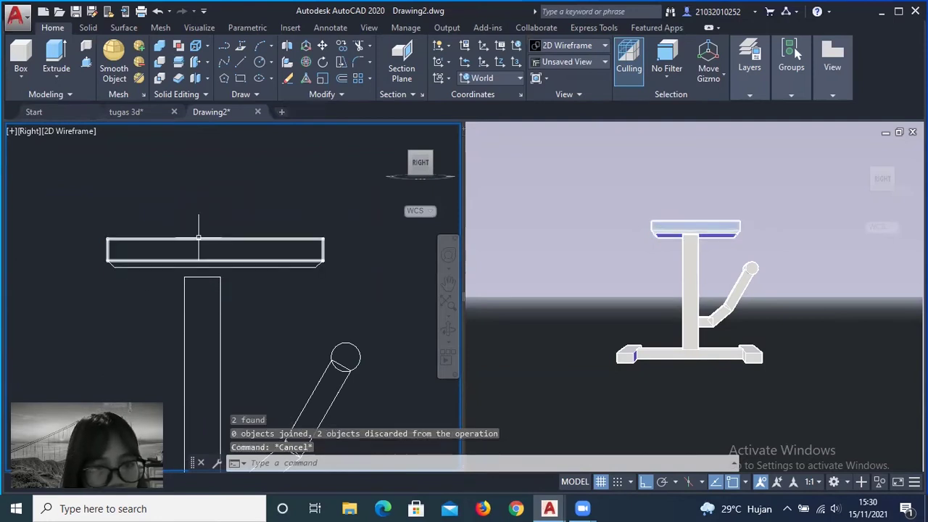
mouse_move(340, 306)
left_mouse_down()
mouse_move(124, 182)
mouse_move(244, 211)
mouse_move(322, 166)
mouse_move(298, 289)
left_mouse_up()
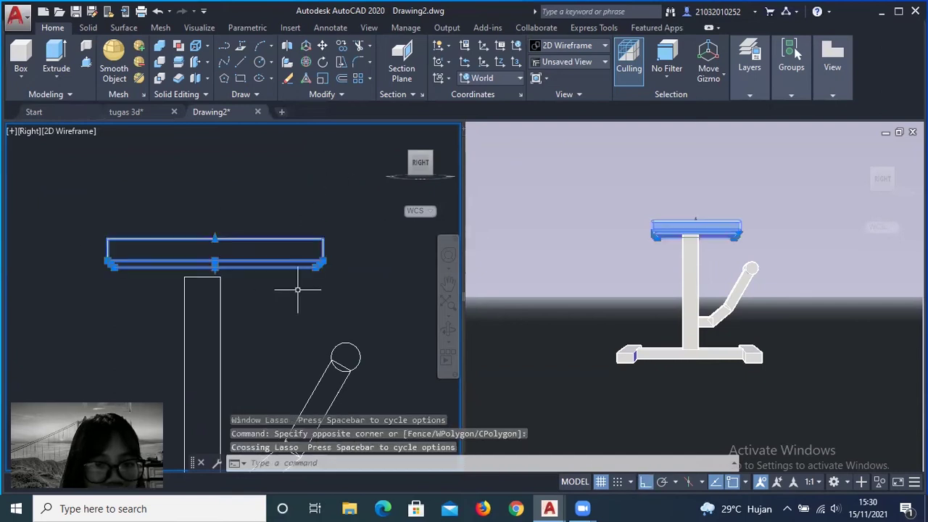
type("UNION")
key("Return")
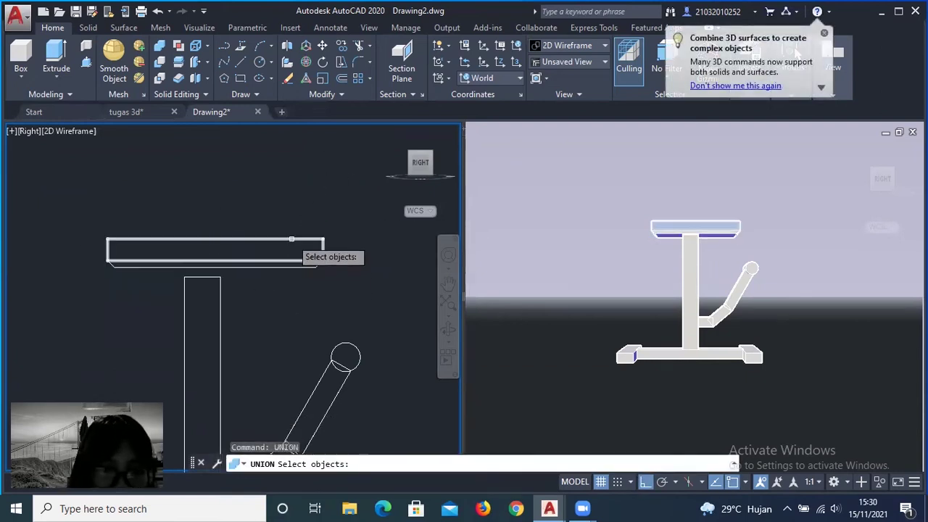
key("Escape")
scroll(239, 290, "up", 2)
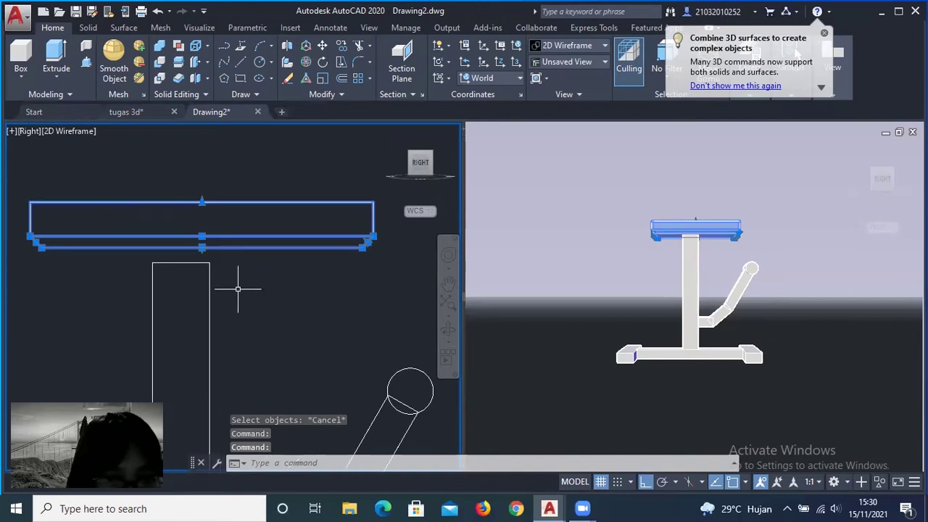
type("m")
key("Return")
- Move the table top and its thin slab left and down onto the top of the post
left_click(244, 203)
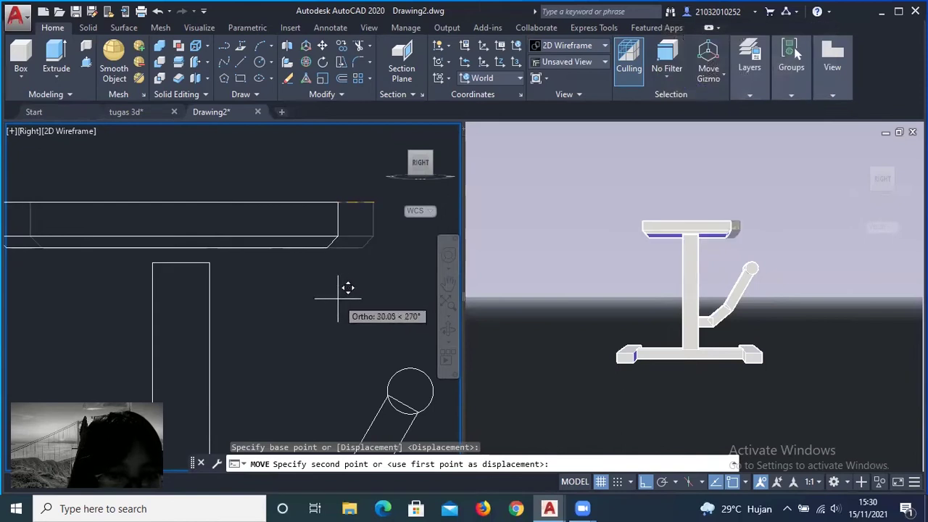
left_click(343, 296)
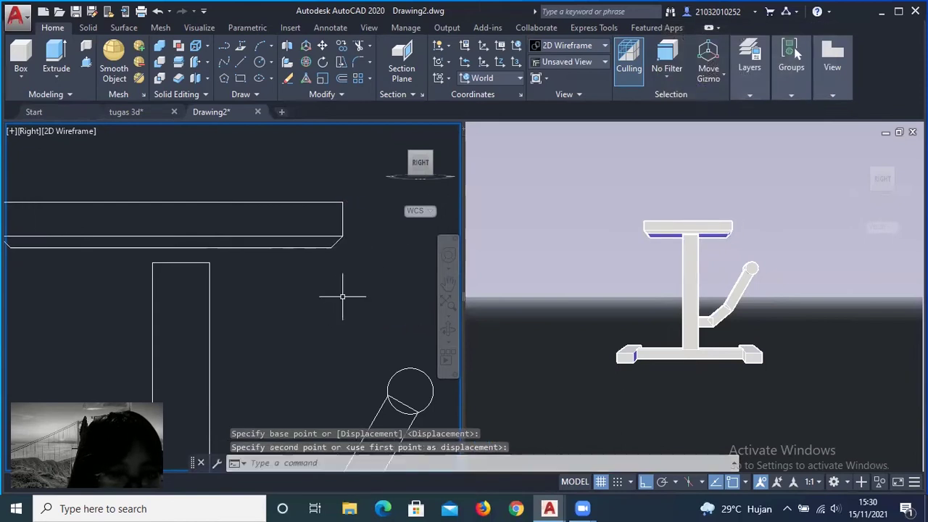
left_click(439, 165)
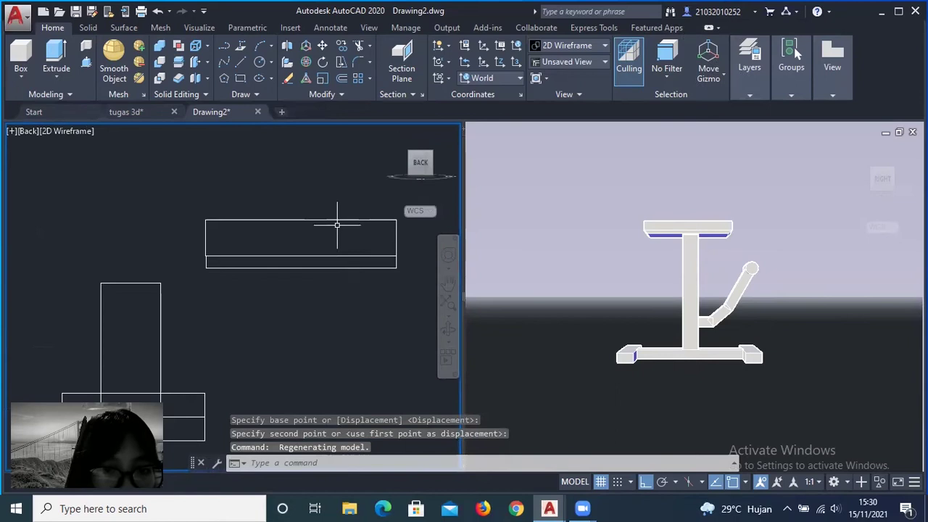
left_click(324, 263)
left_click(323, 261)
left_click_drag(319, 221, 151, 243)
- In the right side view, window-select the table top and its horizontal lines to check placement
left_click(412, 162)
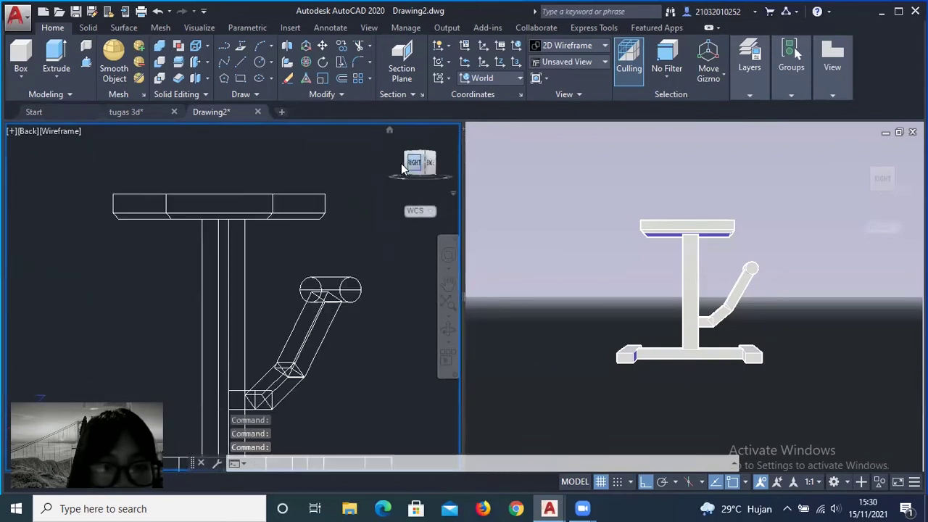
left_click_drag(243, 172, 281, 315)
key("Escape")
left_click(305, 174)
key("Escape")
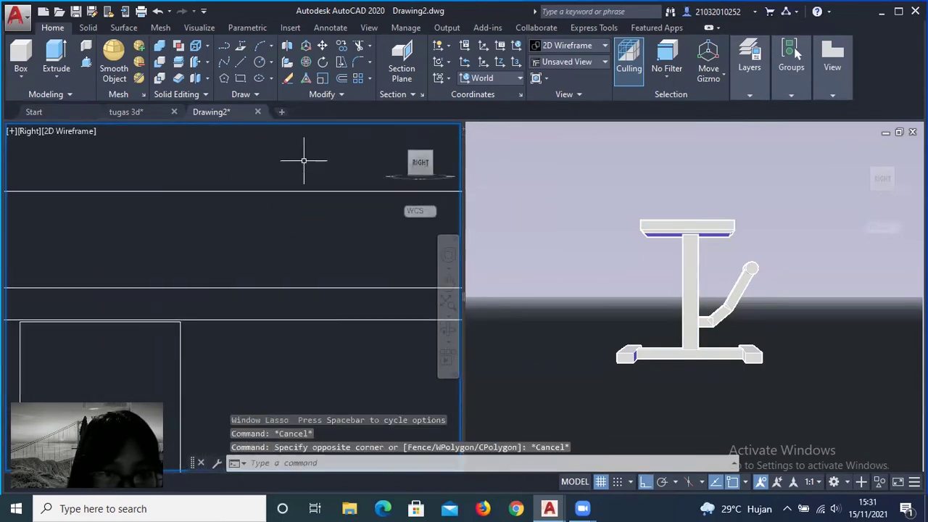
left_click(318, 166)
left_click(337, 290)
left_click(404, 172)
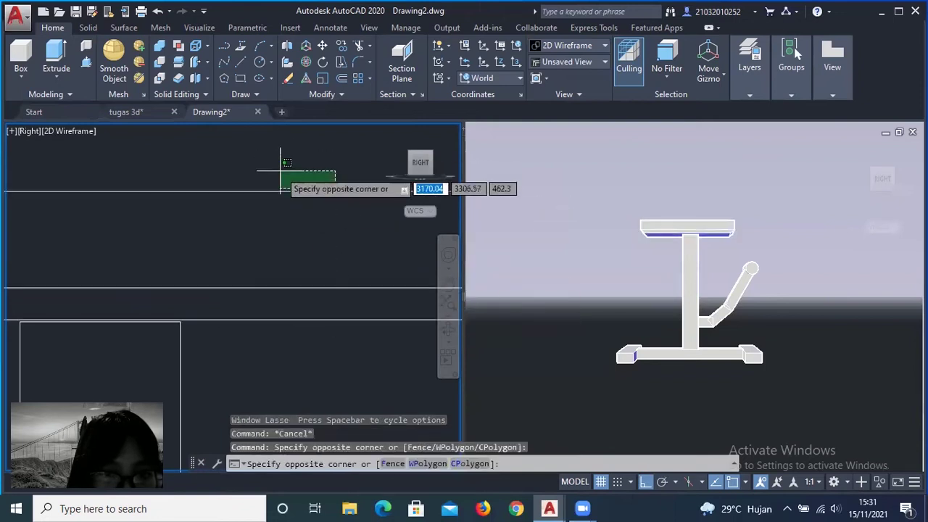
left_click(286, 325)
scroll(217, 216, "up", 2)
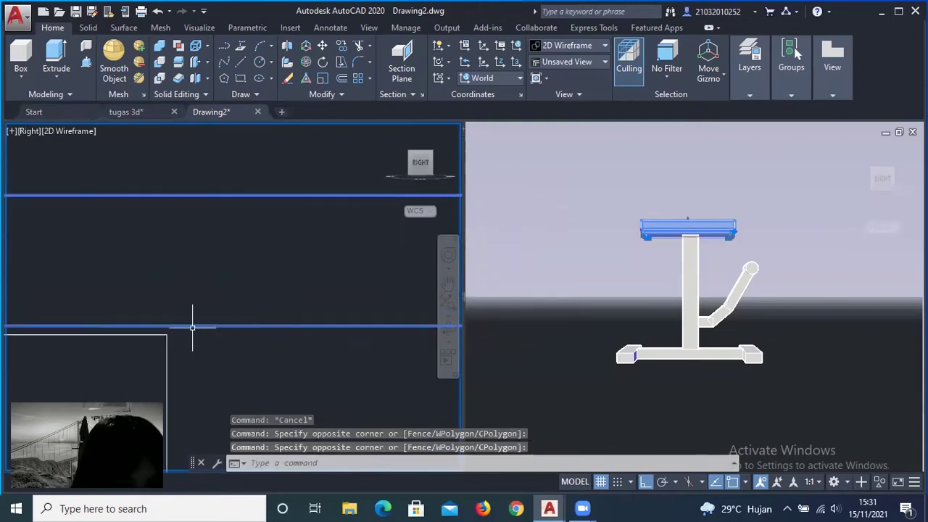
key("Escape")
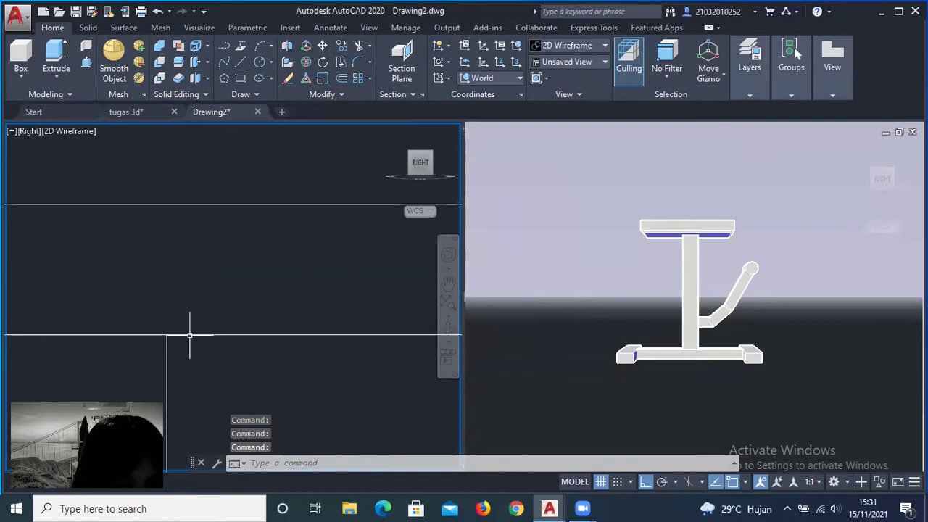
- Zoom in and out, then turn the stand to the back view
scroll(249, 275, "up", 3)
scroll(350, 241, "down", 5)
scroll(367, 335, "up", 4)
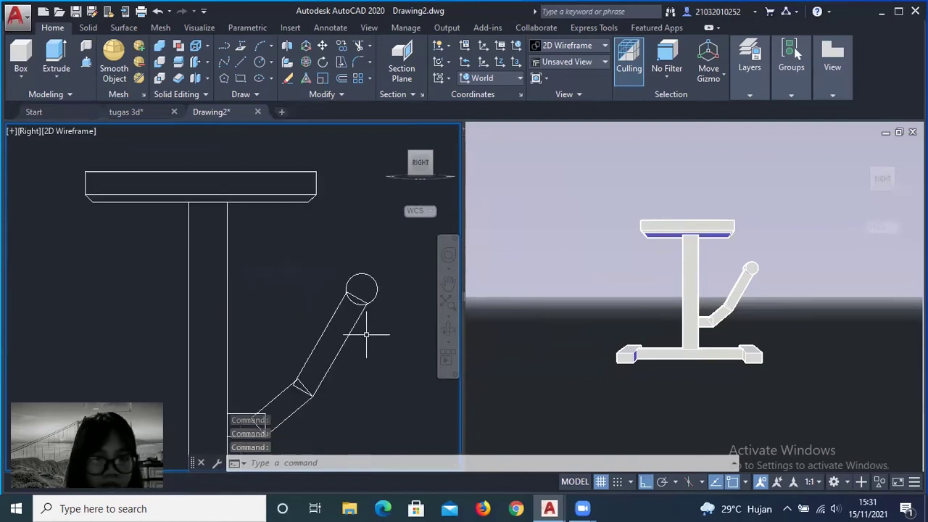
scroll(366, 335, "down", 5)
scroll(355, 366, "up", 2)
scroll(372, 338, "up", 4)
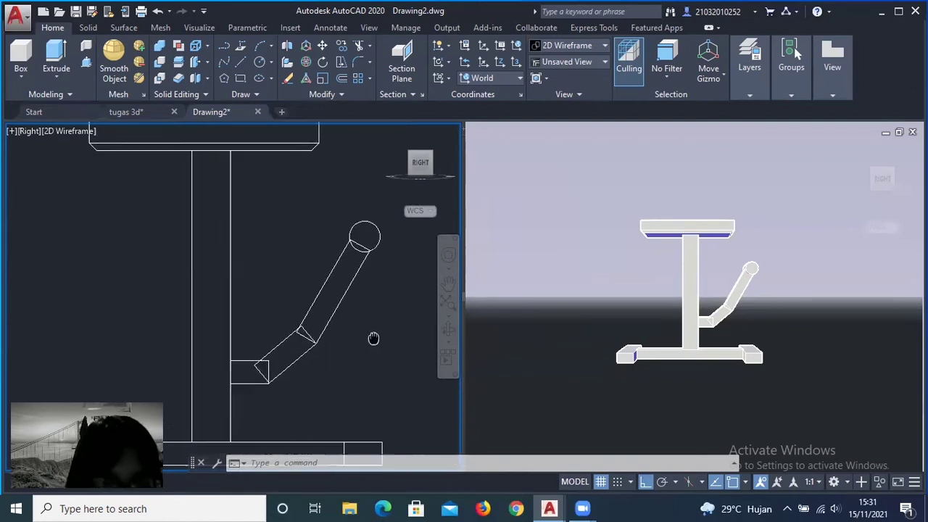
scroll(377, 337, "down", 3)
left_click(437, 165)
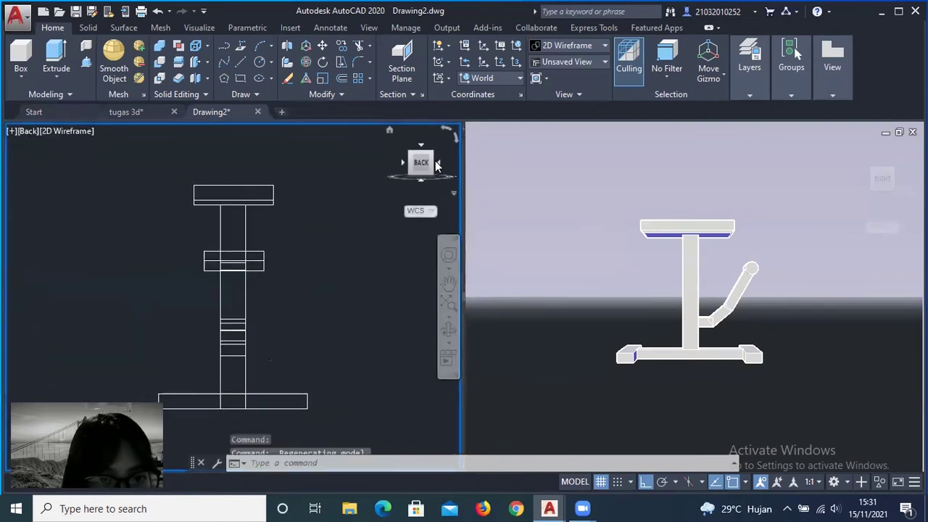
scroll(265, 238, "up", 5)
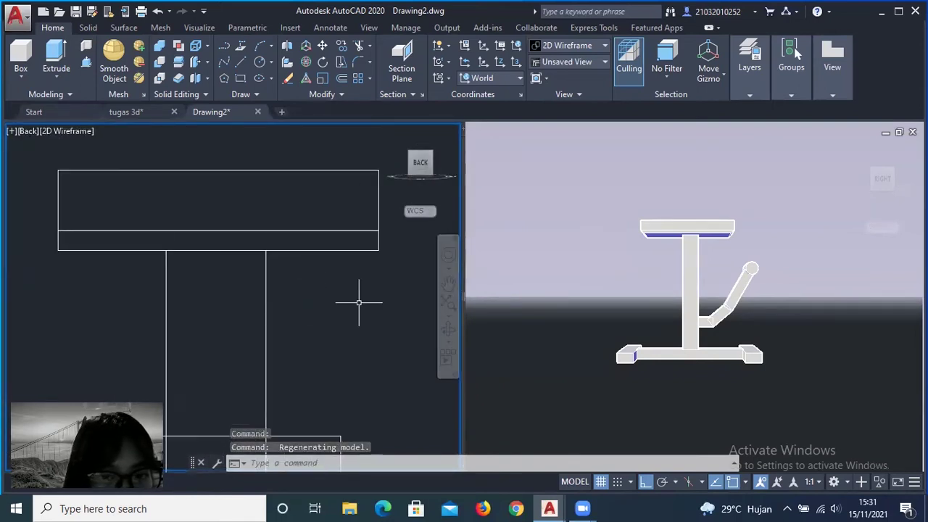
- Select the table top box to check its properties, then show the stand from the front
left_click_drag(334, 141, 296, 252)
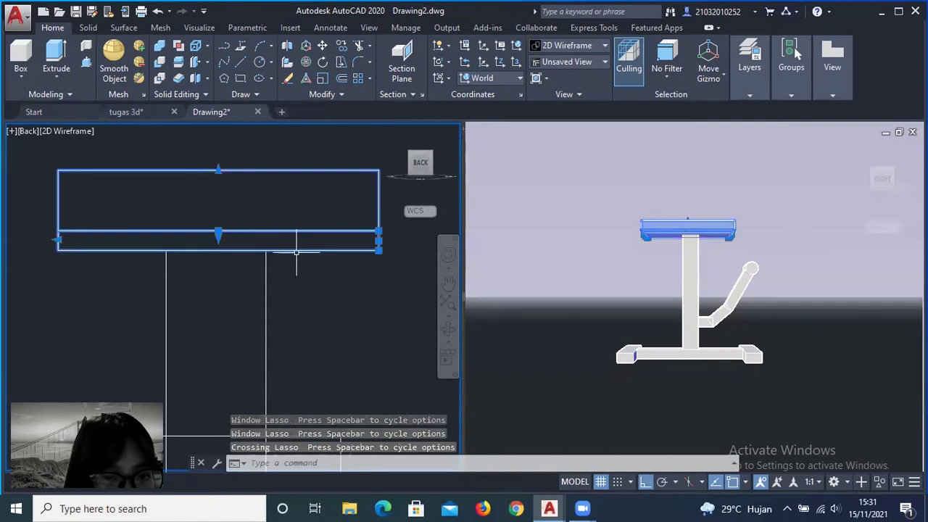
key("Escape")
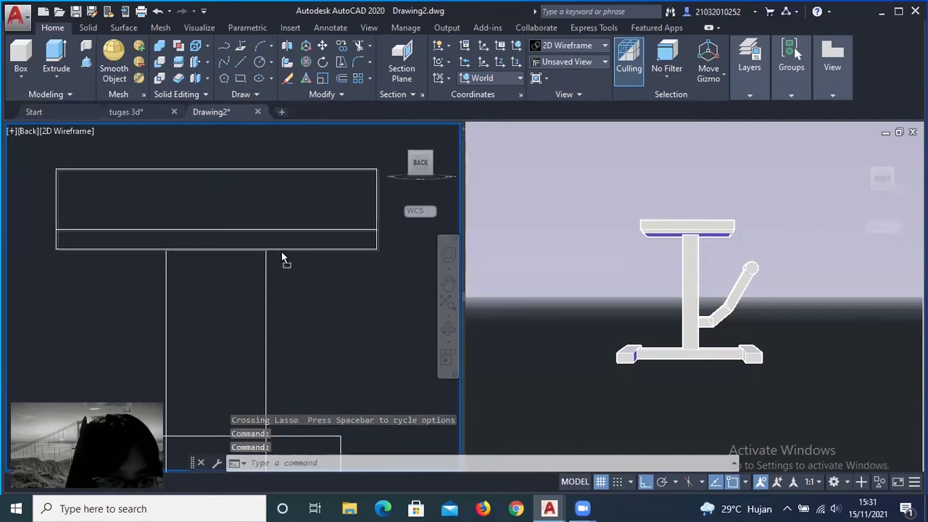
left_click(281, 252)
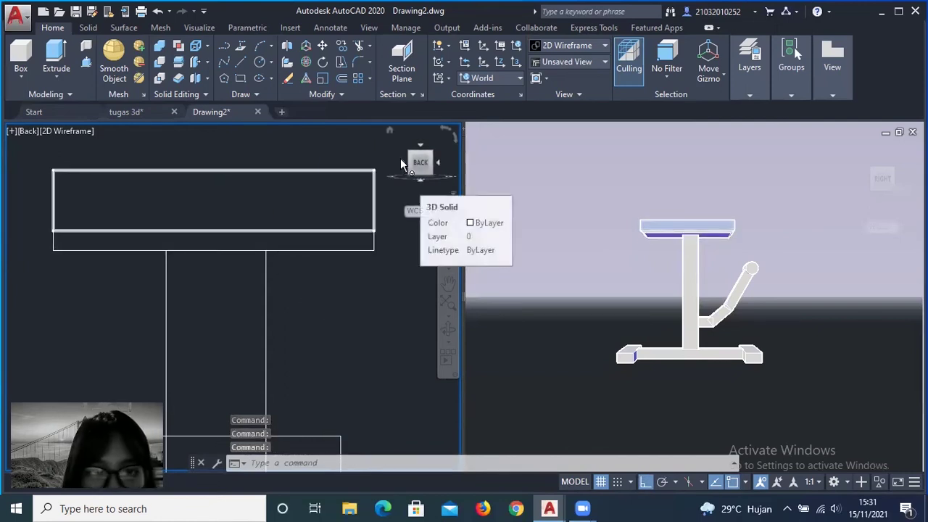
left_click(400, 158)
left_click(402, 164)
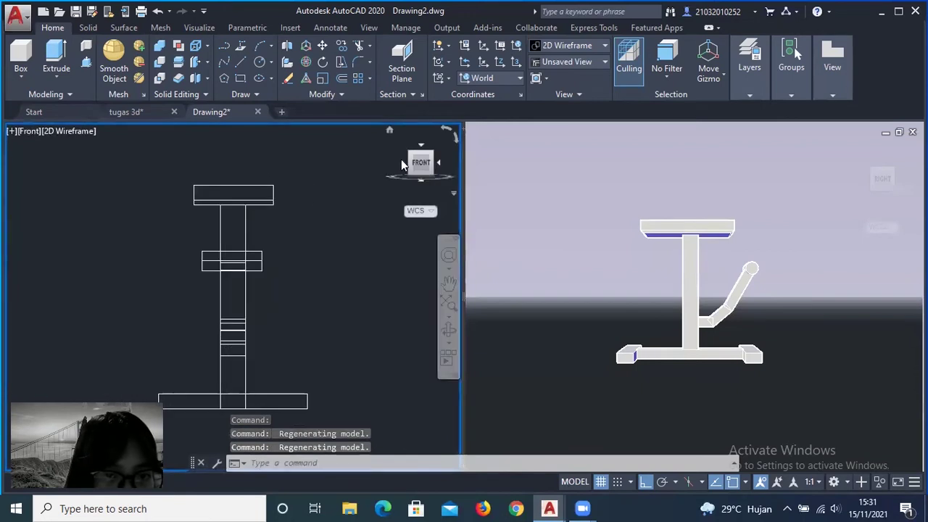
- Window-select the table top box, then clear the selection and zoom around it
scroll(259, 242, "up", 2)
left_click(262, 218)
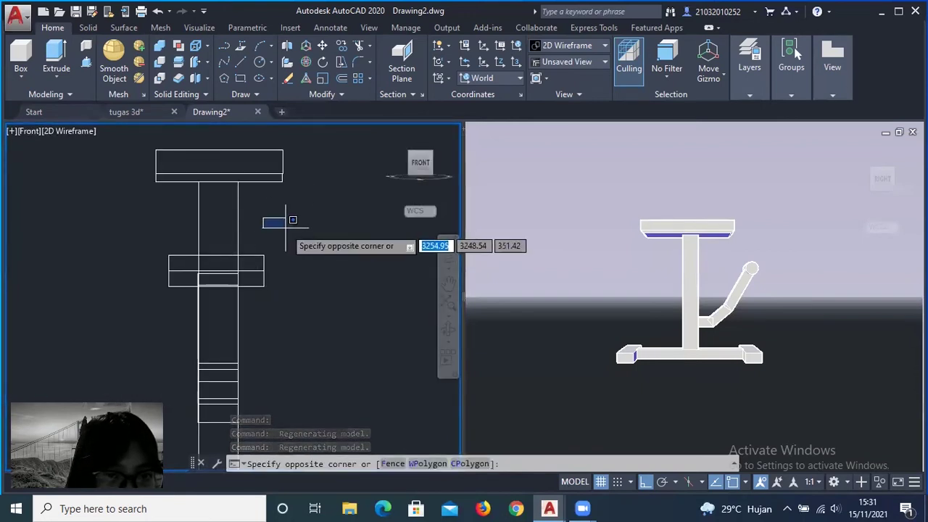
scroll(286, 220, "up", 2)
left_click(348, 276)
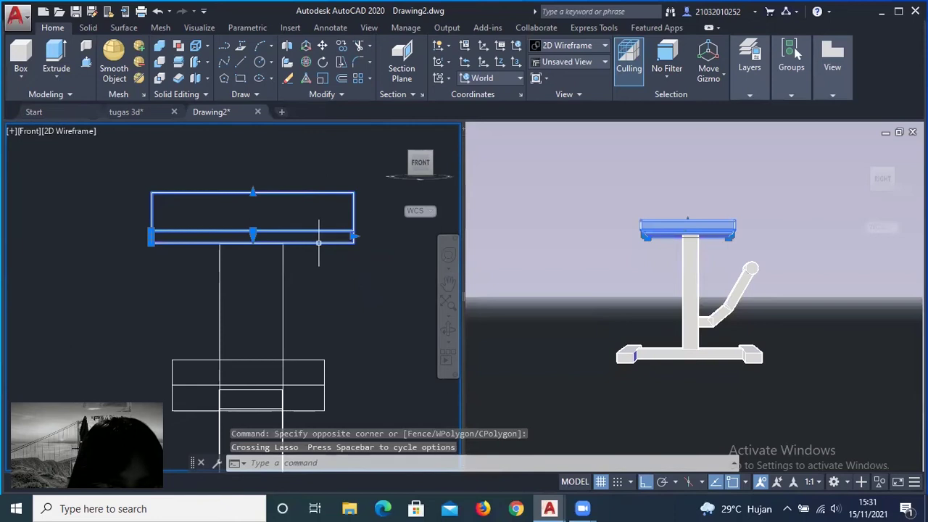
key("Escape")
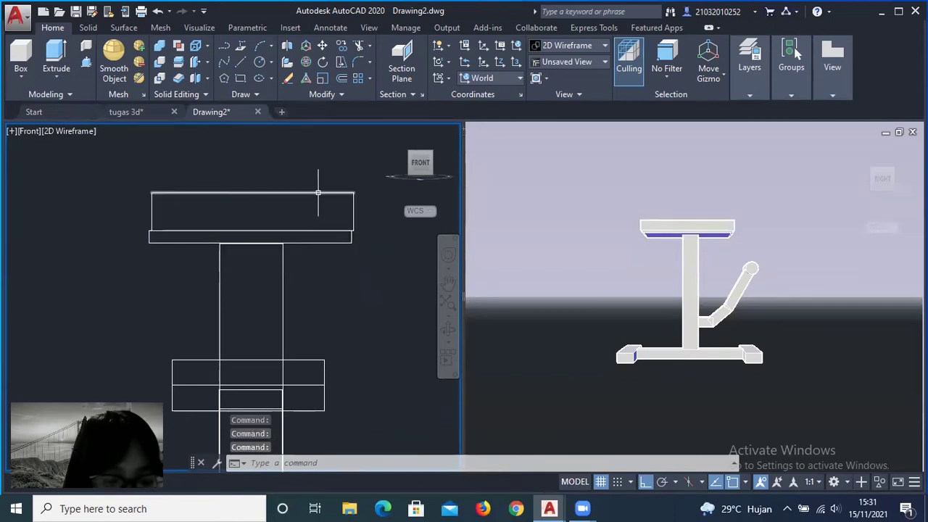
scroll(347, 273, "down", 3)
scroll(349, 280, "up", 5)
scroll(355, 298, "down", 3)
scroll(352, 306, "up", 3)
- Select the table top's upper box and lower slab together, then clear the selection
mouse_move(348, 305)
left_mouse_down()
mouse_move(370, 169)
mouse_move(371, 217)
left_mouse_up()
left_click(372, 269)
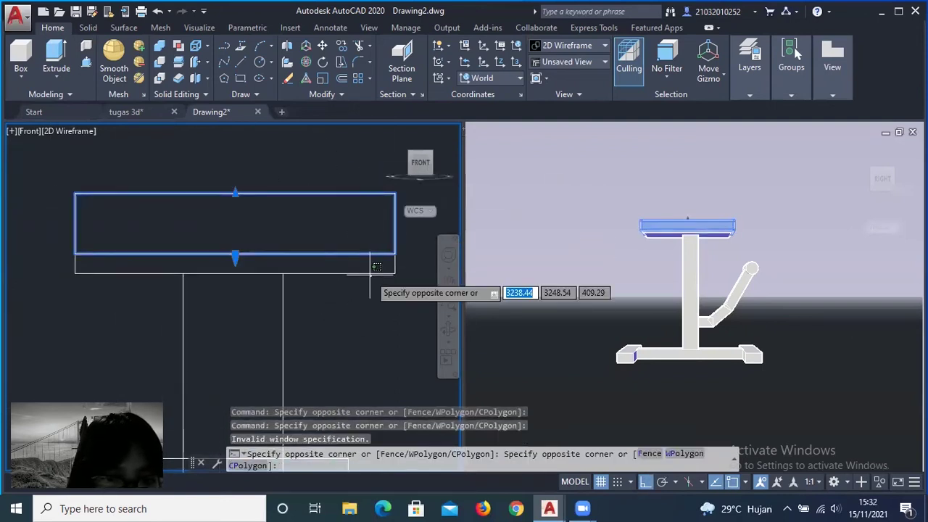
left_click(369, 265)
key("Escape")
key("Escape")
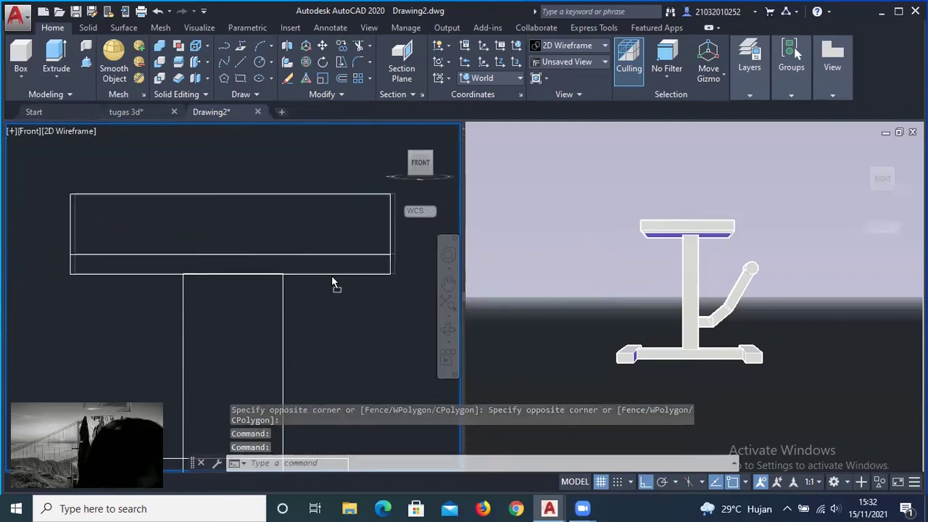
left_click(337, 273)
left_click(328, 194)
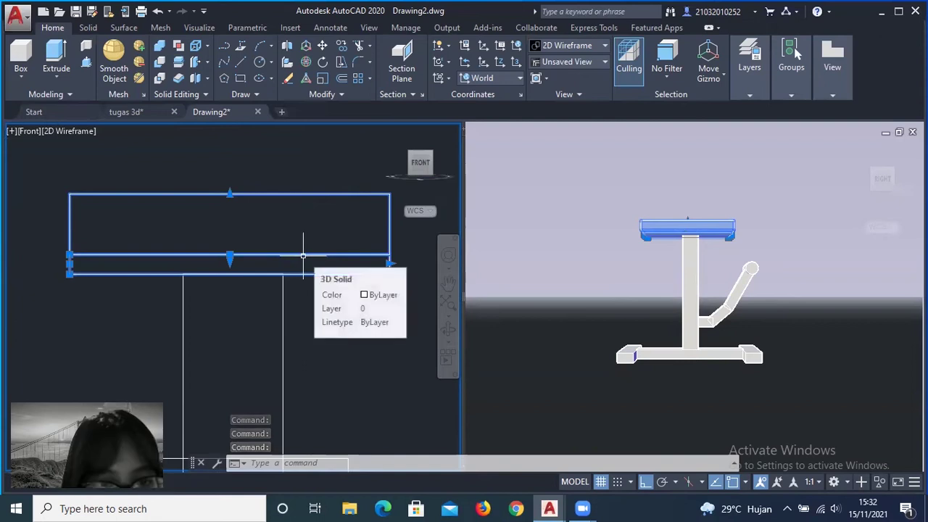
key("Escape")
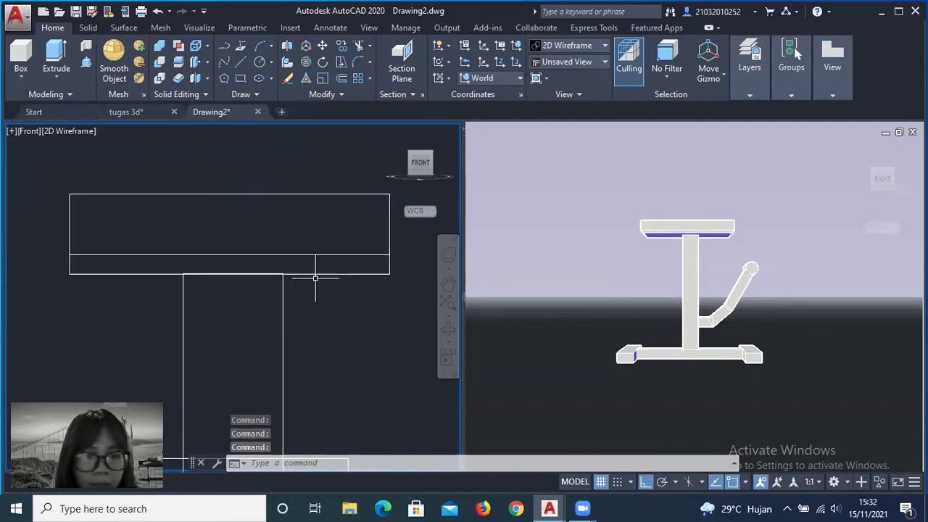
- Turn the stand through left and right views, orbit, and view it from underneath with Solid tools
left_click(404, 164)
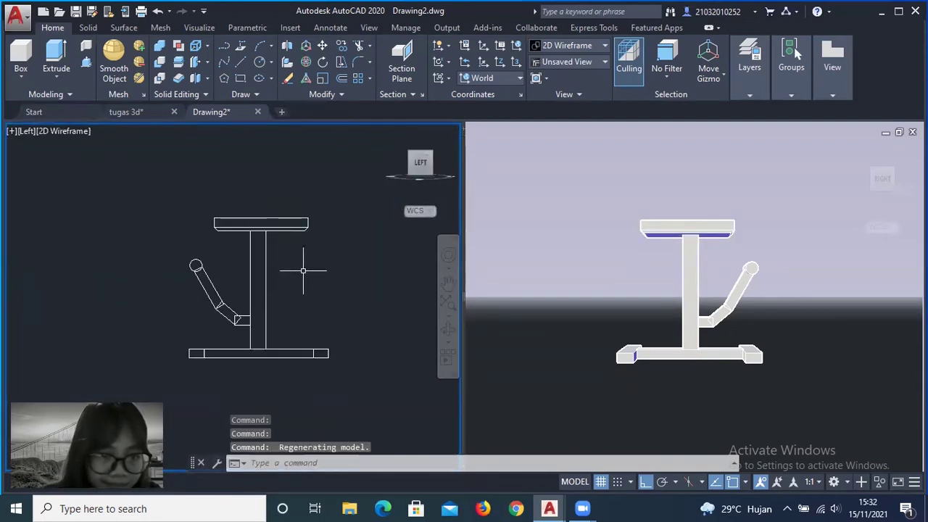
left_click(404, 166)
left_click(404, 166)
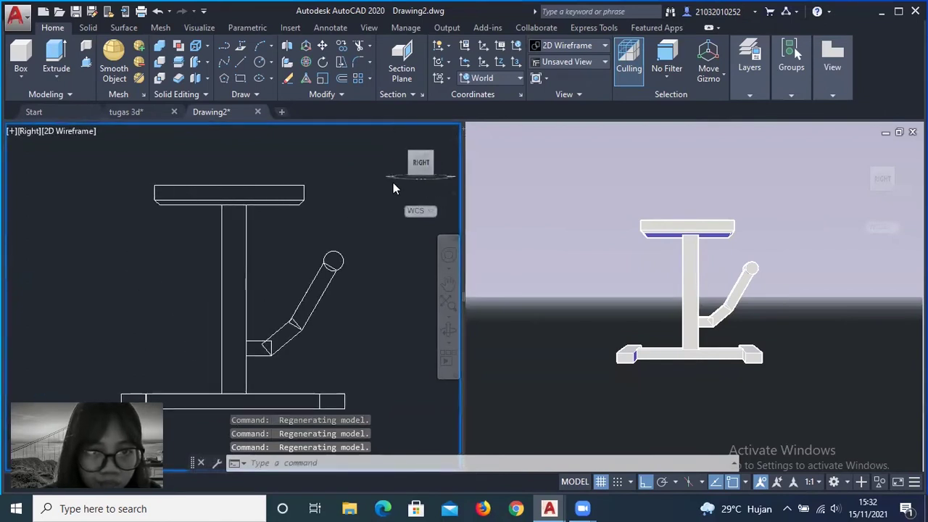
mouse_move(426, 157)
left_mouse_down()
mouse_move(415, 148)
mouse_move(440, 149)
left_mouse_up()
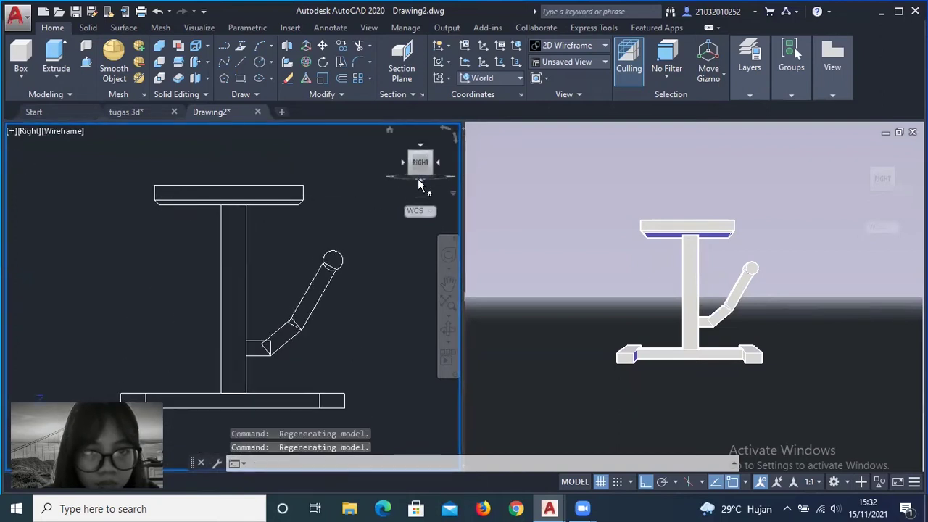
left_click(418, 178)
left_click(84, 29)
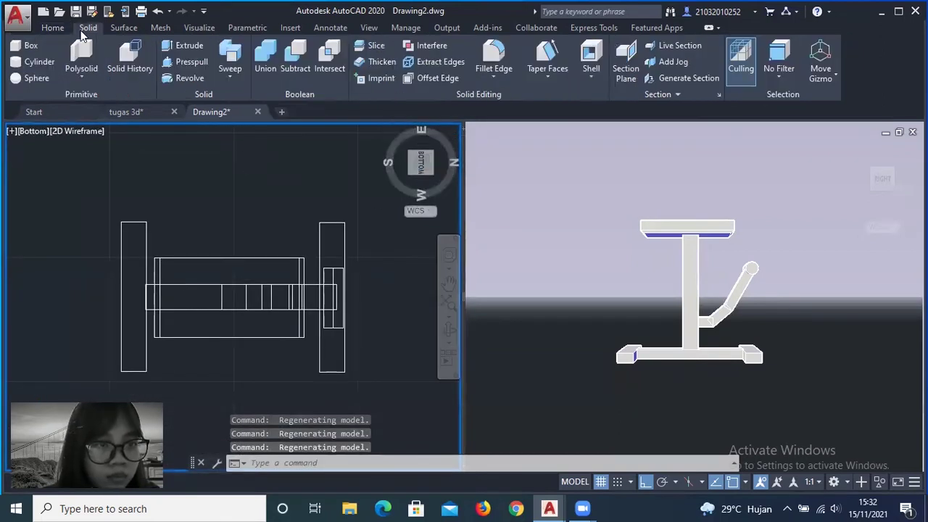
- Draw a radius-20 cylinder just below the end of the base bar to serve as a wheel
left_click(41, 61)
left_click(422, 150)
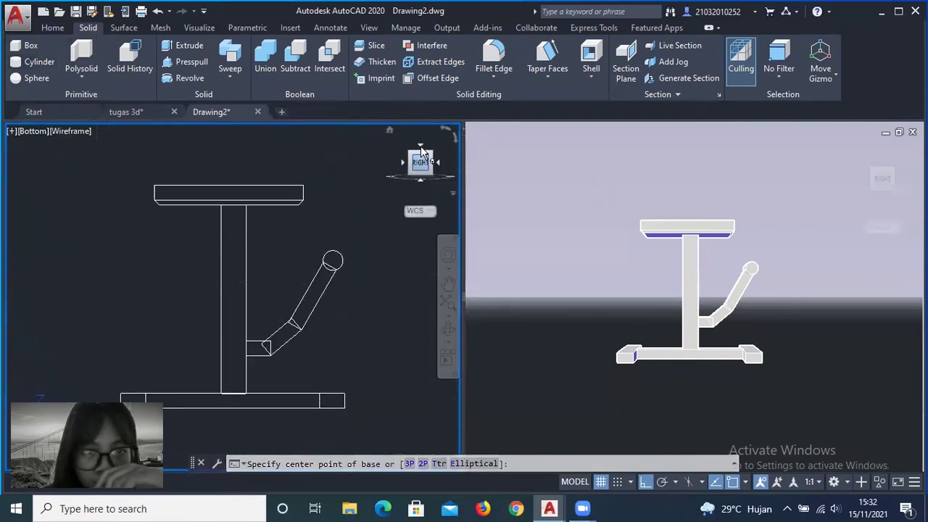
left_click_drag(422, 153, 377, 181)
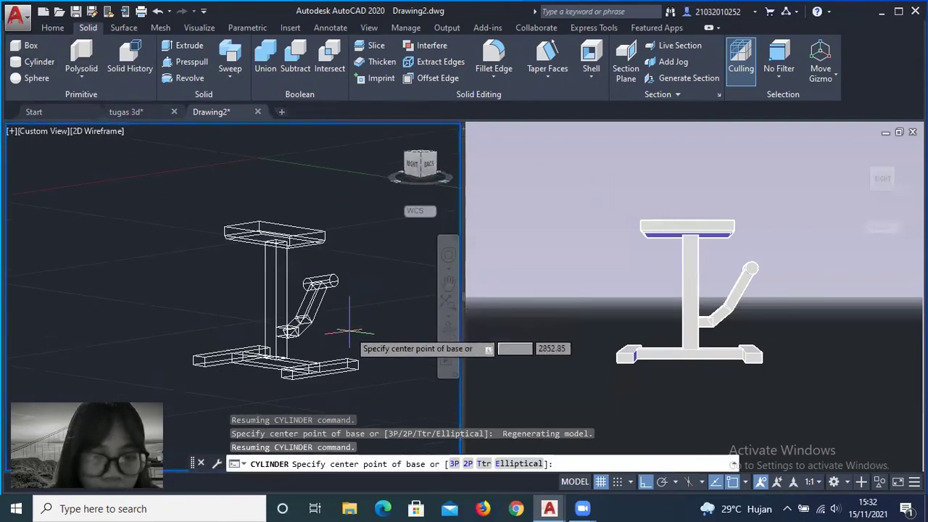
left_click(331, 397)
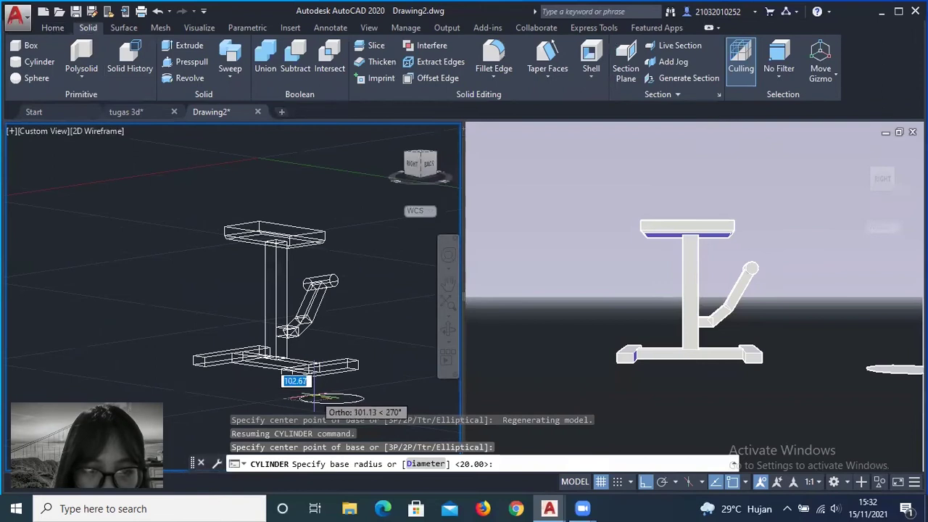
key("Return")
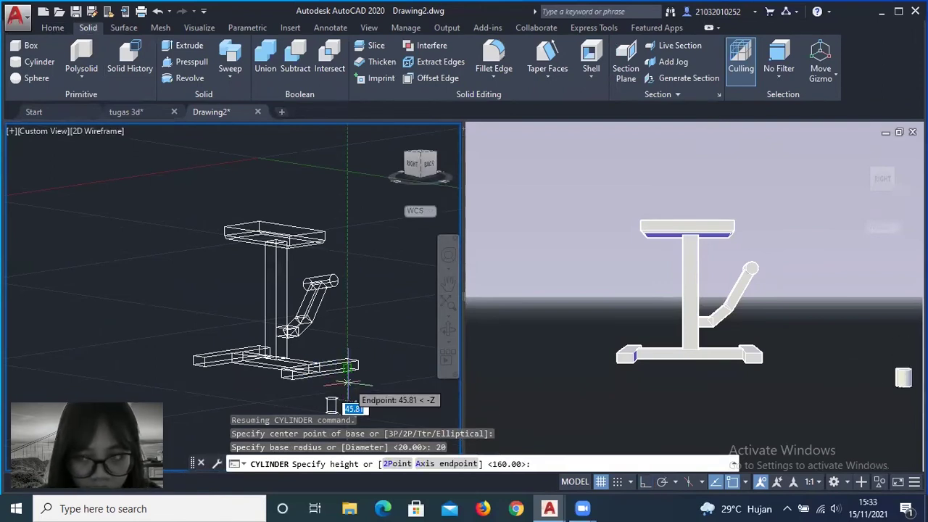
left_click(349, 372)
scroll(348, 371, "up", 3)
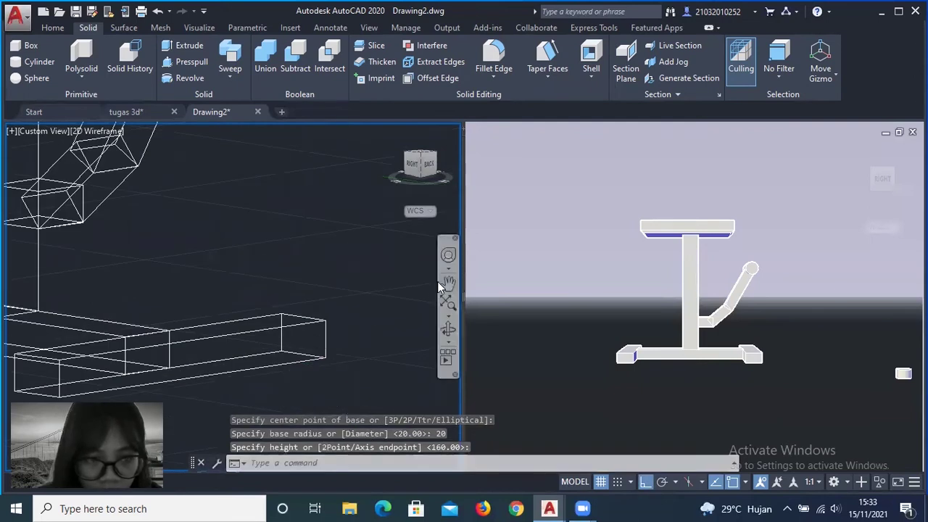
scroll(348, 371, "up", 2)
left_click(414, 168)
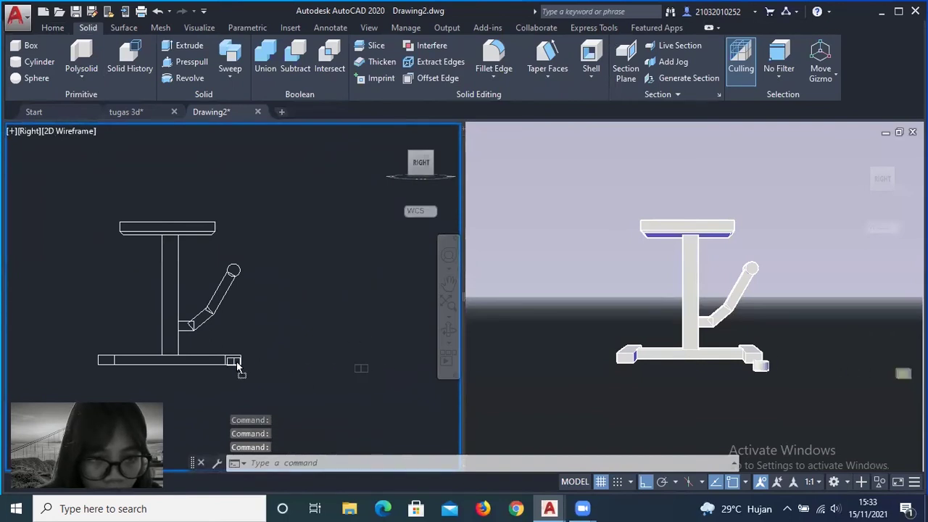
- Drag the radius-20 cylinder up until it sits just under the end of the base foot
left_click_drag(424, 167, 198, 444)
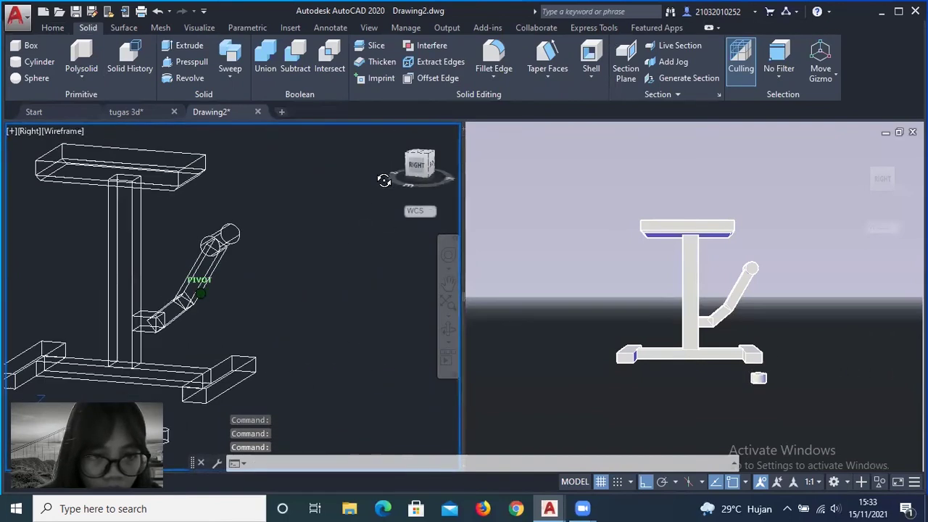
middle_click_drag(197, 448, 203, 382)
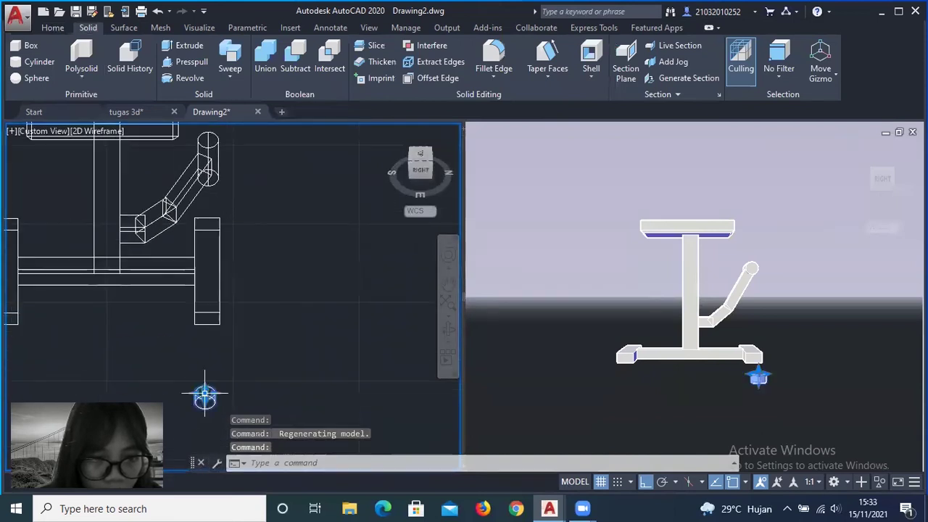
left_click_drag(206, 396, 225, 326)
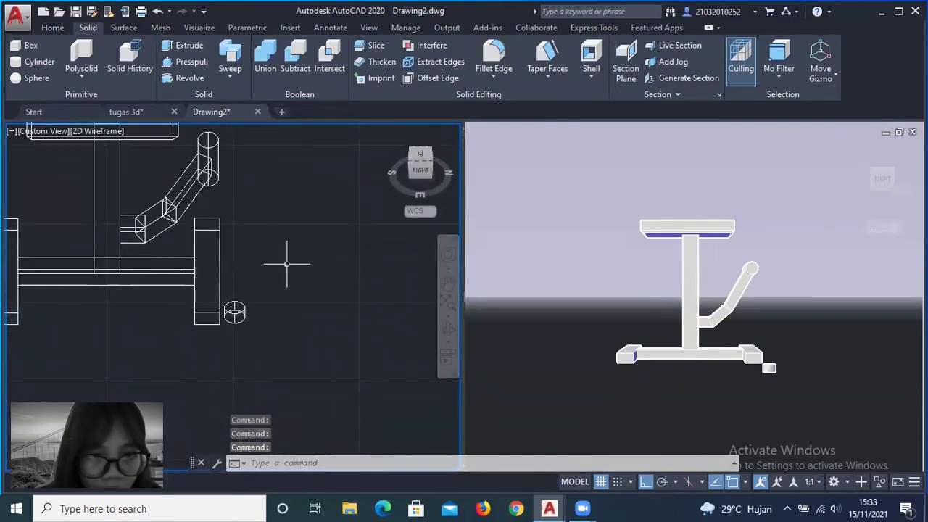
- Check the cylinder's position from the right, back and front views and in 3D orbit
left_click(424, 170)
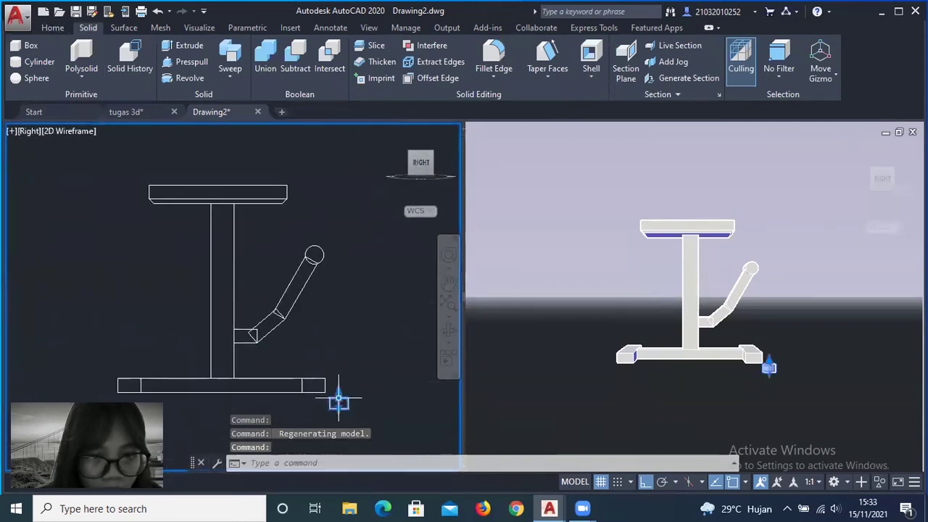
left_click(399, 165)
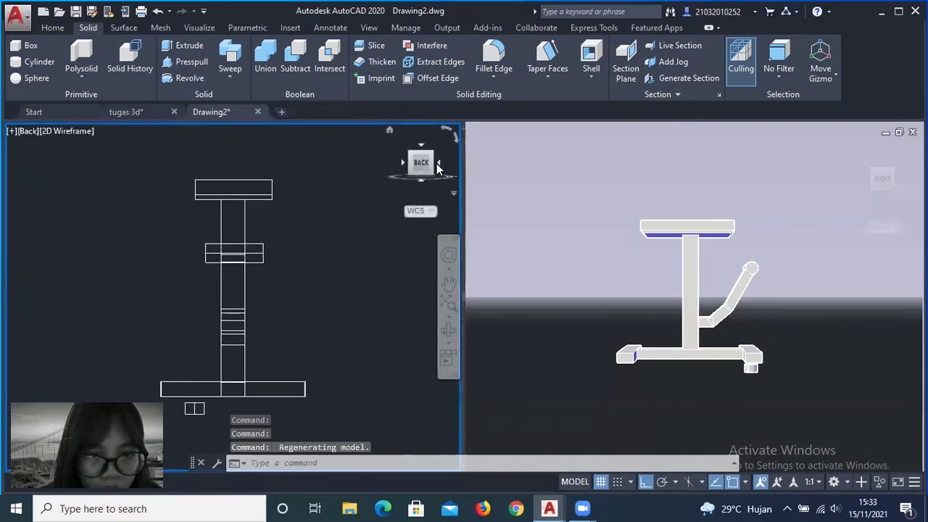
left_click(398, 167)
left_click(399, 167)
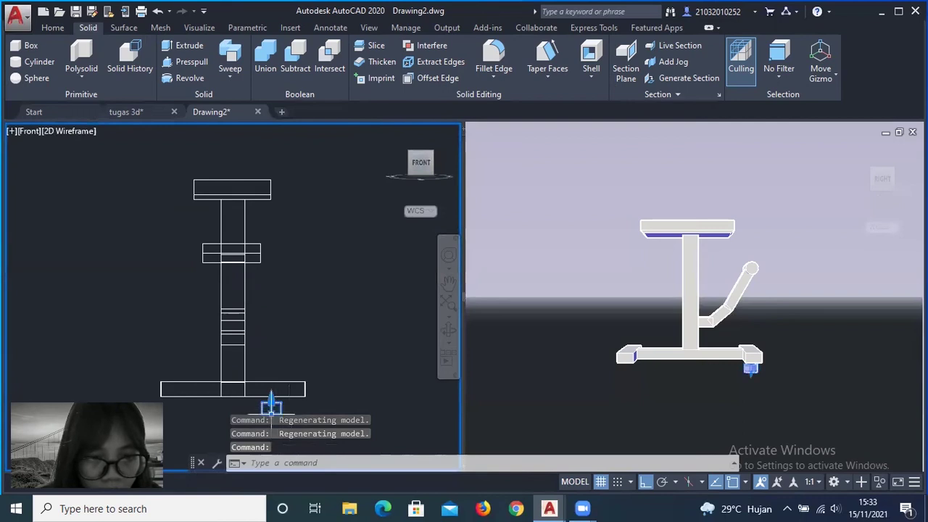
left_click(404, 166)
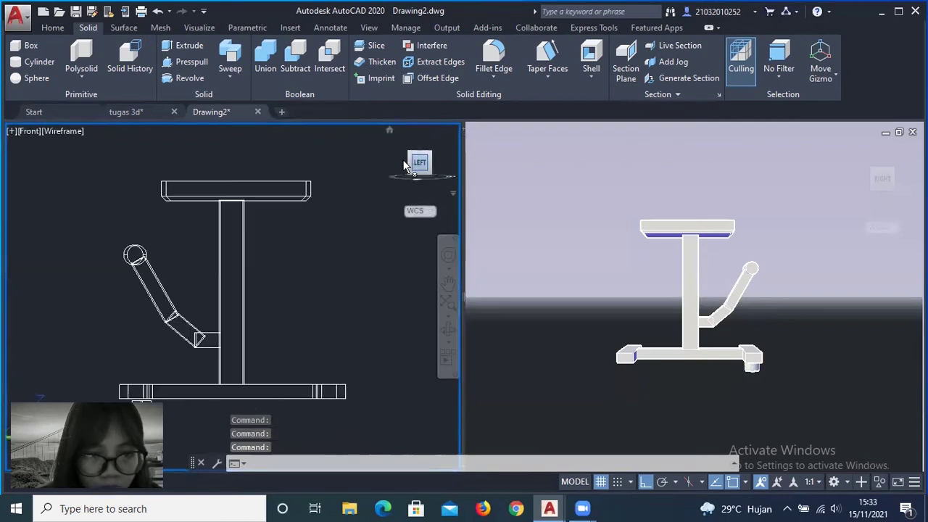
left_click(404, 165)
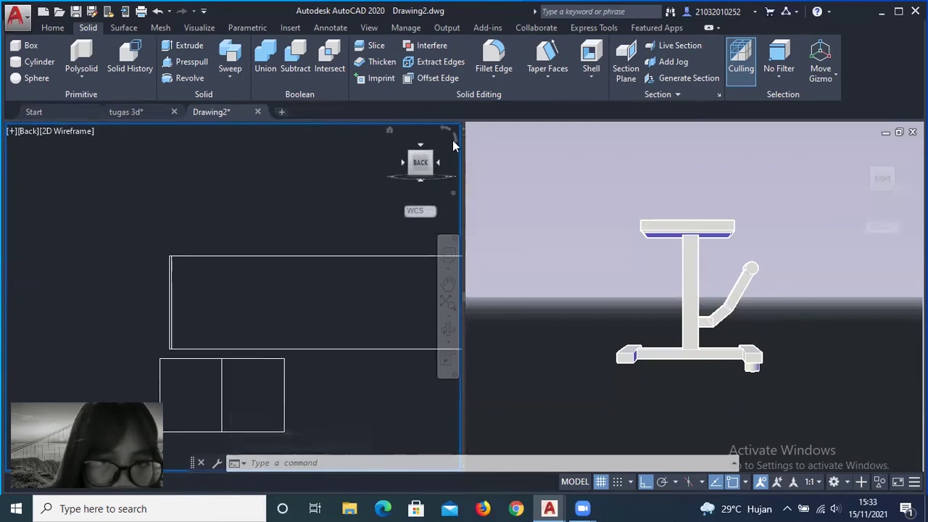
mouse_move(422, 162)
left_mouse_down()
mouse_move(397, 180)
mouse_move(374, 312)
left_mouse_up()
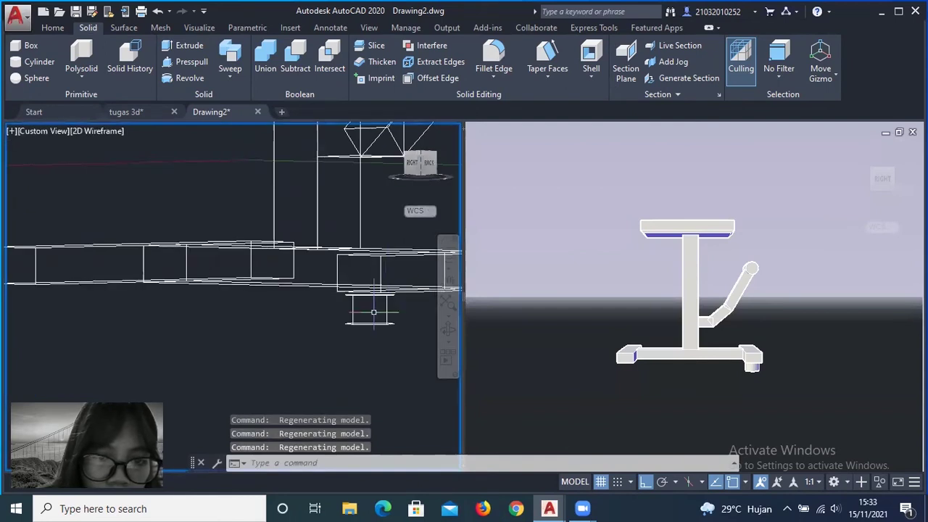
left_click(56, 29)
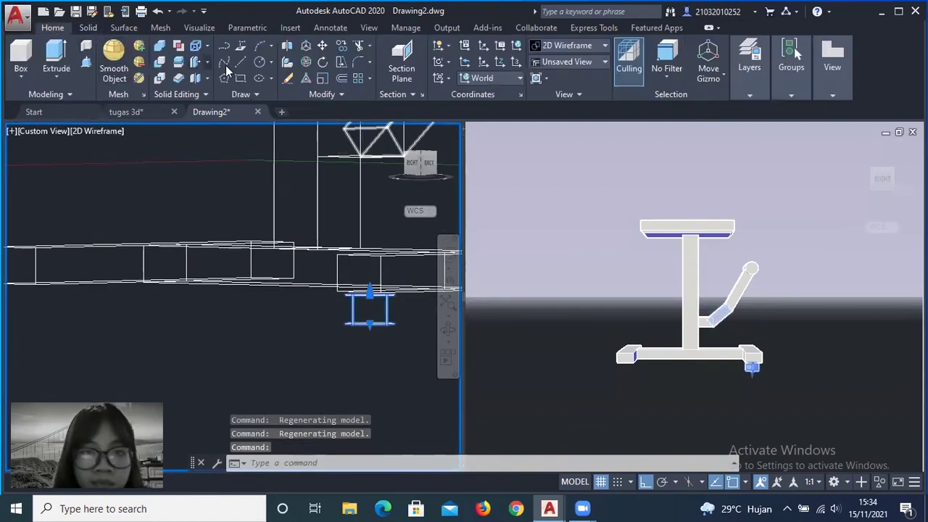
- 3D-rotate the cylinder about the gizmo axis so it stands upright like a wheel
left_click(305, 62)
left_click(346, 295)
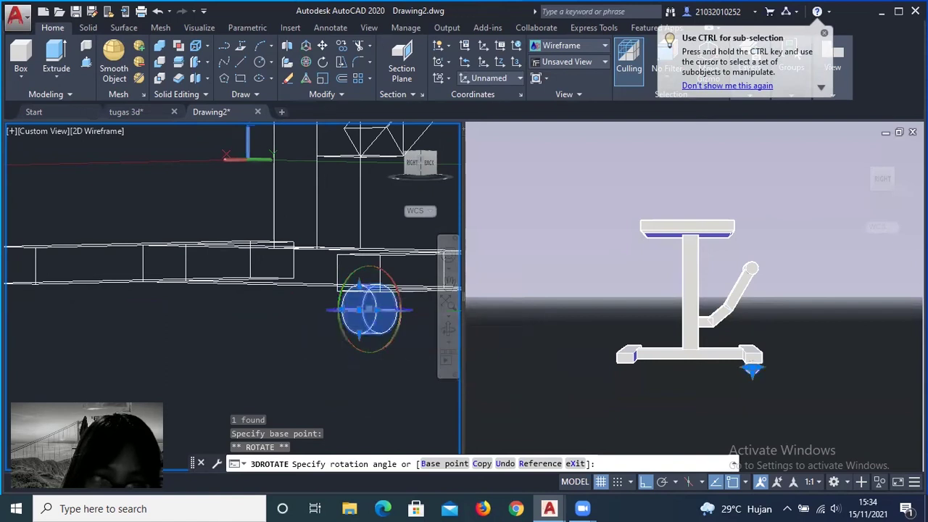
left_click(405, 298)
- Orbit around the stand and select the rotated wheel to inspect it from the right-back corner
left_click(409, 162)
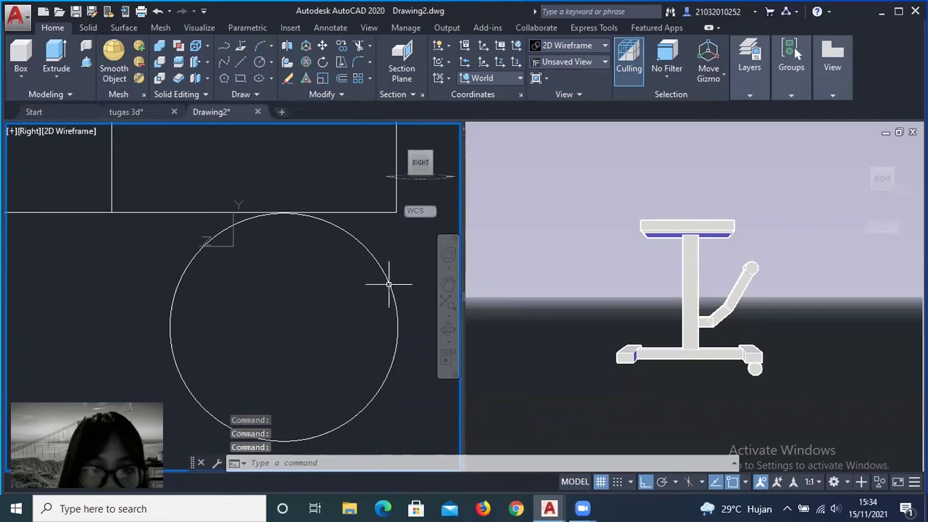
scroll(355, 235, "down", 5)
left_click_drag(428, 162, 340, 270)
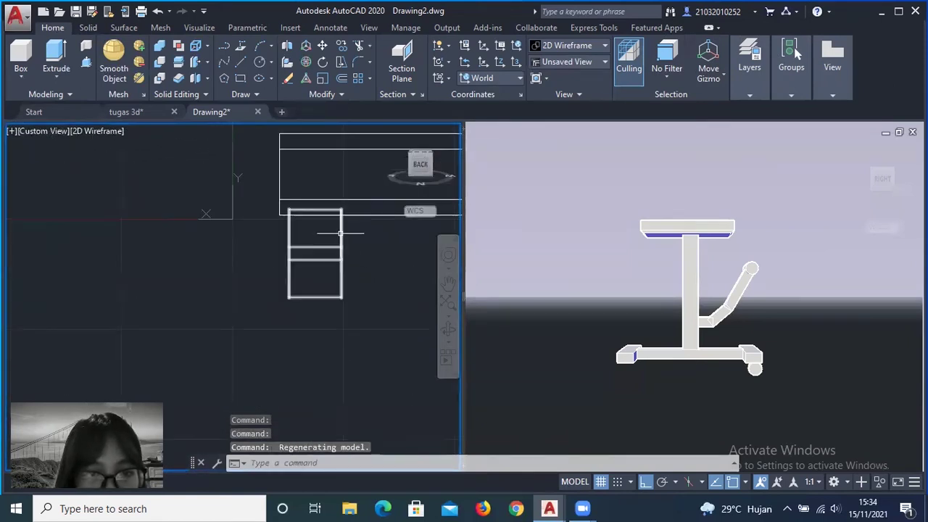
left_click(340, 233)
key("Escape")
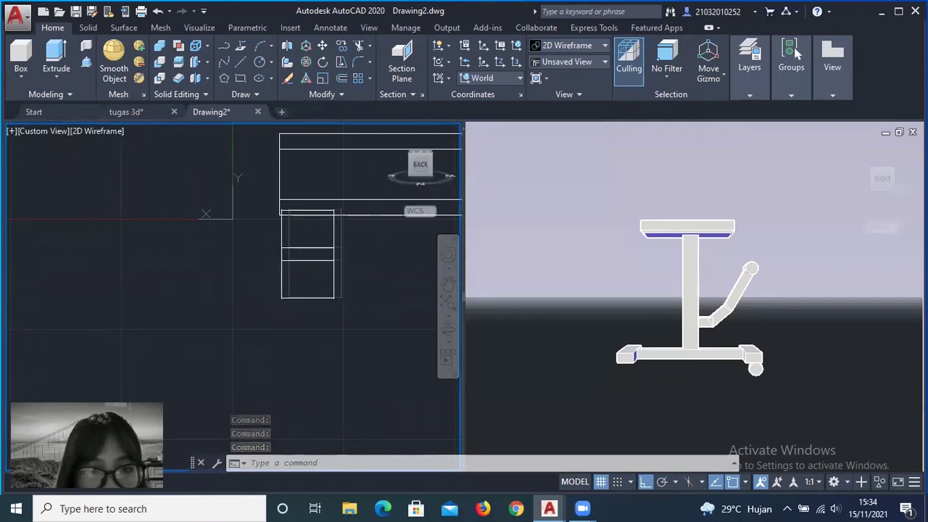
scroll(370, 232, "up", 2)
left_click(409, 168)
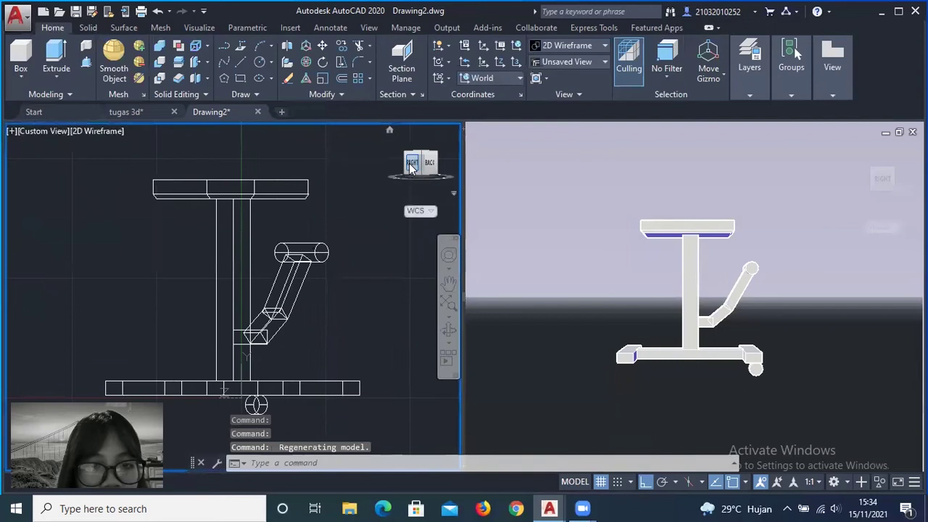
middle_click_drag(409, 168, 102, 167, "shift")
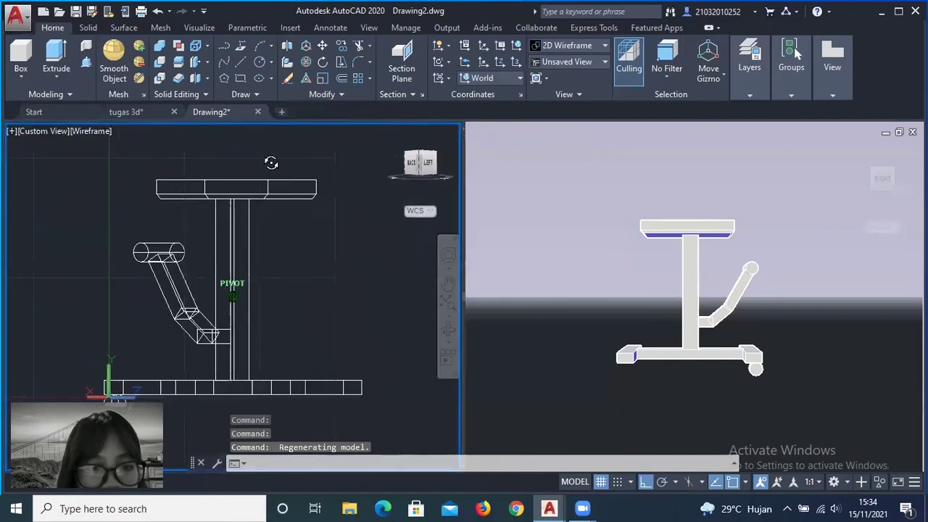
- Copy the wheel circle to a second point, then end the copy
middle_click_drag(102, 167, 327, 160, "shift")
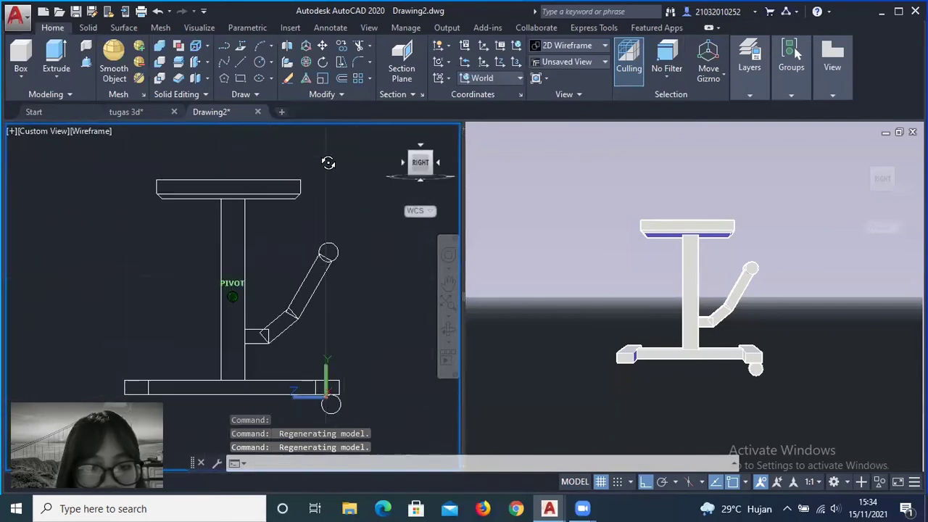
scroll(333, 388, "down", 3)
scroll(296, 362, "down", 2)
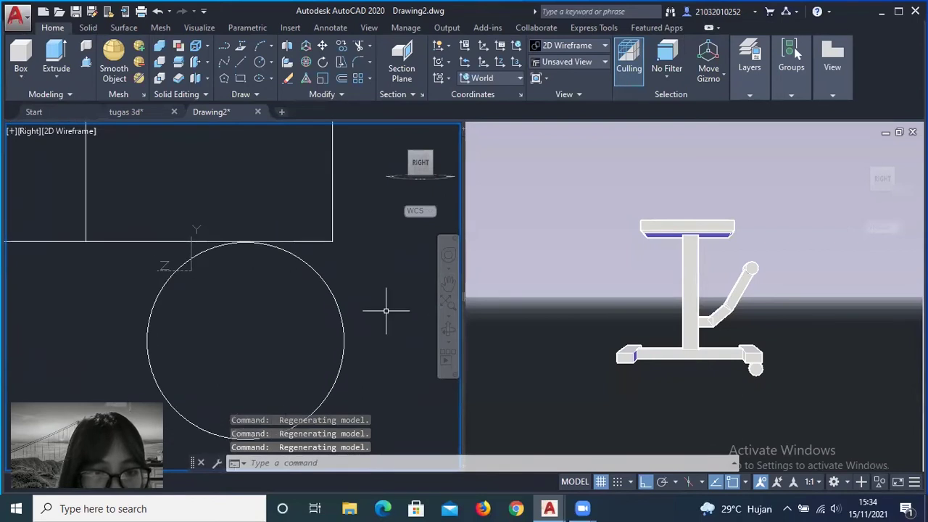
left_click(328, 293)
key("Return")
left_click(331, 290)
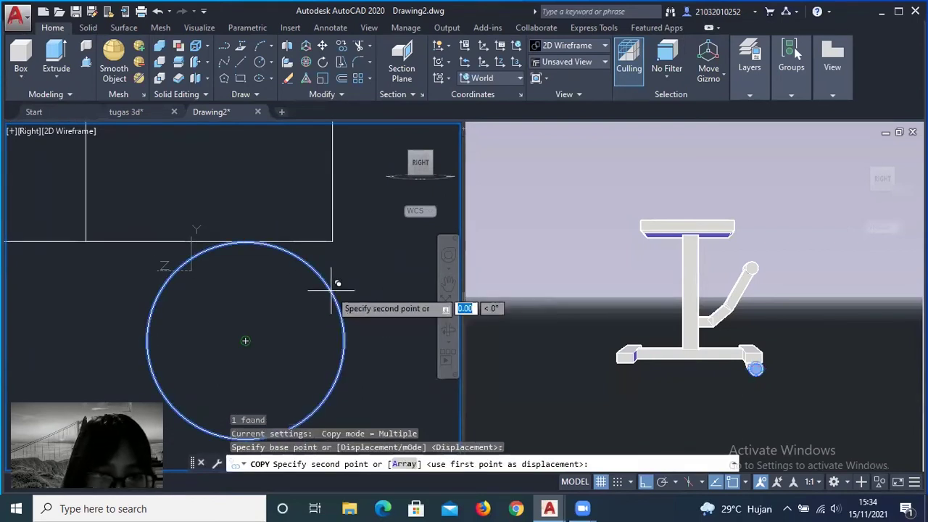
left_click(245, 340)
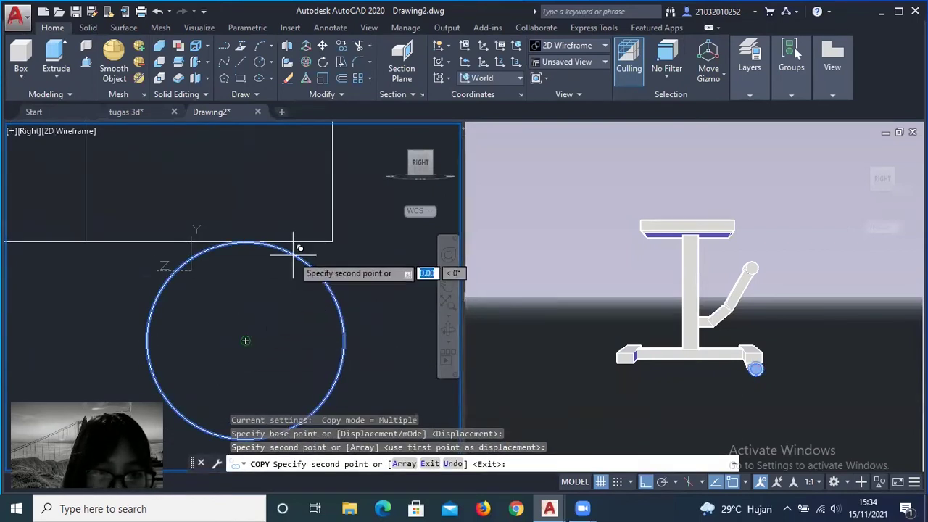
key("Escape")
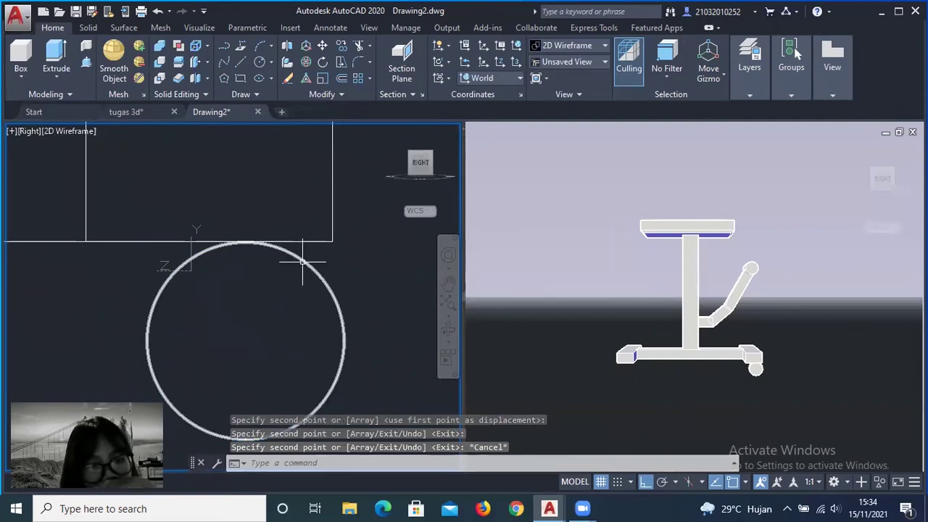
- Draw a hub cylinder of radius 10 and height 28 centred on the wheel, finishing in the top view
left_click(88, 28)
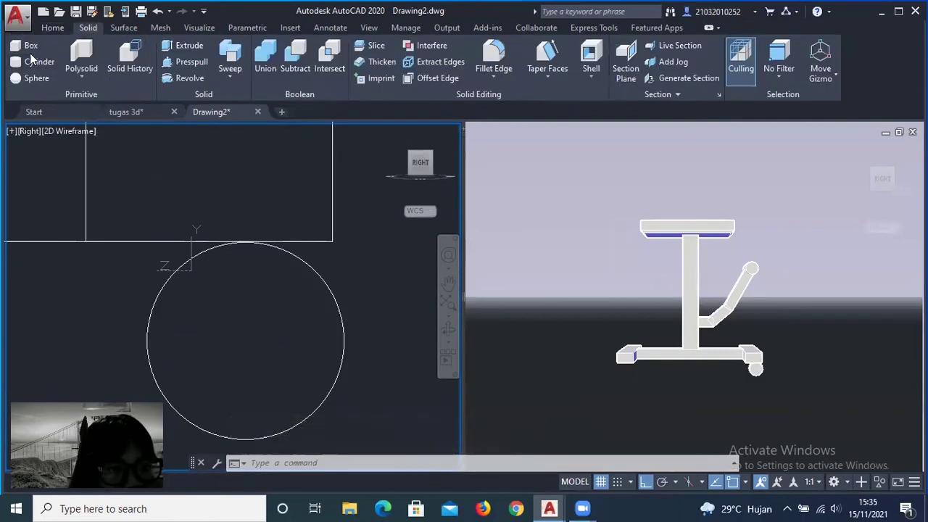
left_click(38, 62)
left_click(244, 339)
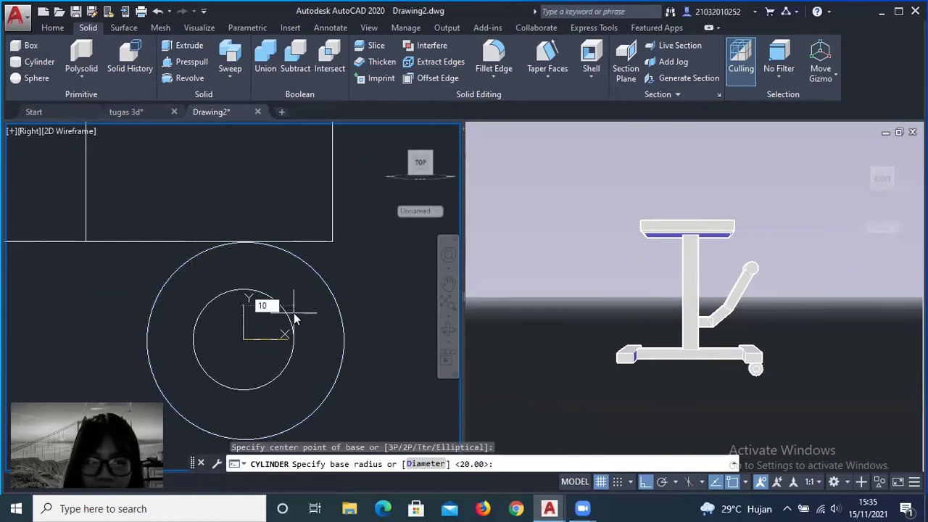
key("Return")
mouse_move(429, 166)
left_mouse_down()
mouse_move(425, 304)
mouse_move(406, 306)
left_mouse_up()
left_click(414, 159)
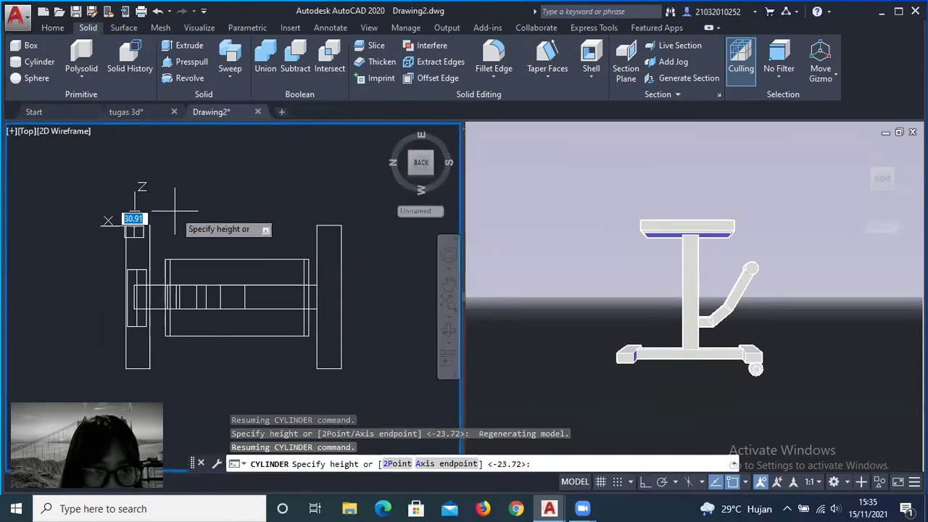
scroll(167, 245, "up", 4)
middle_click_drag(168, 245, 278, 358)
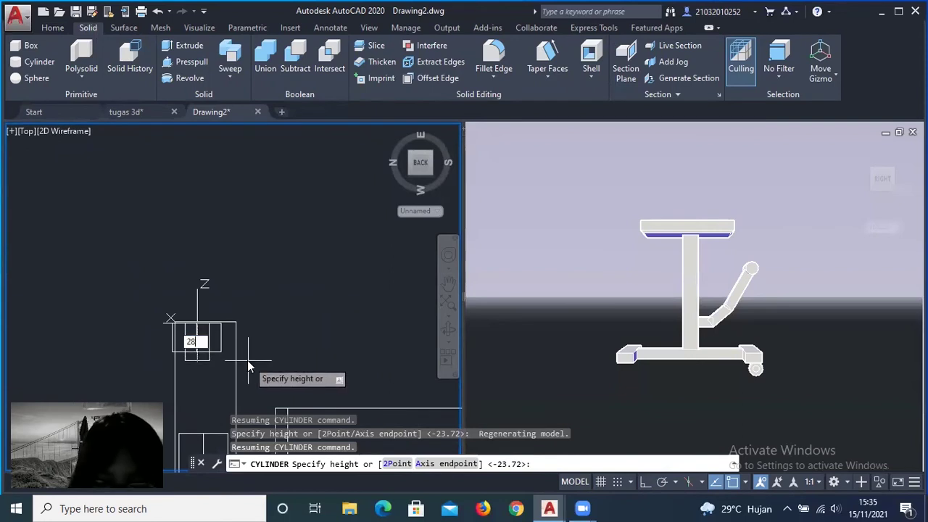
key("Return")
scroll(242, 363, "up", 3)
scroll(242, 398, "up", 2)
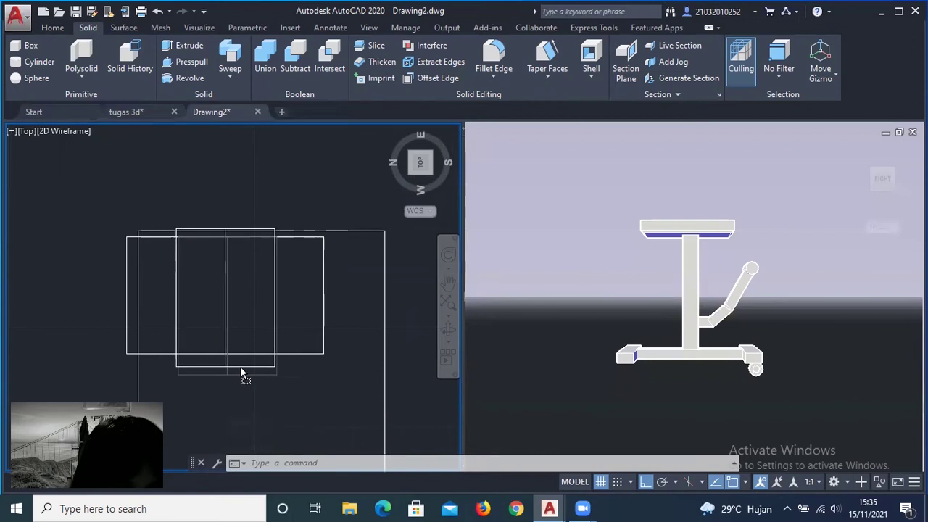
- Turn to the back view and frame the wheel parts, cancelling stray selections
left_click(421, 148)
scroll(318, 338, "up", 3)
scroll(226, 317, "up", 2)
middle_click_drag(226, 317, 379, 332)
left_click_drag(379, 331, 379, 271)
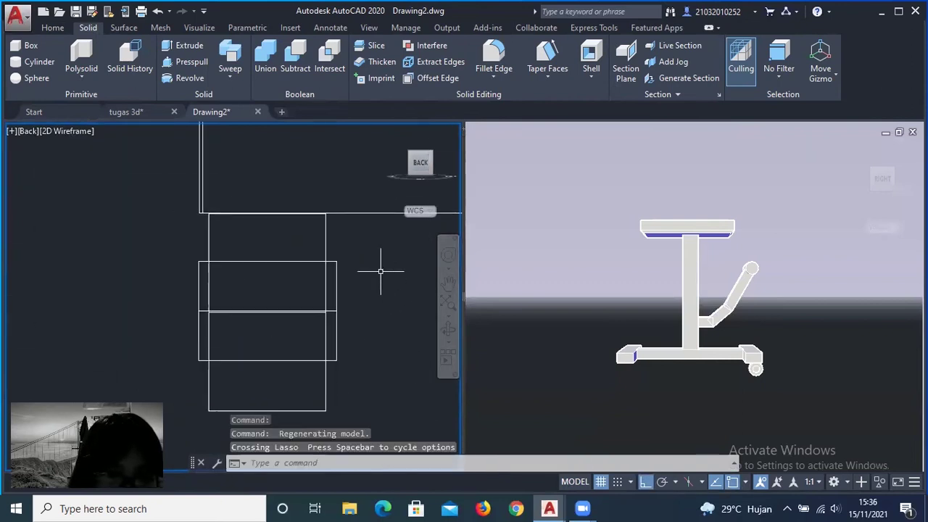
key("Escape")
left_click(336, 286)
key("Escape")
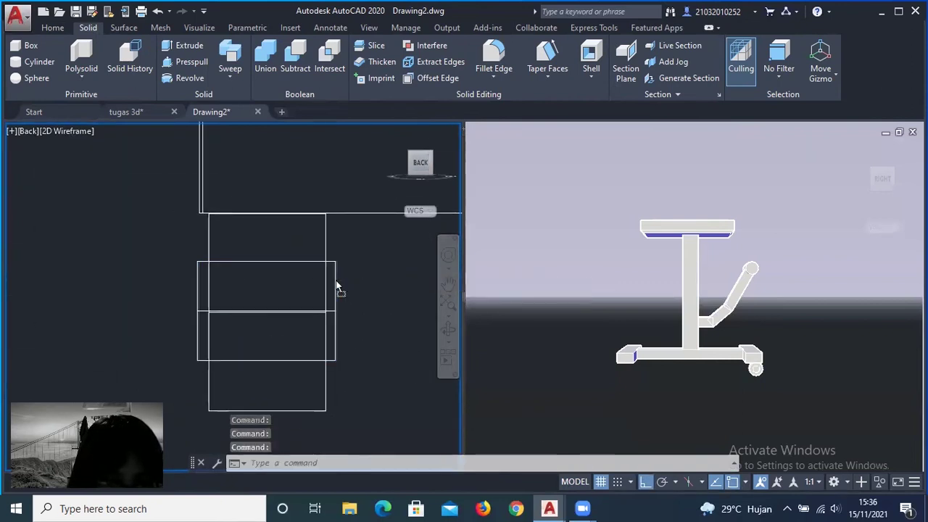
key("Escape")
- Select all four wheel pieces and combine them with GROUP into one unit
left_click_drag(383, 270, 352, 408)
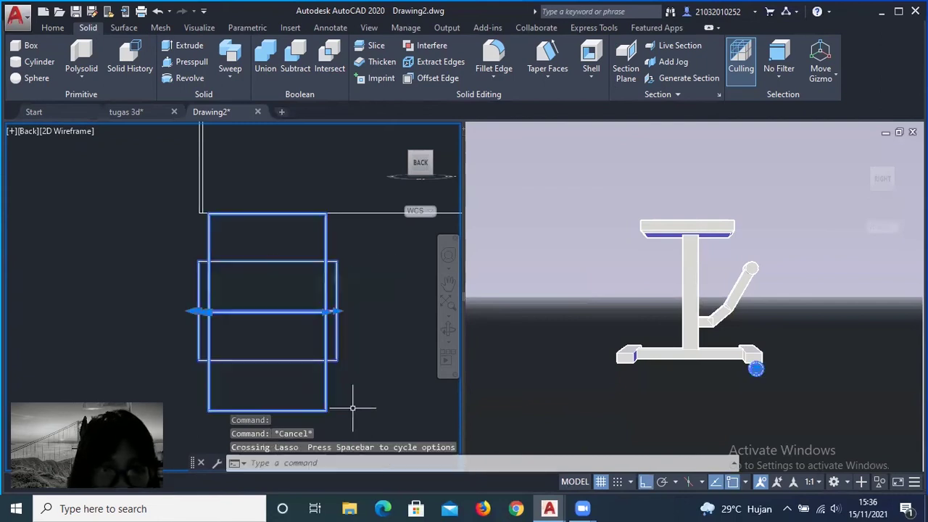
type("JOIn")
key("Return")
left_click_drag(385, 297, 268, 374)
type("G")
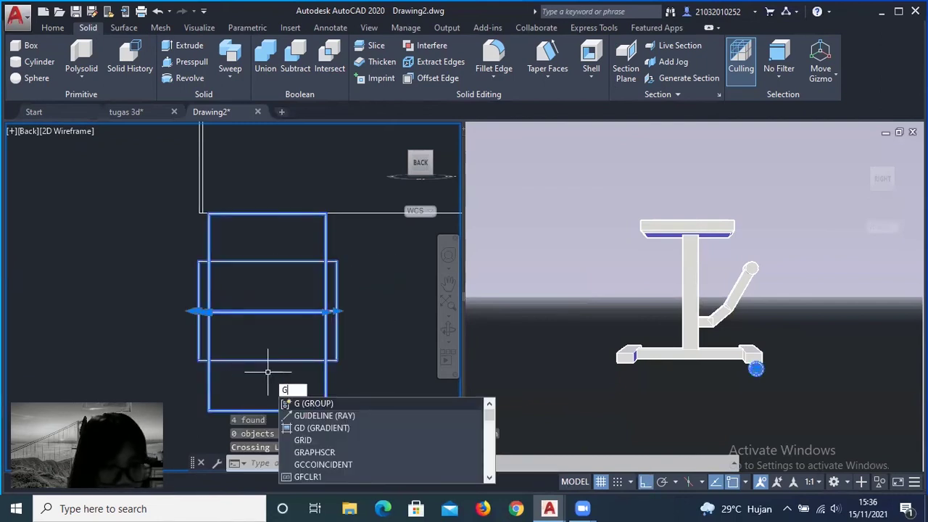
type("R")
key("Return")
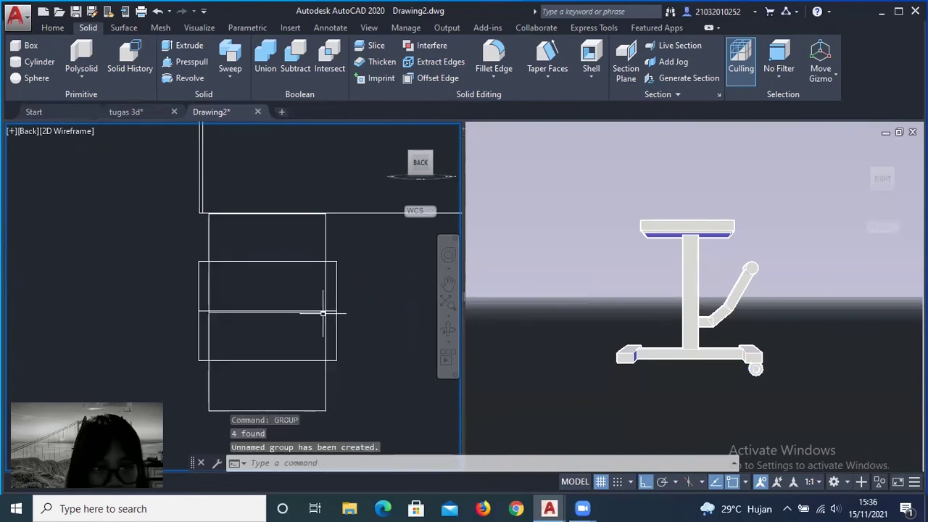
left_click(324, 313)
- Orbit the shaded viewport and frame the base and wheel in the wireframe viewport
left_click(403, 166)
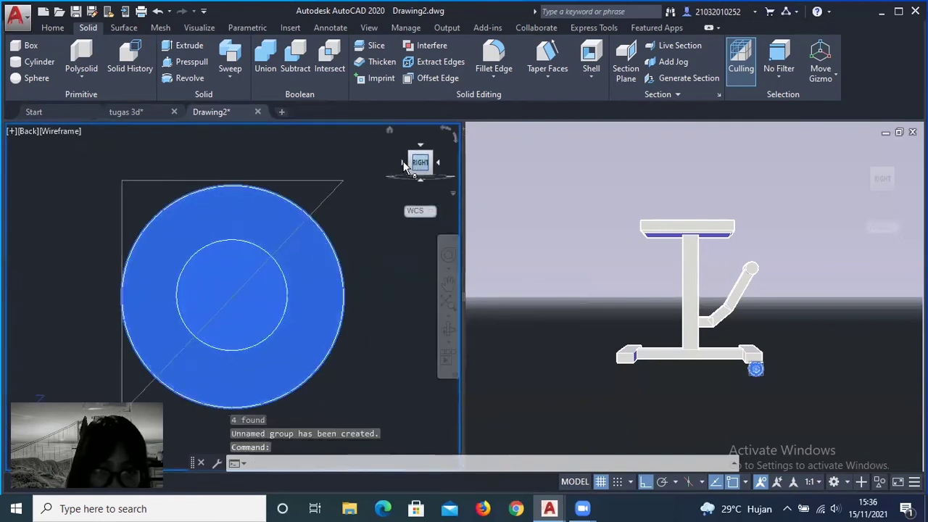
left_click(792, 276)
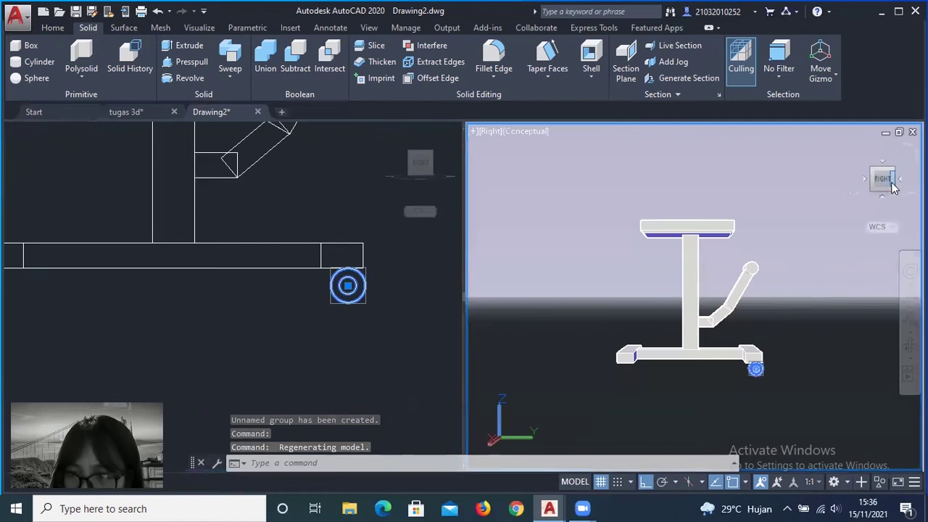
left_click_drag(893, 187, 812, 201)
key("Escape")
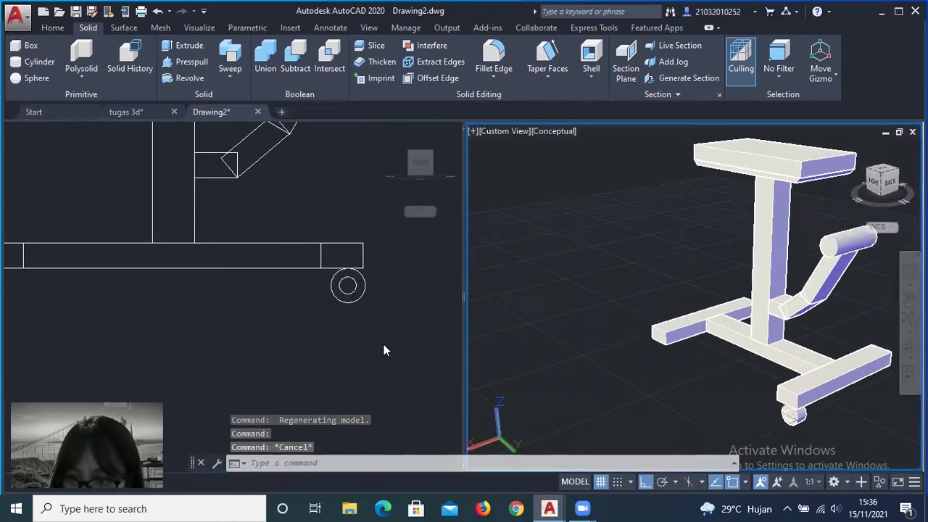
middle_click_drag(696, 348, 678, 282)
left_click(255, 331)
scroll(247, 319, "down", 2)
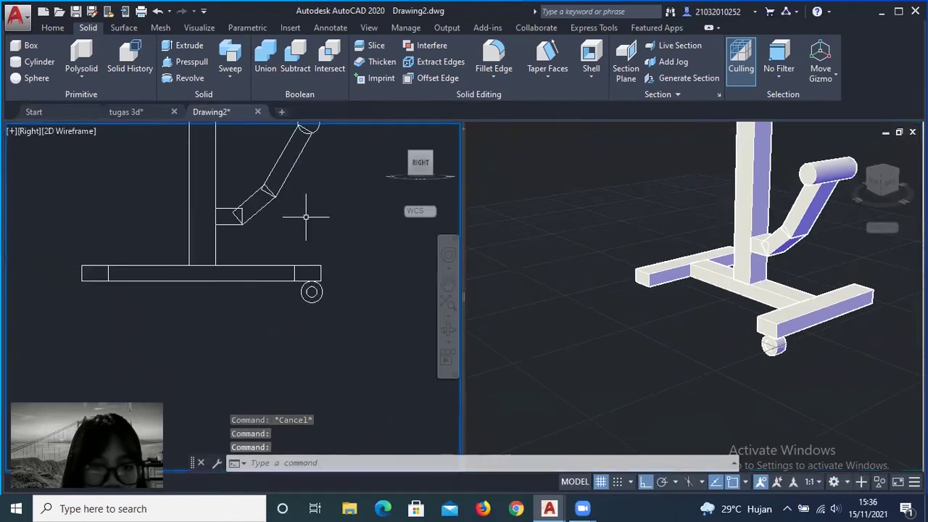
middle_click_drag(306, 216, 325, 282)
- Copy the wheel from its centre to the left end of the base bar, then view from the back
left_click_drag(379, 369, 341, 362)
type("co")
key("Return")
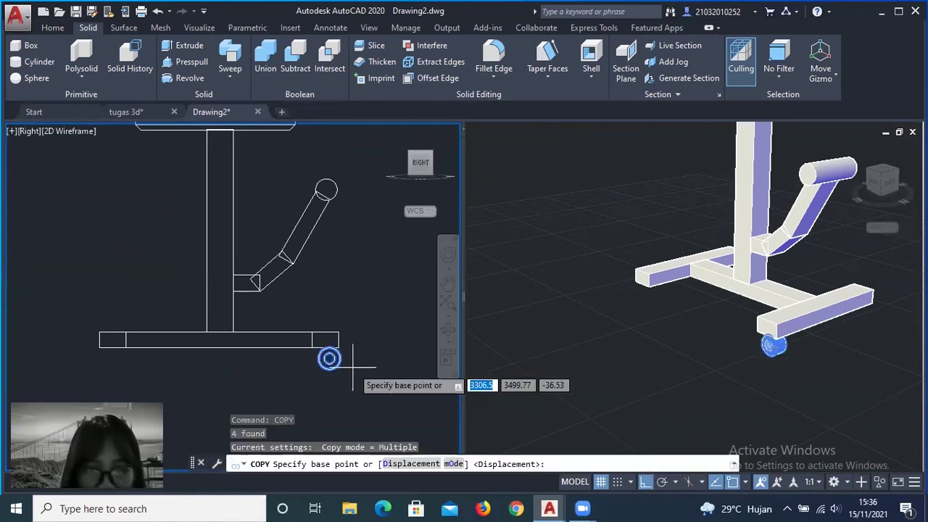
left_click(329, 359)
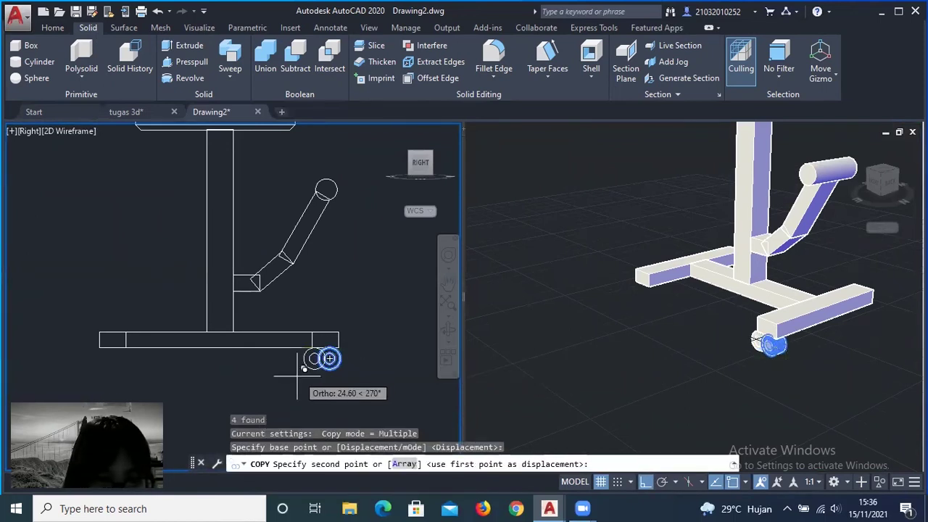
left_click(96, 366)
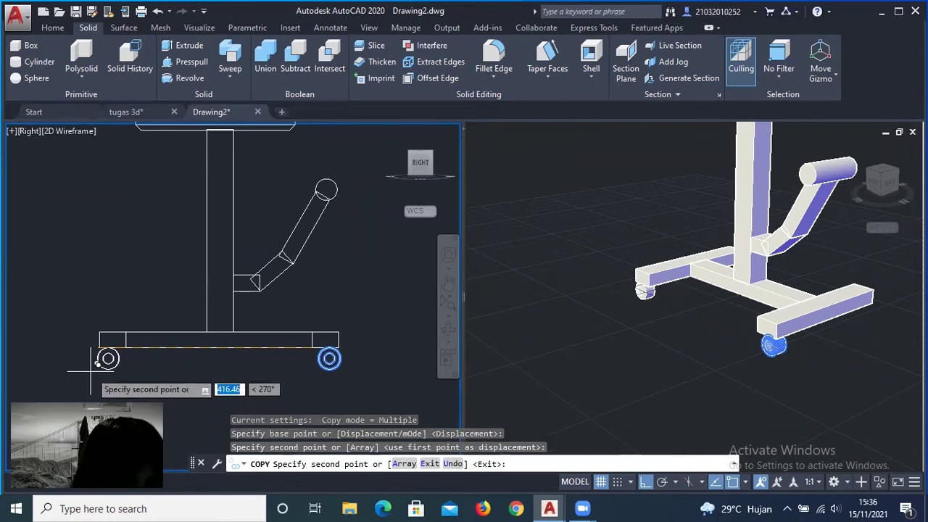
key("Escape")
left_click(439, 166)
left_click(441, 165)
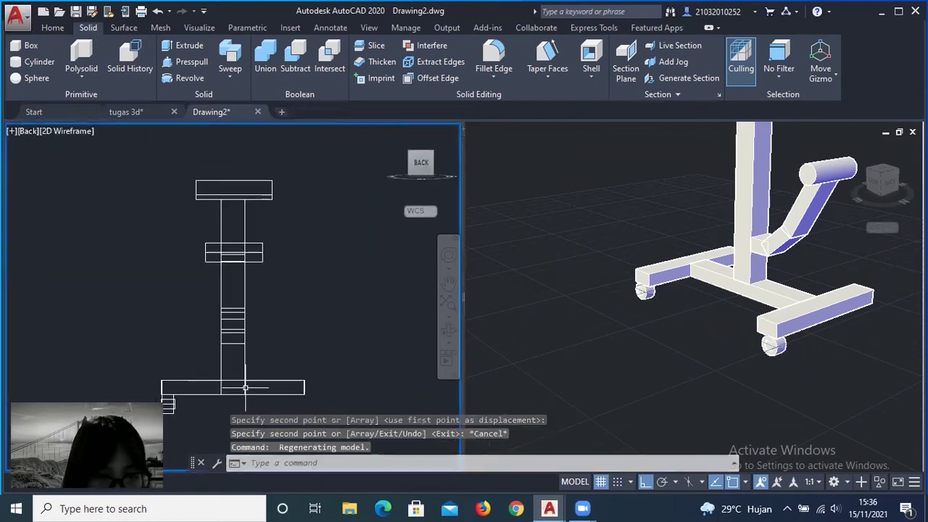
- In Back view, copy the left wheel to the far end of the T-base for a third wheel
scroll(217, 332, "up", 3)
left_click_drag(155, 319, 116, 311)
left_click(209, 347)
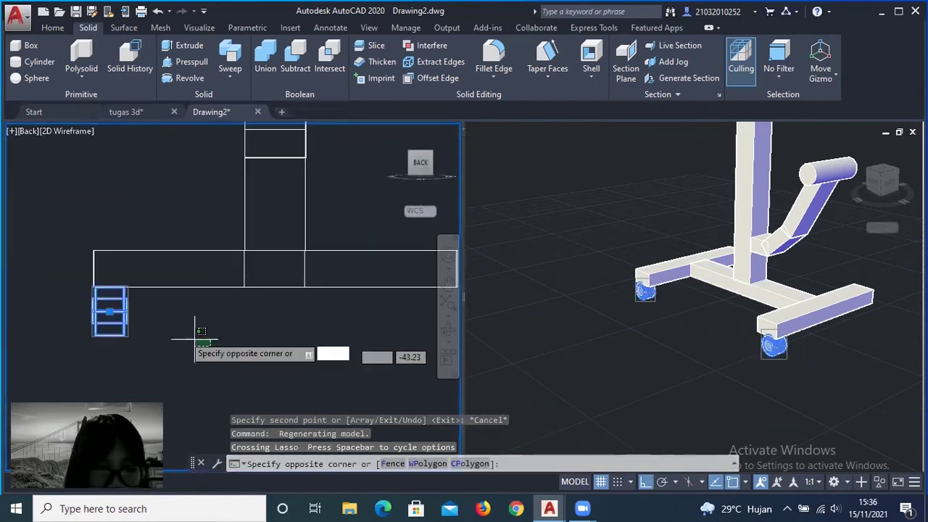
type("c")
left_click(187, 340)
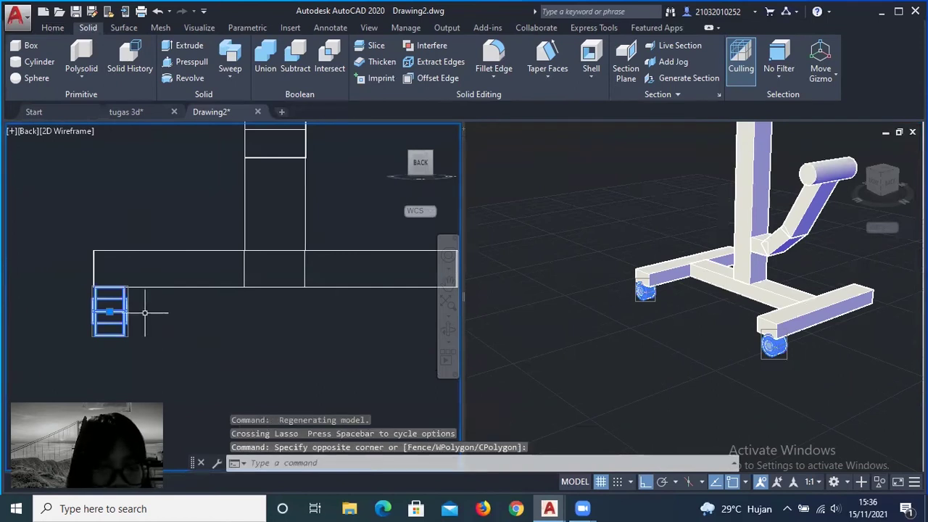
type("copy")
key("Return")
left_click(128, 312)
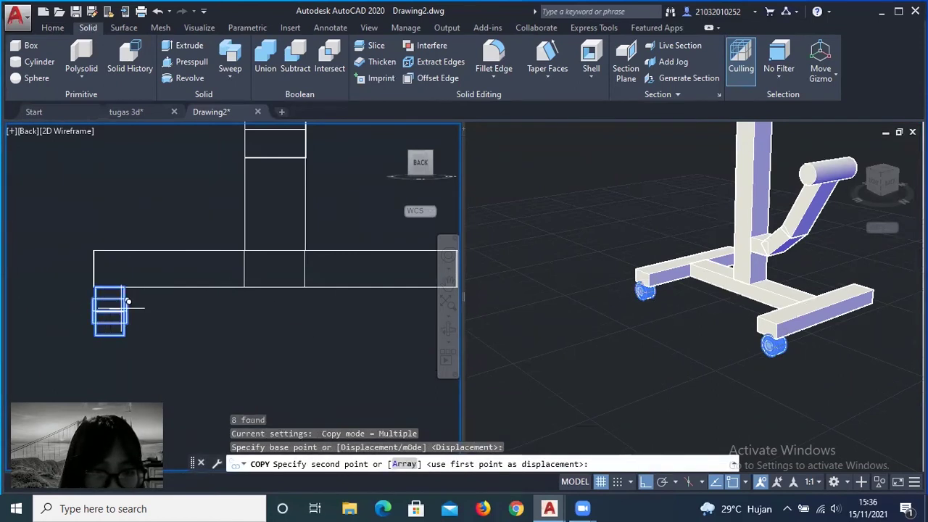
middle_click_drag(350, 312, 159, 339)
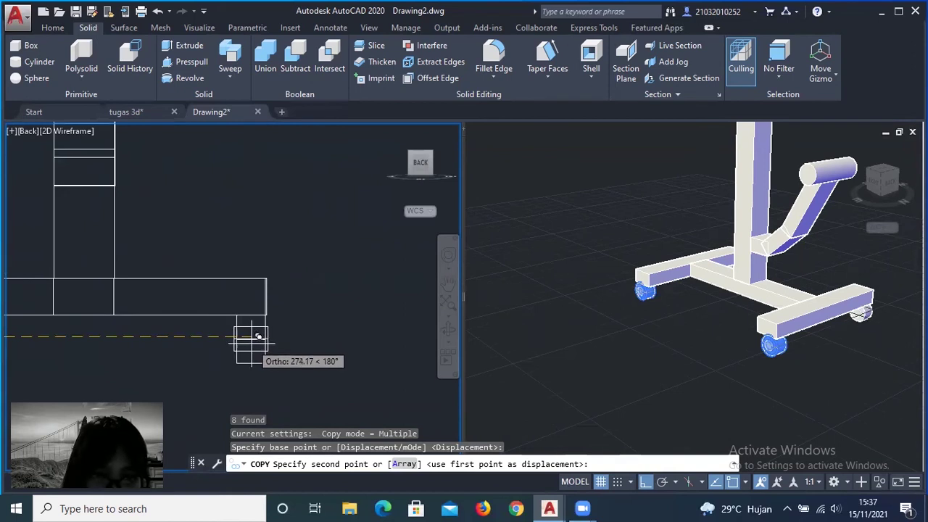
left_click(257, 336)
key("Escape")
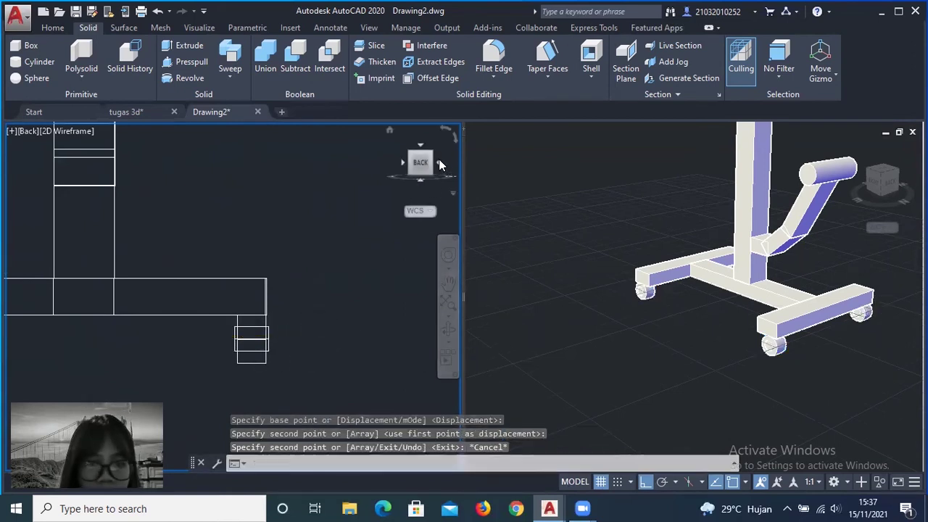
left_click(440, 164)
scroll(340, 312, "up", 3)
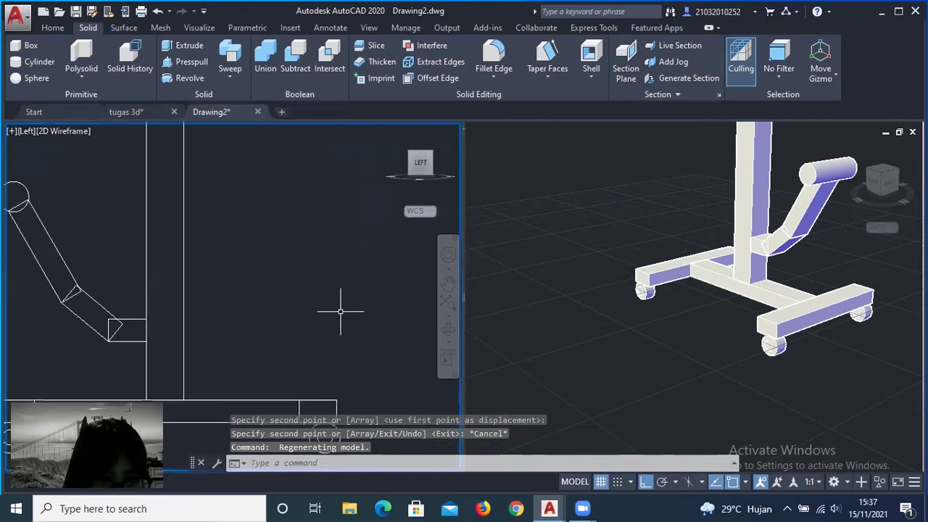
scroll(340, 312, "down", 2)
middle_click_drag(310, 321, 377, 166, "shift")
left_click(343, 325)
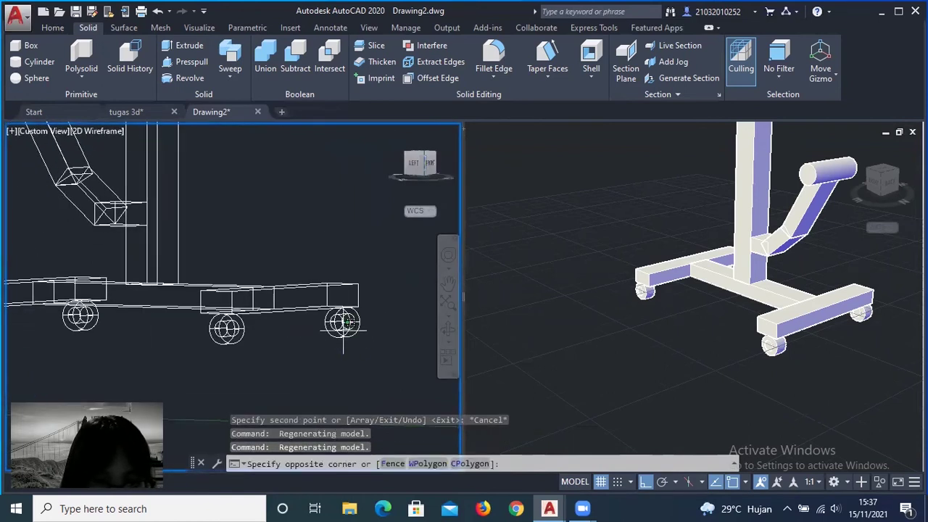
left_click_drag(343, 325, 265, 337)
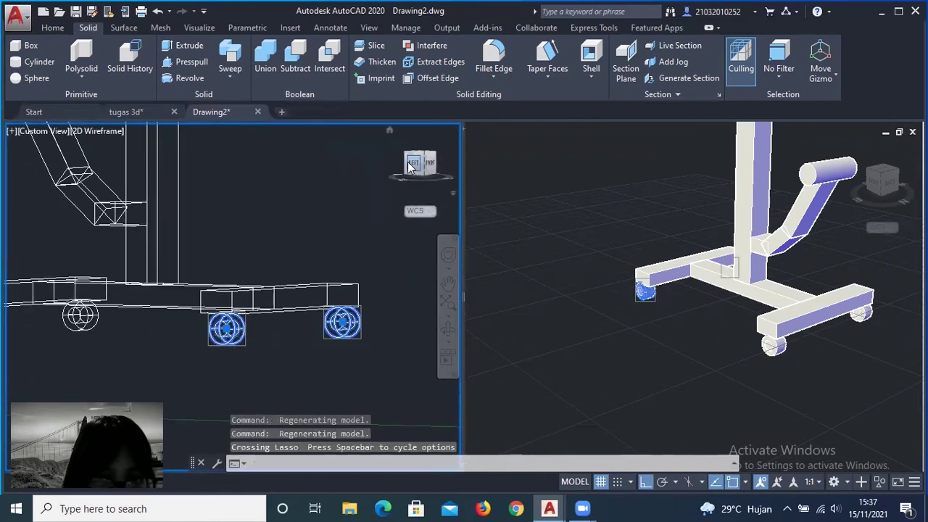
left_click(410, 166)
key("Escape")
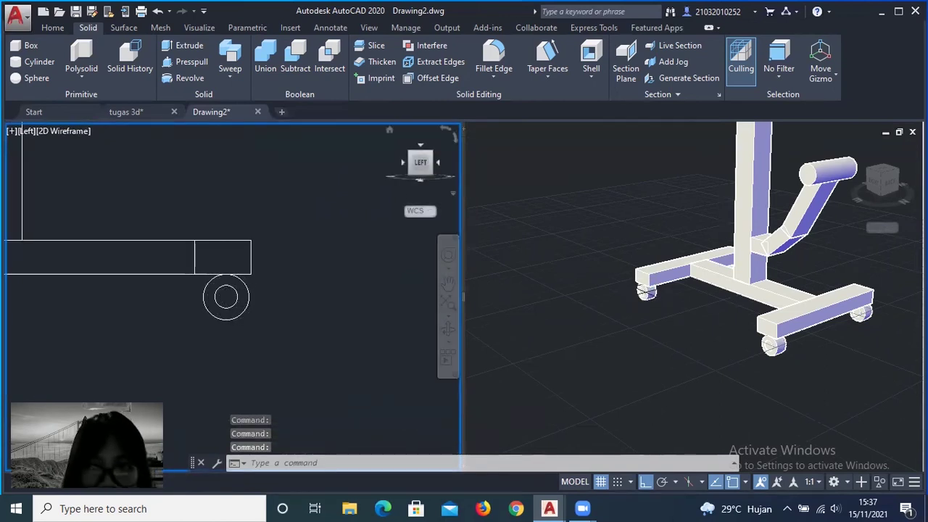
left_click(439, 163)
left_click(439, 163)
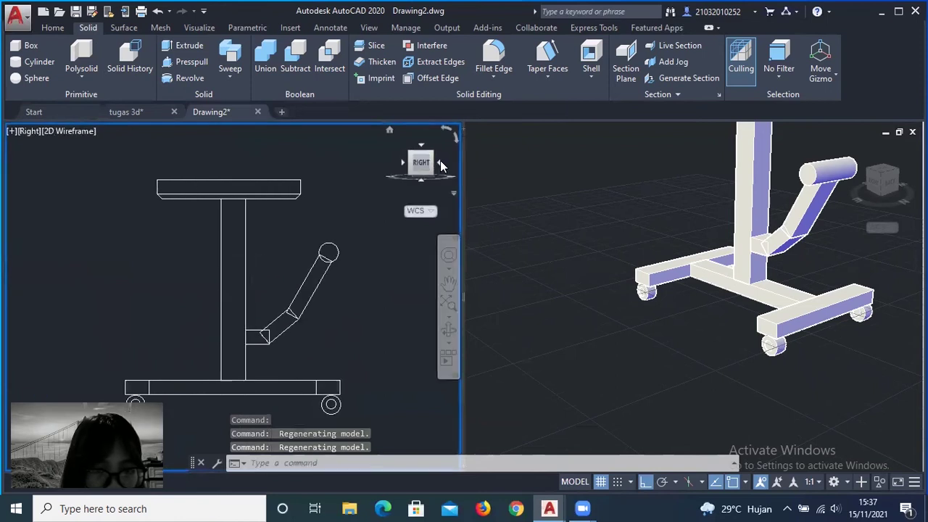
left_click(441, 164)
left_click(438, 163)
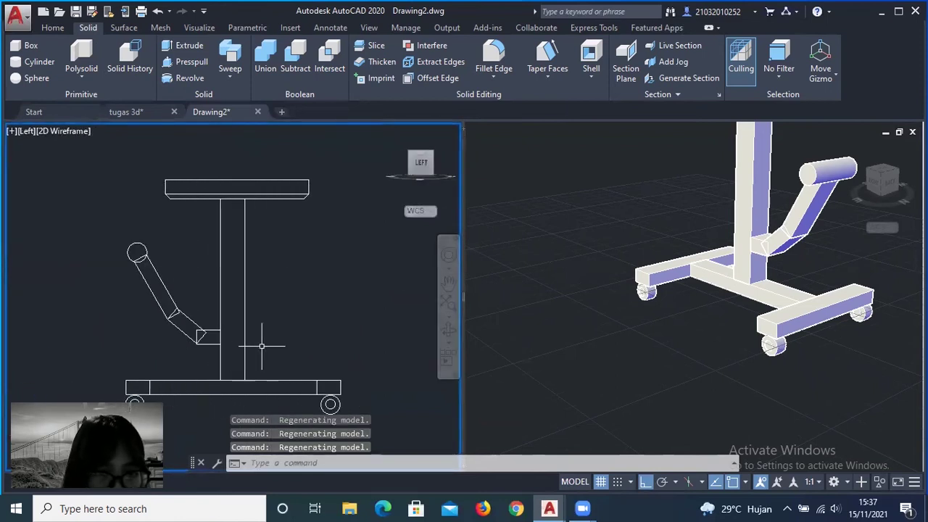
middle_click_drag(262, 346, 287, 302)
left_click_drag(354, 379, 328, 366)
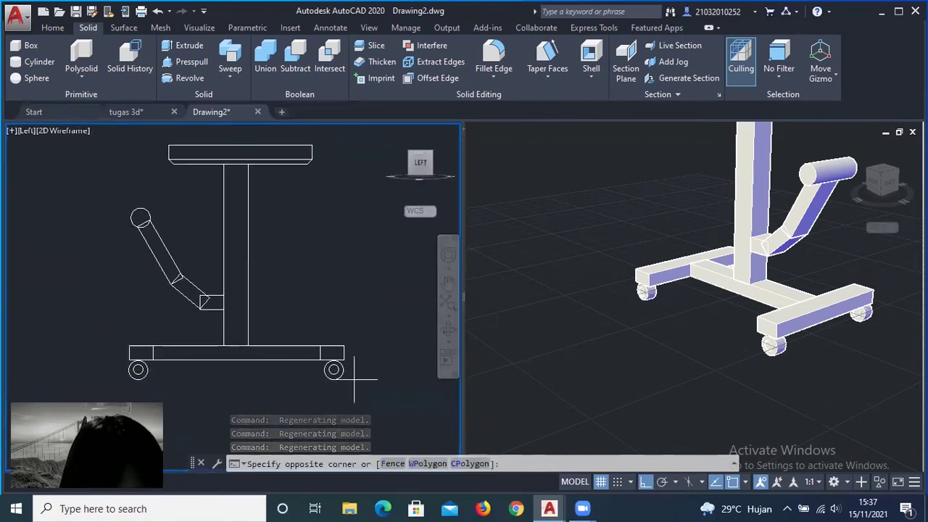
left_click_drag(421, 163, 408, 177)
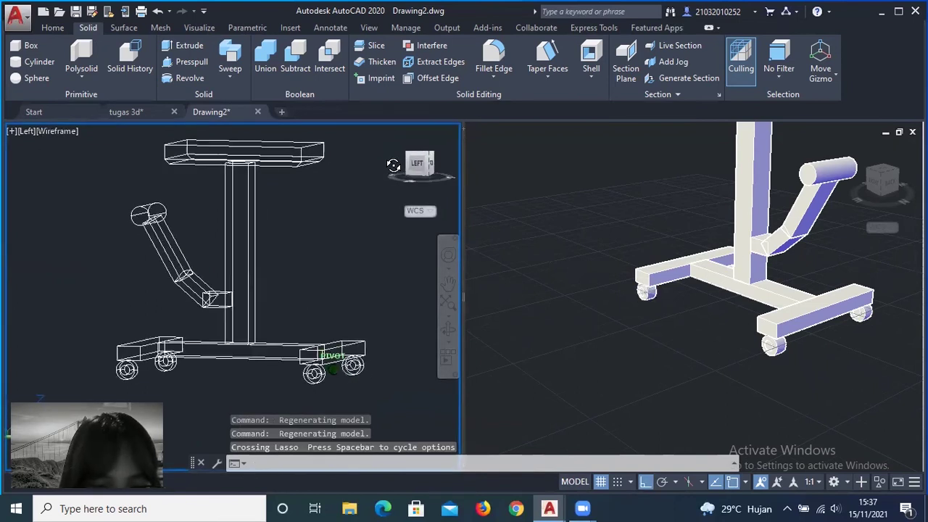
left_click(414, 165)
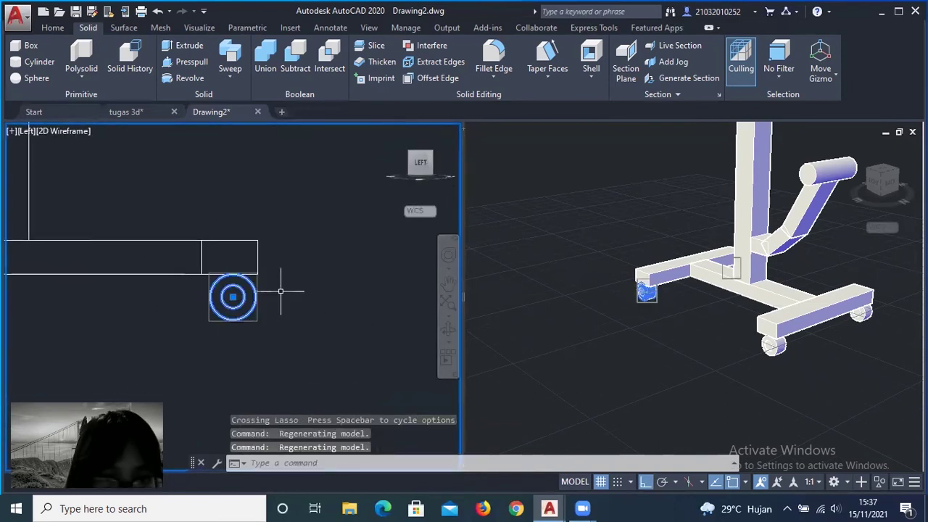
scroll(281, 291, "down", 3)
middle_click_drag(334, 330, 342, 377)
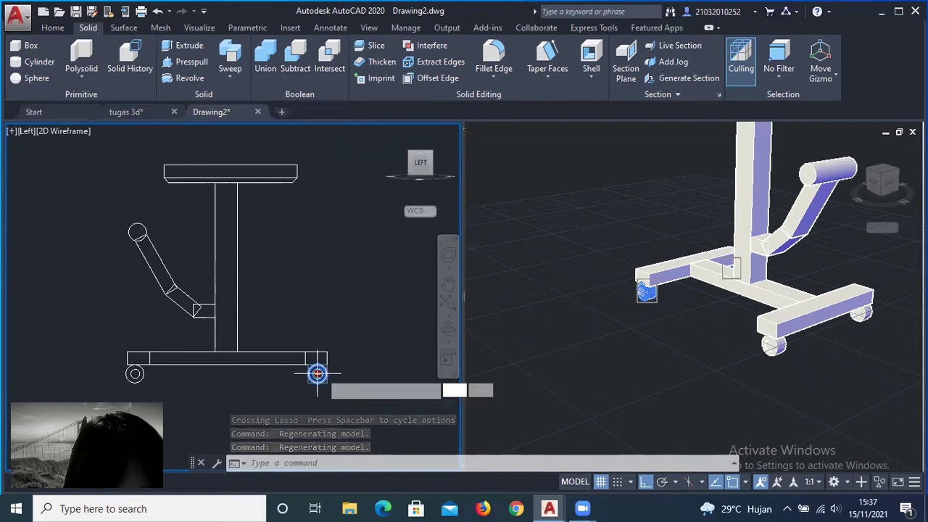
left_click(318, 373)
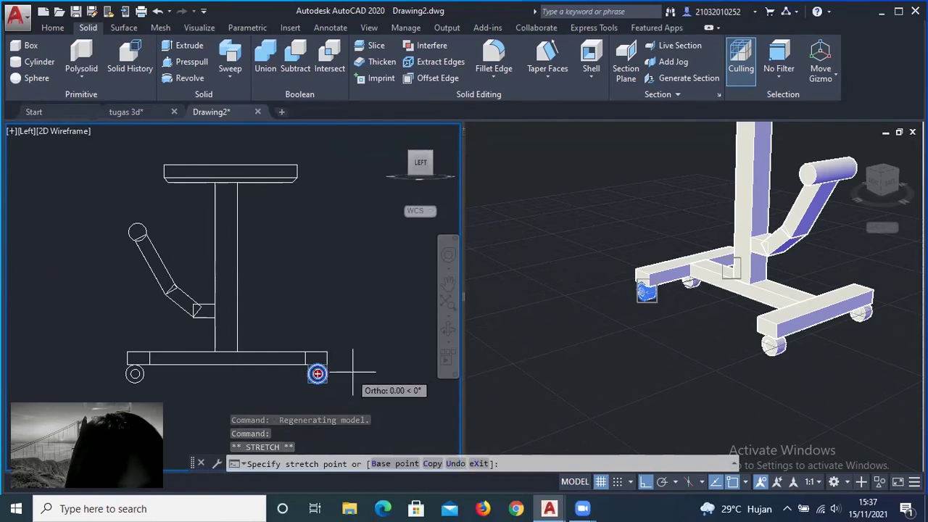
key("Escape")
key("Escape")
left_click(317, 374)
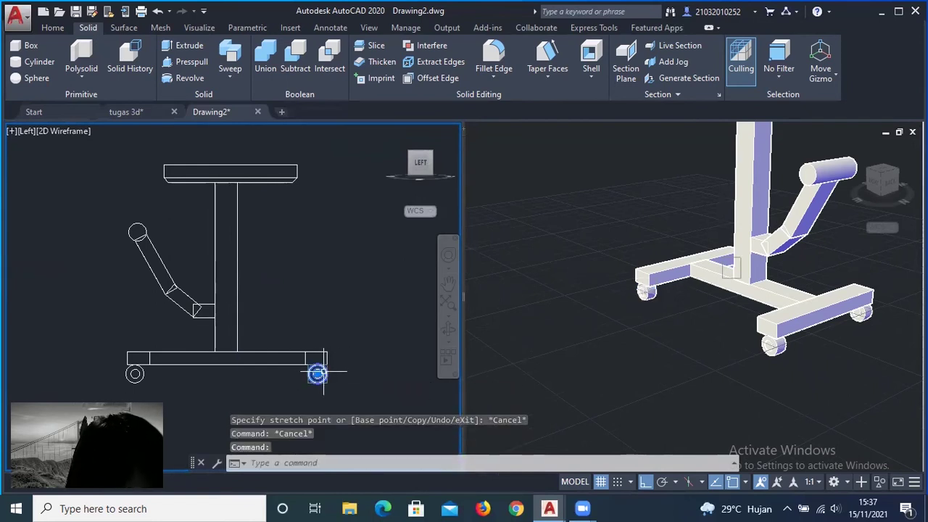
left_click(317, 373)
scroll(319, 371, "up", 8)
key("Escape")
key("Escape")
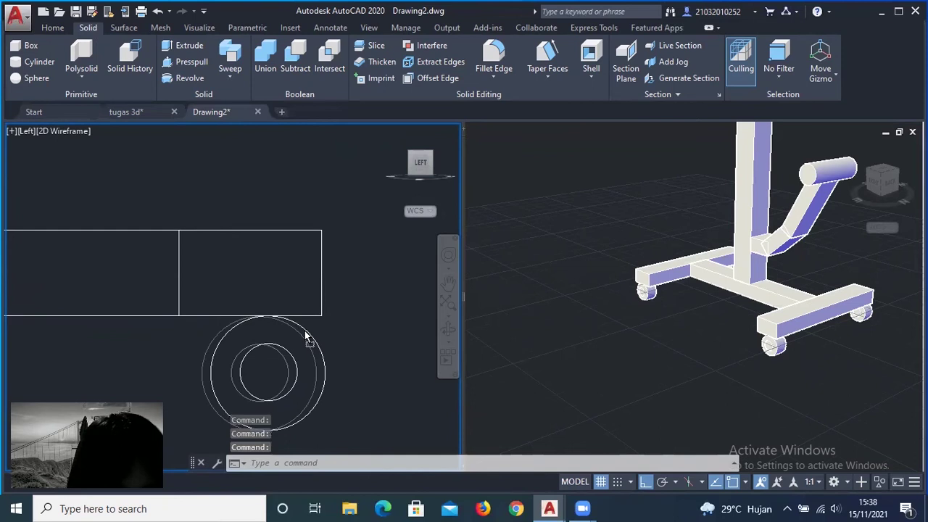
scroll(304, 332, "up", 6)
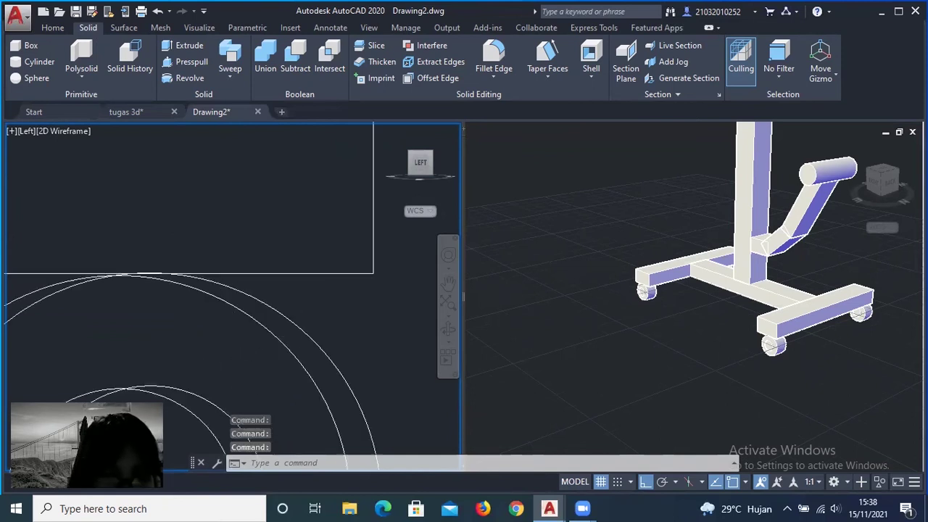
left_click(439, 164)
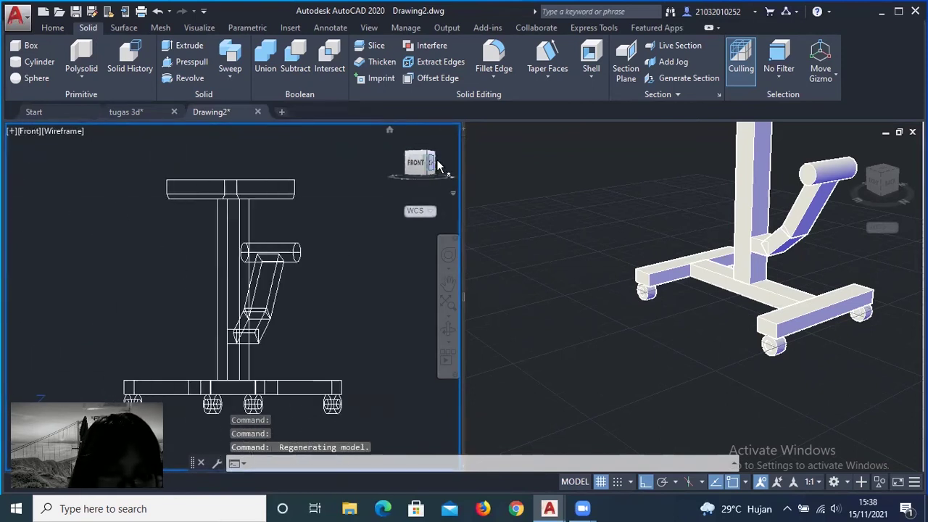
left_click(438, 164)
middle_click_drag(299, 310, 289, 173)
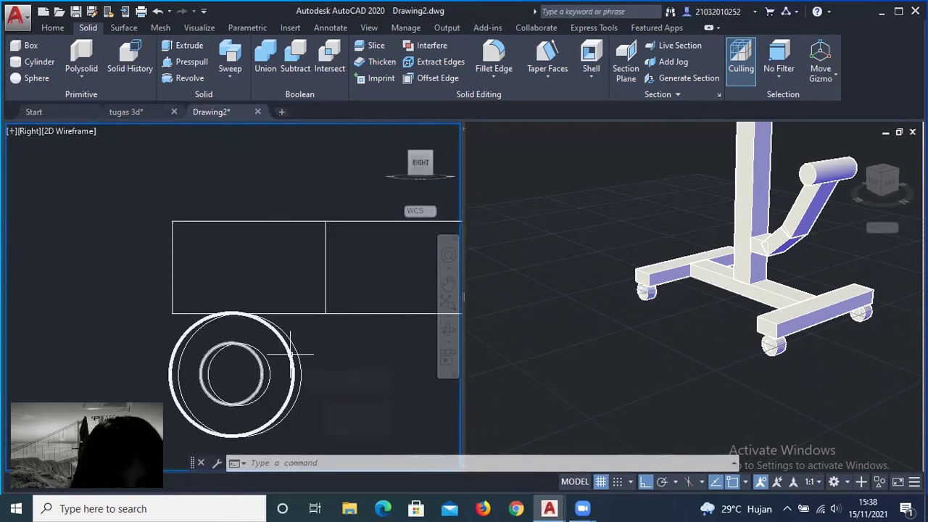
left_click(294, 355)
key("Escape")
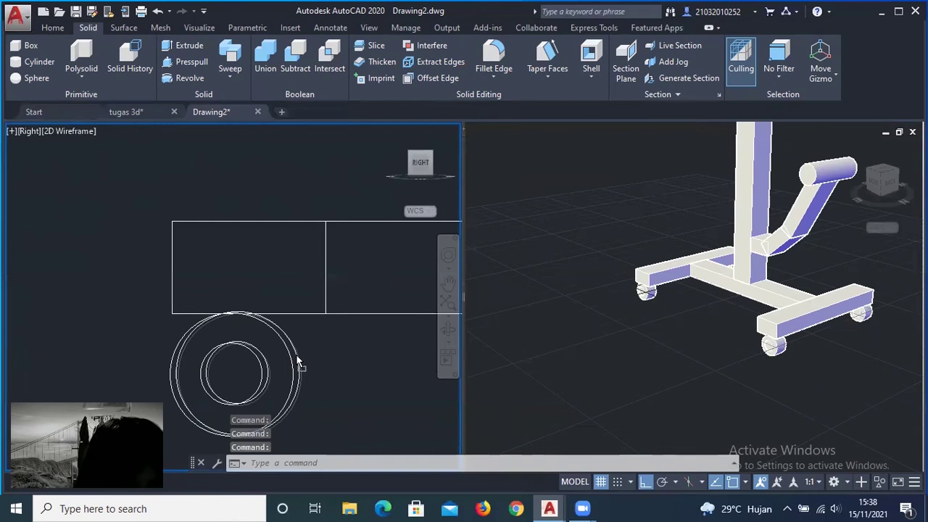
left_click(181, 362)
key("Escape")
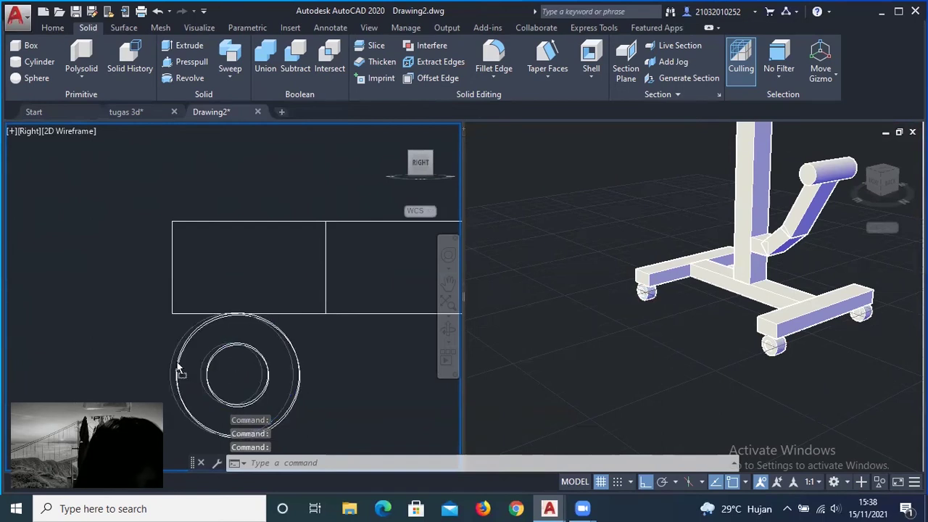
scroll(256, 327, "up", 5)
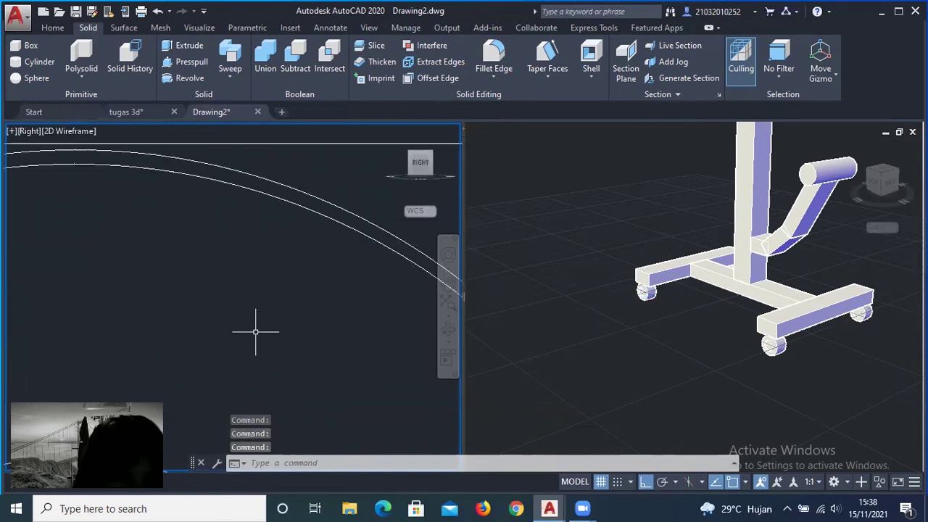
scroll(205, 331, "up", 2)
left_click(224, 331)
key("Escape")
left_click(211, 315)
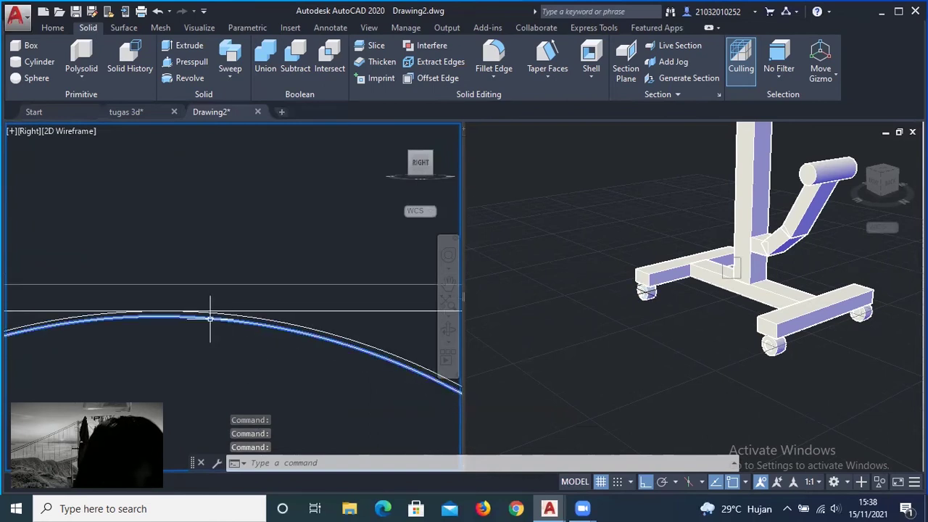
key("Escape")
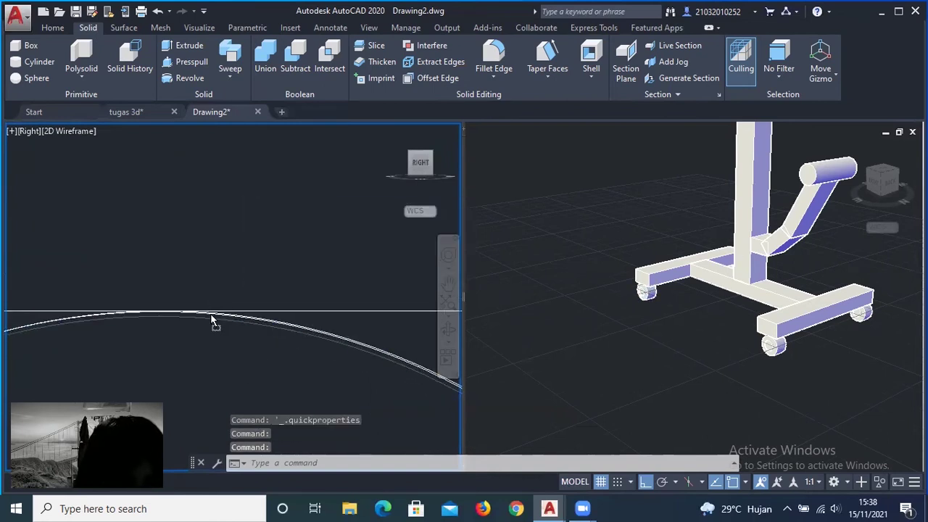
scroll(300, 369, "down", 5)
middle_click_drag(356, 382, 15, 304)
scroll(240, 312, "up", 2)
scroll(232, 365, "up", 3)
scroll(259, 243, "up", 2)
middle_click_drag(259, 243, 204, 280)
scroll(210, 272, "up", 2)
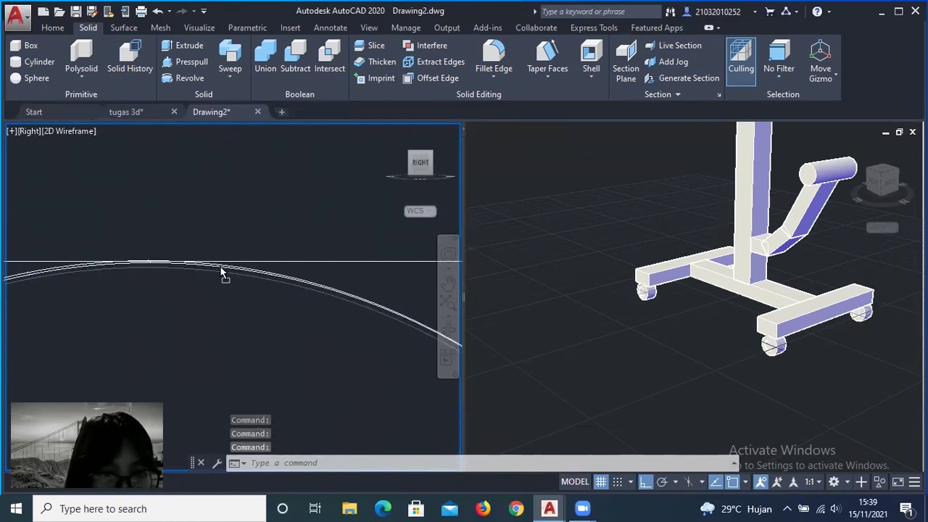
key("Escape")
left_click(428, 164)
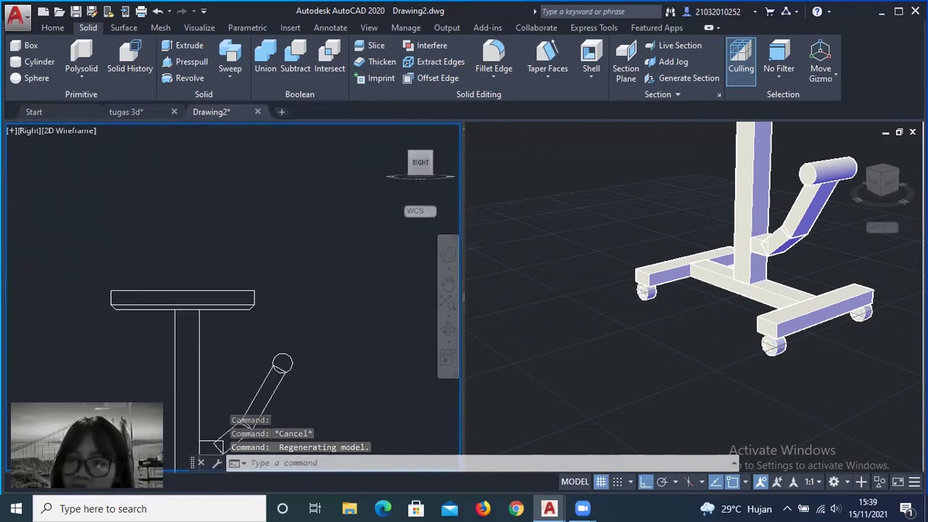
middle_click_drag(723, 178, 667, 213, "shift")
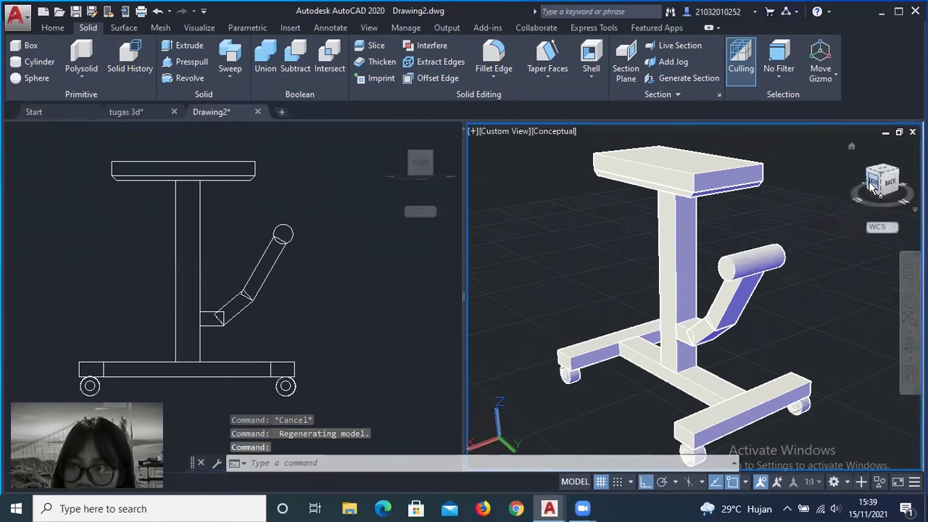
- Attach the LOGO AUDENTES image, inserting it near the base at an on-screen scale
left_click(874, 186)
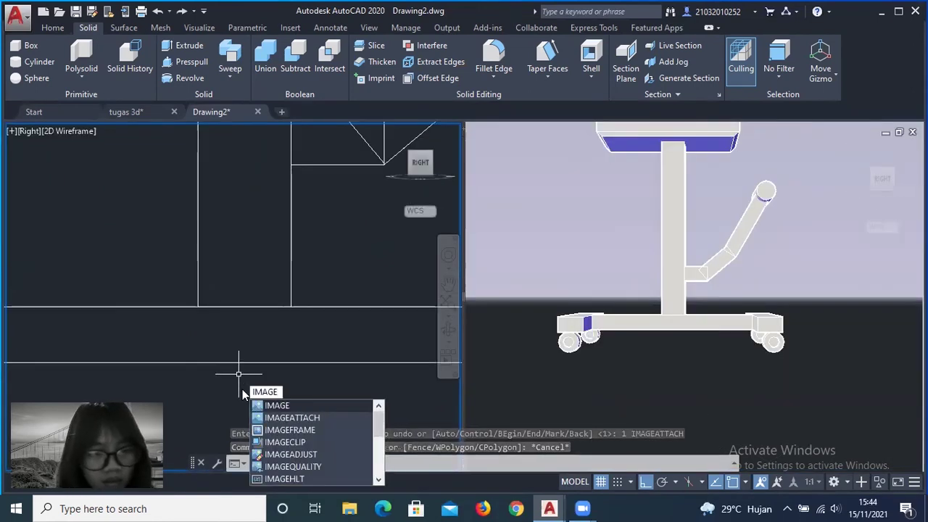
key("Return")
double_click(393, 243)
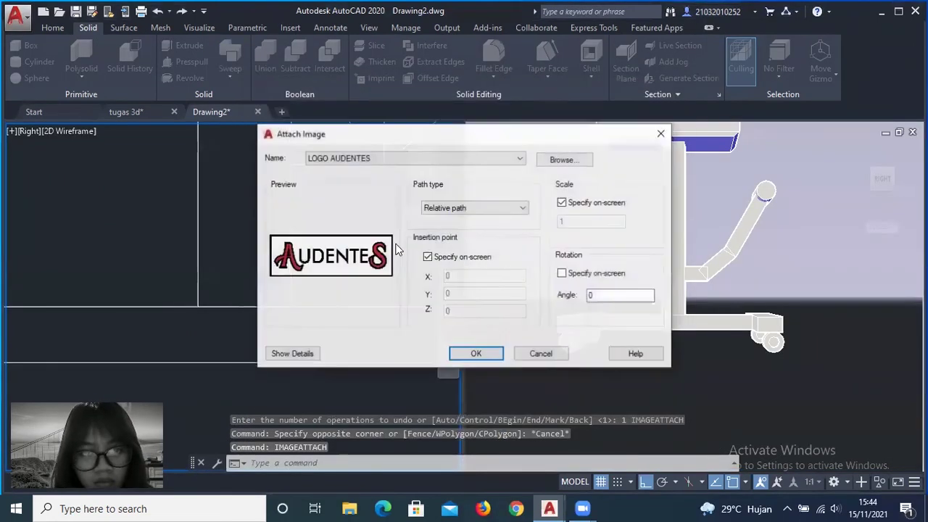
left_click(476, 353)
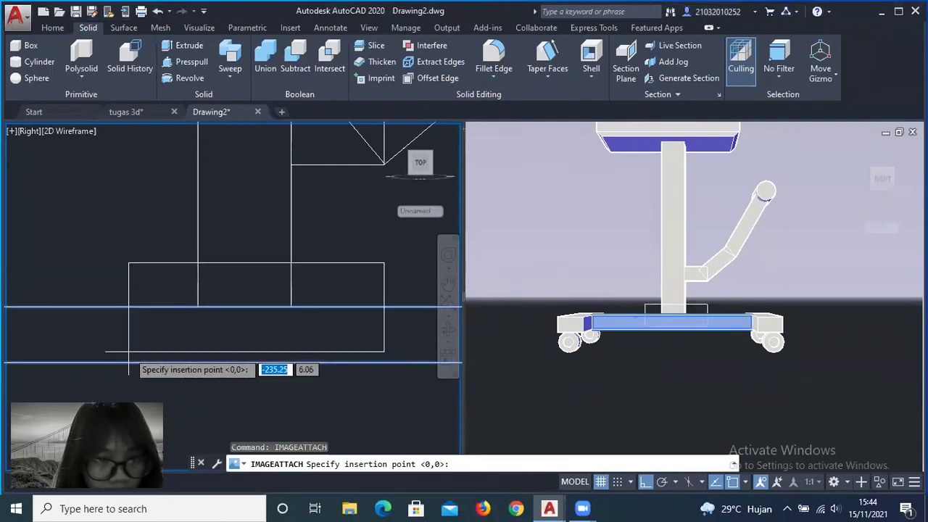
left_click(130, 360)
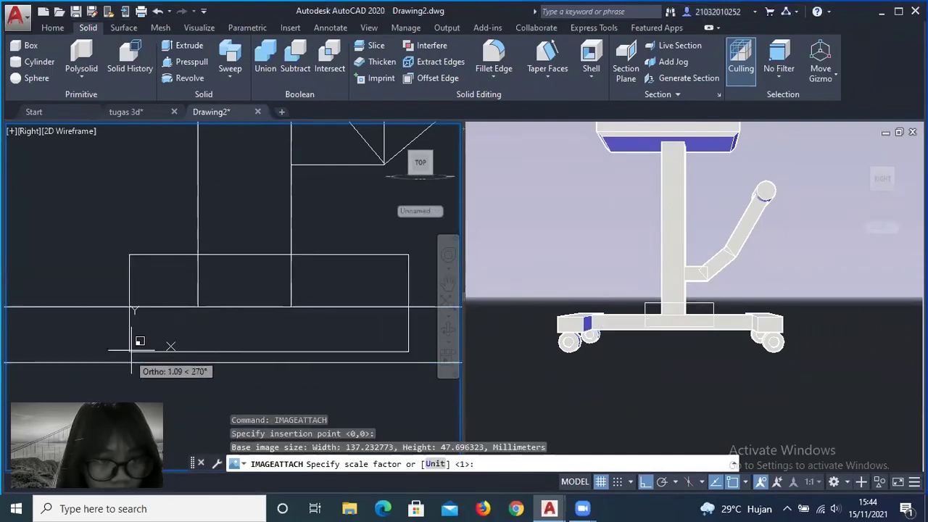
left_click(171, 347)
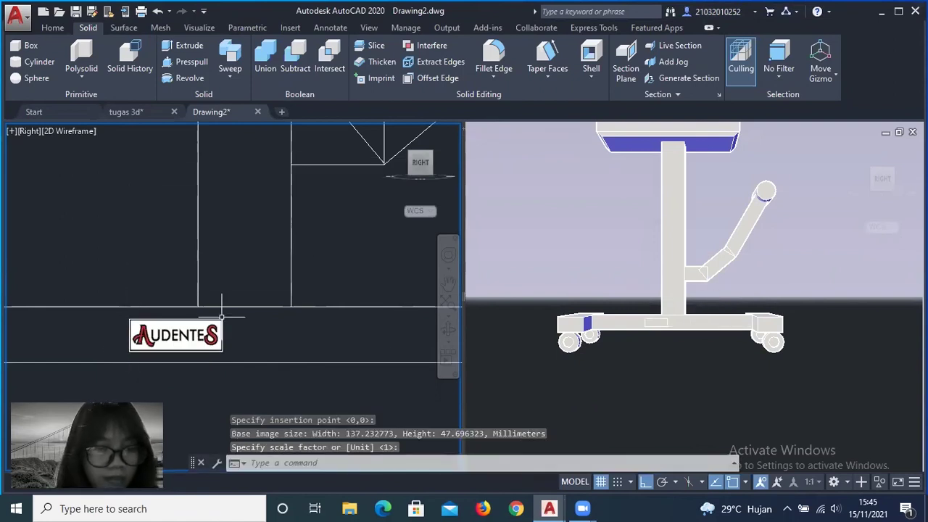
key("Escape")
- Move the logo to the middle of the base beam and return the viewports to 3D views
left_click(191, 323)
left_click_drag(190, 329, 257, 329)
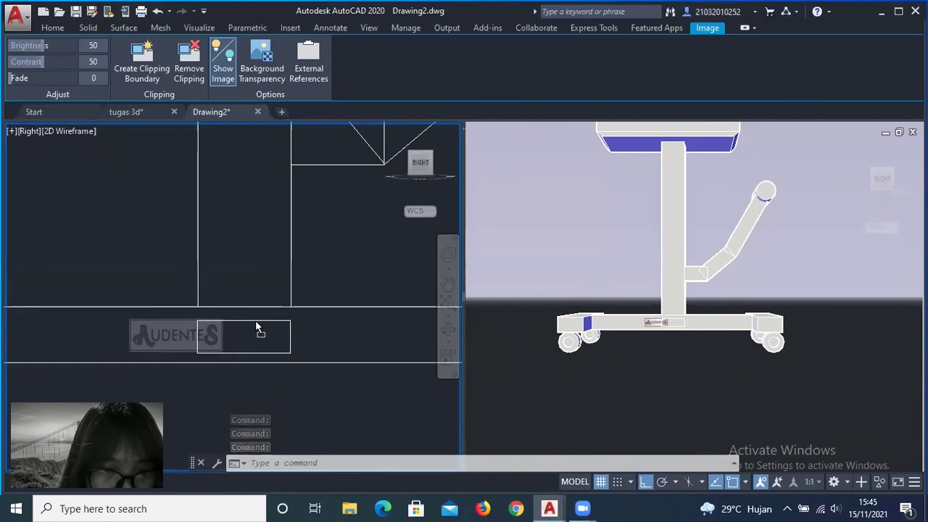
left_click_drag(257, 325, 259, 327)
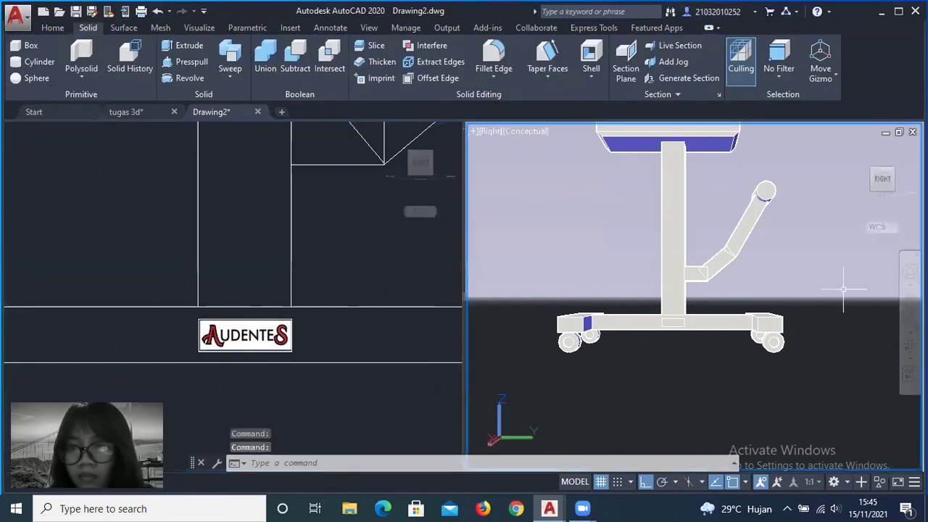
middle_click_drag(761, 239, 861, 206, "shift")
left_click_drag(861, 205, 815, 335)
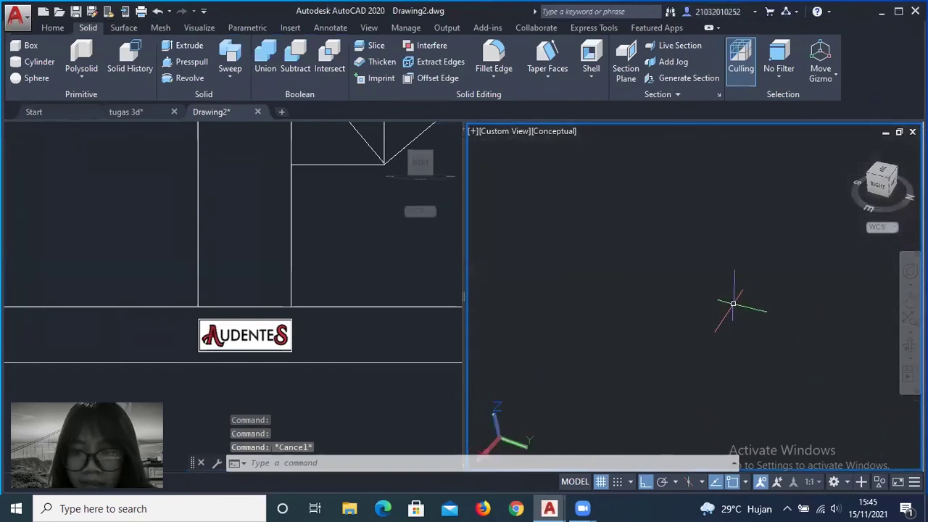
left_click(881, 187)
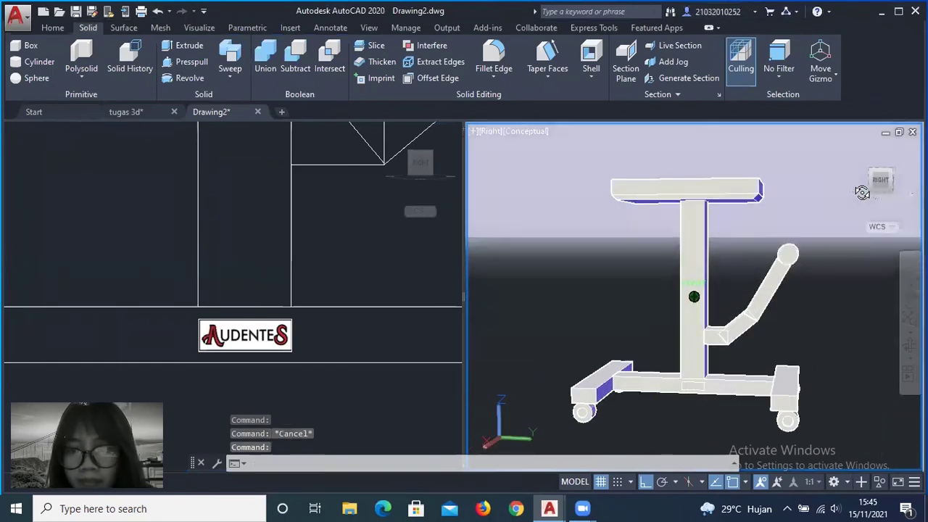
left_click(379, 231)
left_click(420, 163)
mouse_move(421, 163)
left_mouse_down()
mouse_move(380, 178)
mouse_move(458, 181)
left_mouse_up()
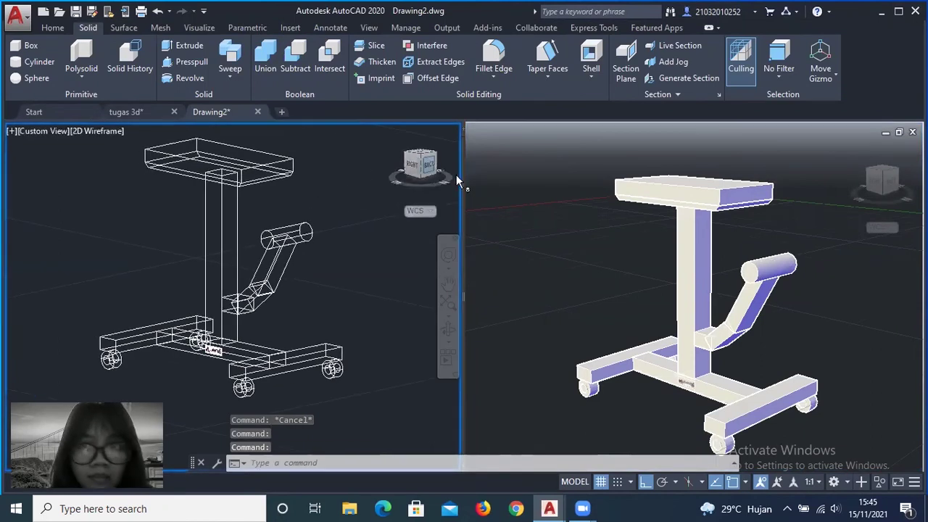
left_click(606, 272)
- Open the Materials Browser and scroll the Autodesk Library to the Metal category
left_click(591, 28)
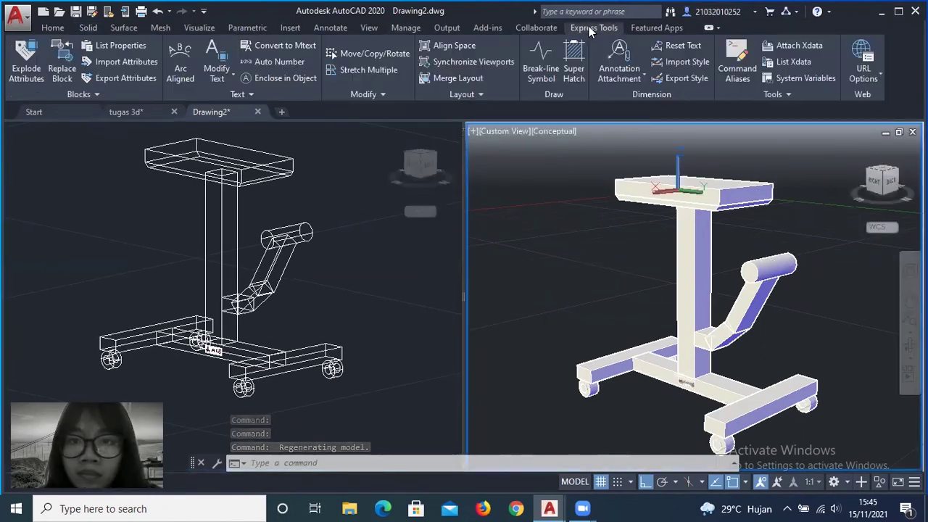
left_click(369, 28)
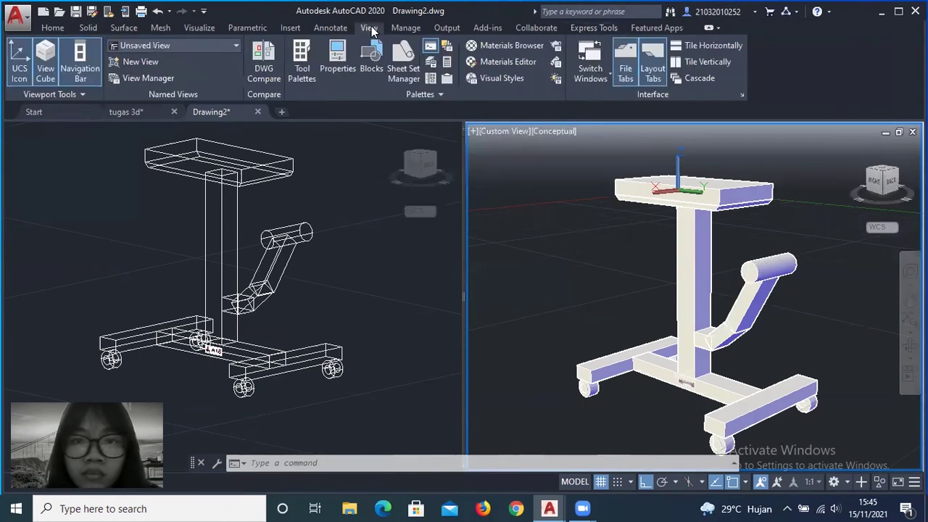
left_click(501, 44)
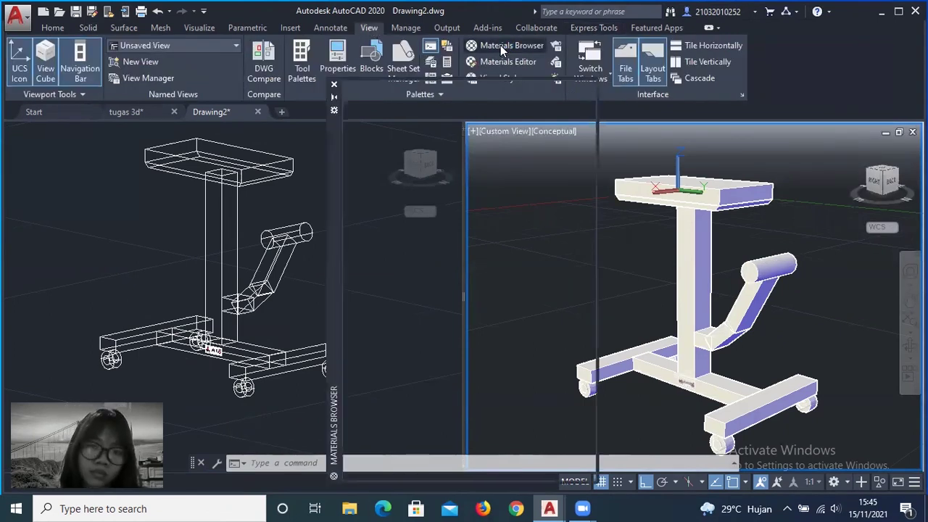
scroll(519, 350, "down", 3)
scroll(519, 350, "up", 2)
scroll(519, 350, "down", 3)
scroll(520, 350, "down", 5)
scroll(519, 351, "down", 5)
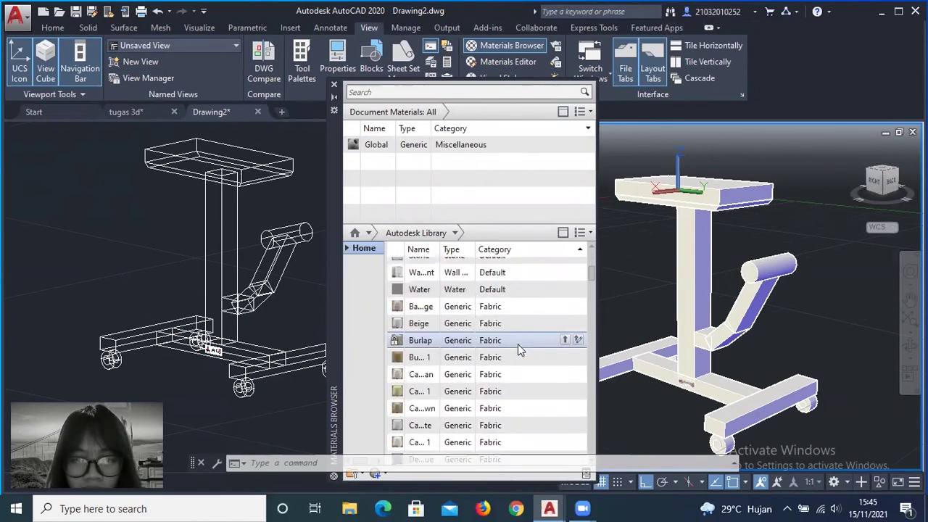
scroll(519, 350, "down", 4)
scroll(519, 350, "down", 4)
scroll(519, 350, "down", 4)
scroll(517, 344, "down", 4)
scroll(518, 345, "down", 4)
scroll(516, 346, "down", 4)
scroll(514, 348, "down", 3)
scroll(515, 351, "down", 4)
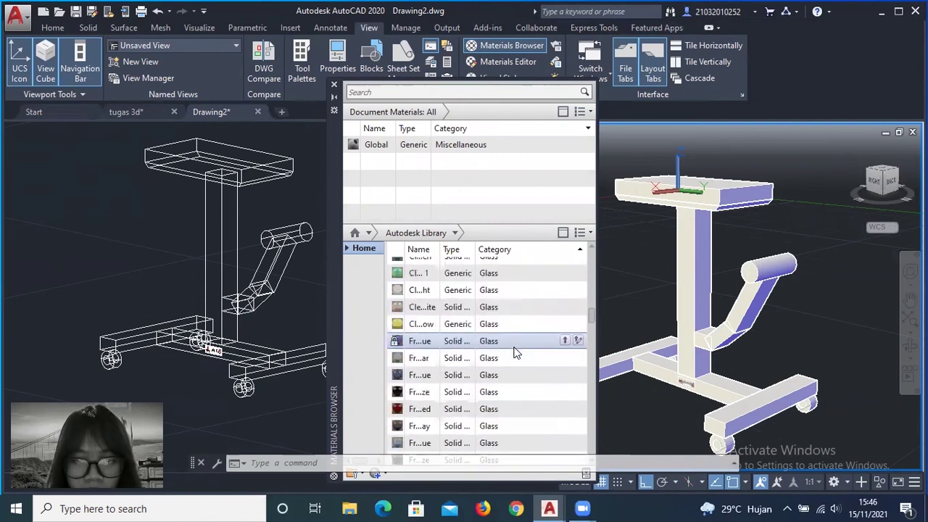
scroll(544, 334, "down", 3)
- Drag the chosen metal material from the library onto the table top
left_click_drag(590, 330, 580, 372)
scroll(527, 338, "down", 3)
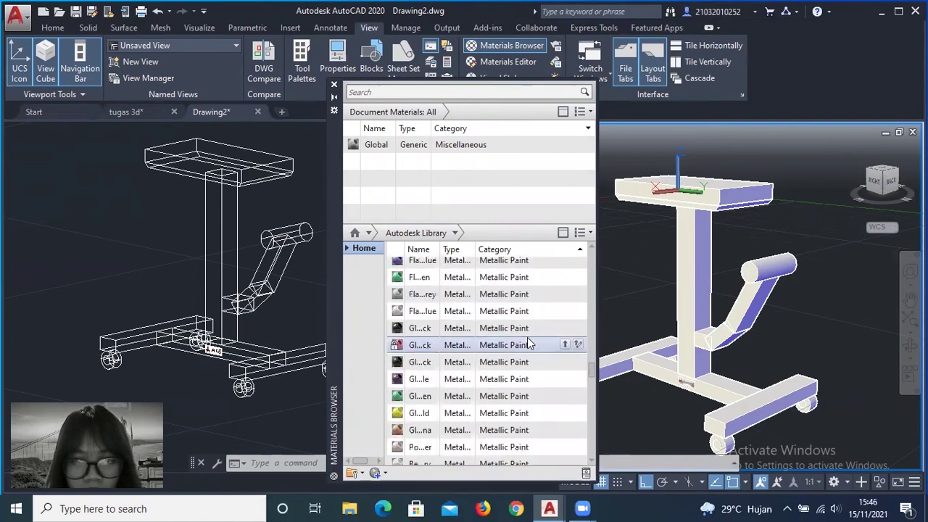
scroll(527, 337, "up", 3)
scroll(524, 334, "up", 3)
scroll(519, 332, "up", 3)
scroll(517, 334, "up", 3)
scroll(516, 338, "up", 3)
scroll(515, 342, "up", 3)
scroll(513, 348, "up", 3)
scroll(513, 351, "up", 3)
scroll(512, 346, "up", 3)
scroll(514, 348, "up", 3)
scroll(515, 350, "up", 3)
scroll(513, 351, "up", 3)
scroll(513, 350, "up", 3)
scroll(513, 351, "up", 3)
scroll(513, 351, "down", 5)
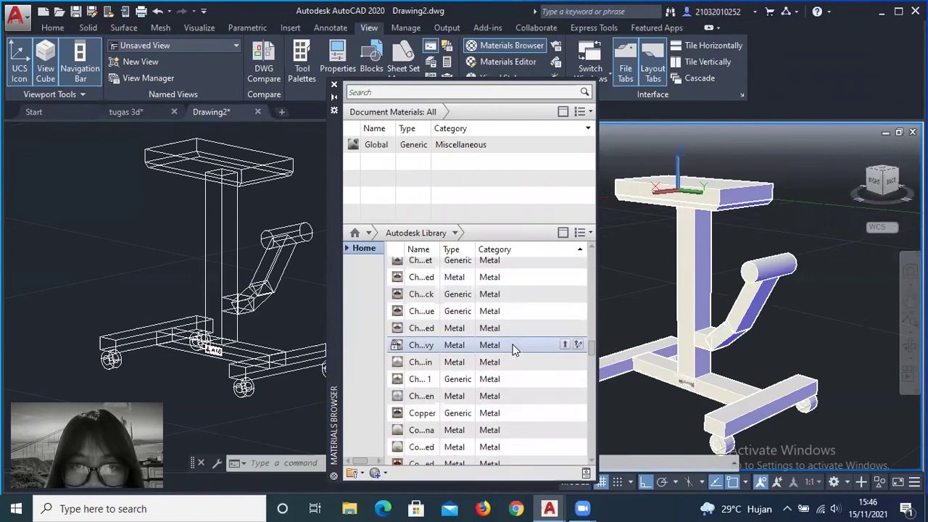
scroll(513, 350, "down", 3)
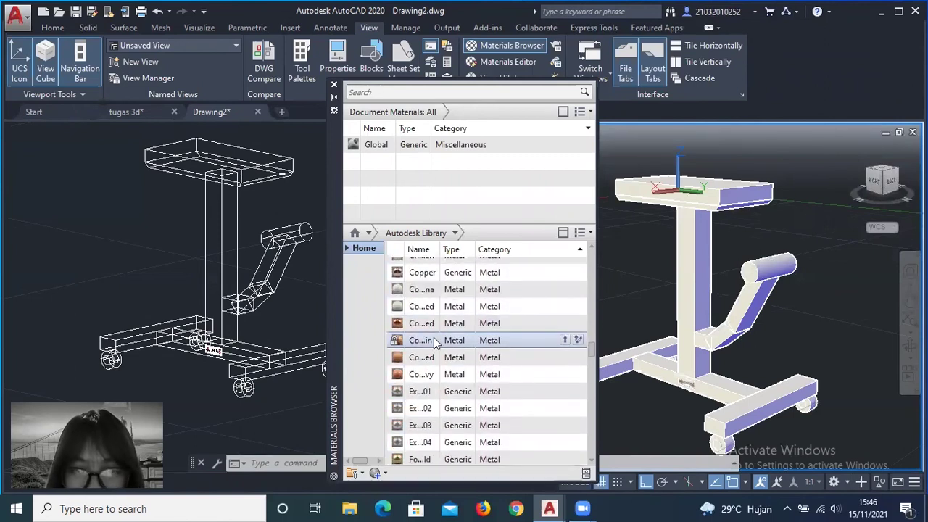
left_click_drag(497, 349, 731, 197)
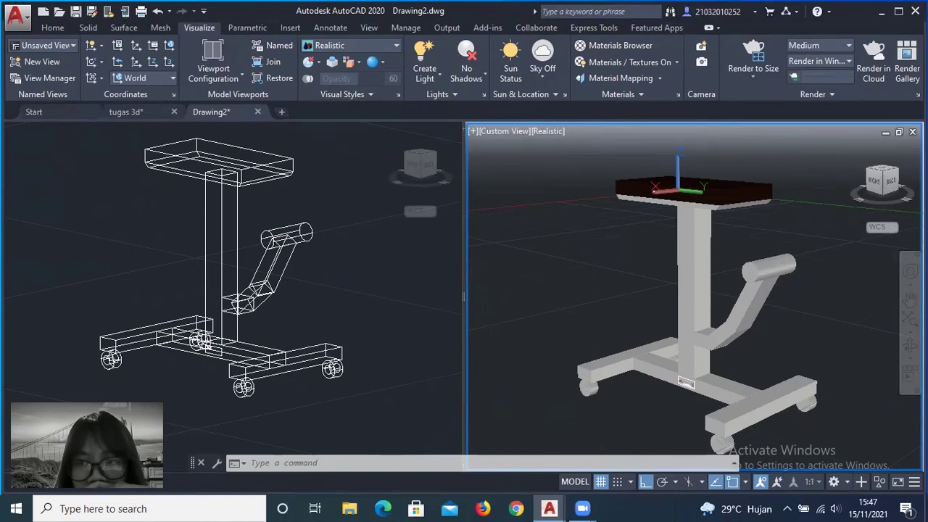
- Turn the render environment on with the Sharp Highlights lighting preset
left_click(799, 110)
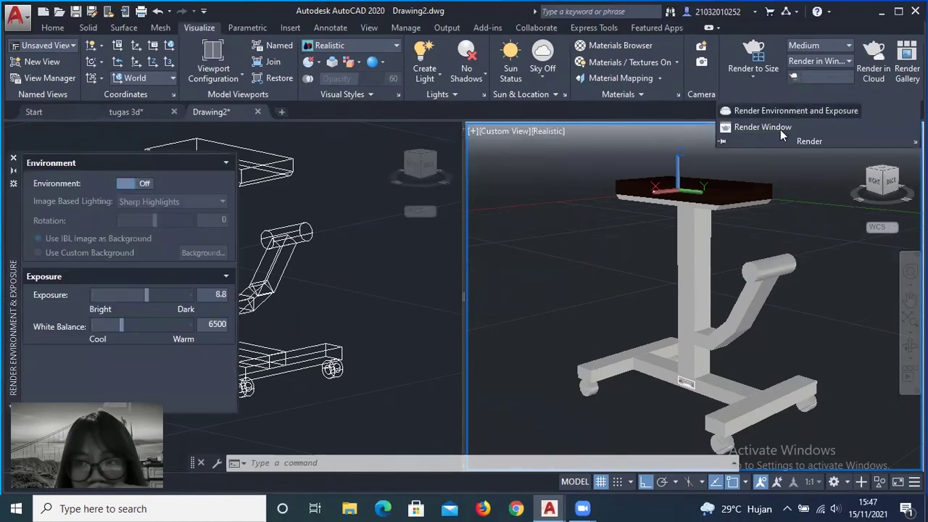
left_click(144, 183)
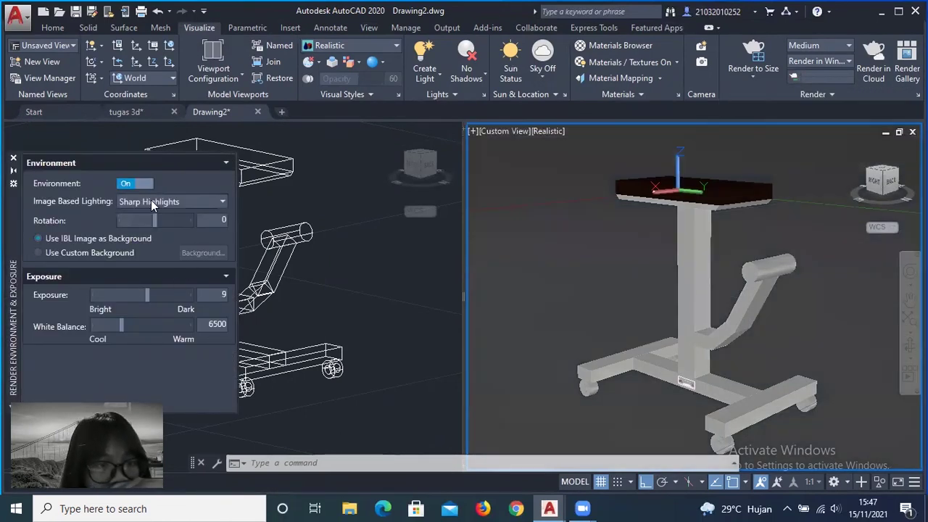
left_click(153, 201)
left_click(84, 358)
left_click(158, 203)
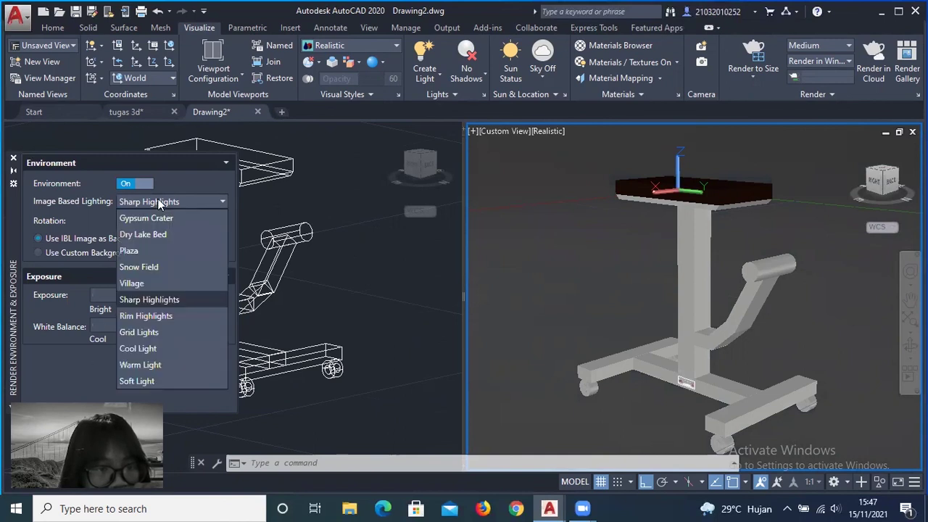
left_click(65, 342)
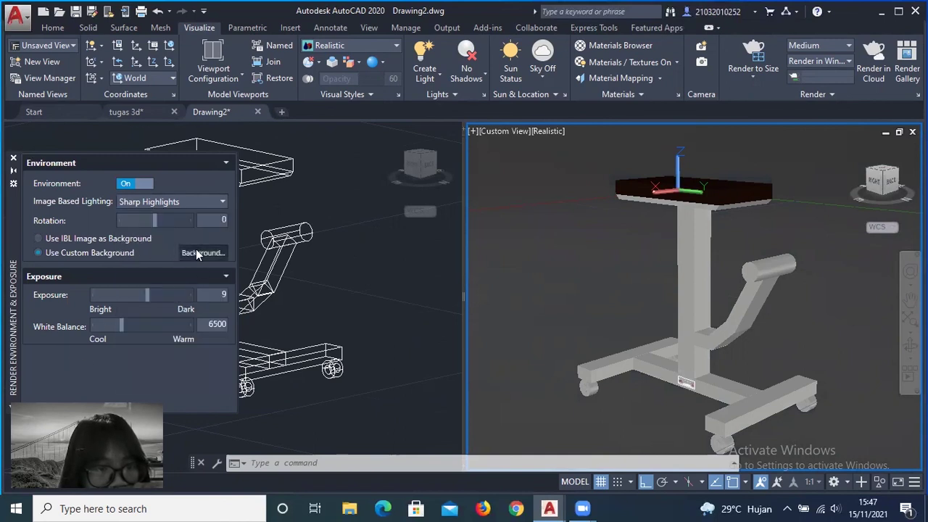
- Set a custom solid-colour background from the indexed colour palette, then close the palette
left_click(196, 252)
left_click(442, 149)
left_click(440, 170)
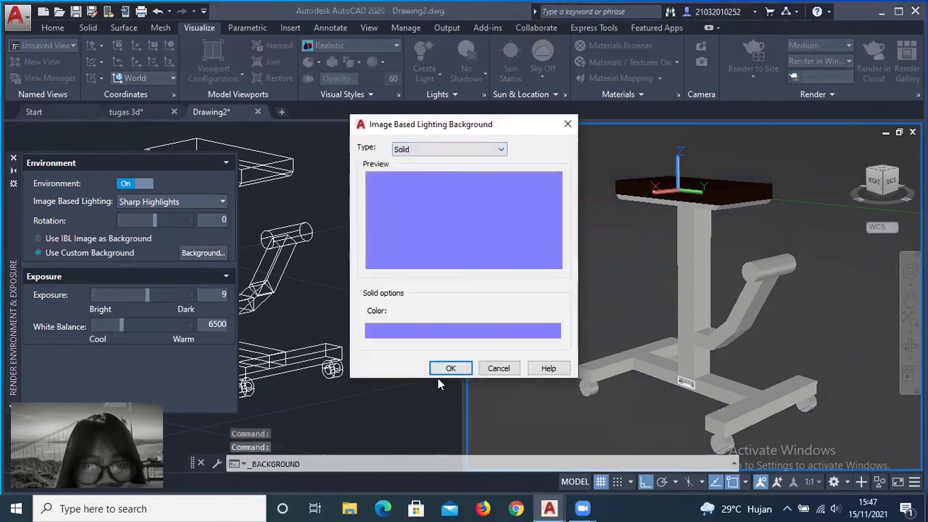
left_click(383, 329)
left_click(378, 151)
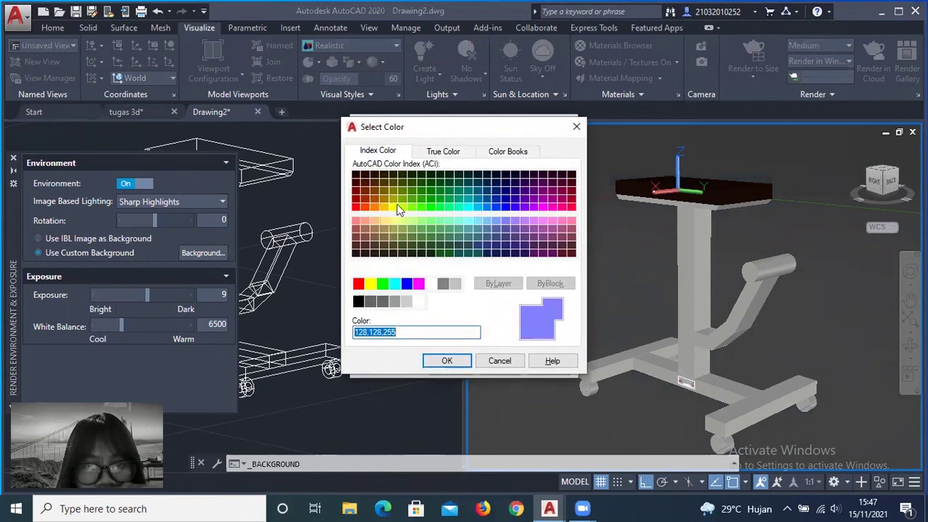
left_click(464, 366)
left_click(454, 368)
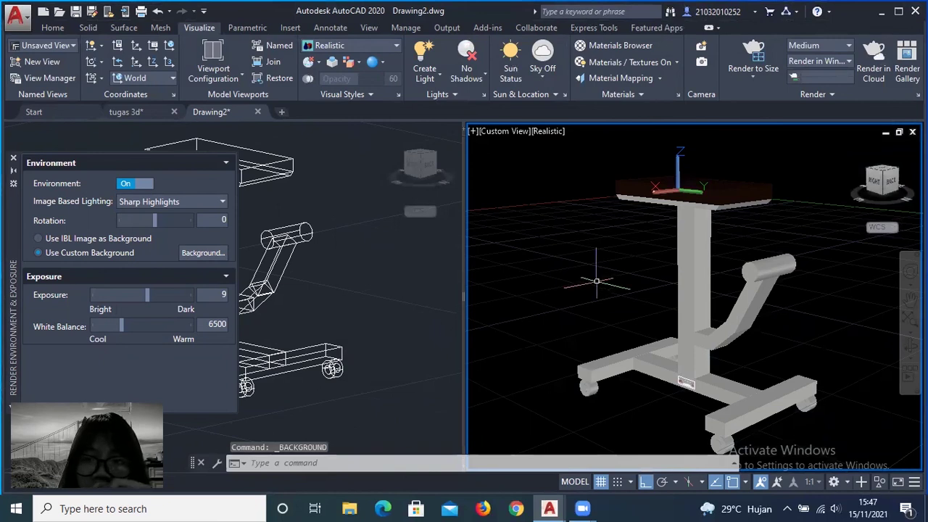
scroll(596, 281, "down", 1)
scroll(596, 281, "up", 1)
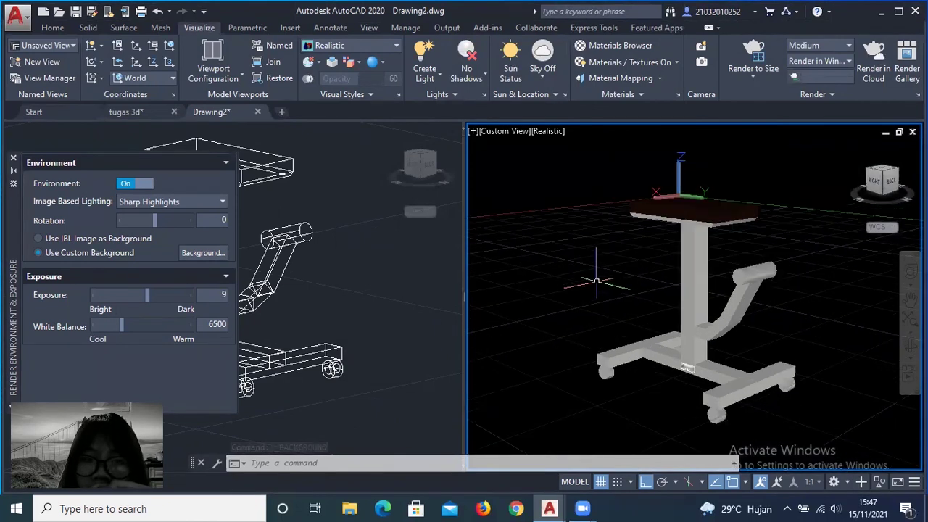
left_click(13, 158)
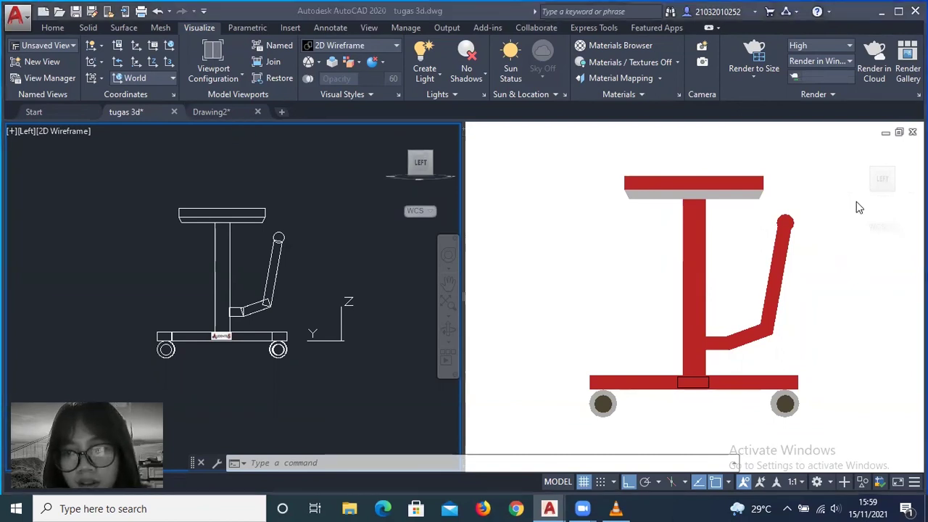
- Turn the right viewport to an isometric view and render the stand at High quality
left_click(729, 232)
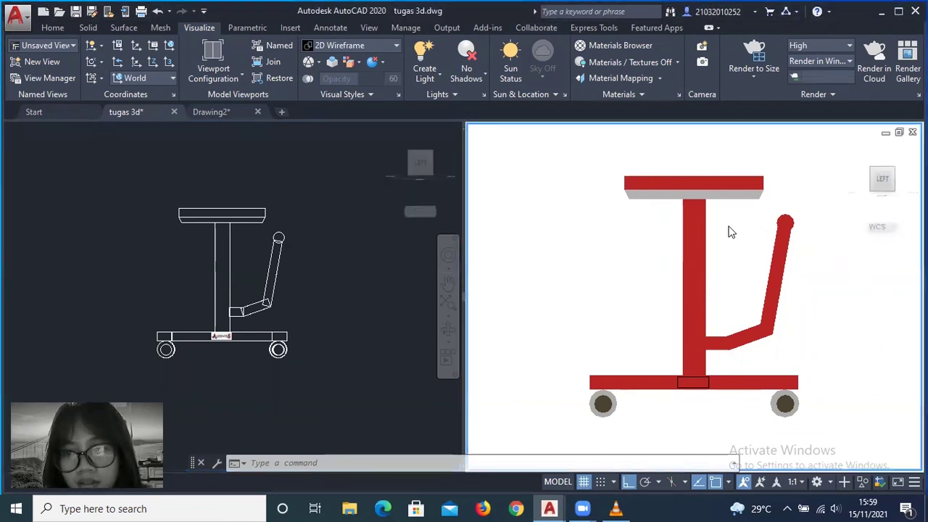
left_click(888, 178)
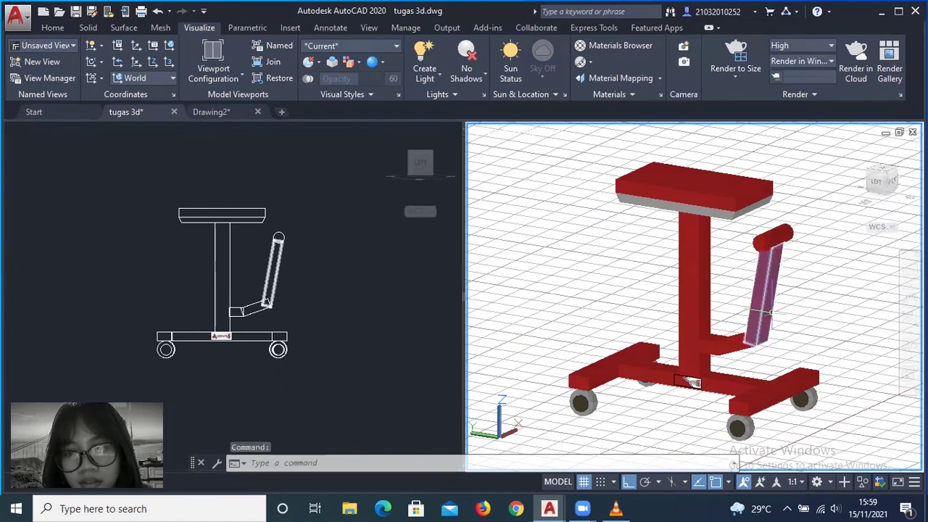
left_click(807, 46)
left_click(808, 44)
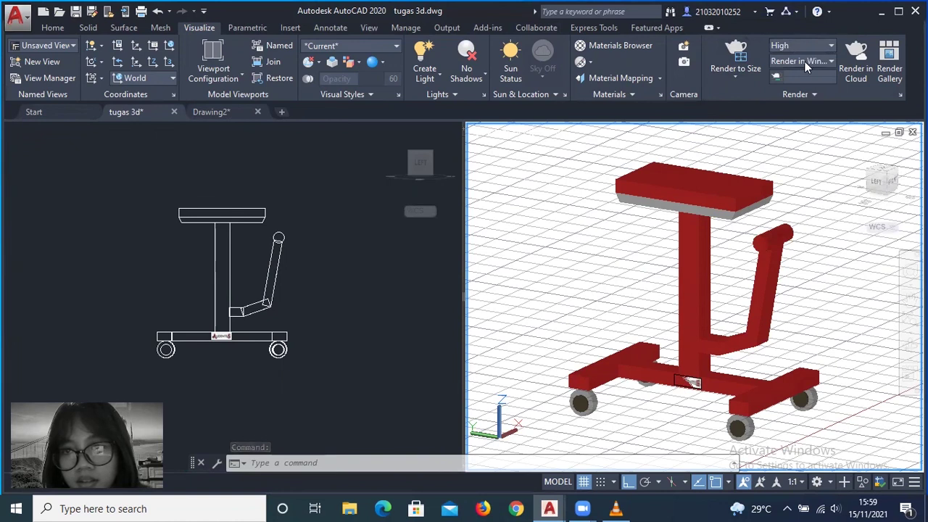
left_click(732, 50)
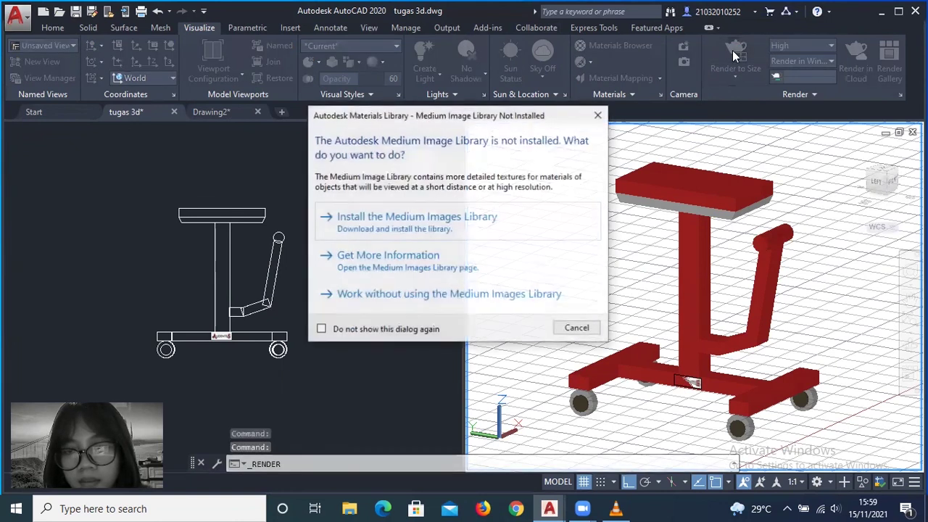
left_click(598, 115)
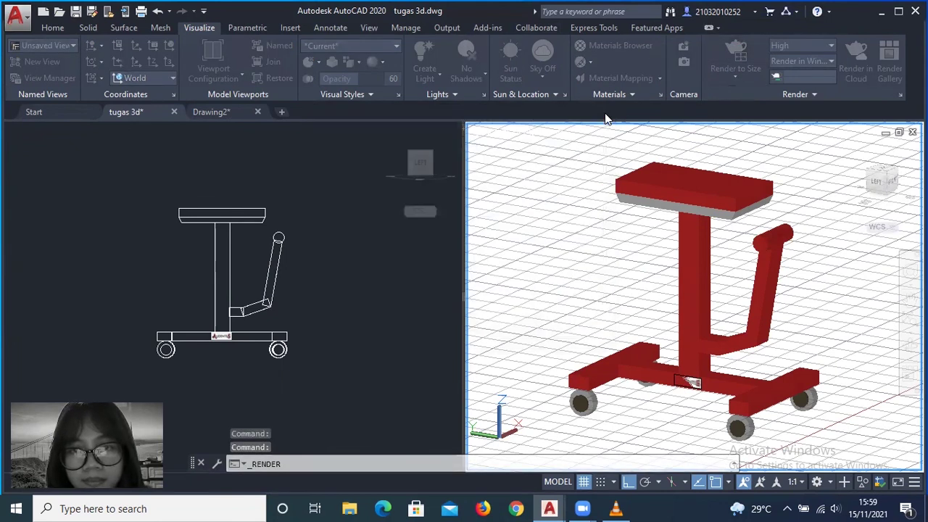